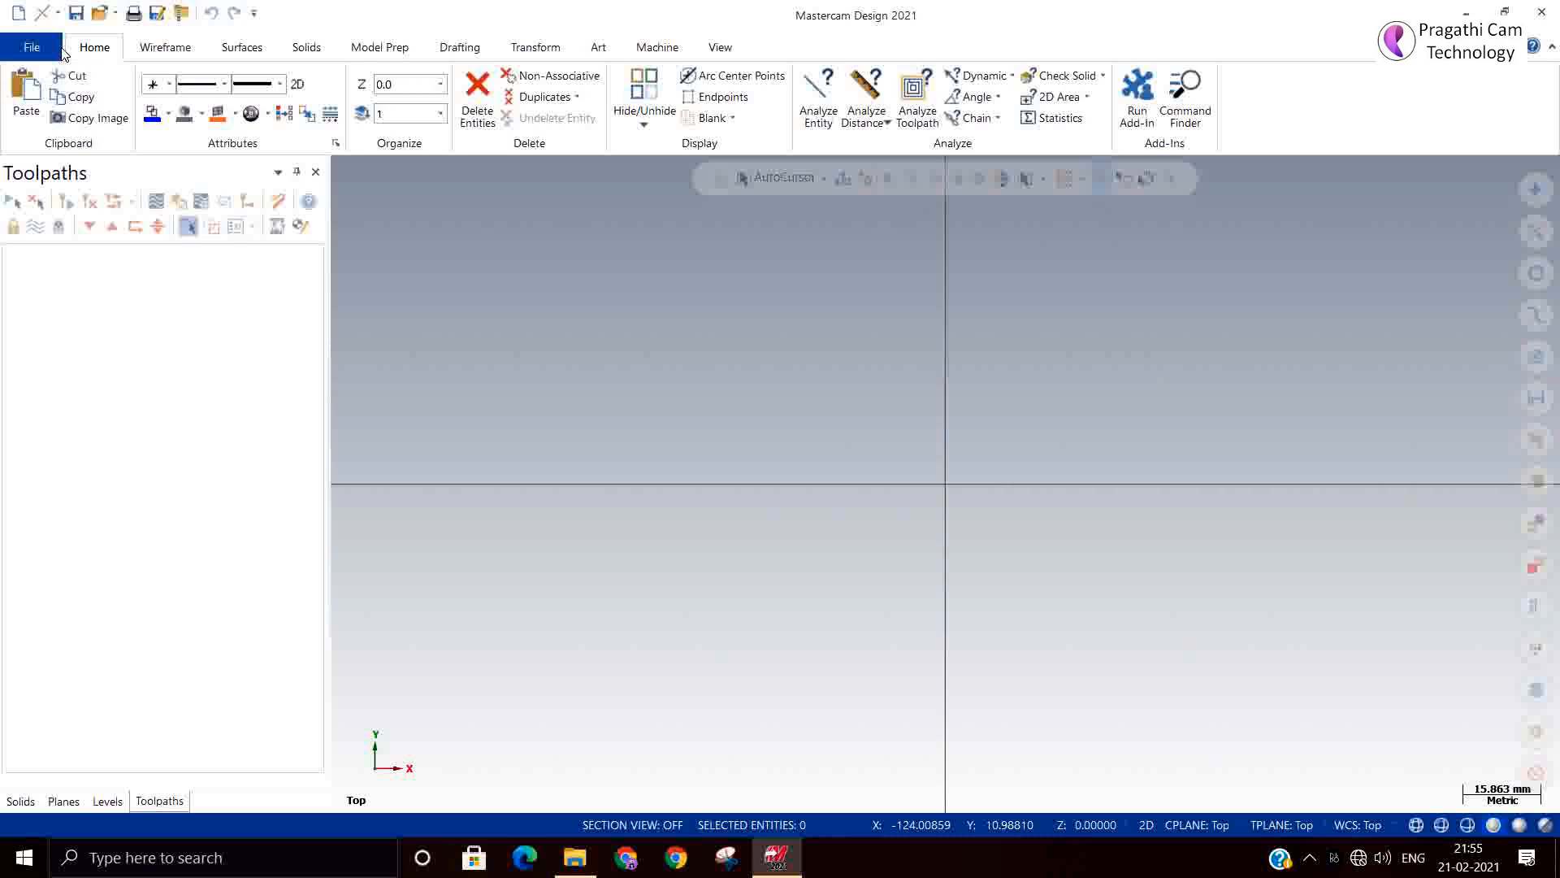
Create a machine group with the default mill machine definition.
left_click(660, 49)
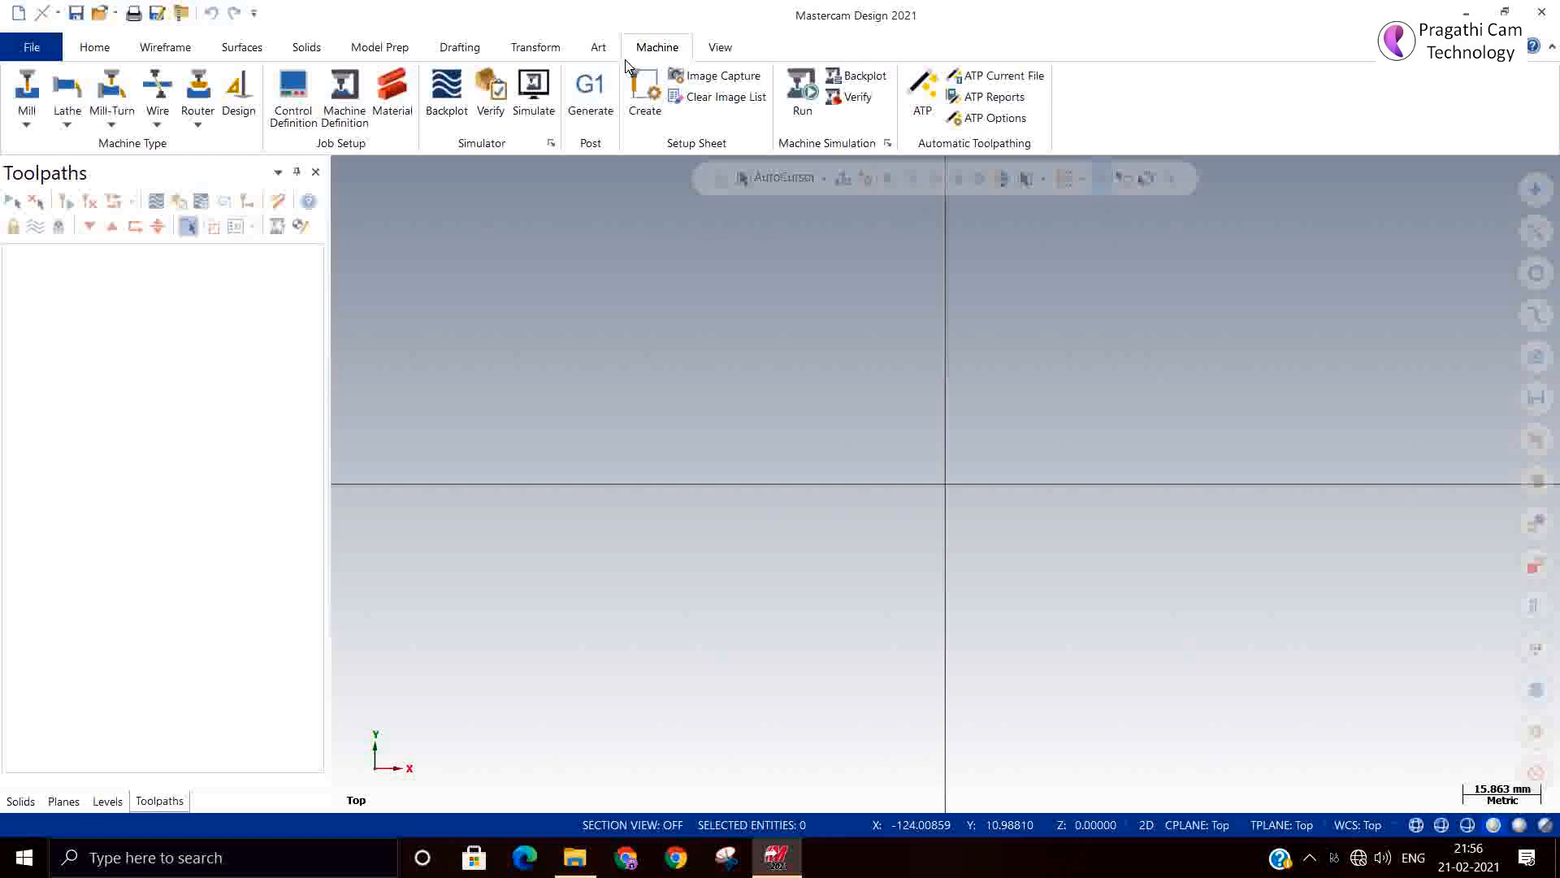
left_click(26, 124)
left_click(81, 143)
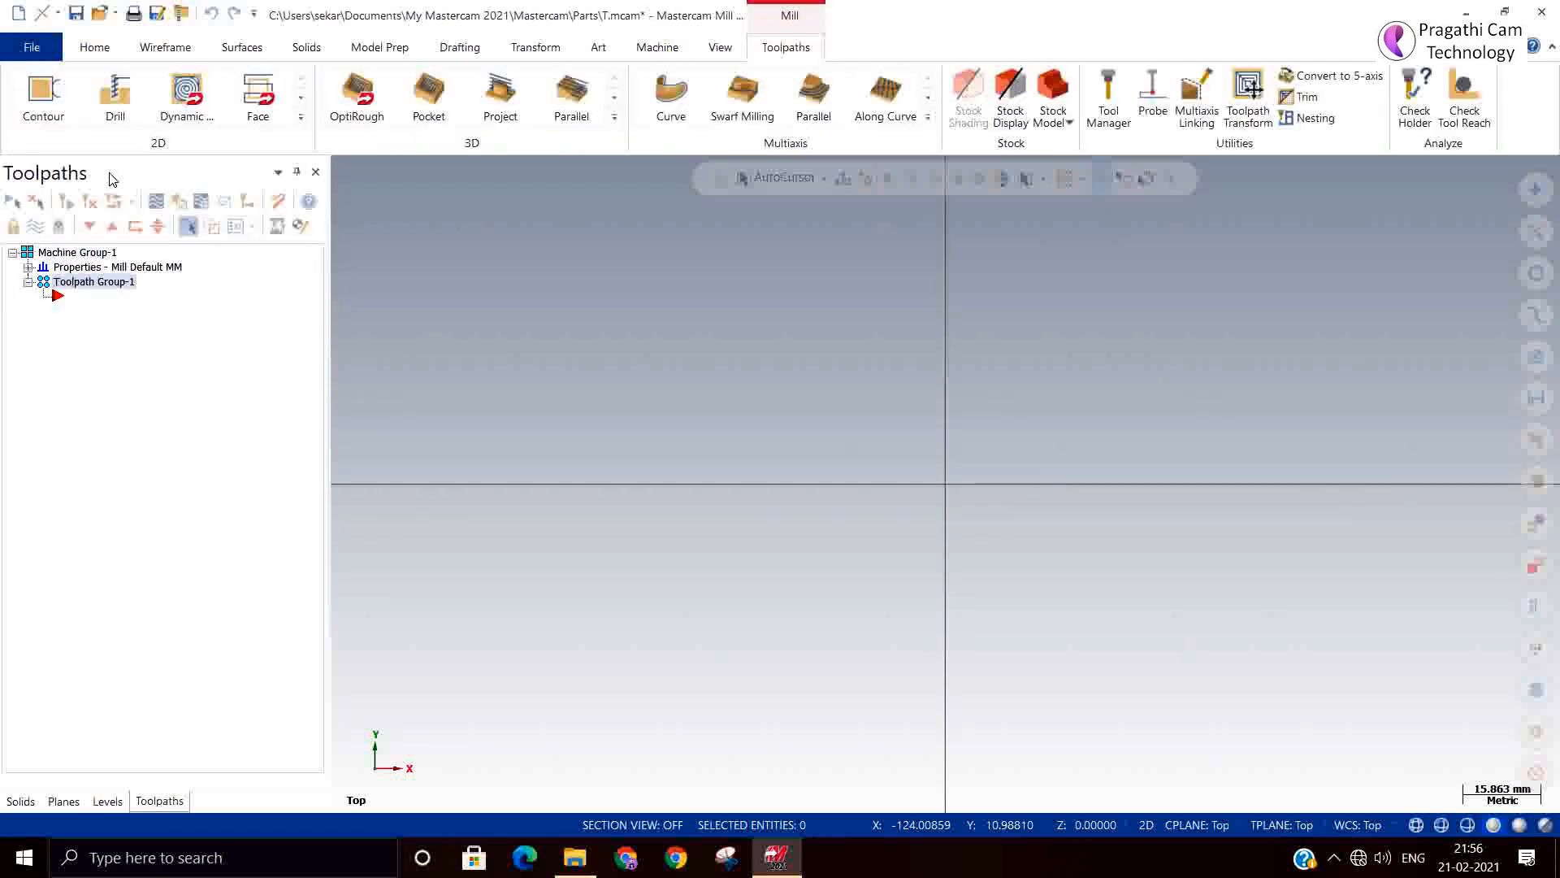
left_click(301, 116)
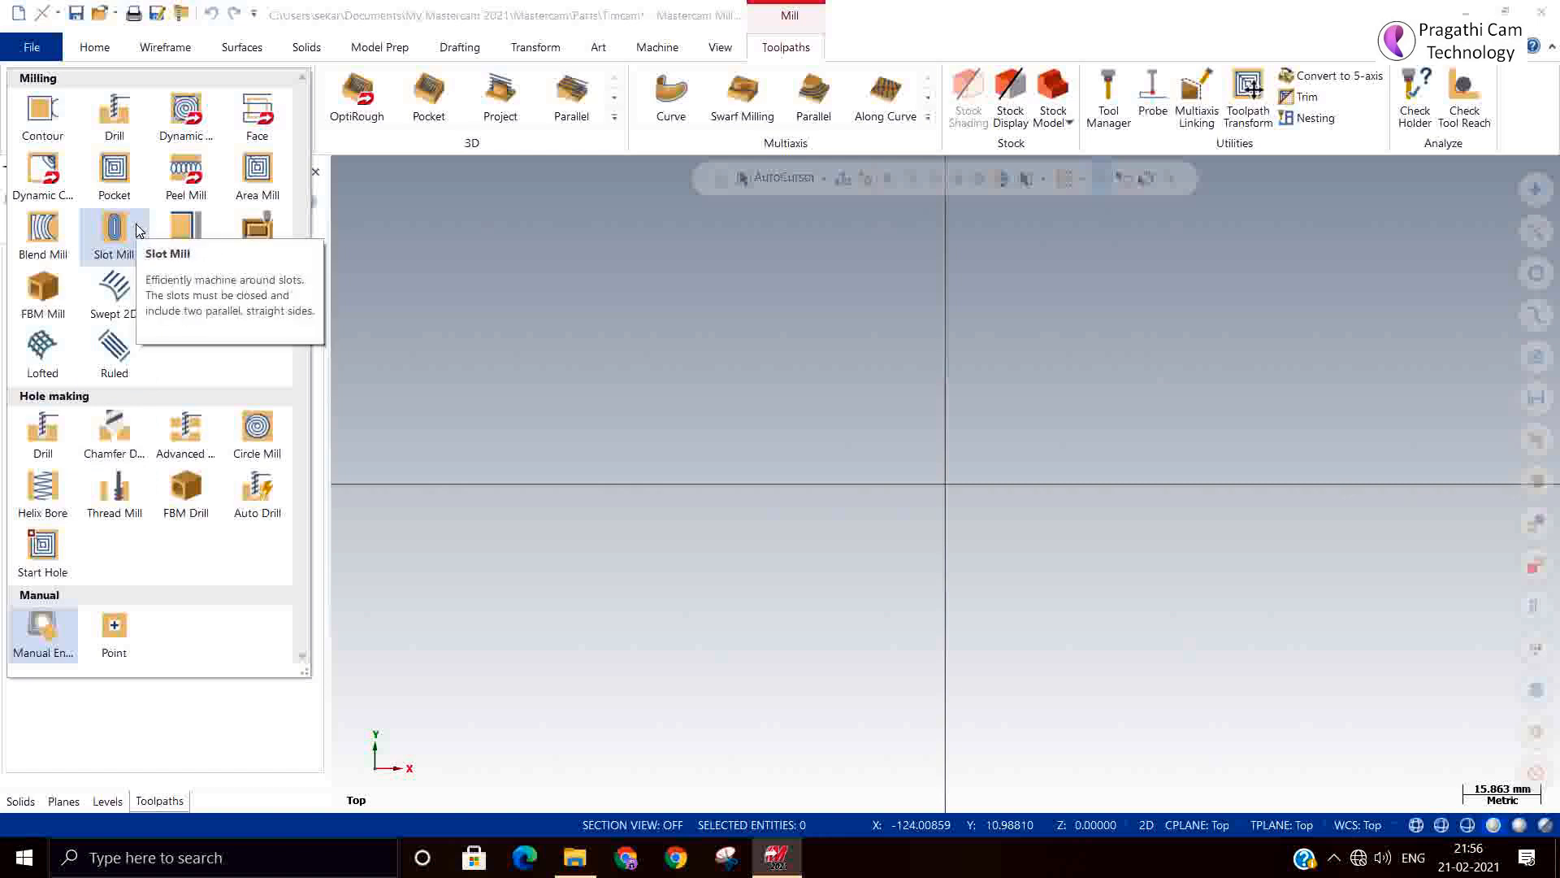
left_click(617, 398)
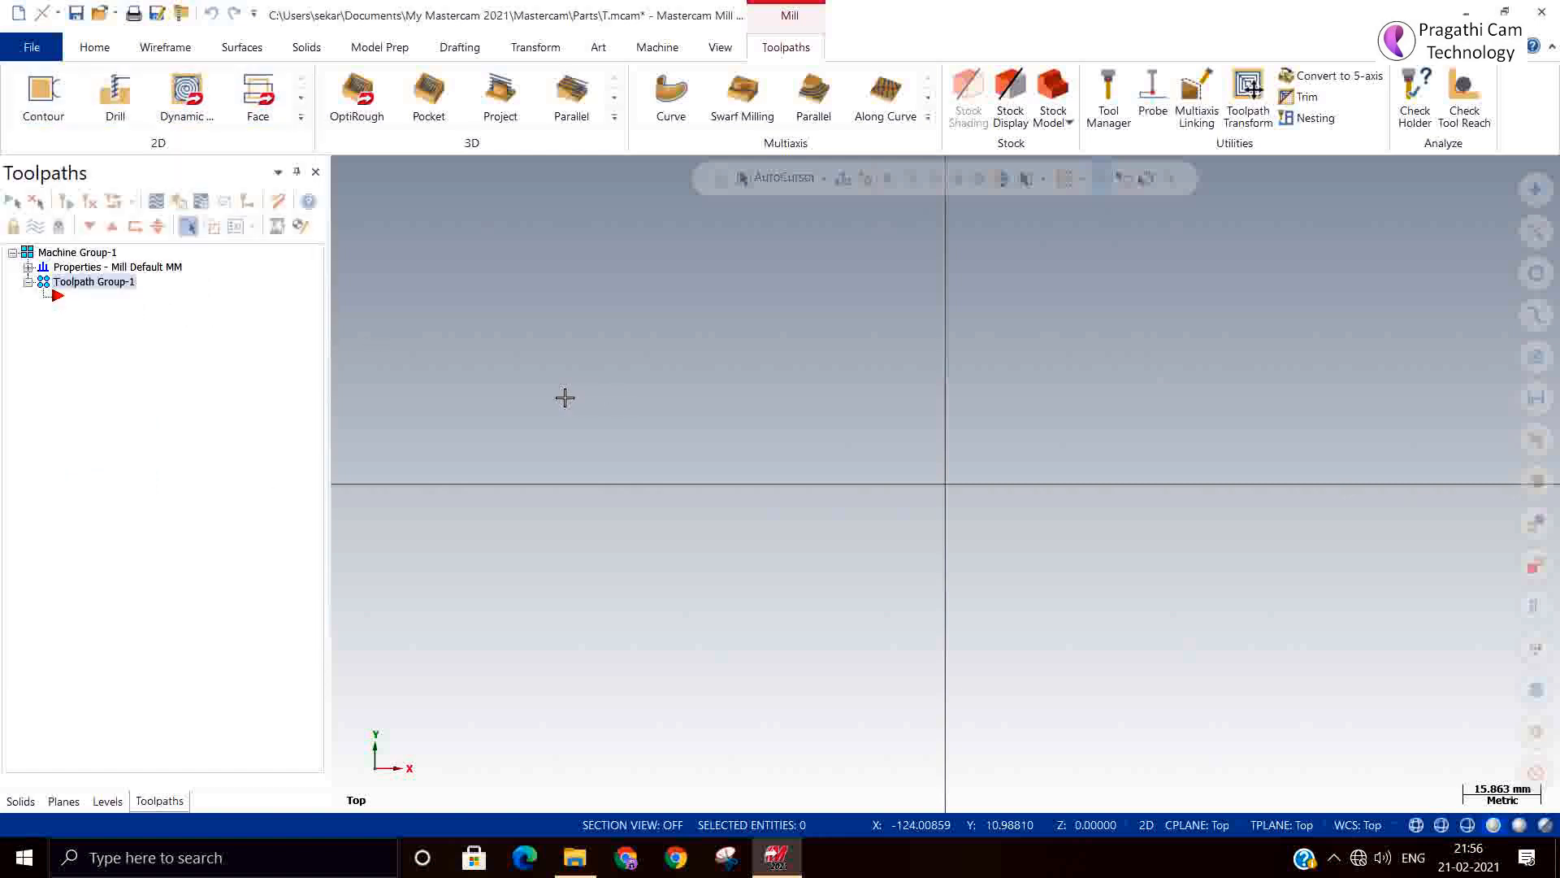
right_click(619, 398)
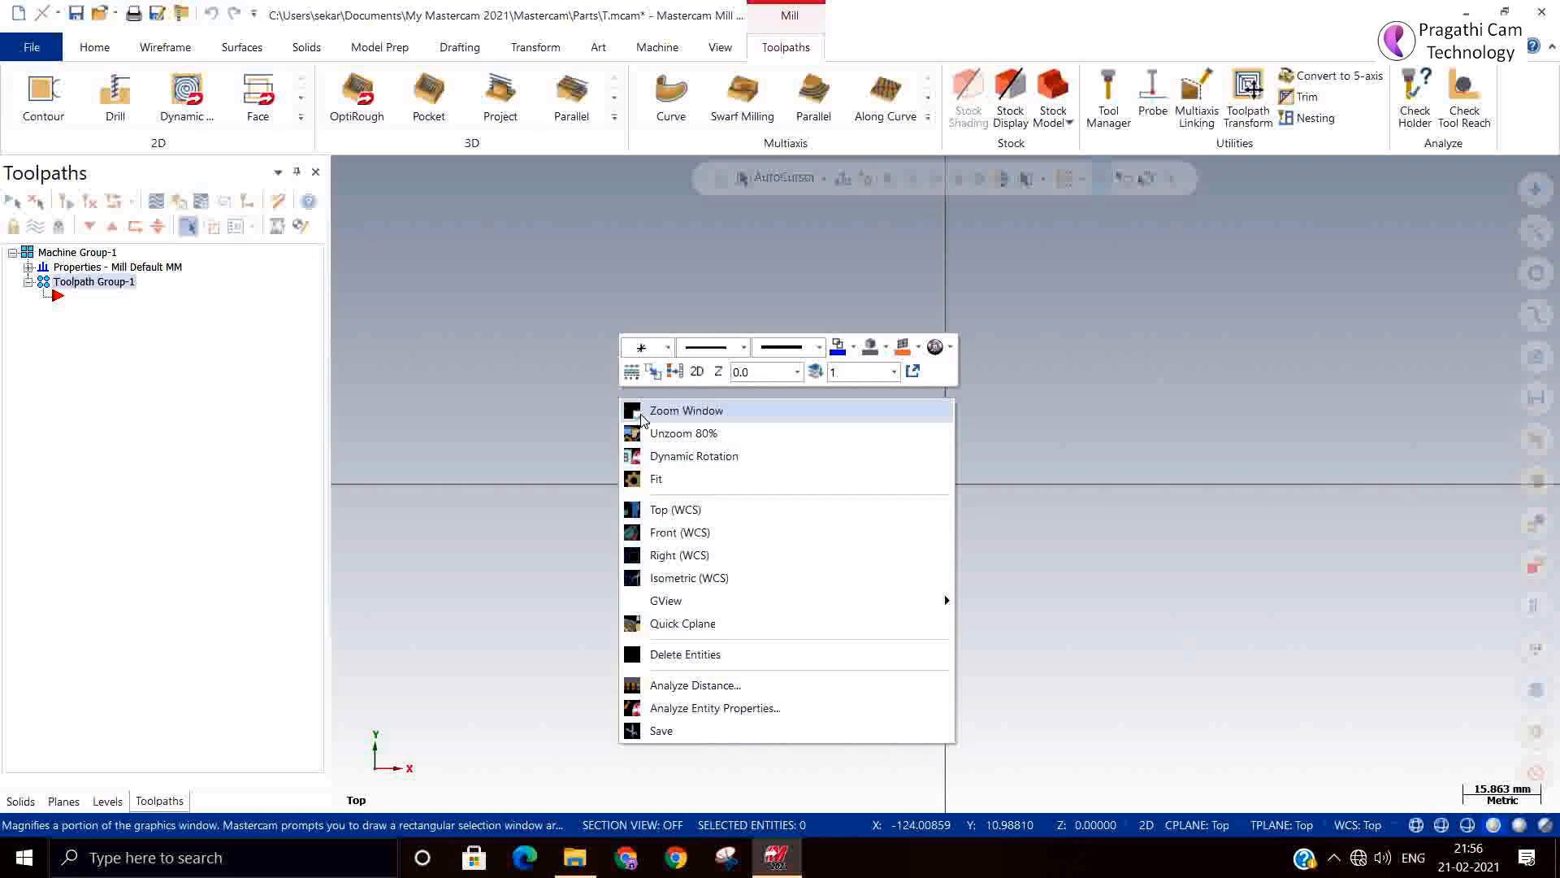
left_click(638, 508)
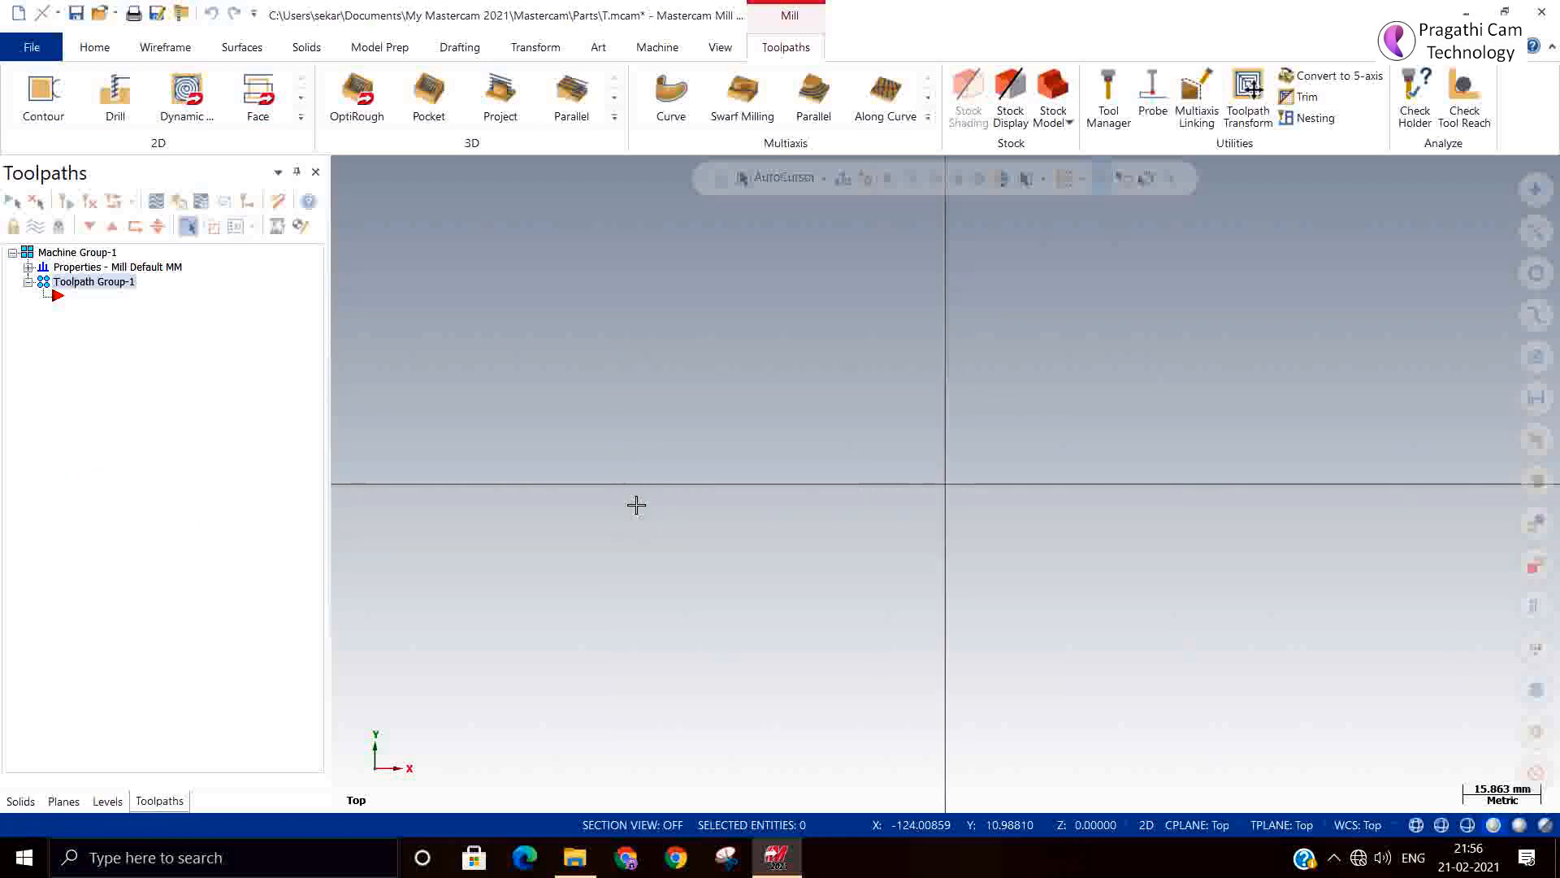
Draw a rectangle about 401 mm wide and 193 mm high, up and to the right from the origin.
scroll(540, 473, "down", 5)
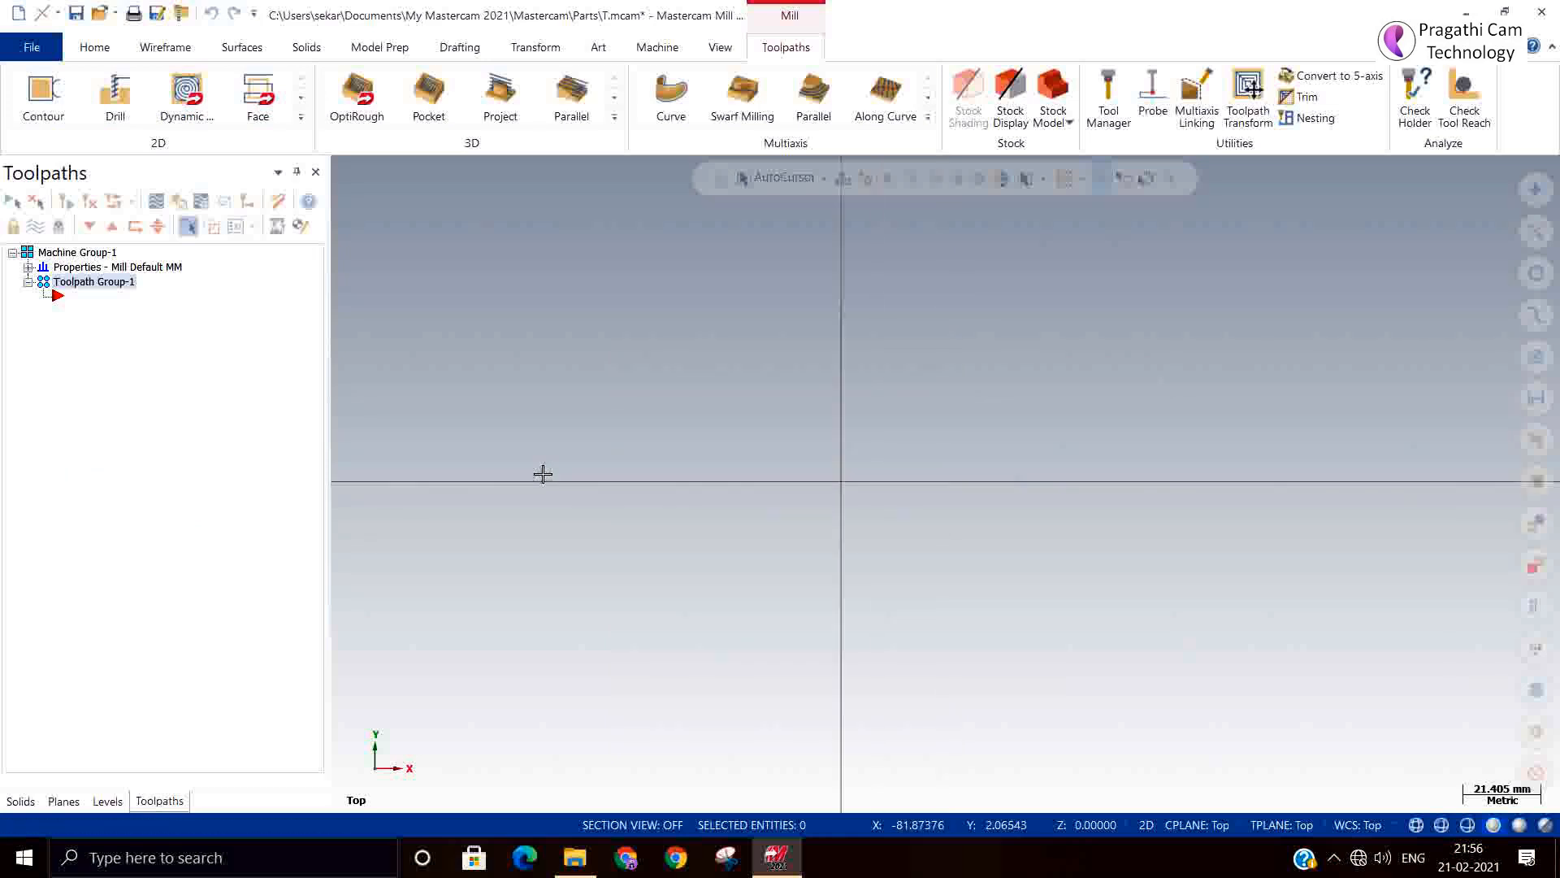
left_click(165, 47)
left_click(560, 90)
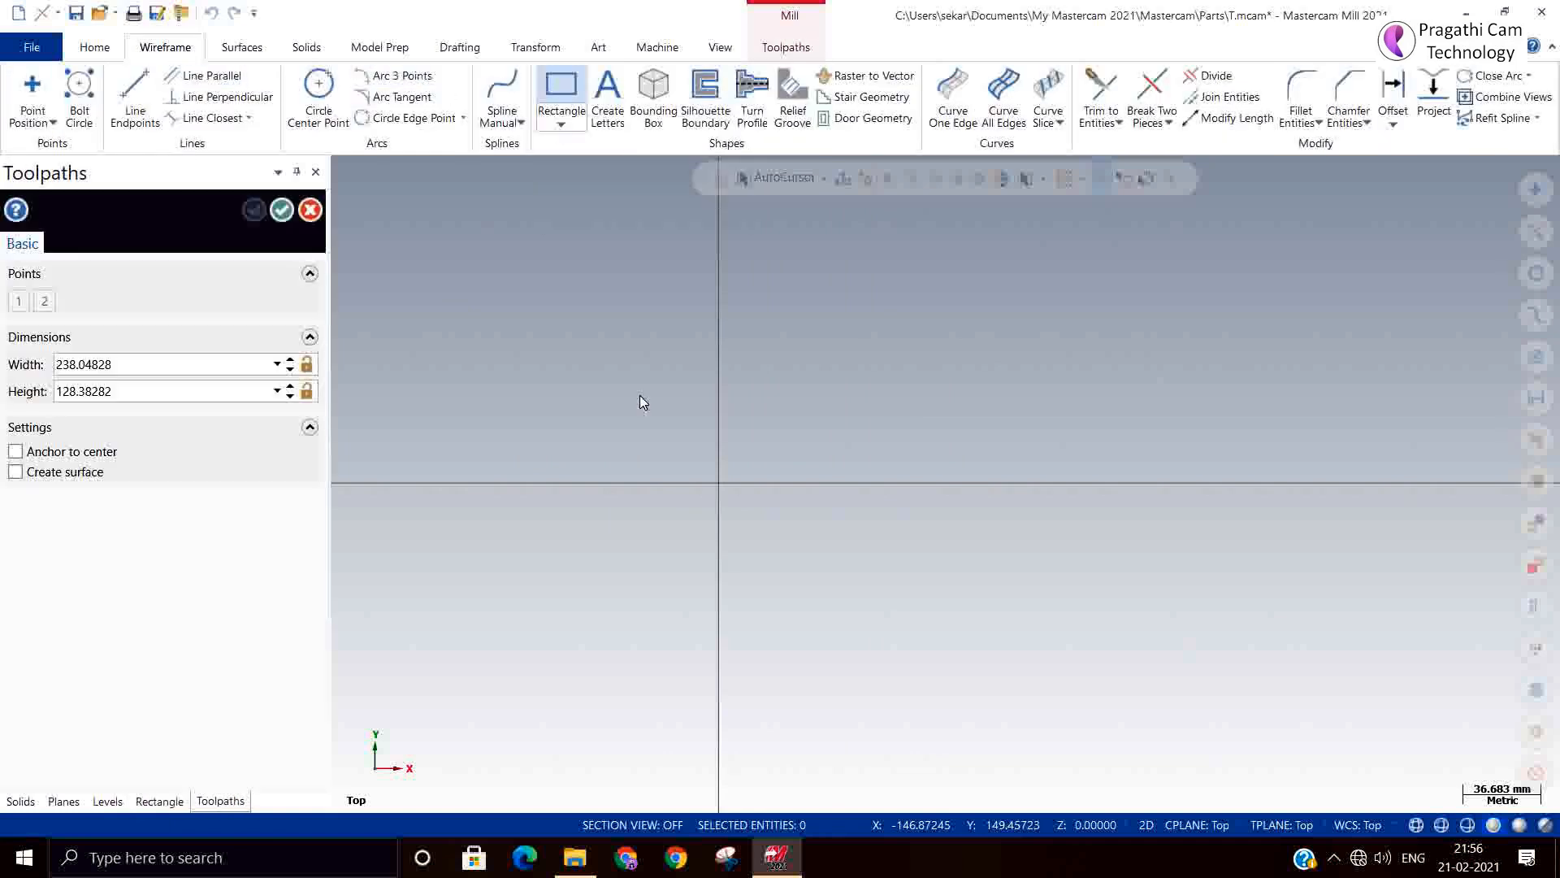
left_click(719, 485)
scroll(520, 607, "down", 3)
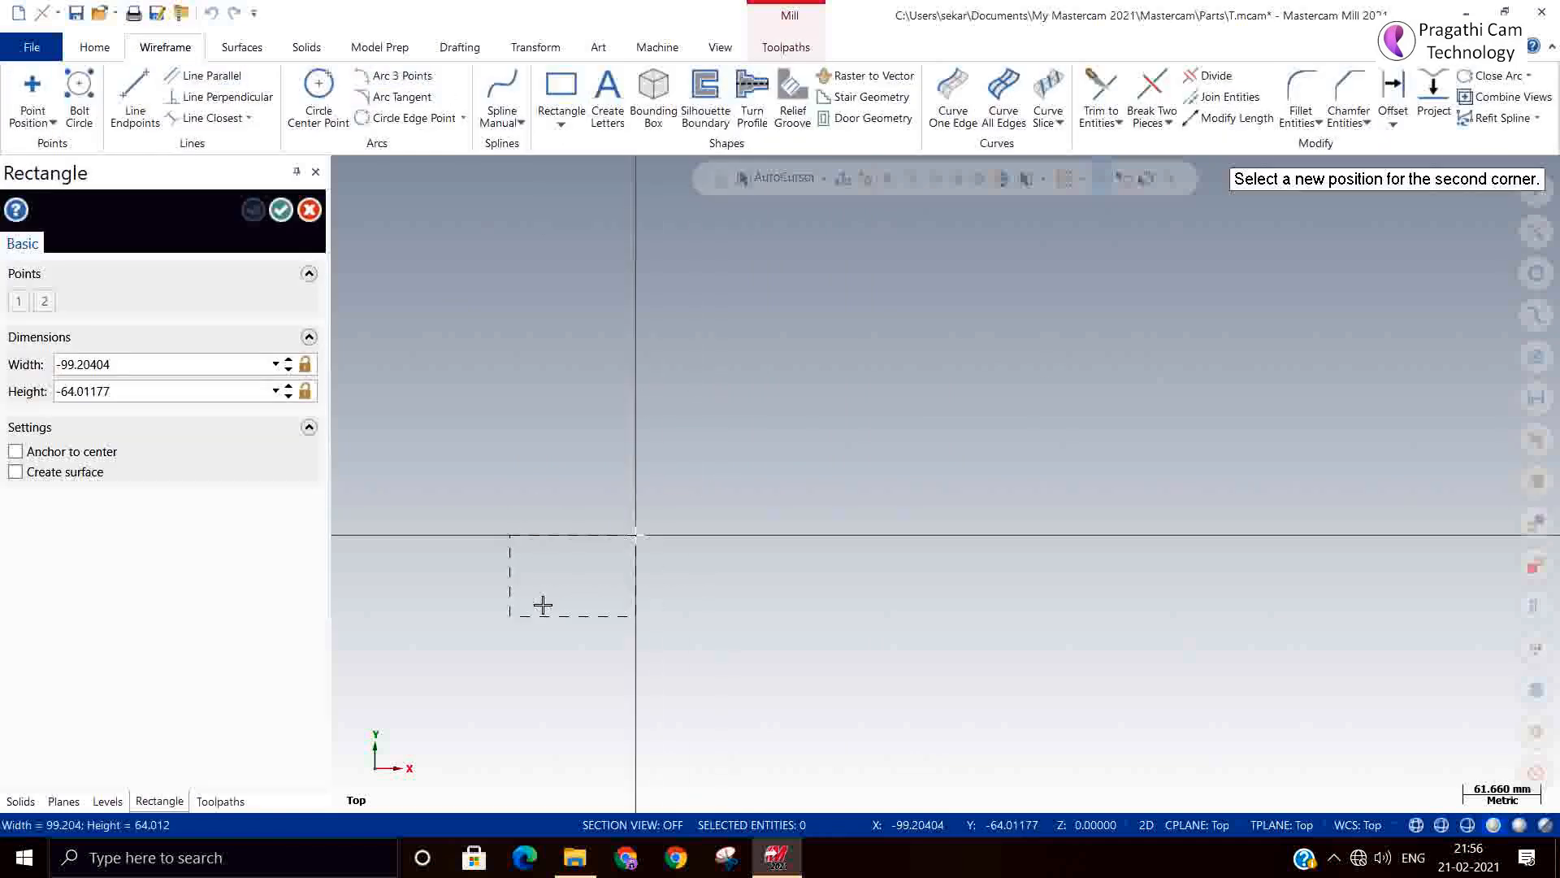
left_click(1102, 309)
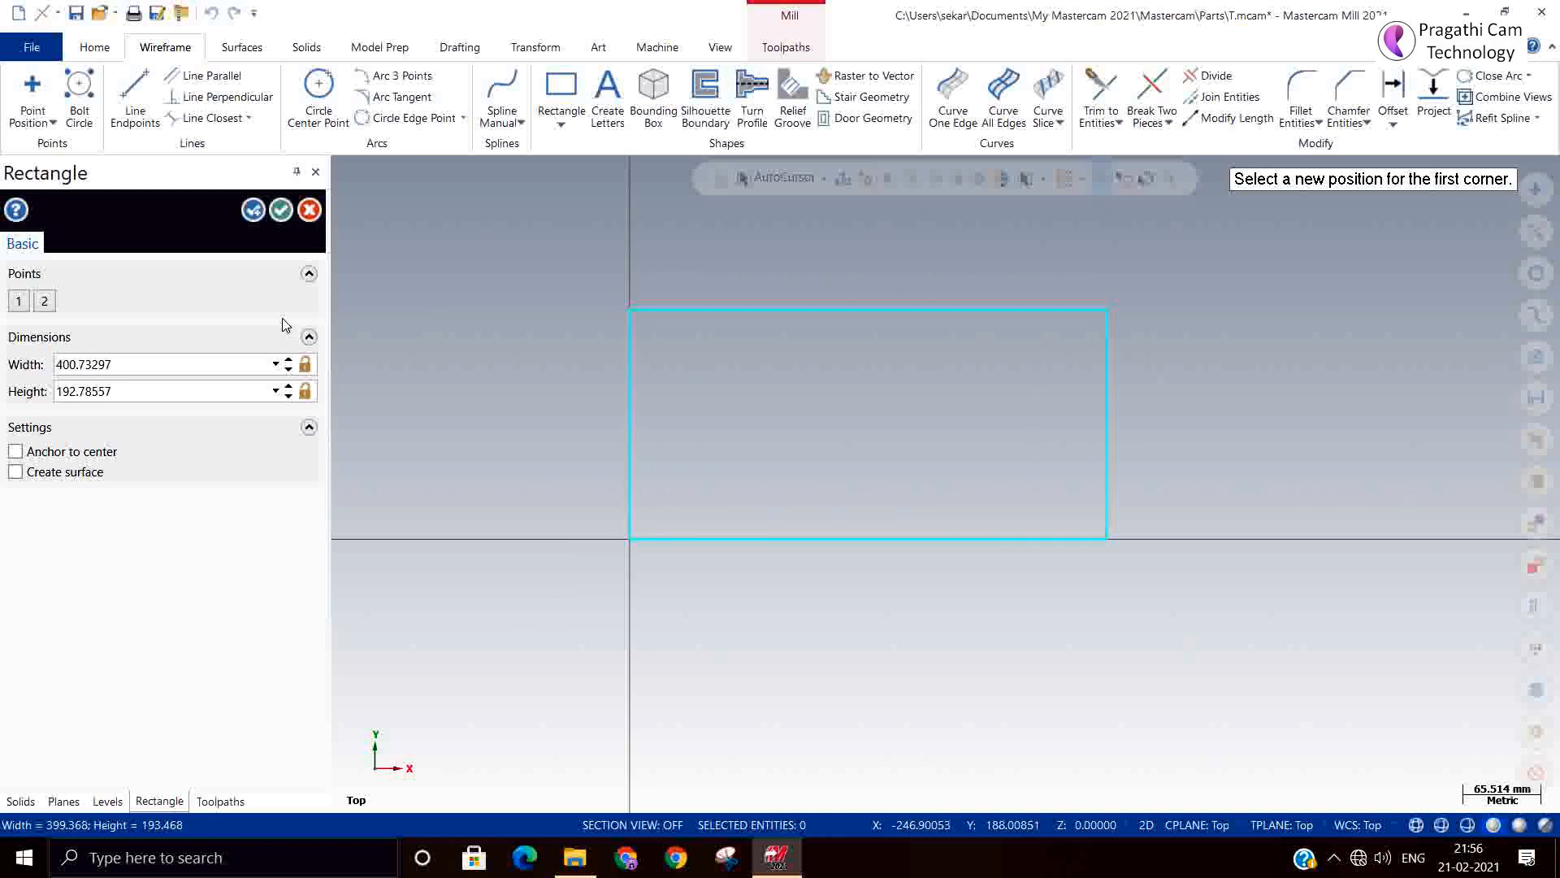
Set the rectangle's width to 150 mm and its height to 100 mm, and accept it.
left_click(177, 371)
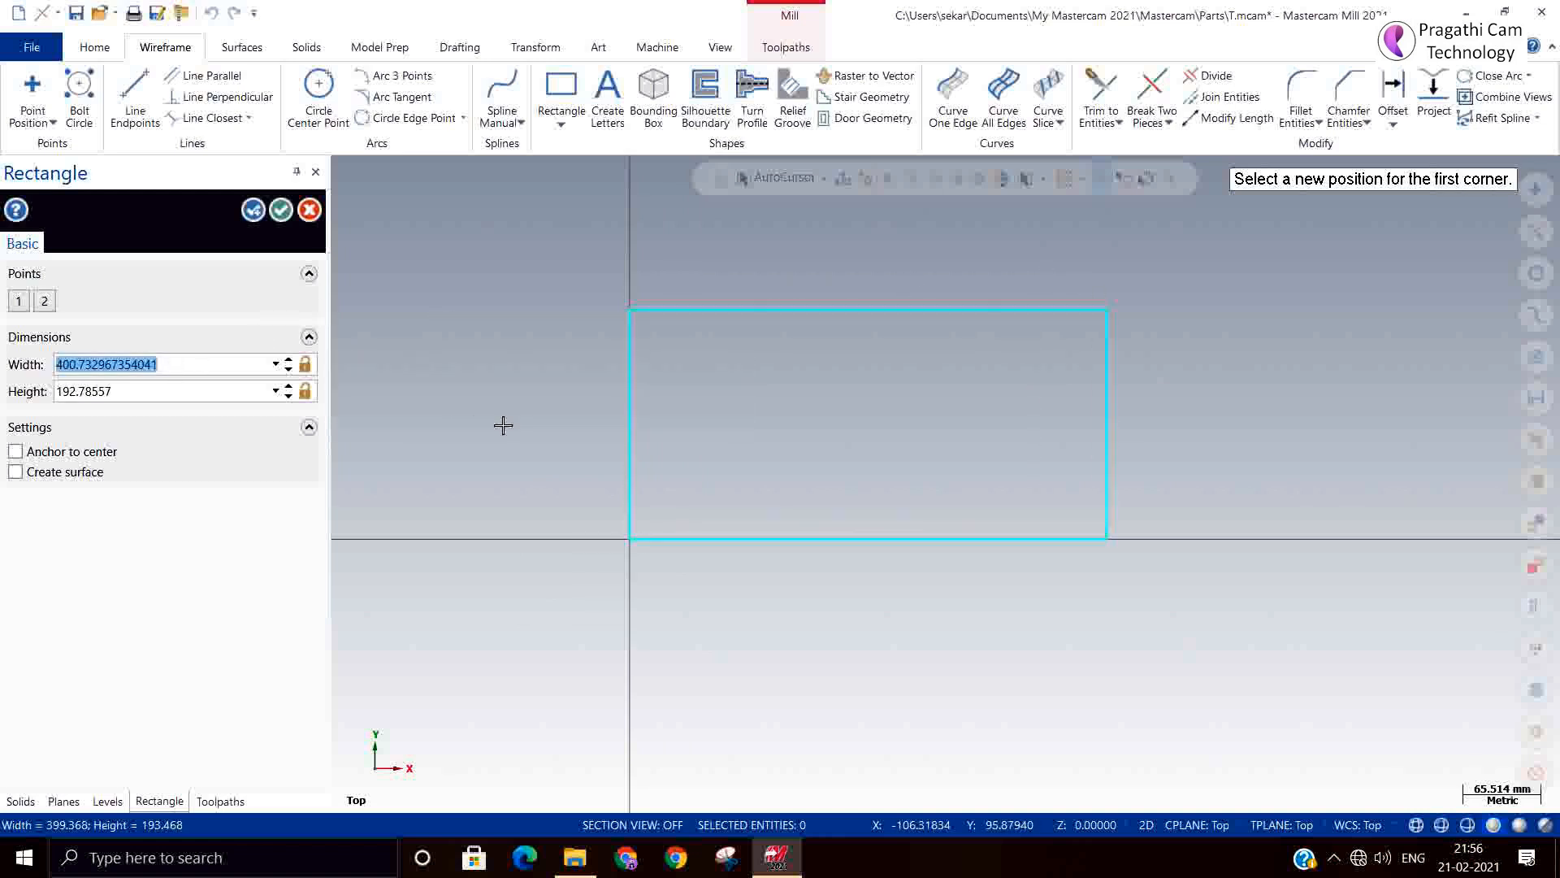
type("150")
key("Return")
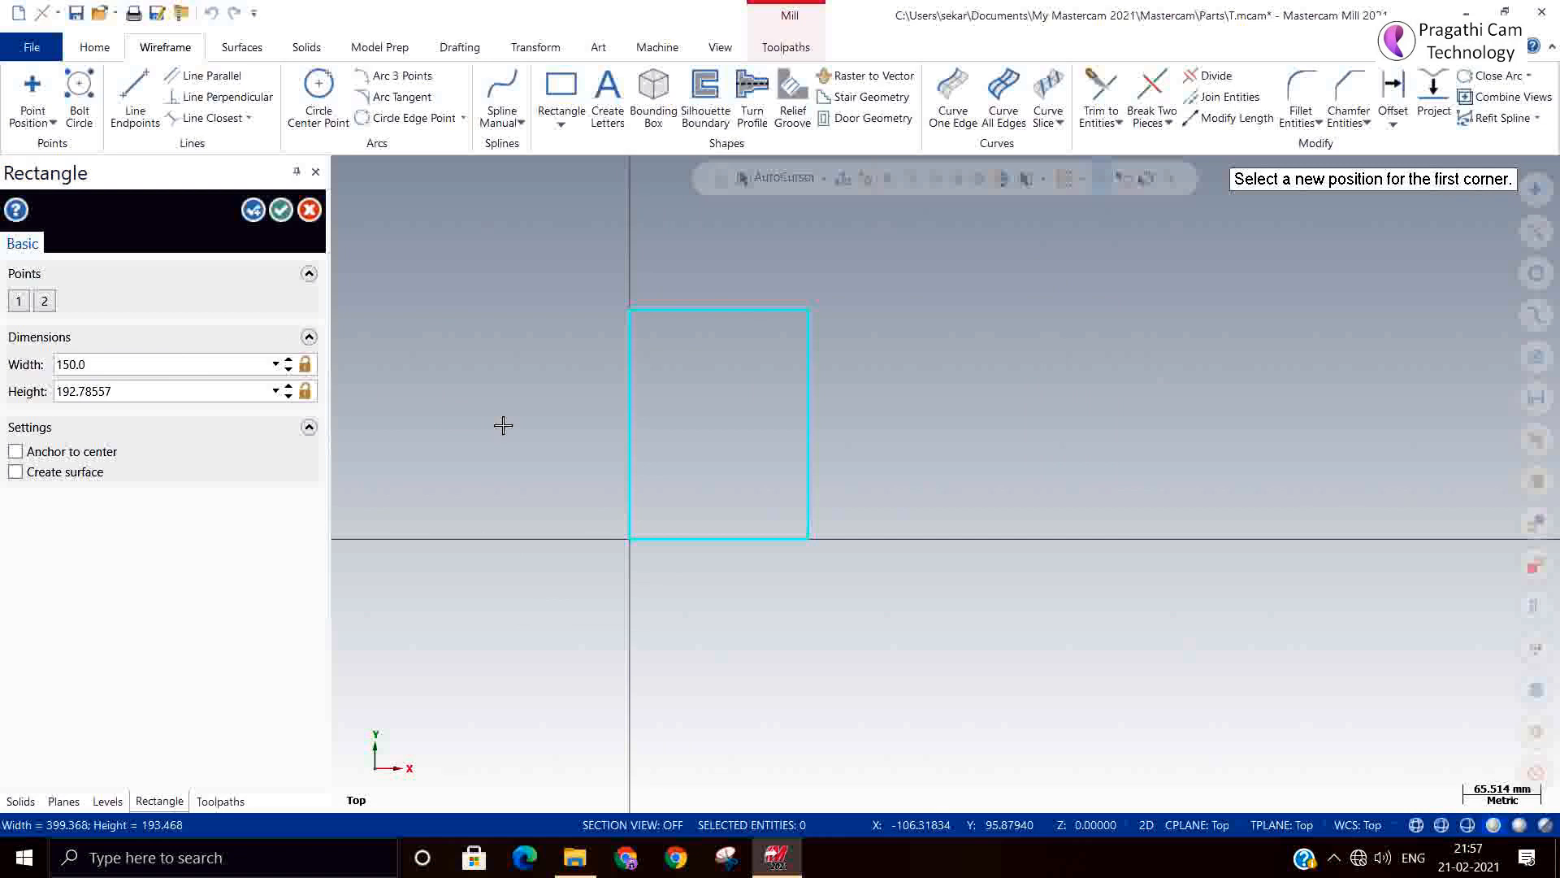
left_click(184, 394)
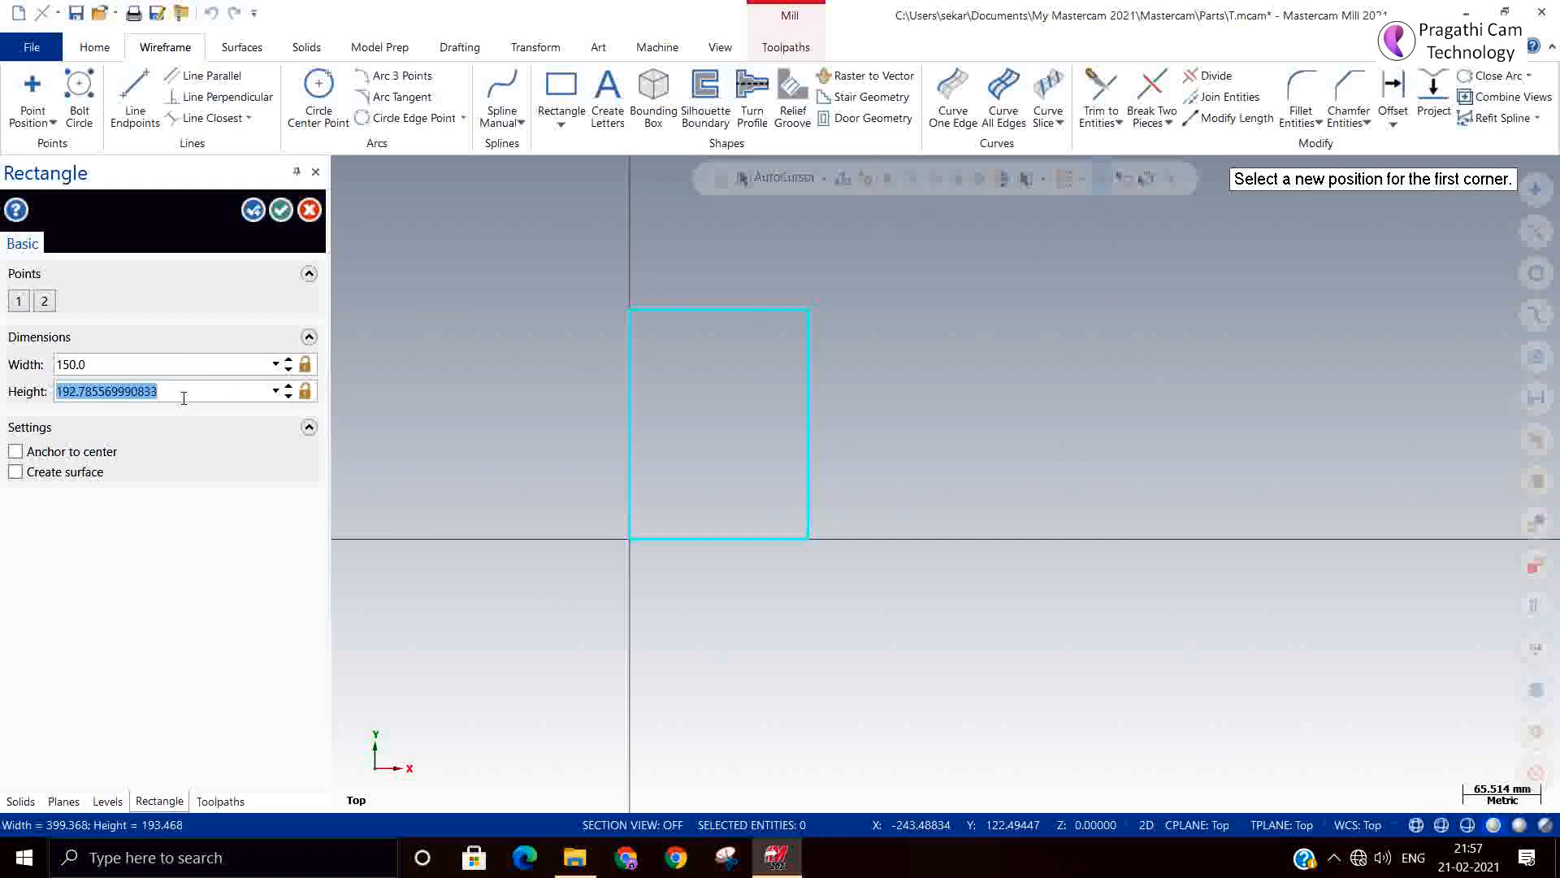
type("100")
key("Return")
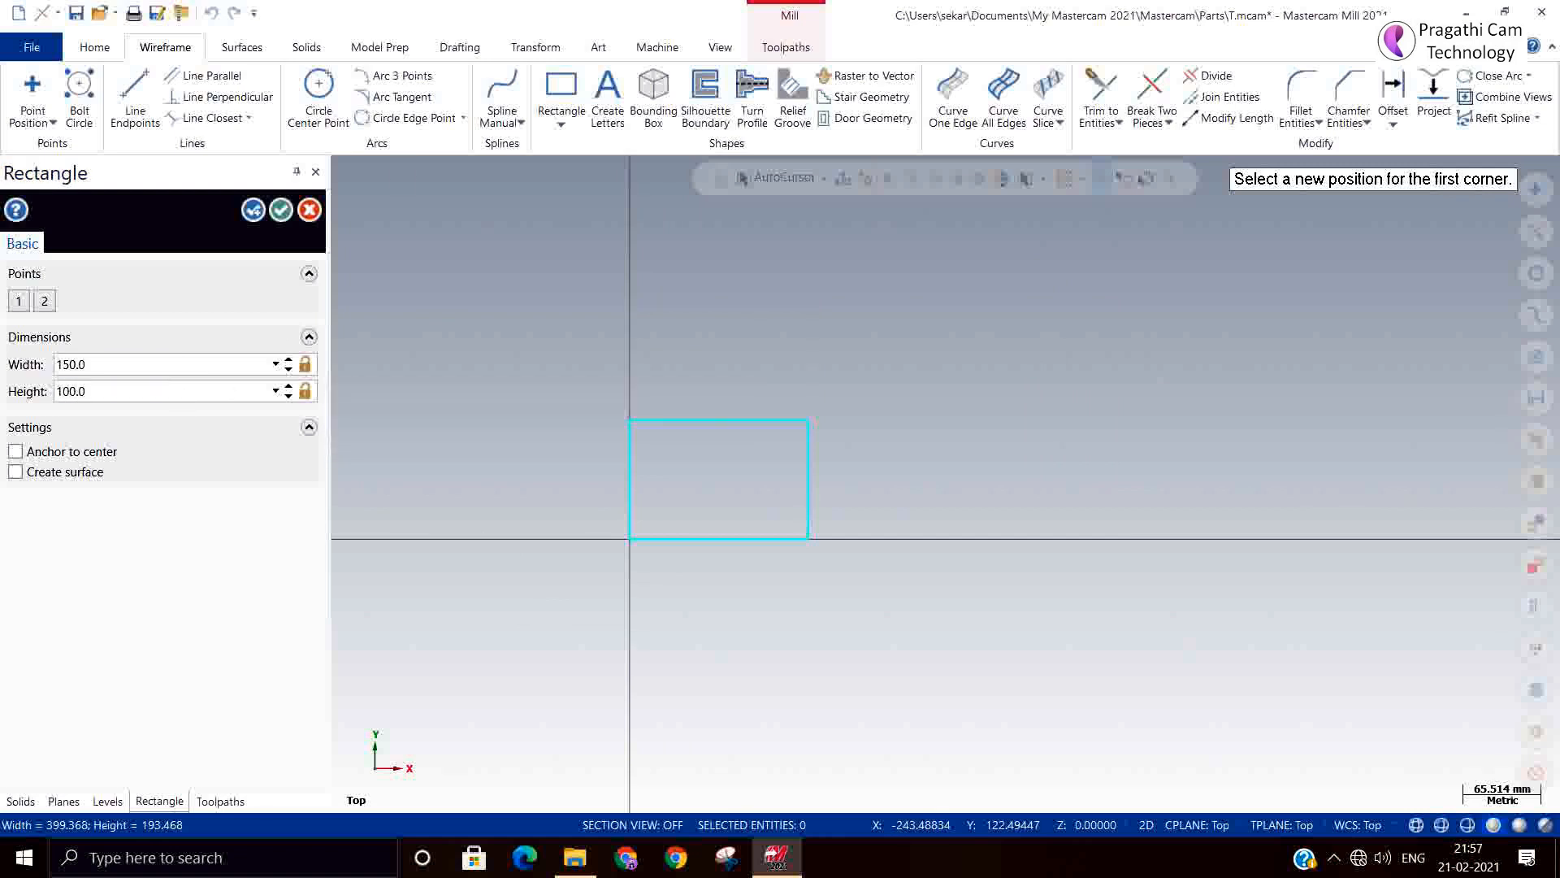
left_click(281, 210)
Draw a diagonal line about 45 mm long at about 38° in the rectangle's lower right area.
left_click(135, 98)
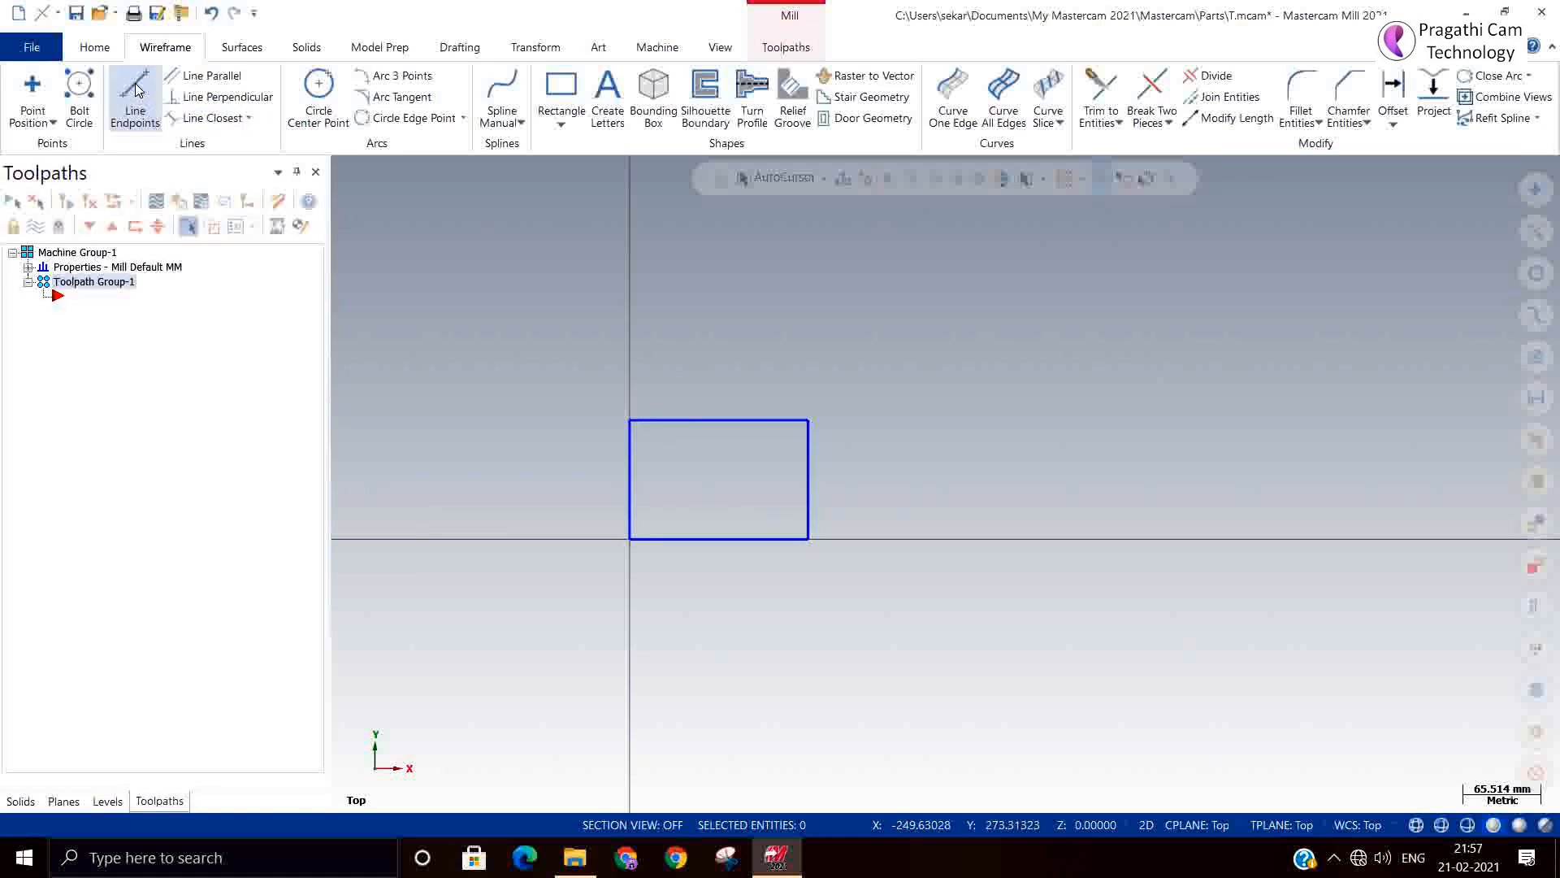
scroll(689, 480, "up", 2)
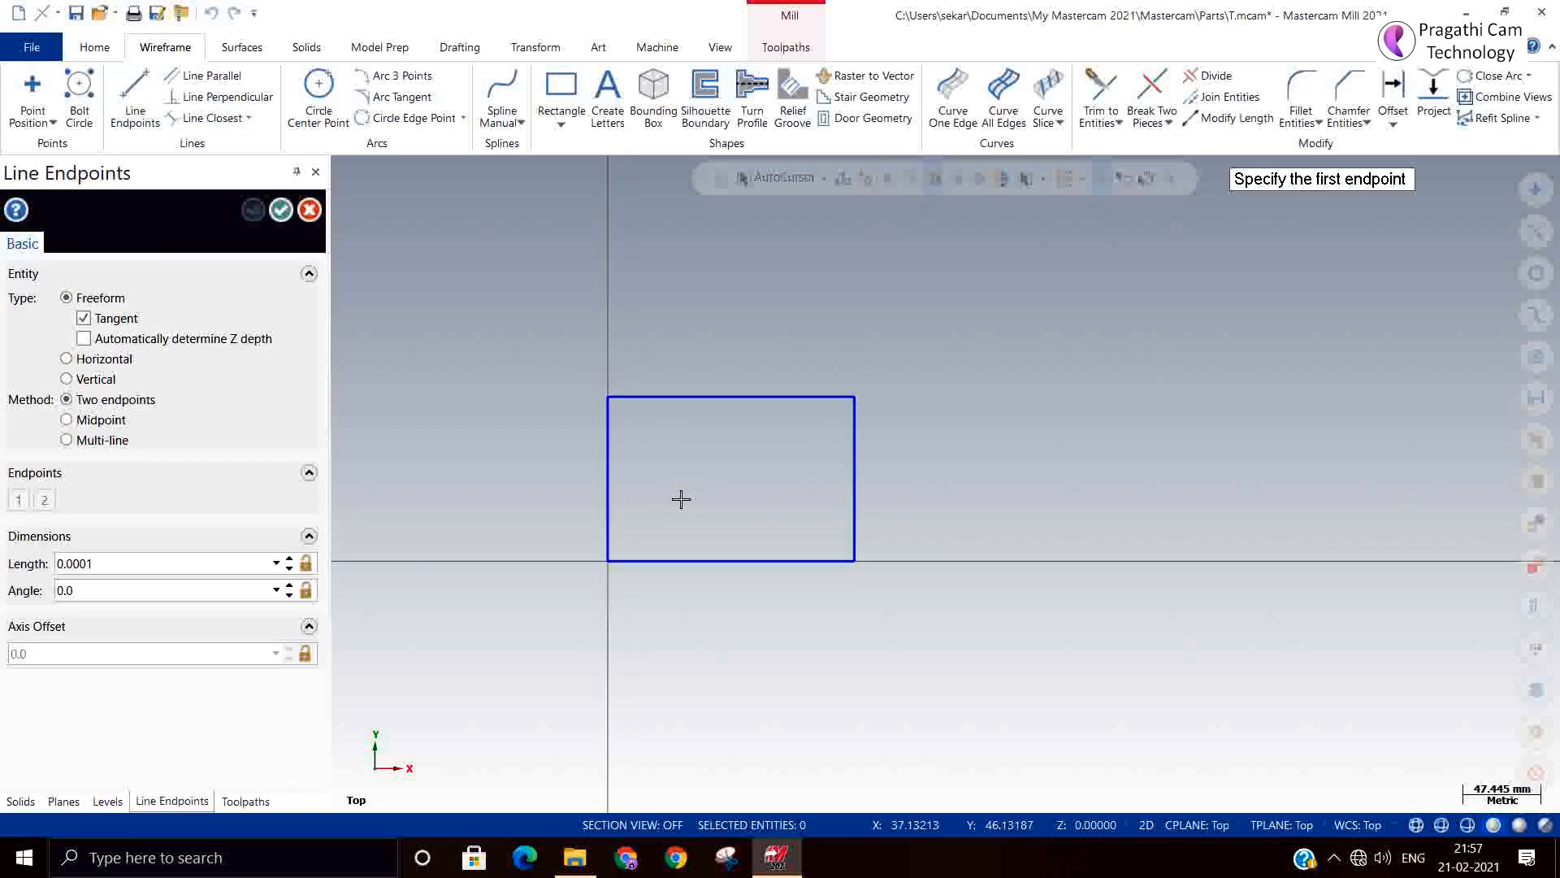
left_click(770, 534)
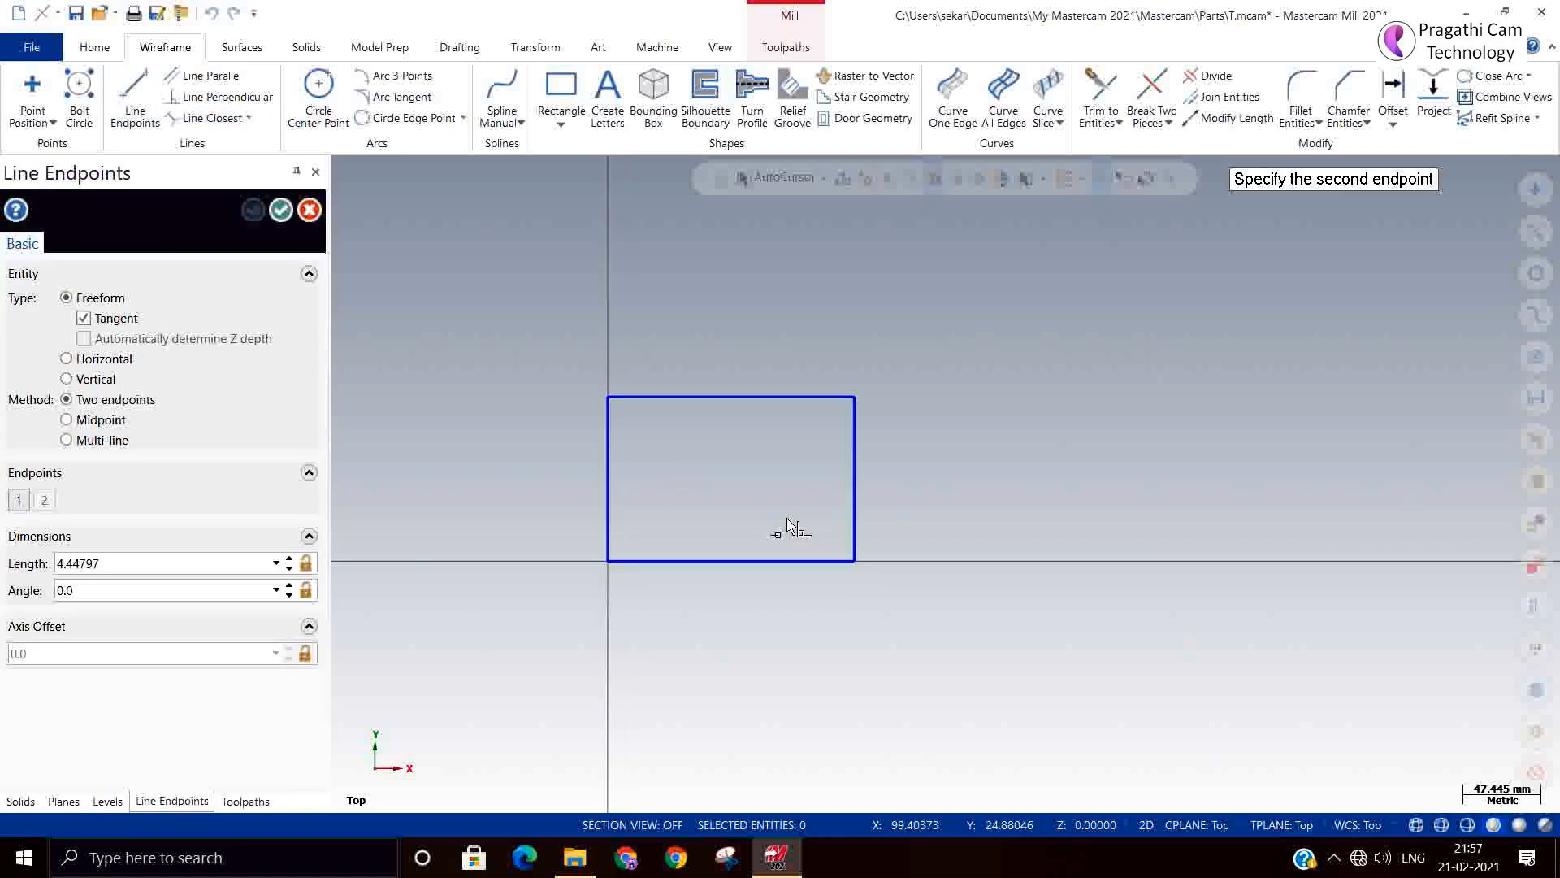
left_click(830, 489)
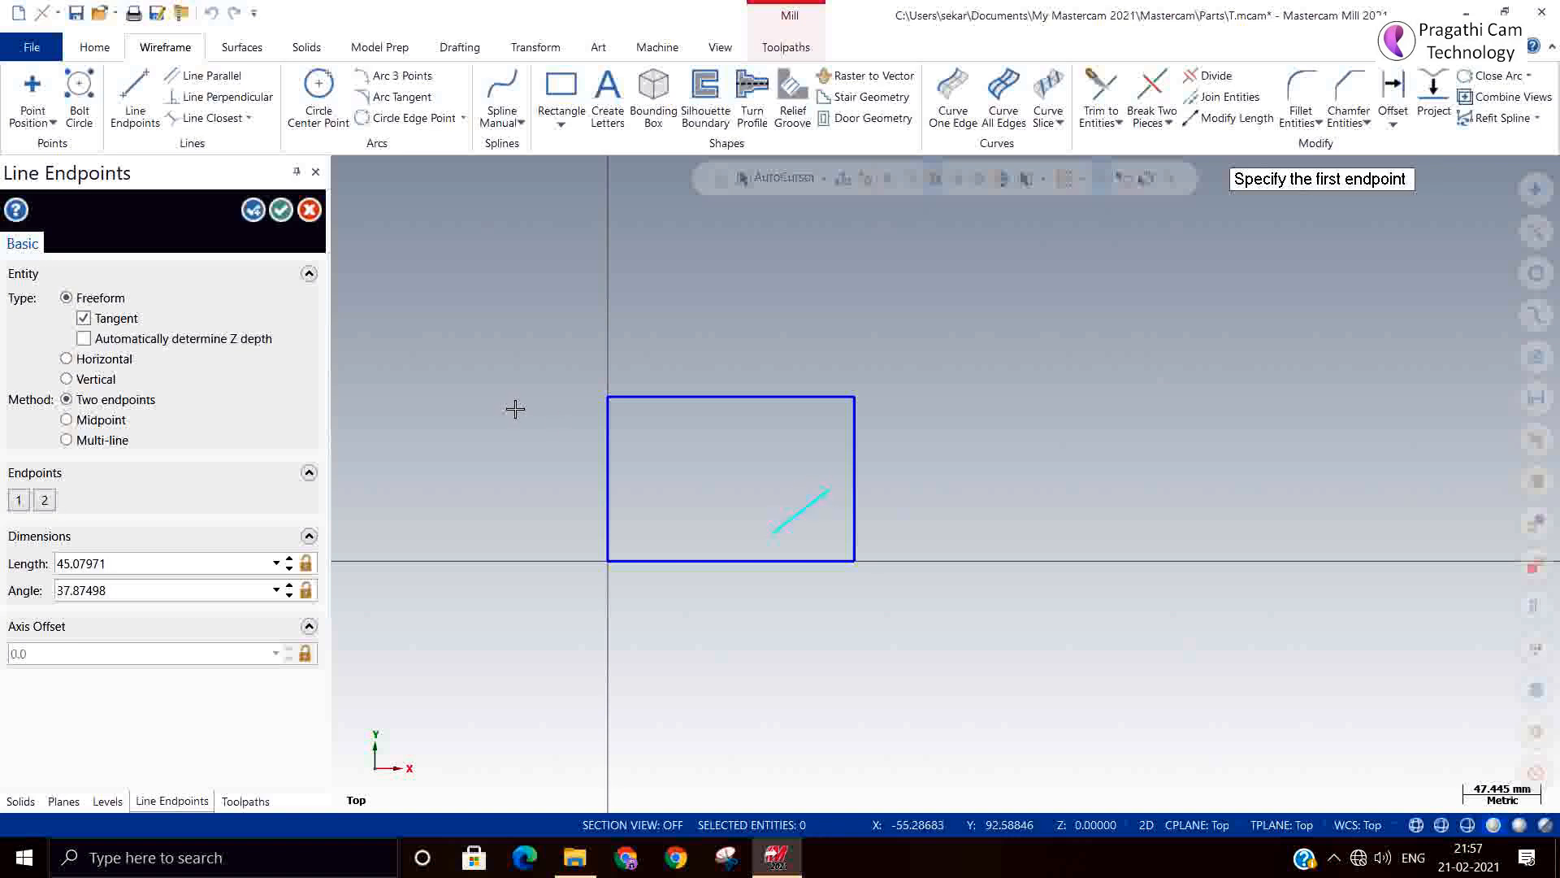
Draw a vertical line about 46 mm long near the rectangle's left edge and a horizontal line about 50 mm long near its upper edge.
left_click(643, 450)
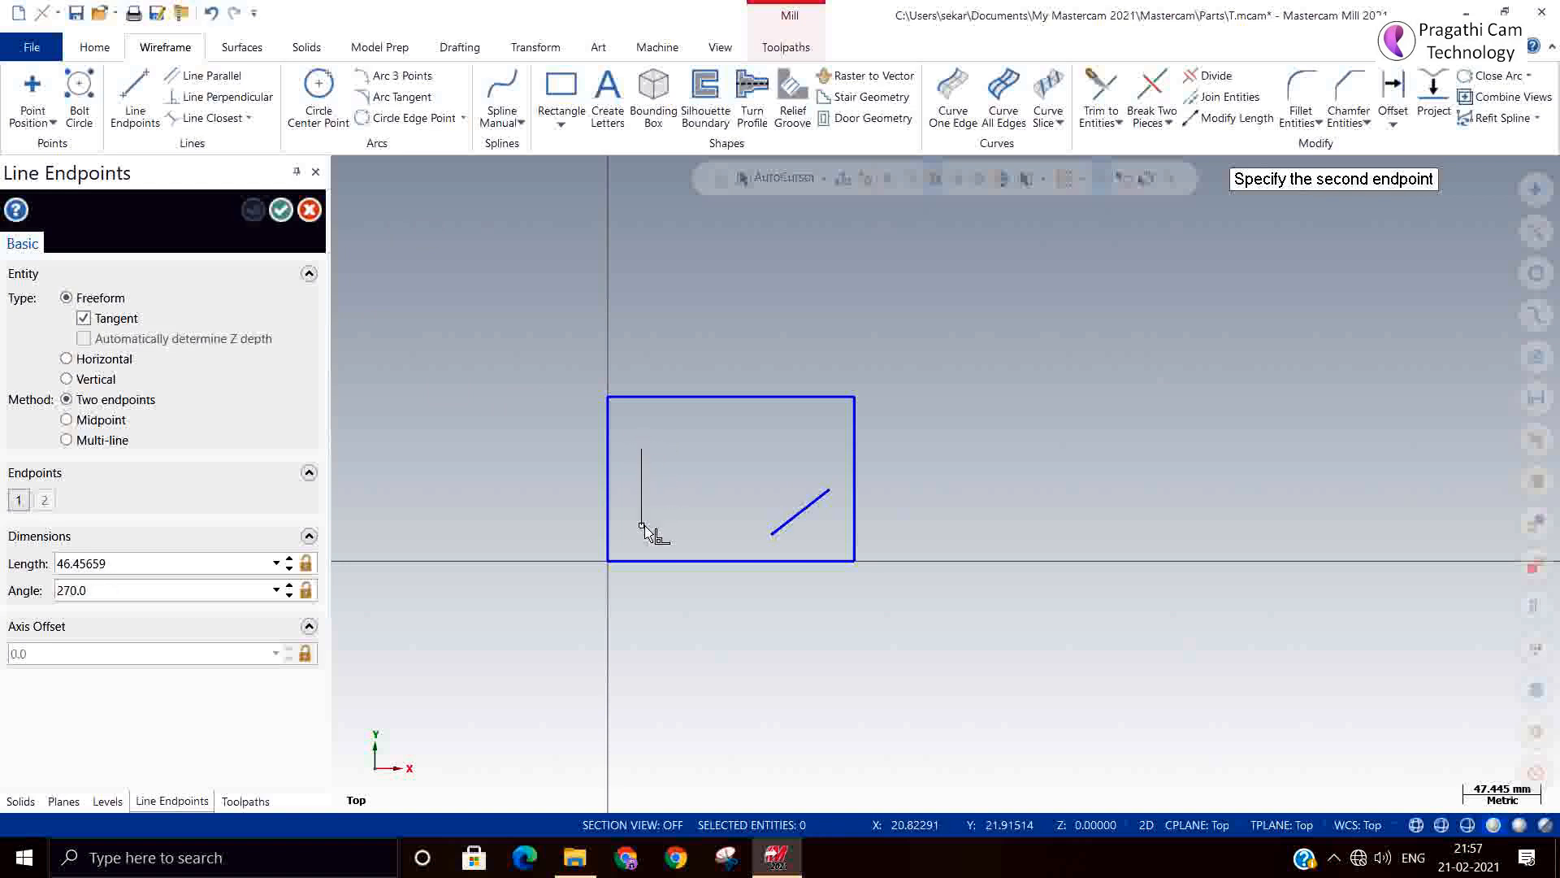
left_click(643, 526)
left_click(712, 453)
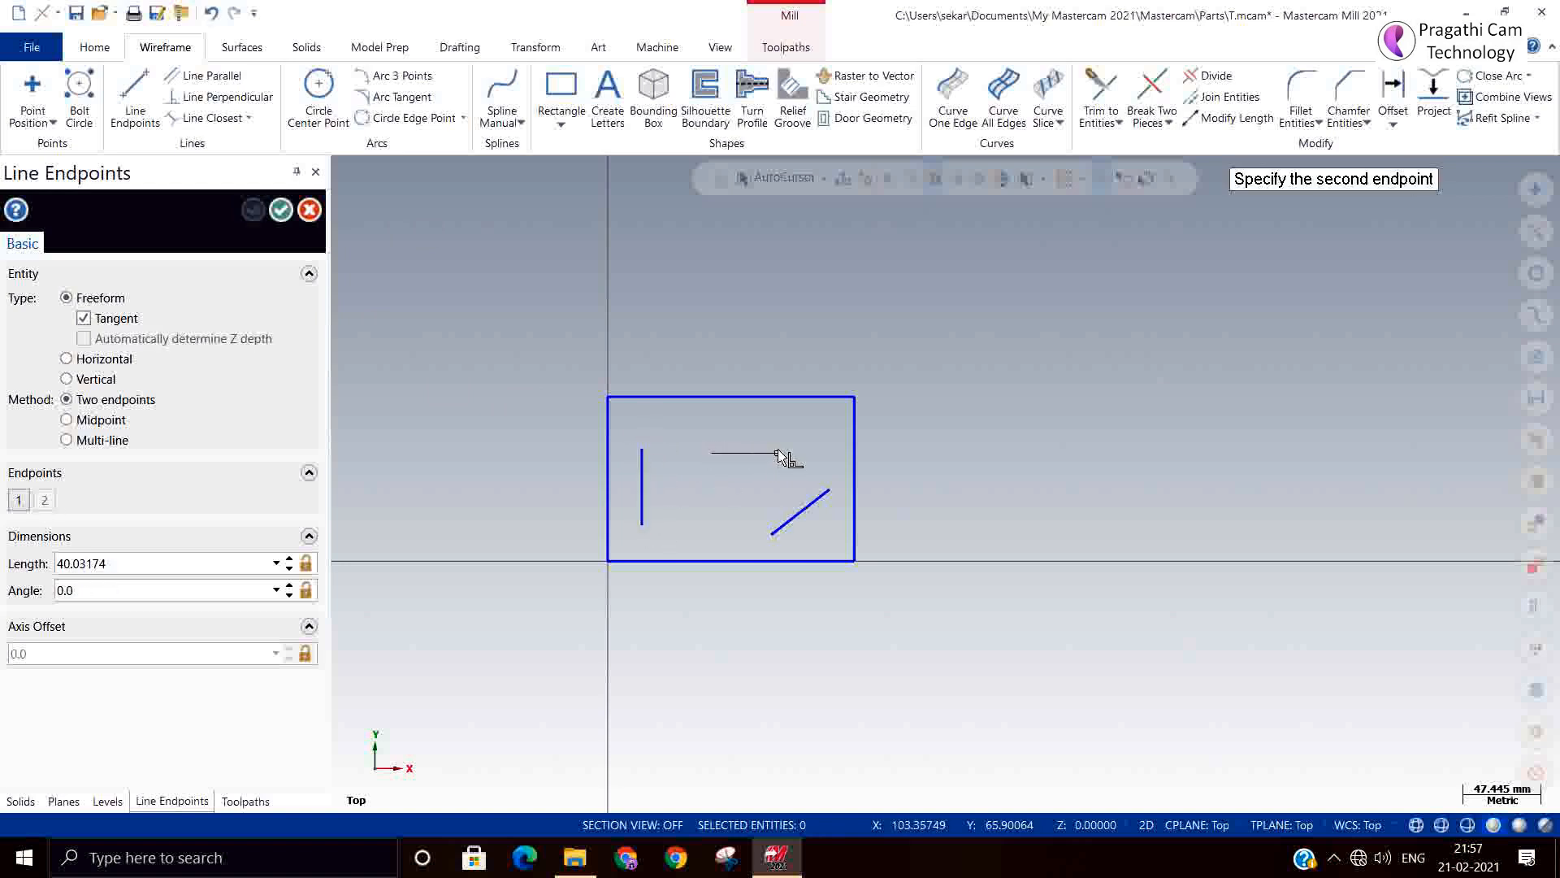
left_click(793, 453)
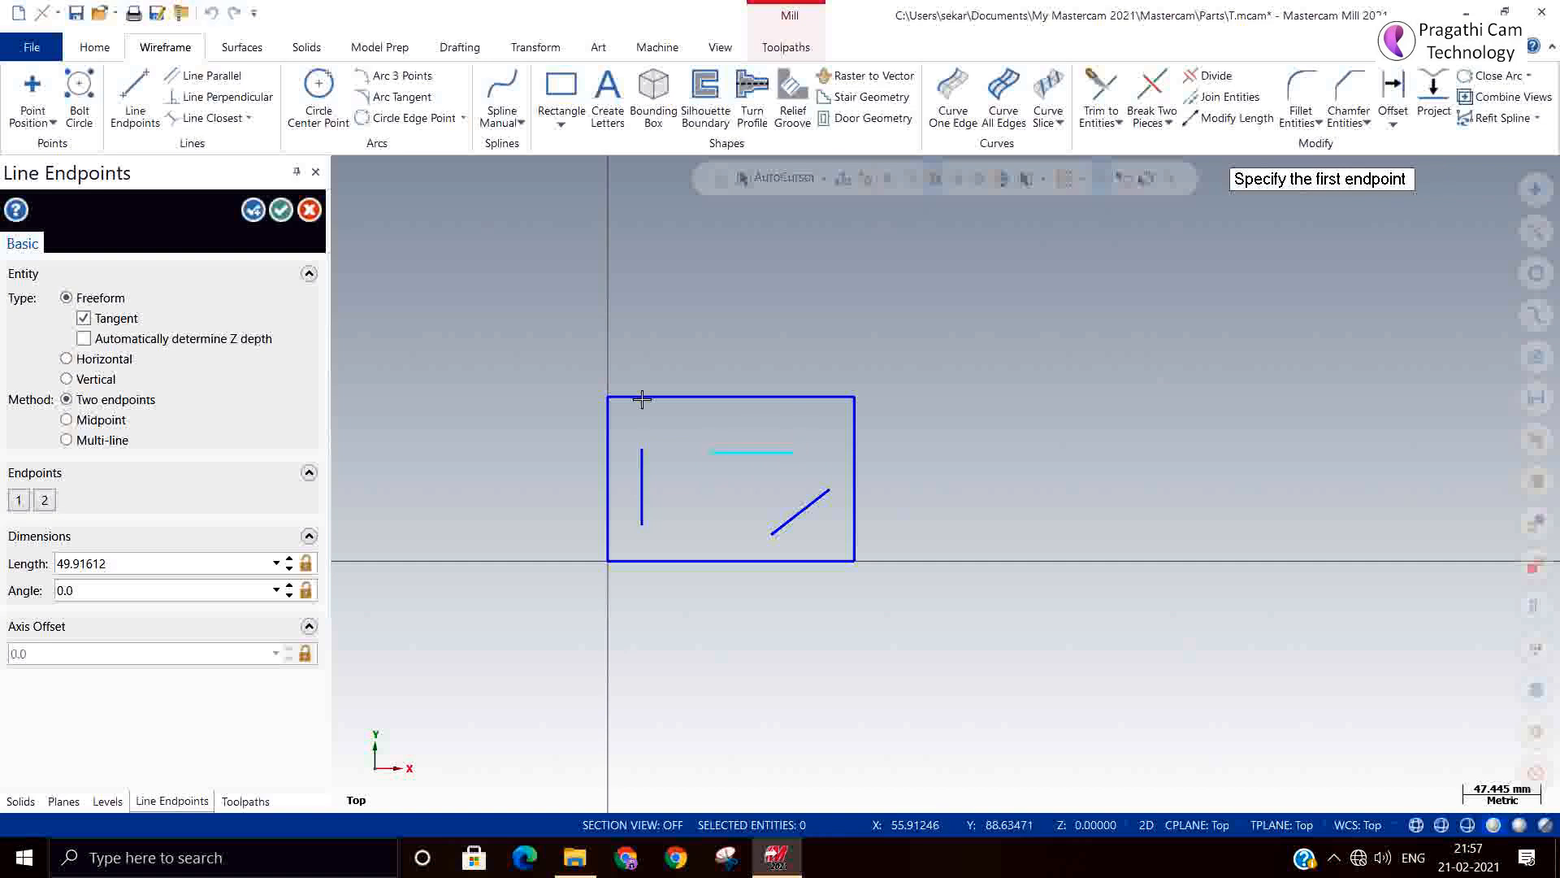
left_click(280, 209)
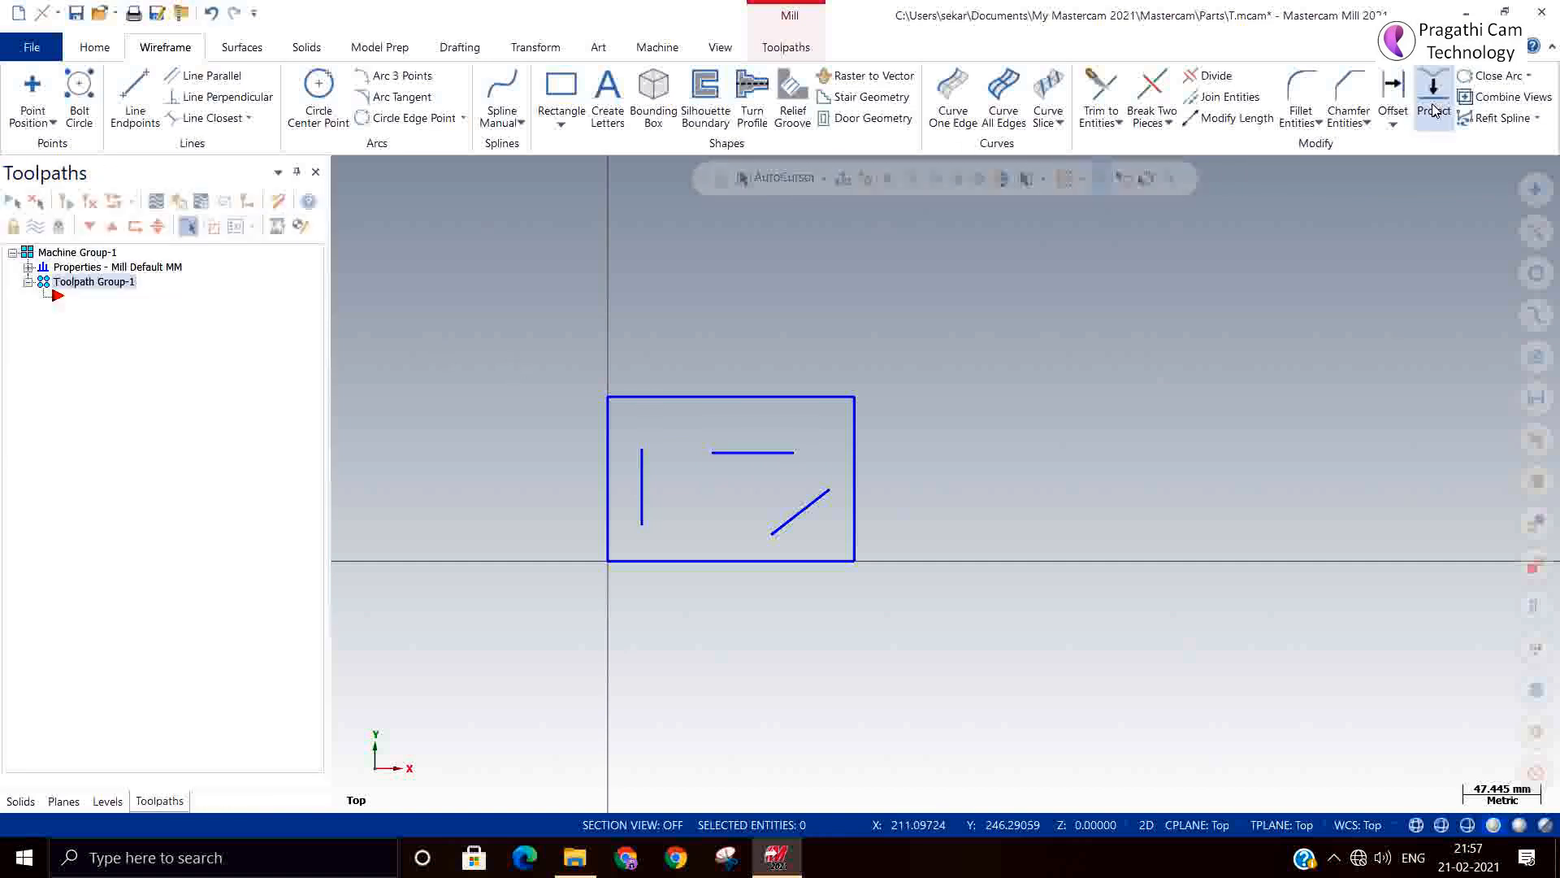
Offset a single copy of the horizontal line upward by 15 mm.
left_click(1393, 93)
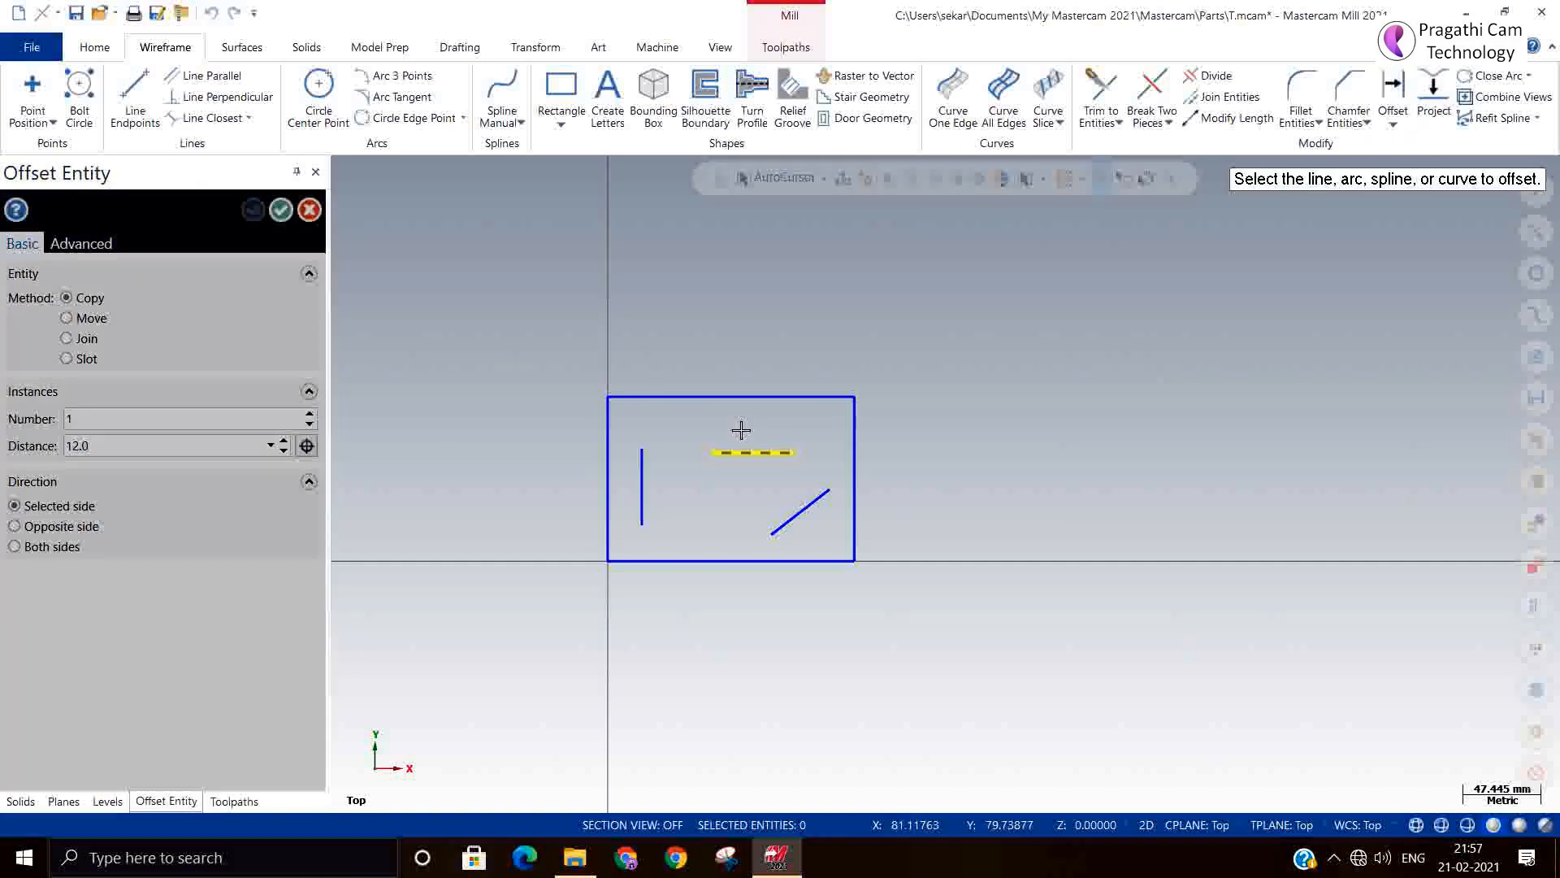
left_click(741, 430)
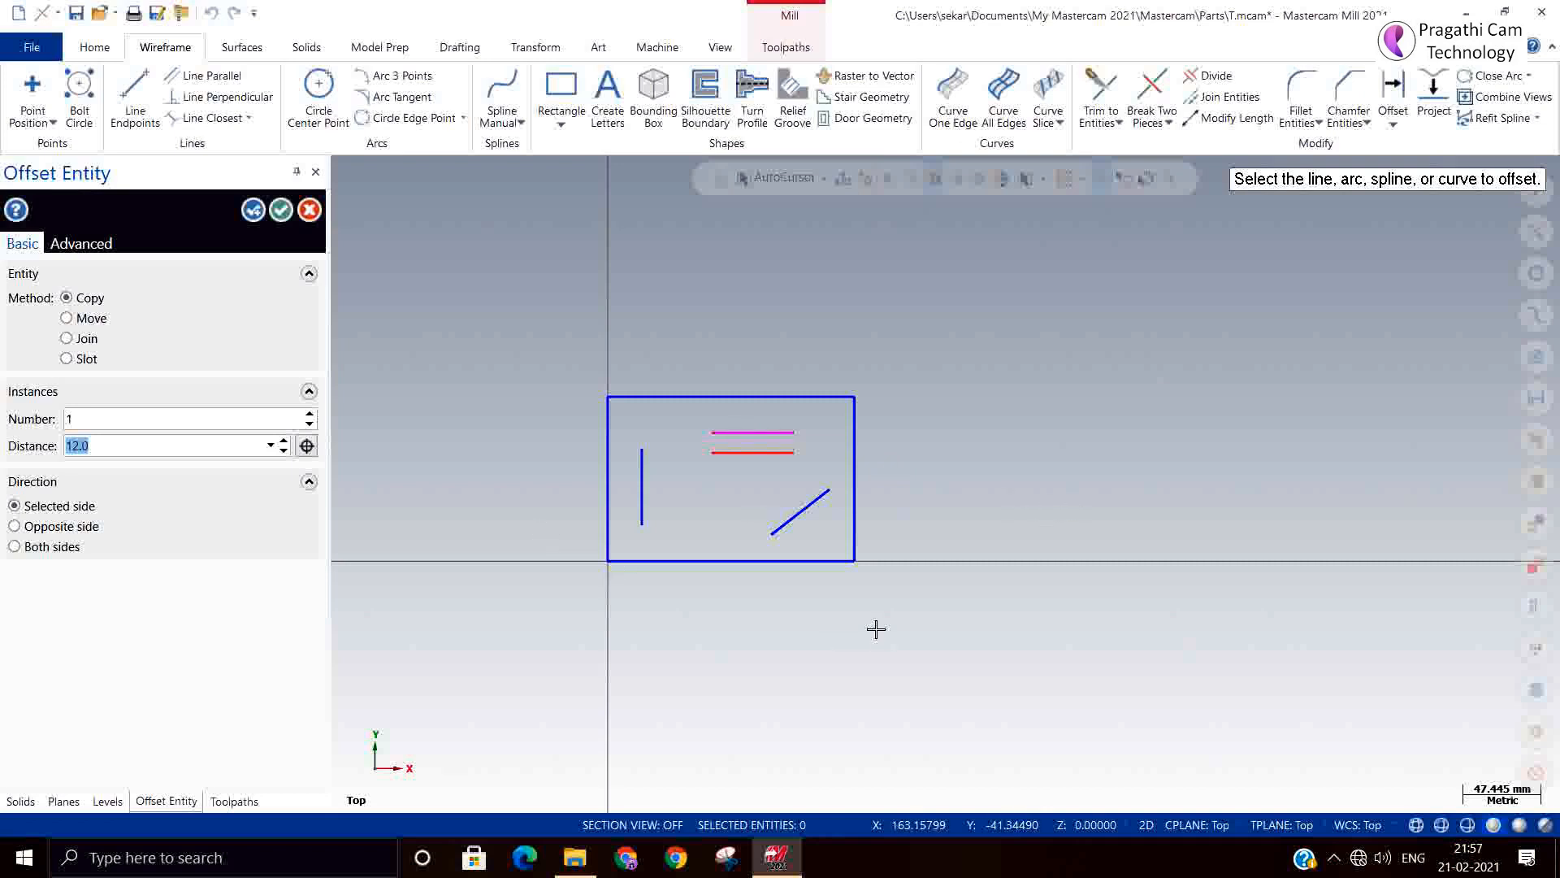
key("Return")
Offset copies by 15 mm of the diagonal line toward the upper left and the vertical line toward the right.
left_click(802, 509)
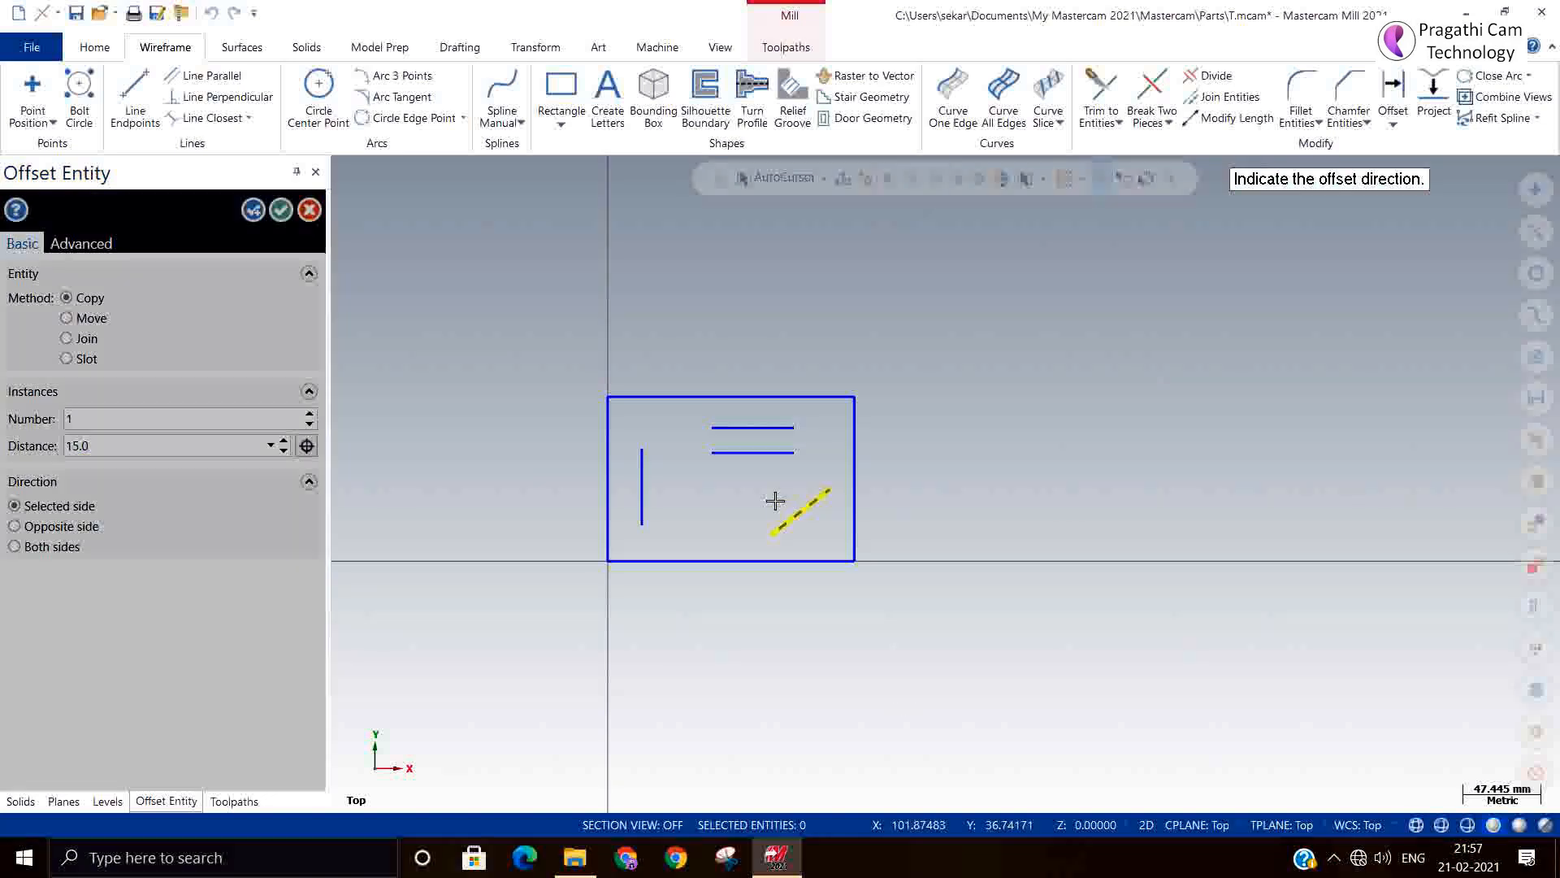
left_click(665, 525)
left_click(643, 508)
left_click(696, 512)
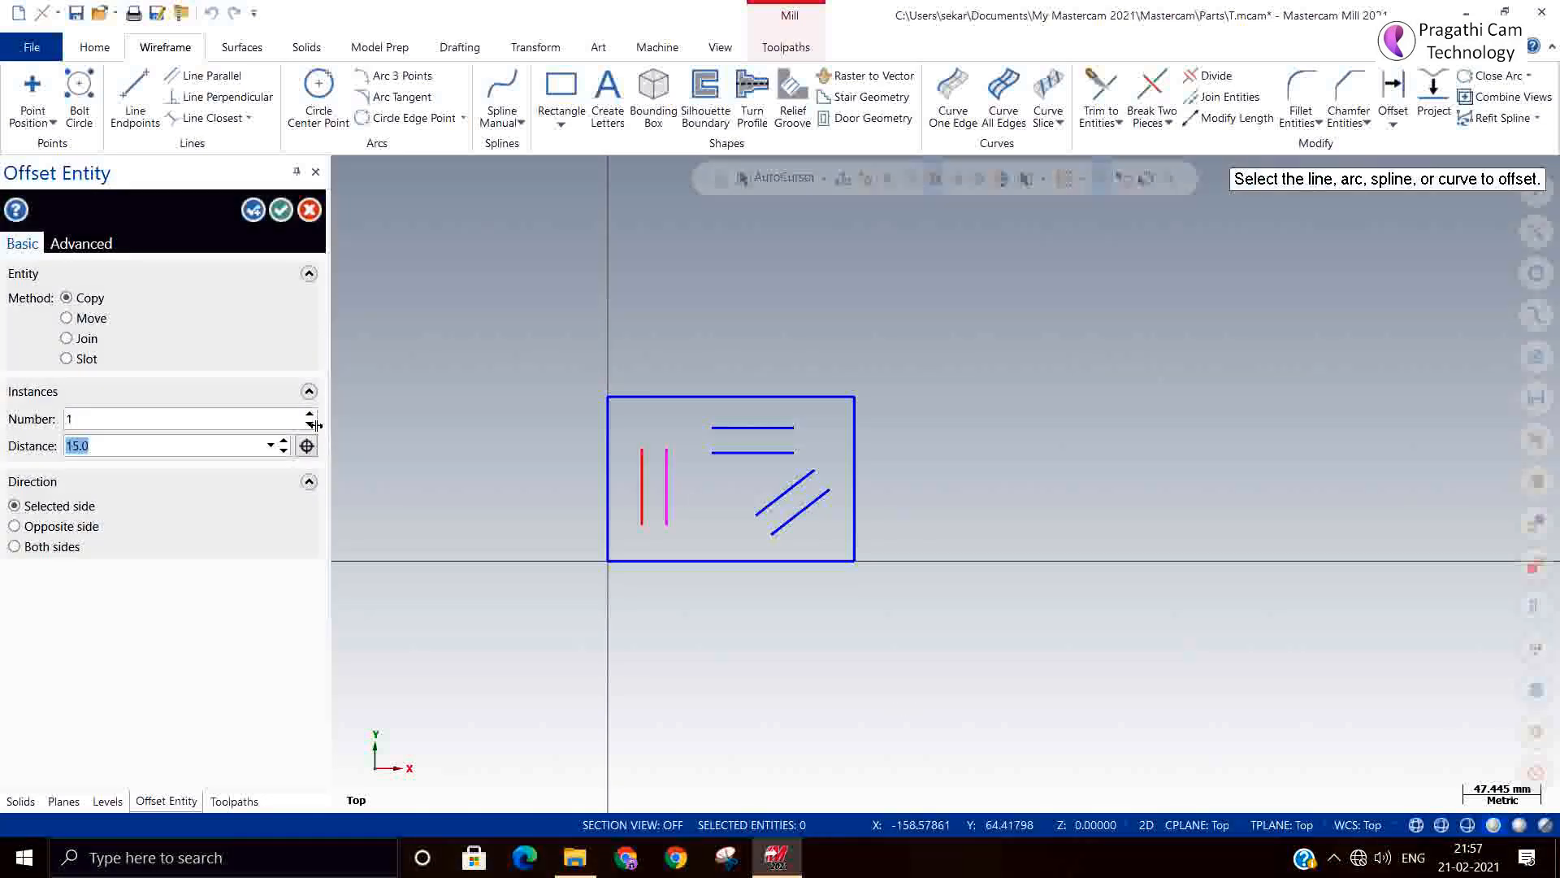
left_click(281, 209)
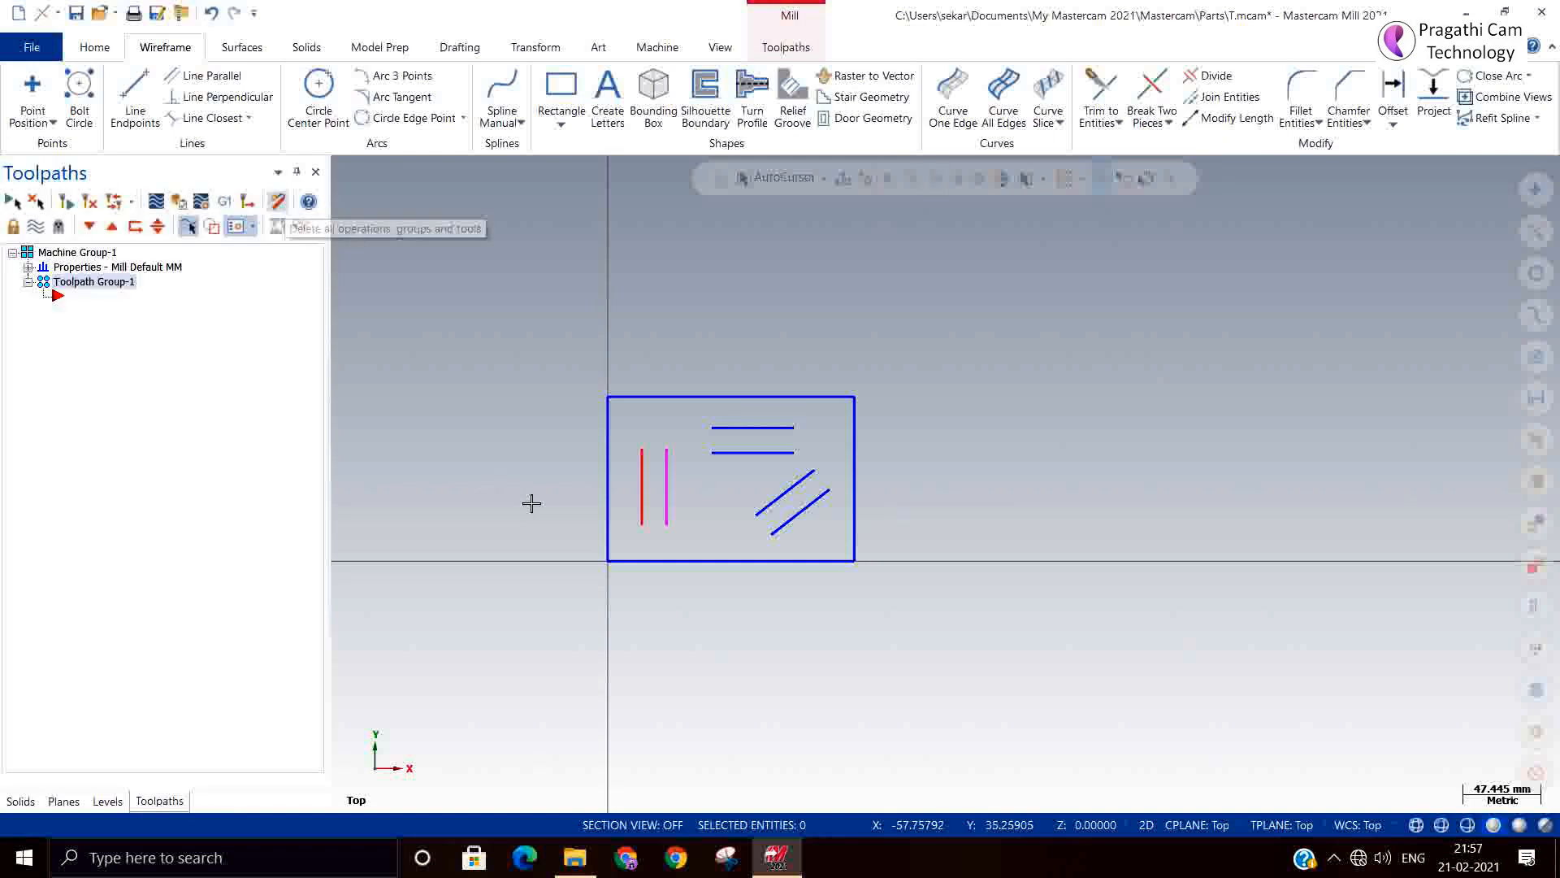
Draw two-point circles across the lower and upper ends of the vertical line pair, using the line endpoints as edge points.
scroll(753, 585, "up", 1)
scroll(752, 585, "up", 2)
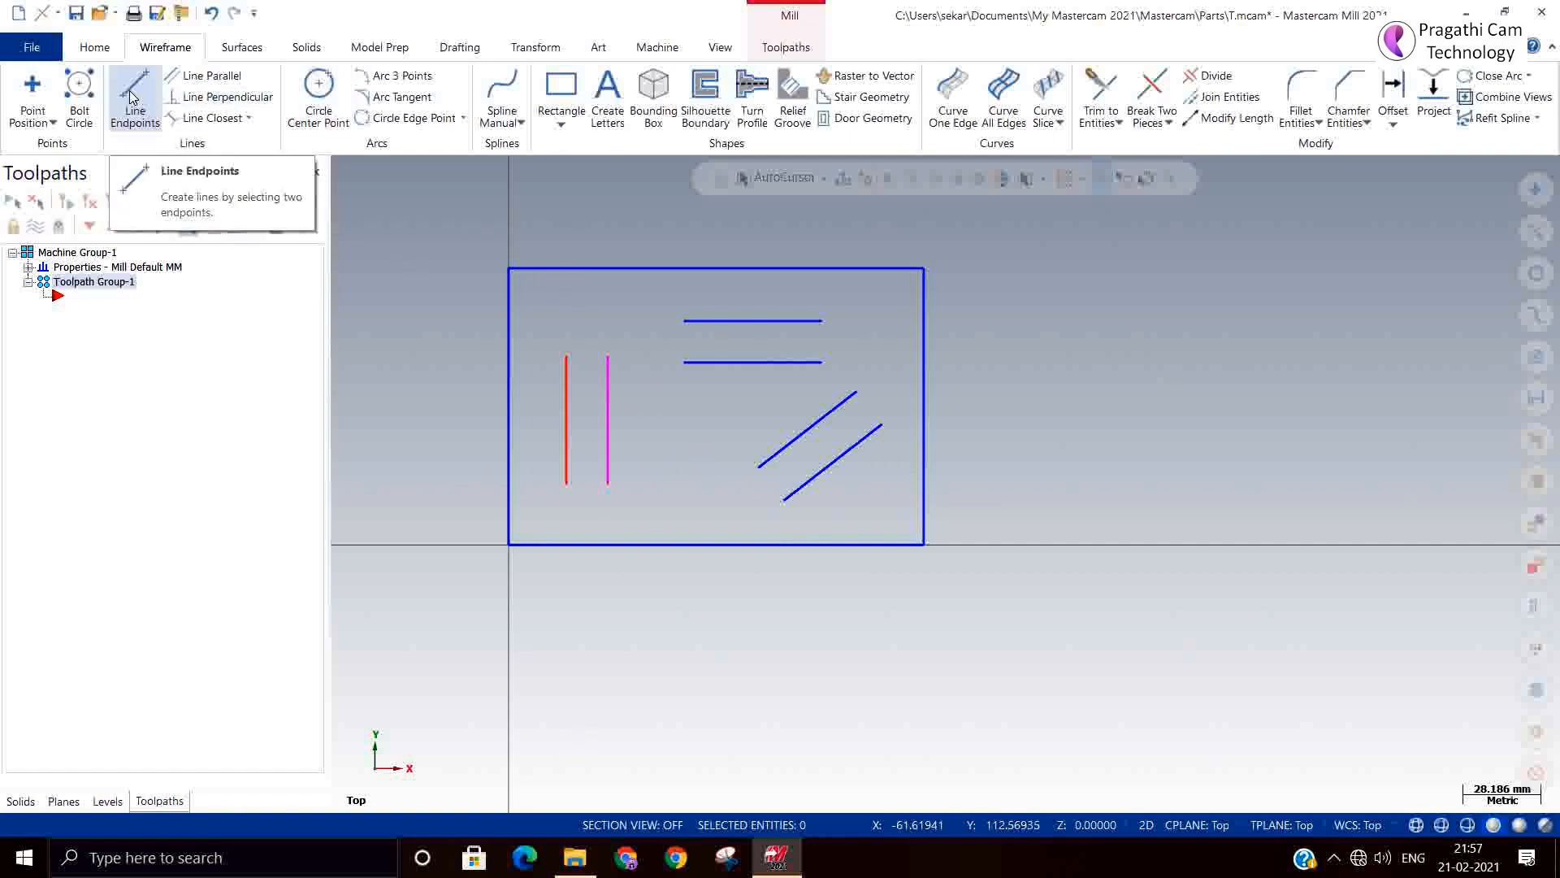
left_click(319, 94)
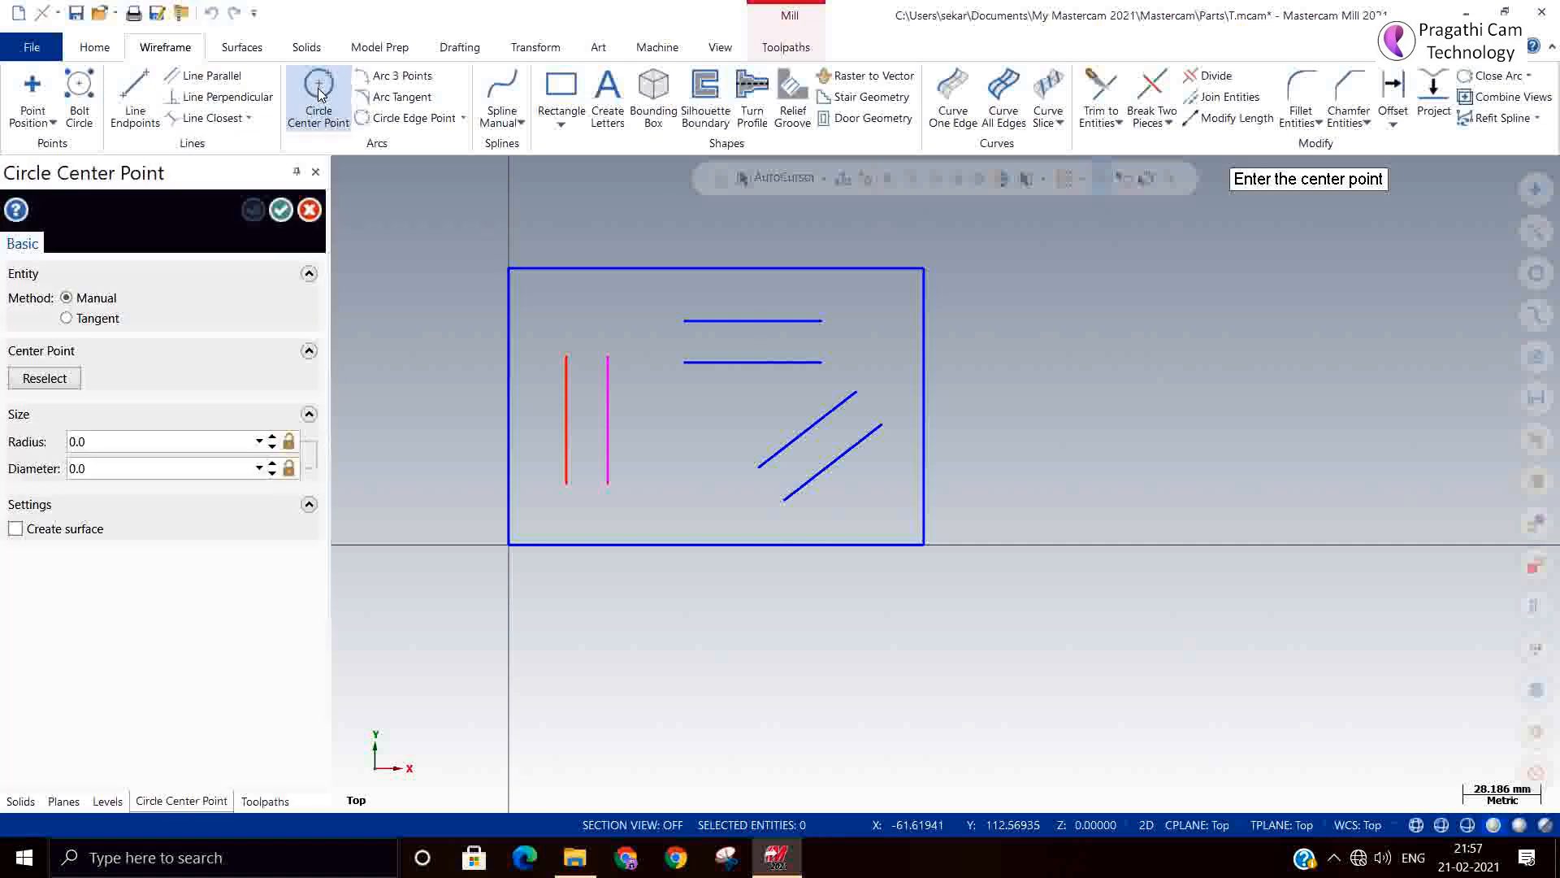
left_click(315, 172)
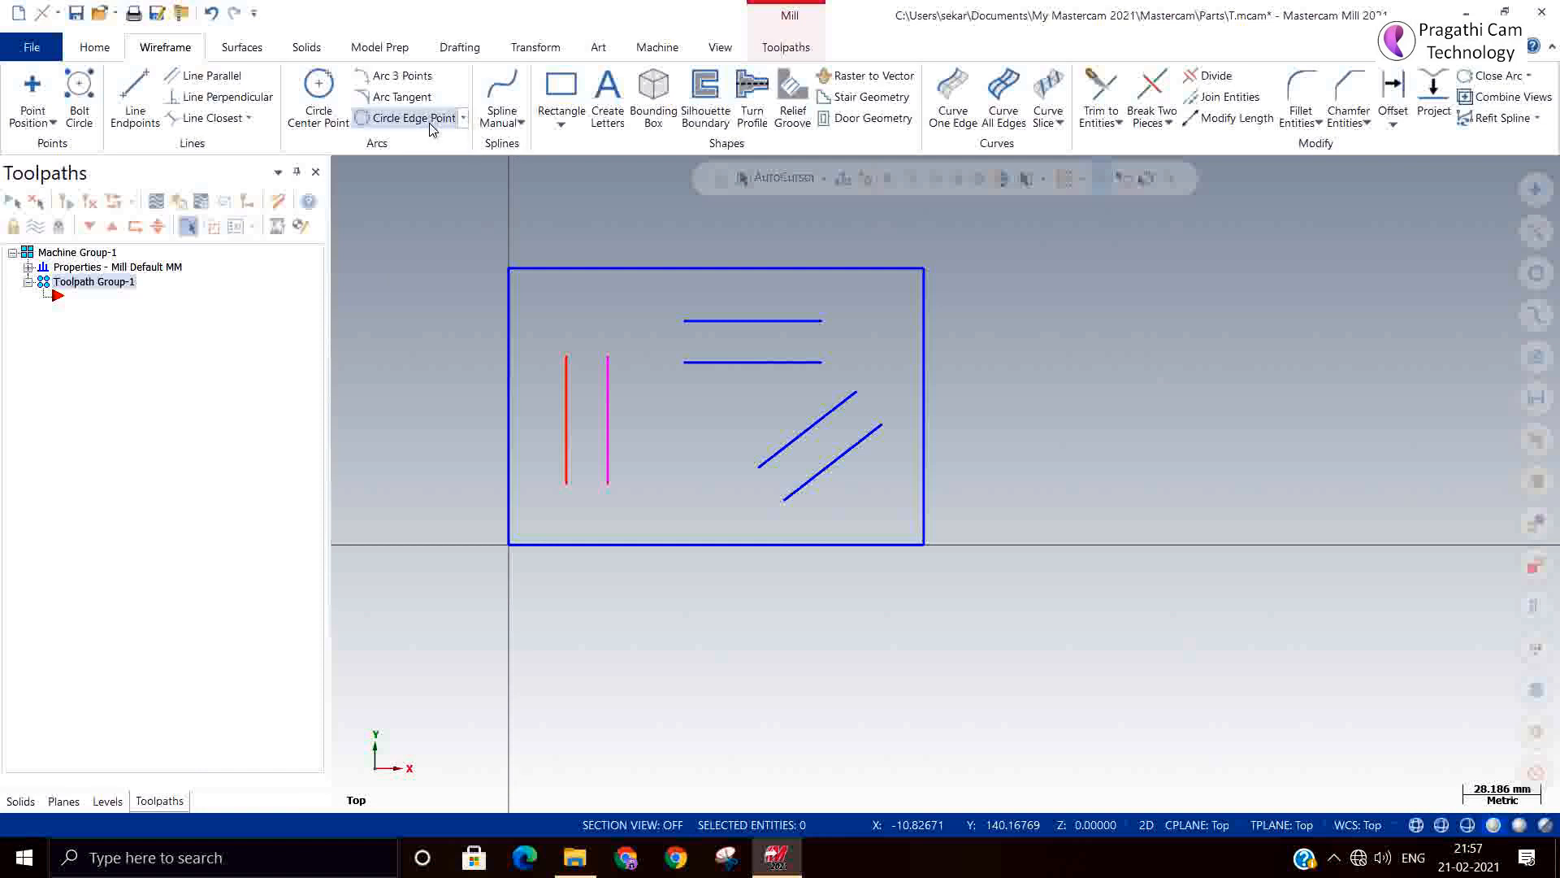
left_click(463, 122)
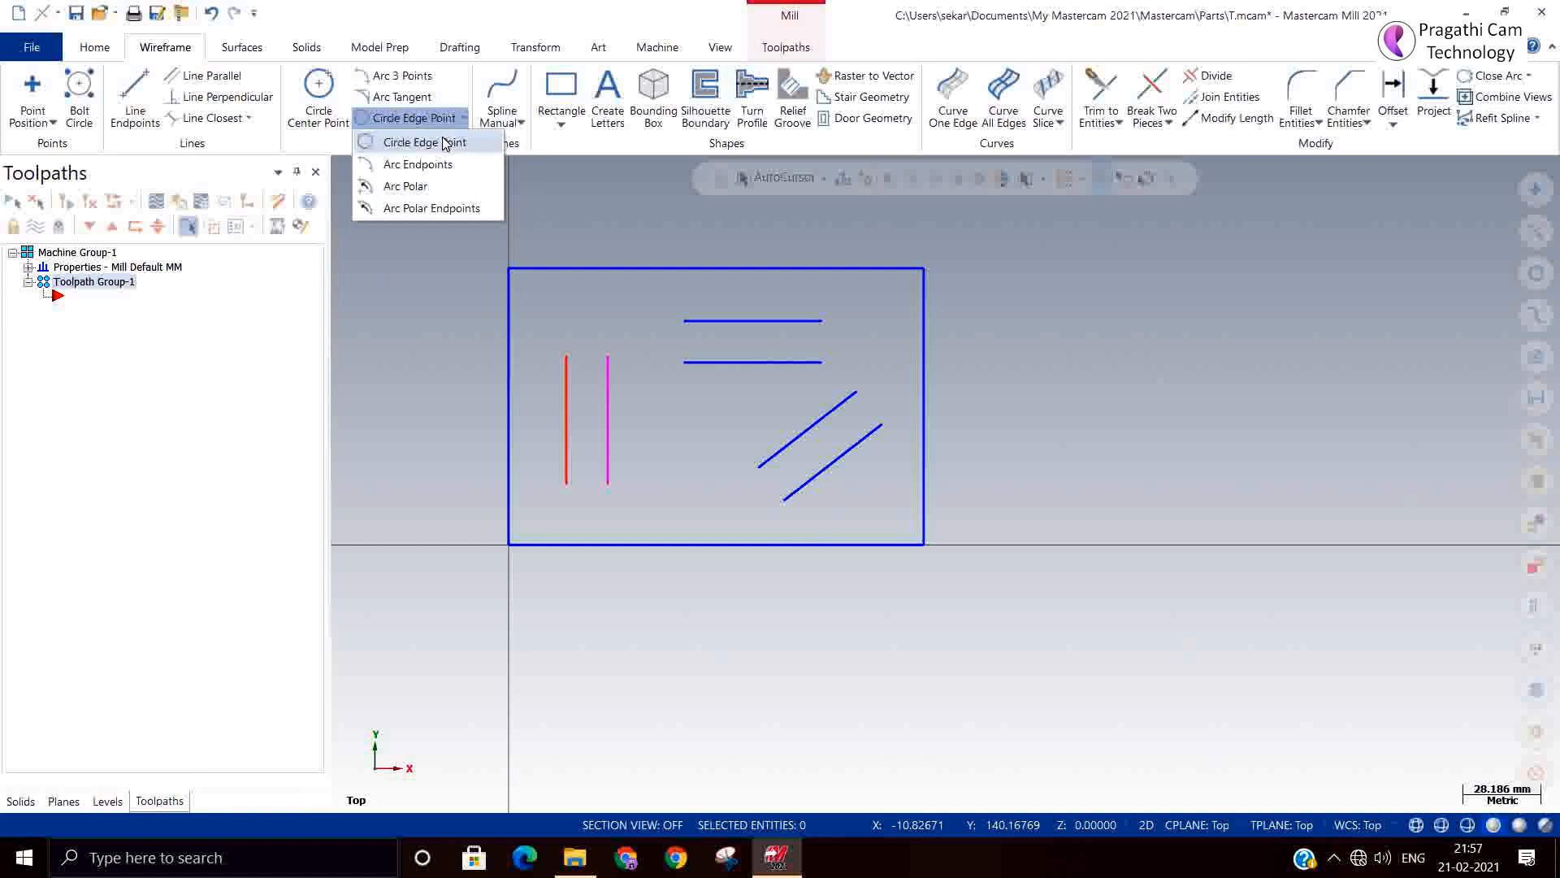
left_click(437, 143)
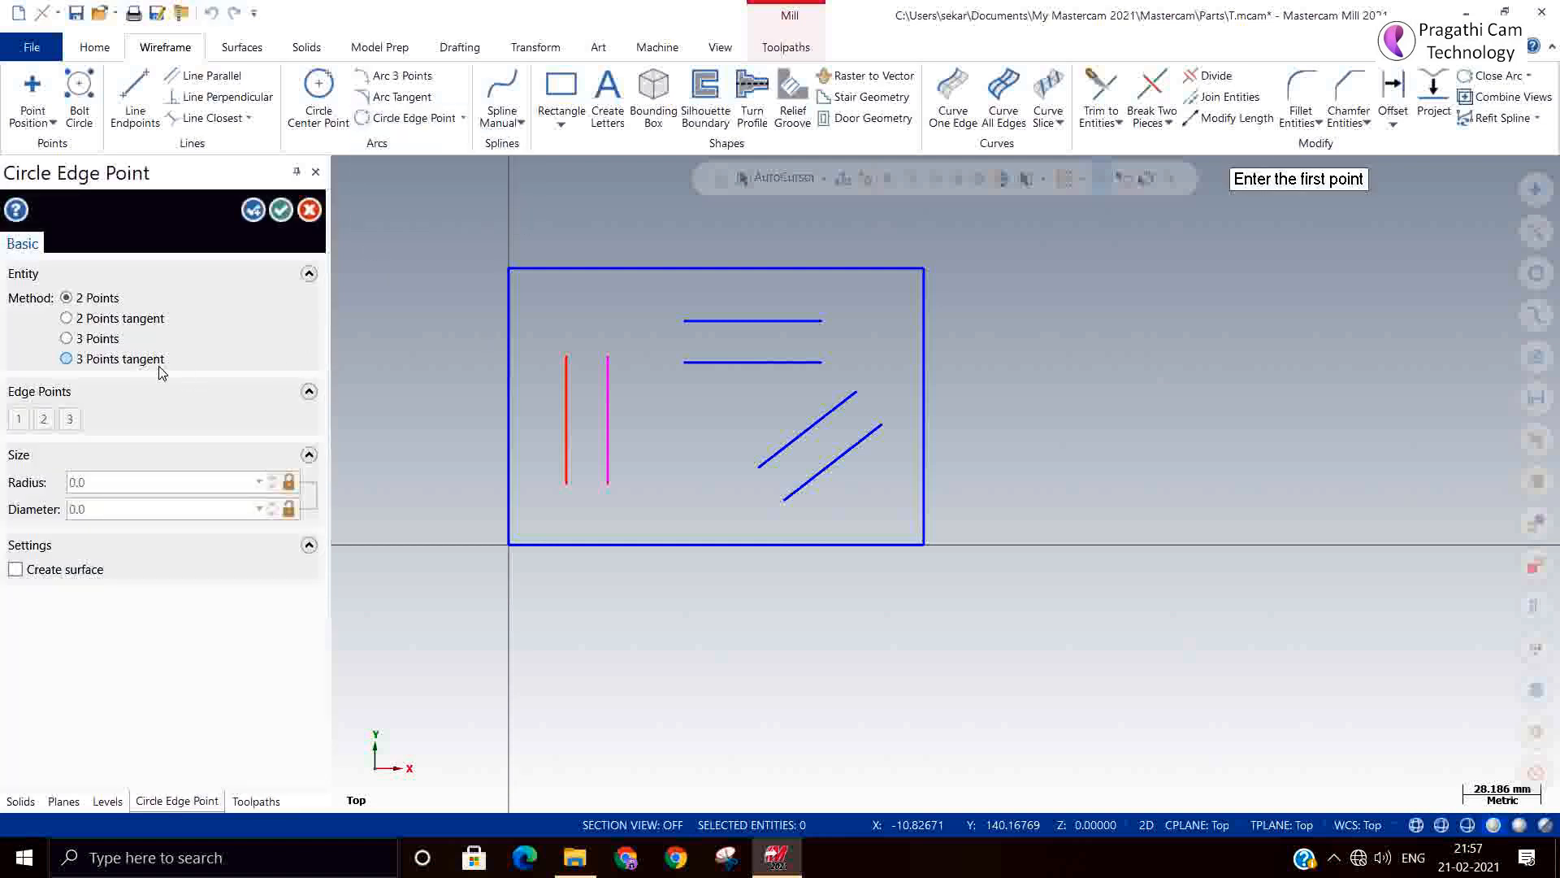
left_click(565, 484)
left_click(607, 485)
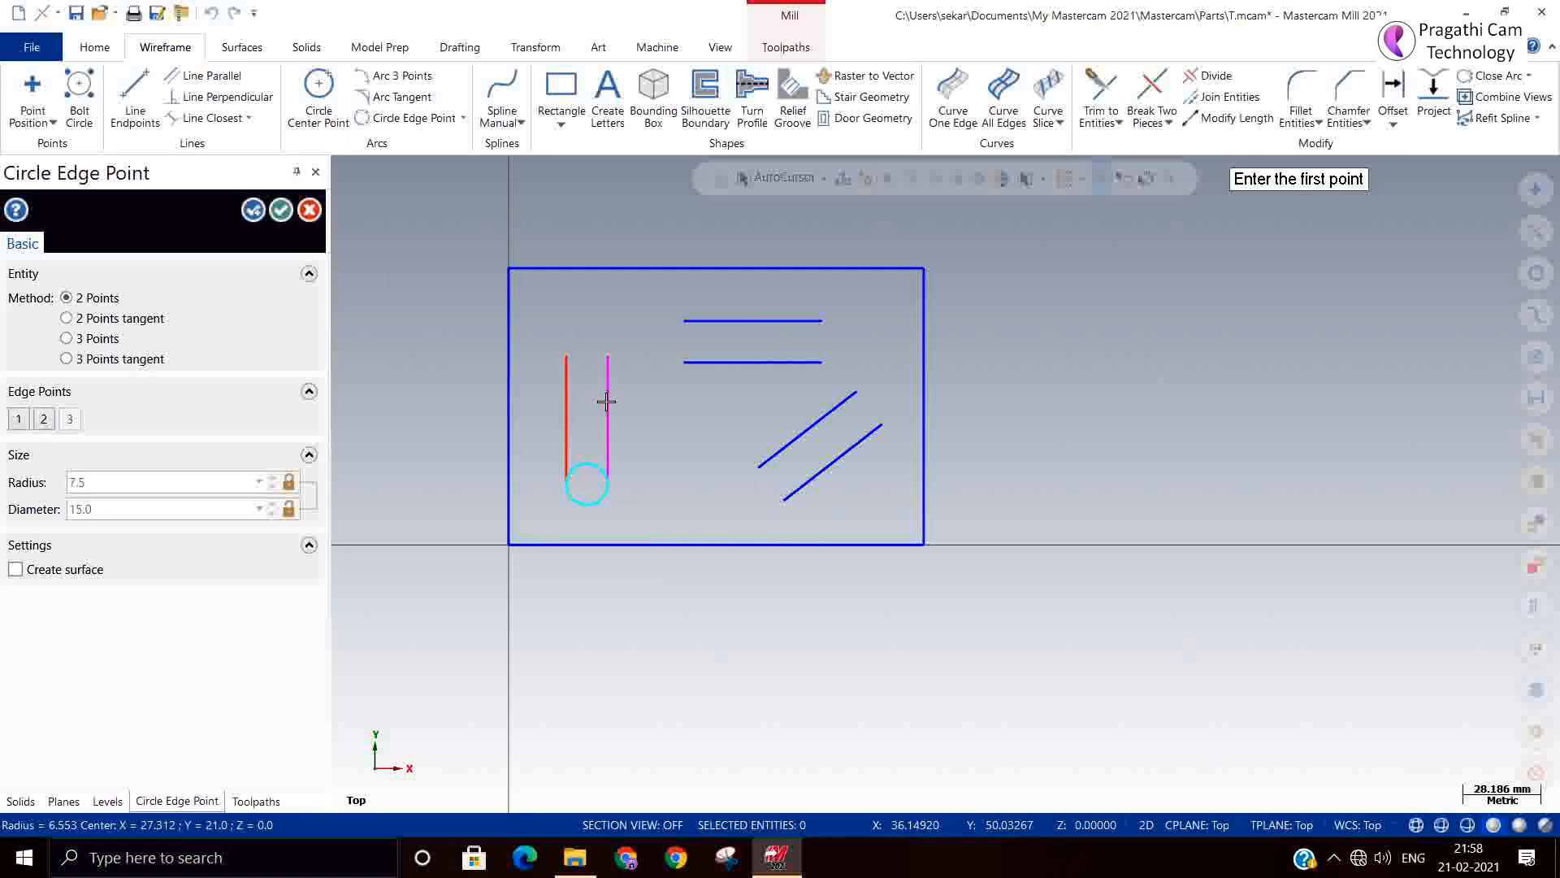
left_click(567, 356)
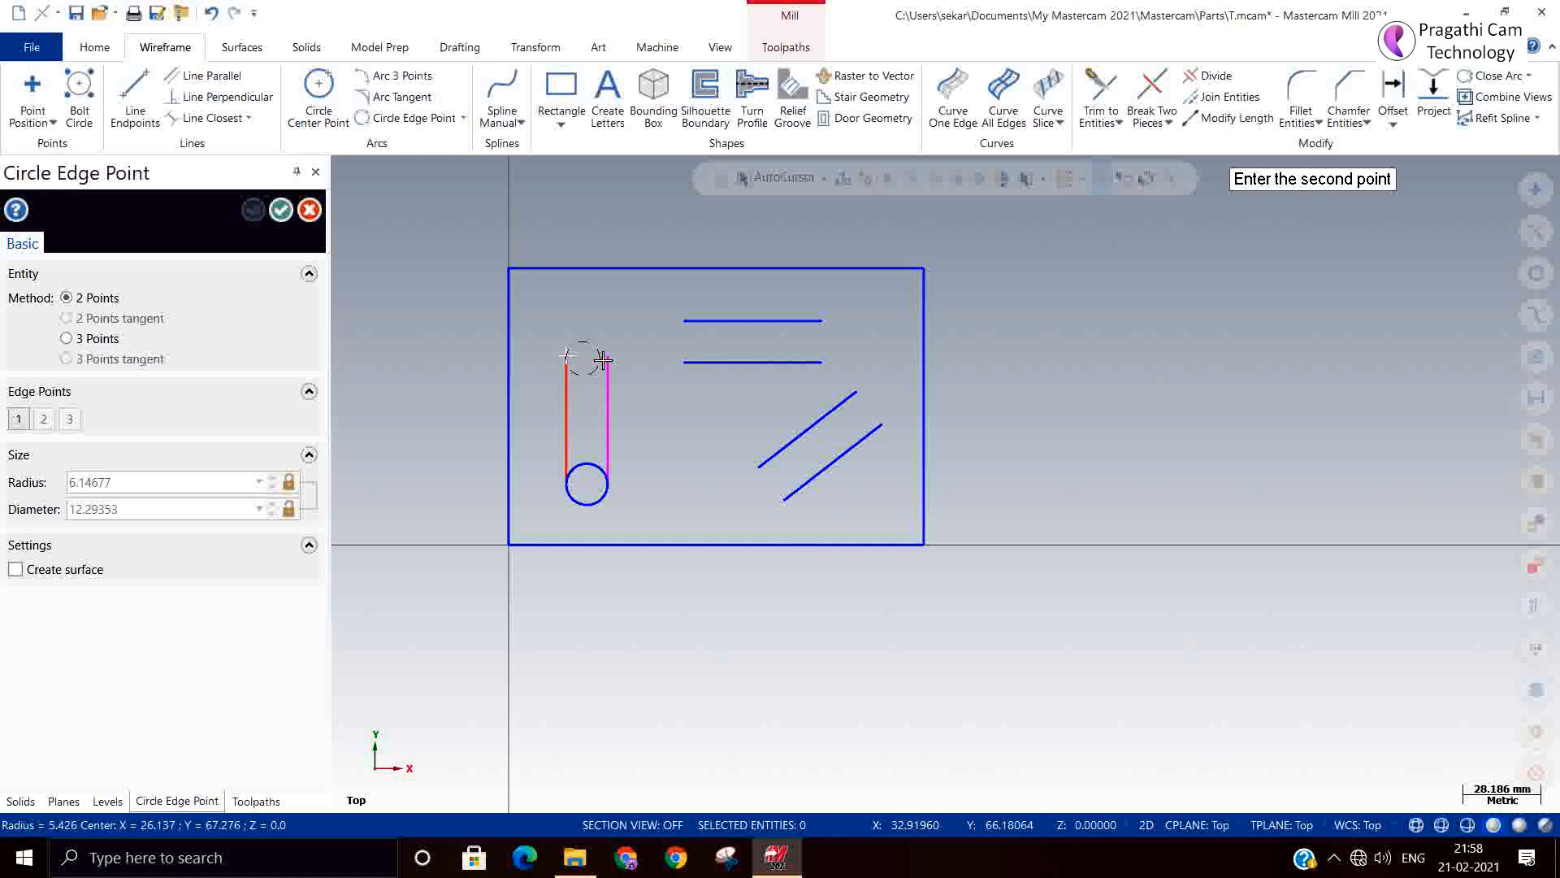
left_click(607, 358)
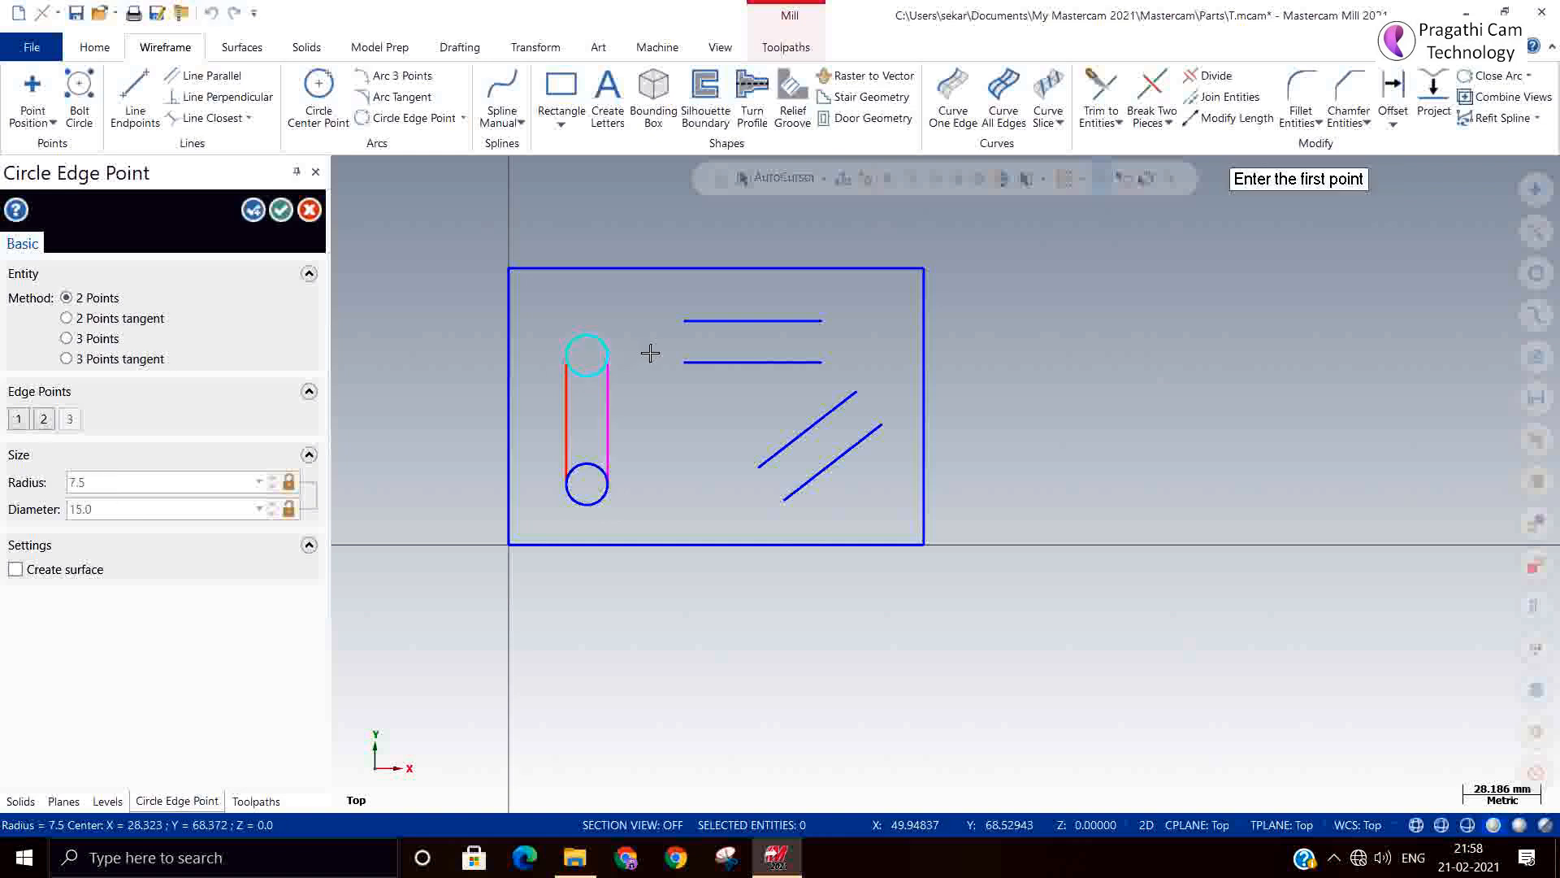
Draw two-point edge circles across both ends of the horizontal line pair, using the line endpoints as edge points.
left_click(683, 322)
left_click(685, 362)
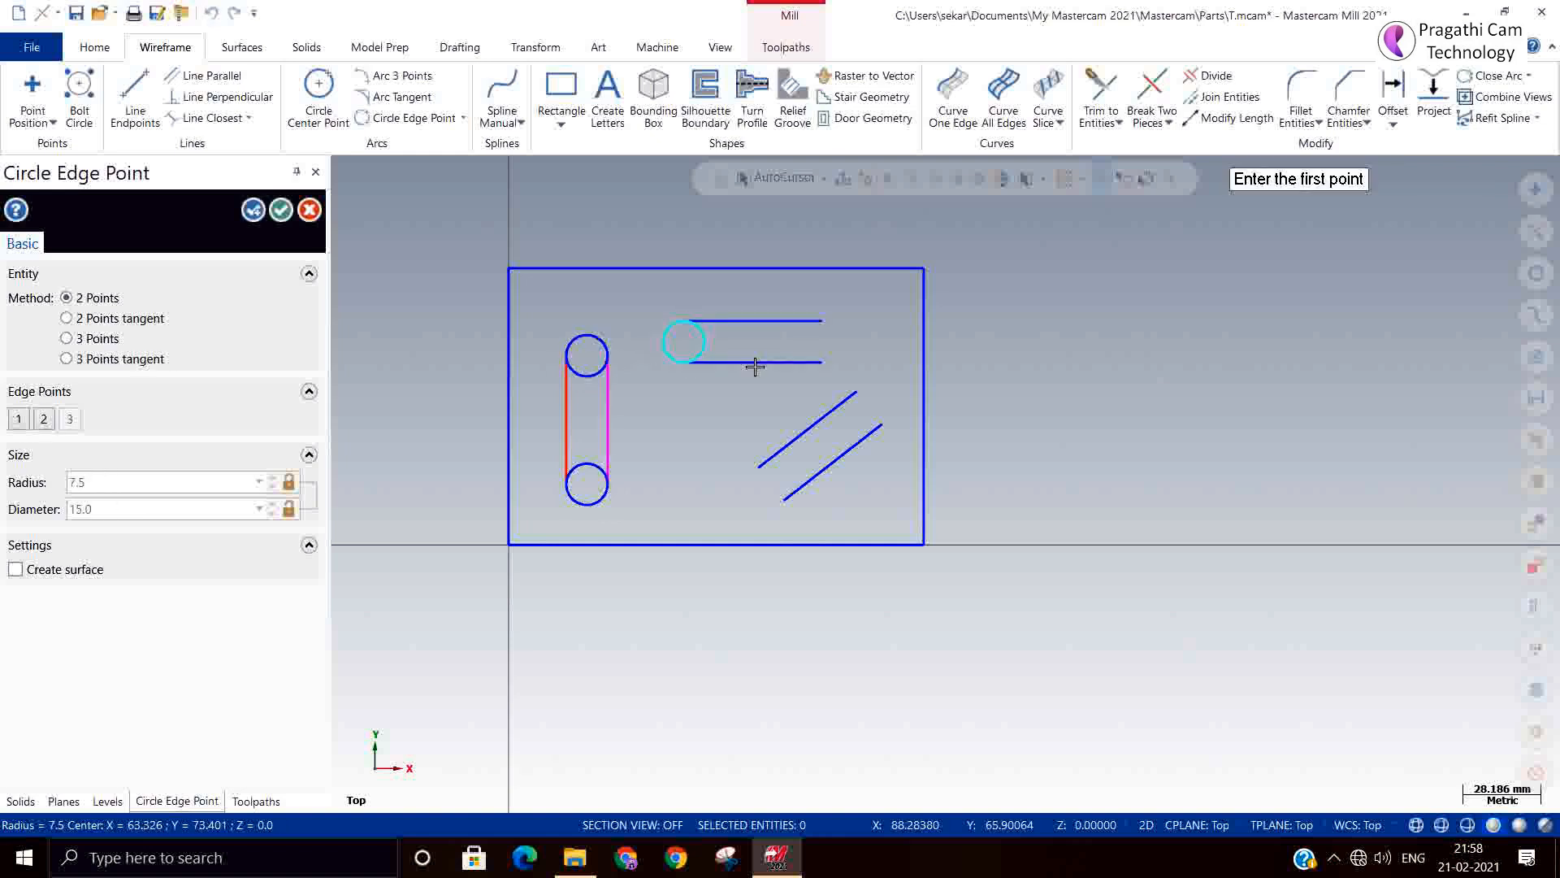
left_click(819, 361)
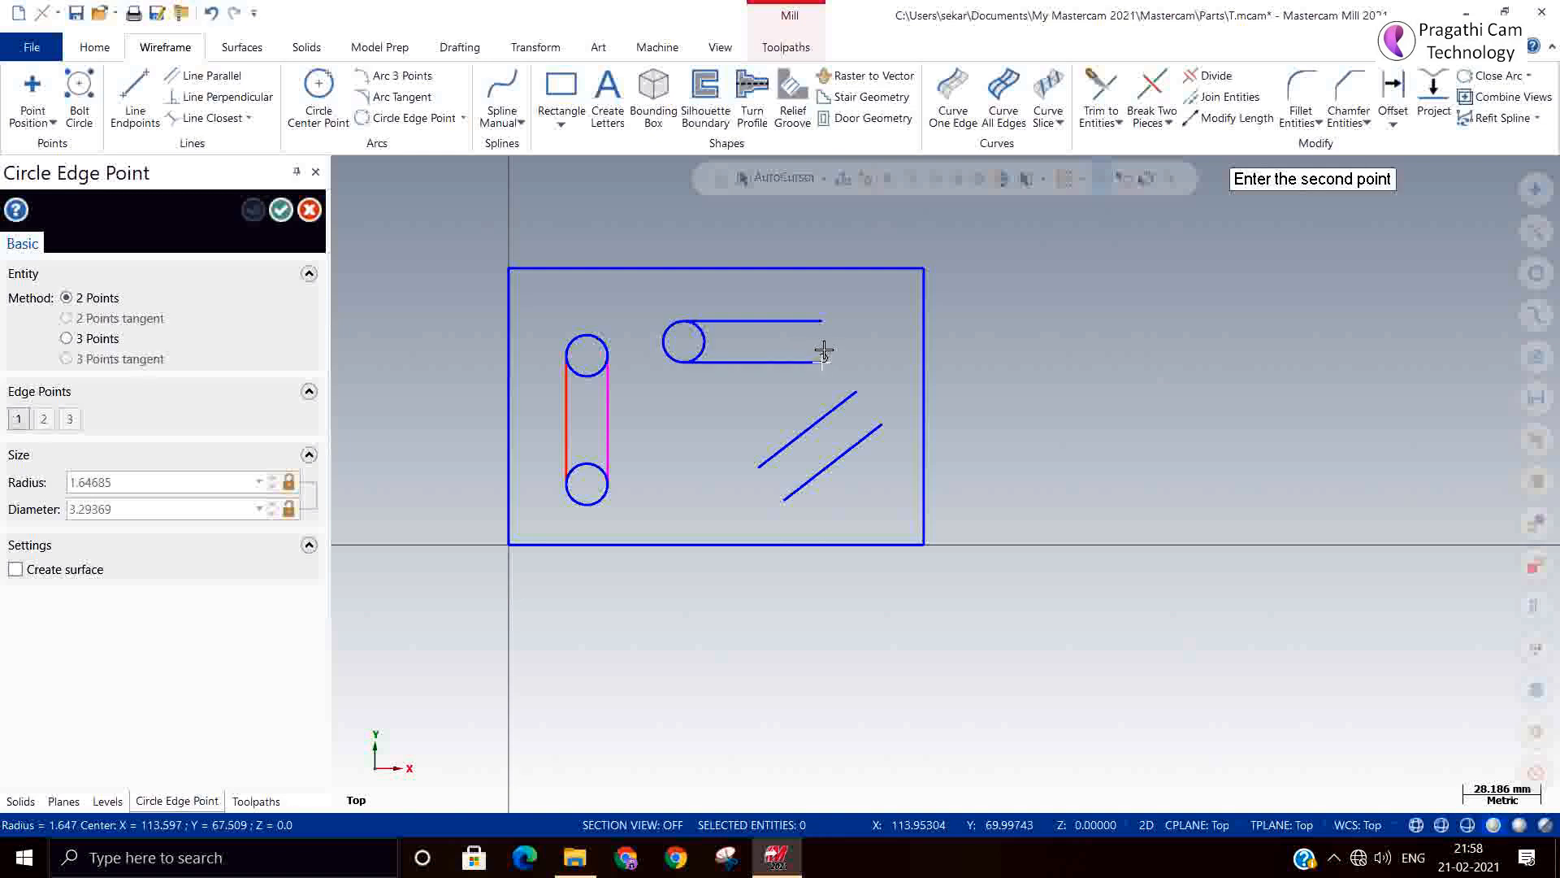
left_click(824, 322)
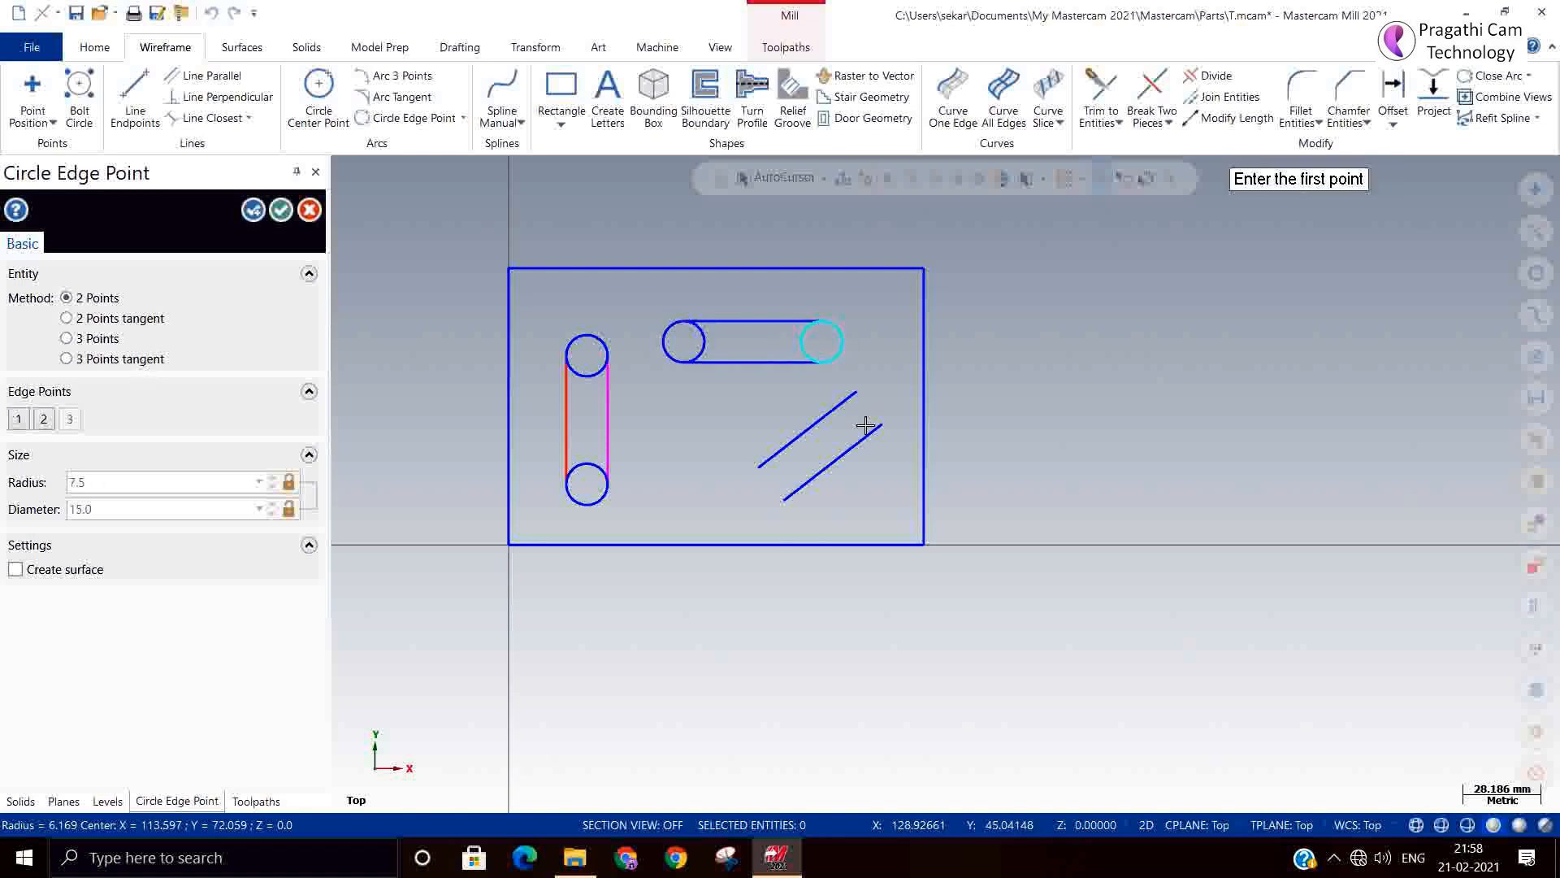
Draw two-point edge circles across the upper and lower ends of the diagonal line pair, using the line endpoints.
left_click(856, 393)
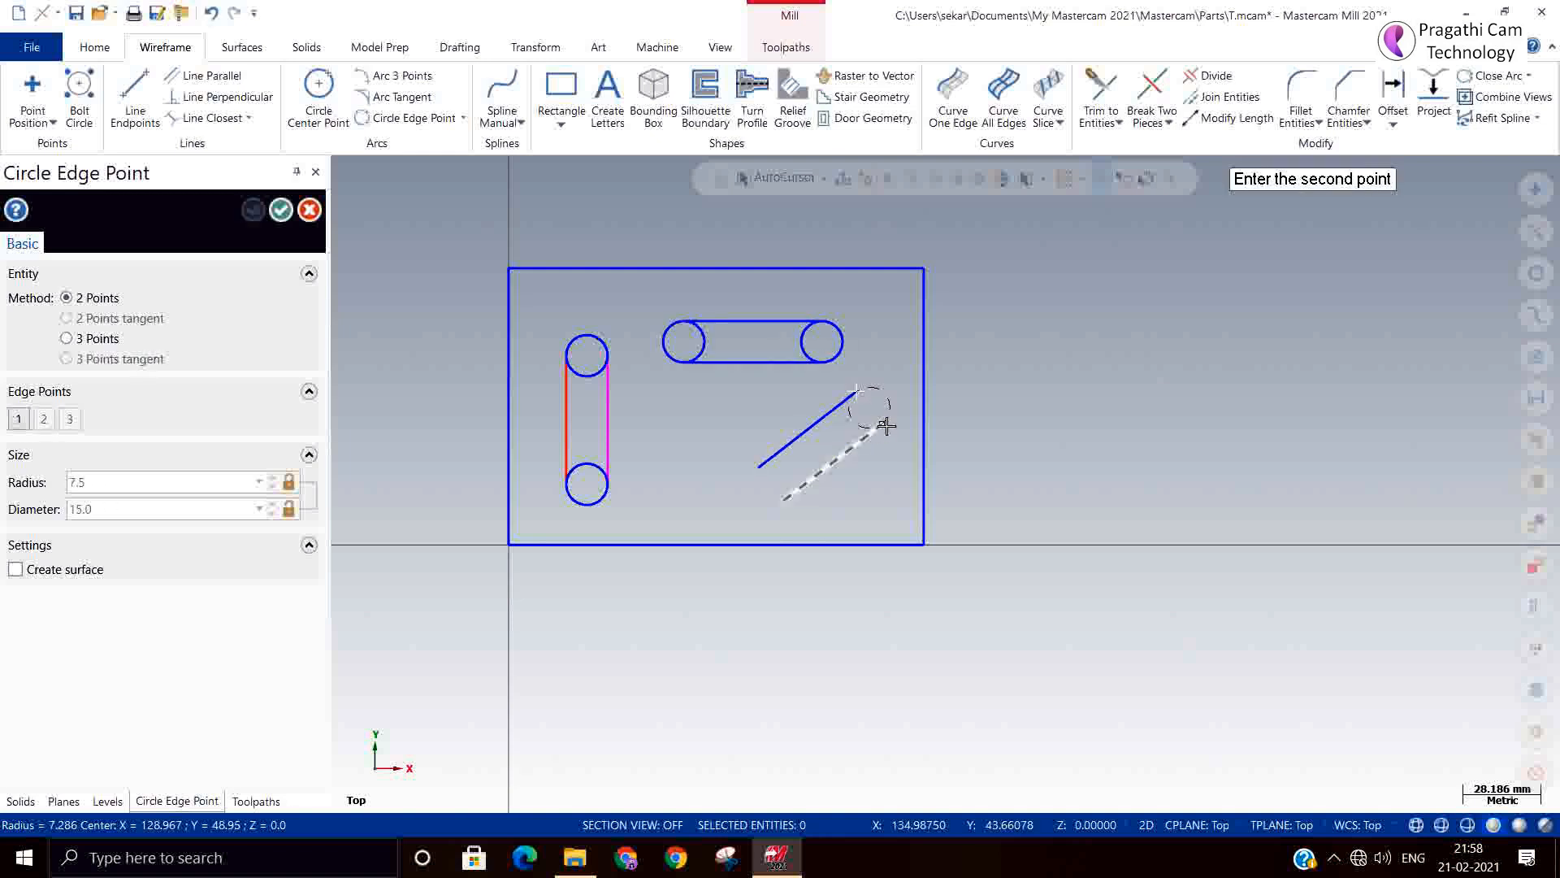
left_click(886, 426)
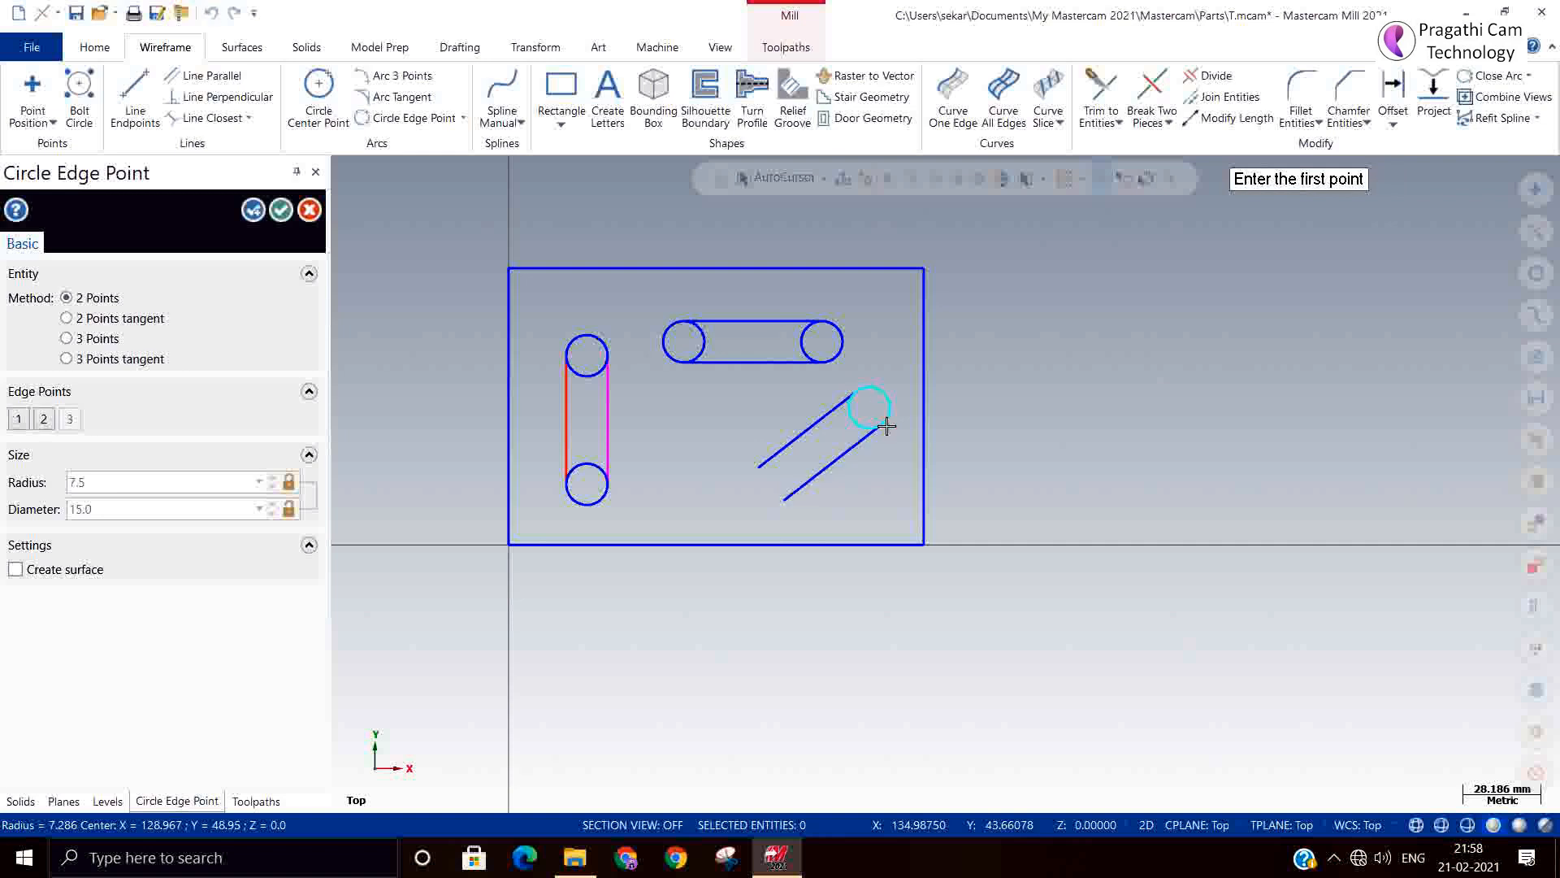
left_click(787, 499)
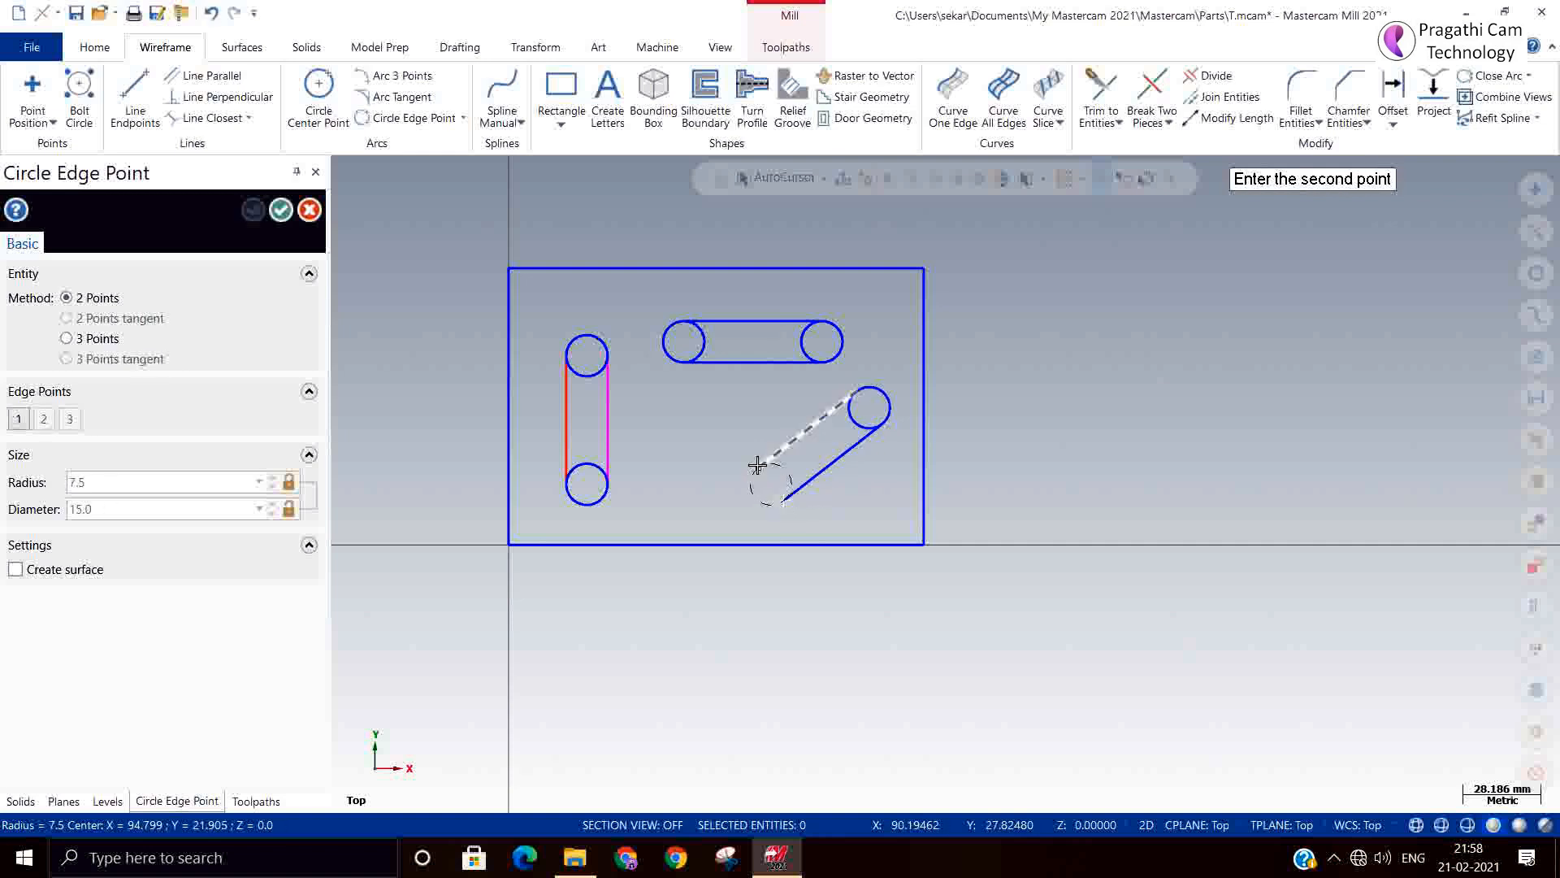
left_click(760, 466)
left_click(281, 211)
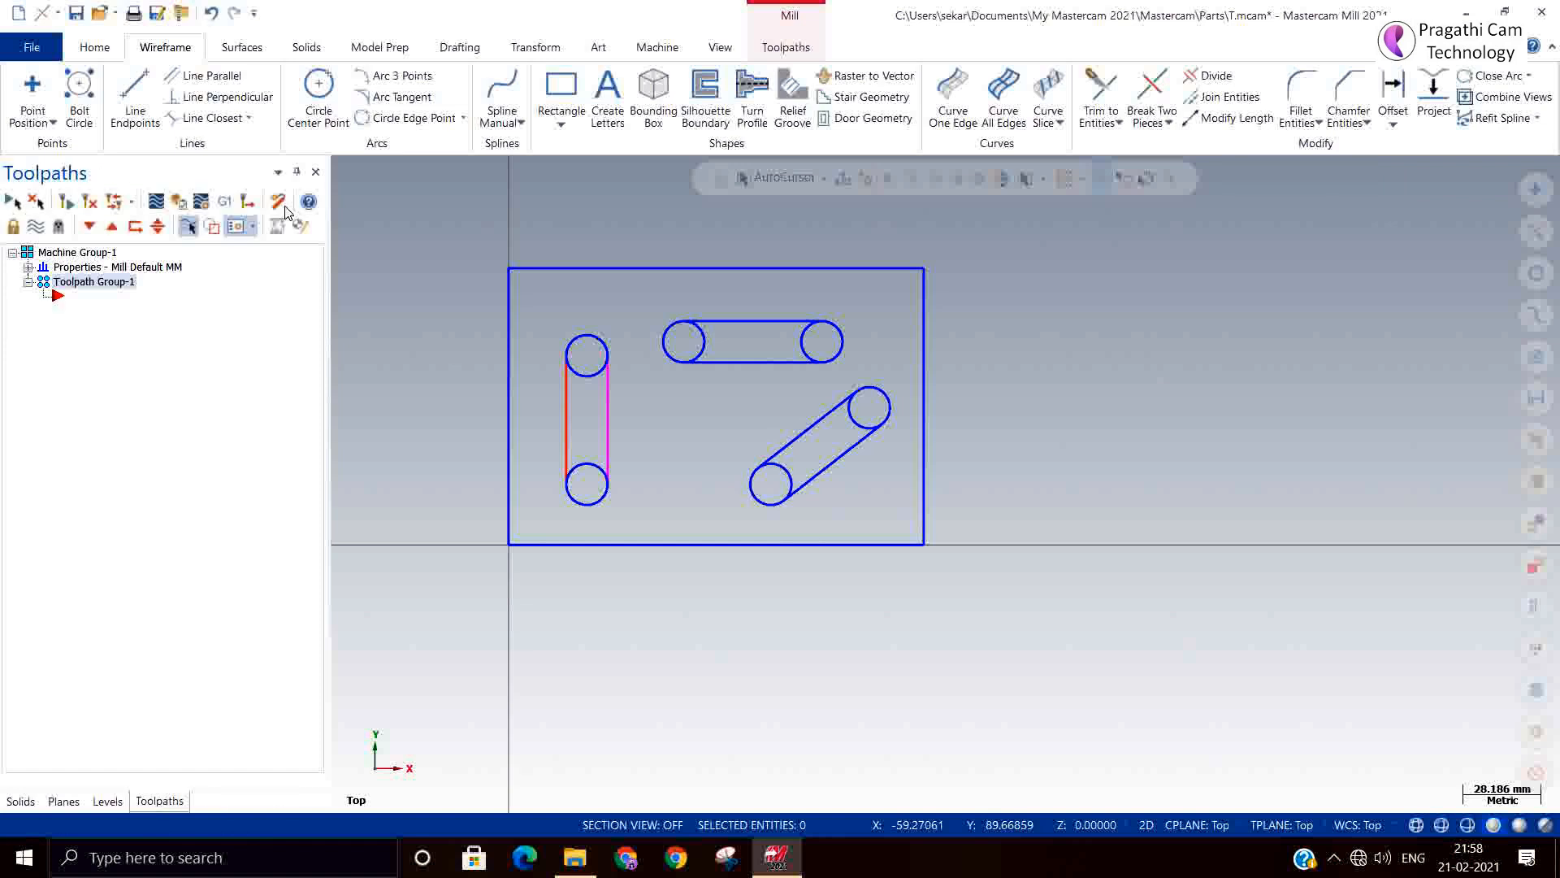
Use Divide with the Trim type to remove the inner arcs of the end circles on the horizontal and vertical slots.
left_click(1211, 75)
scroll(757, 360, "up", 1)
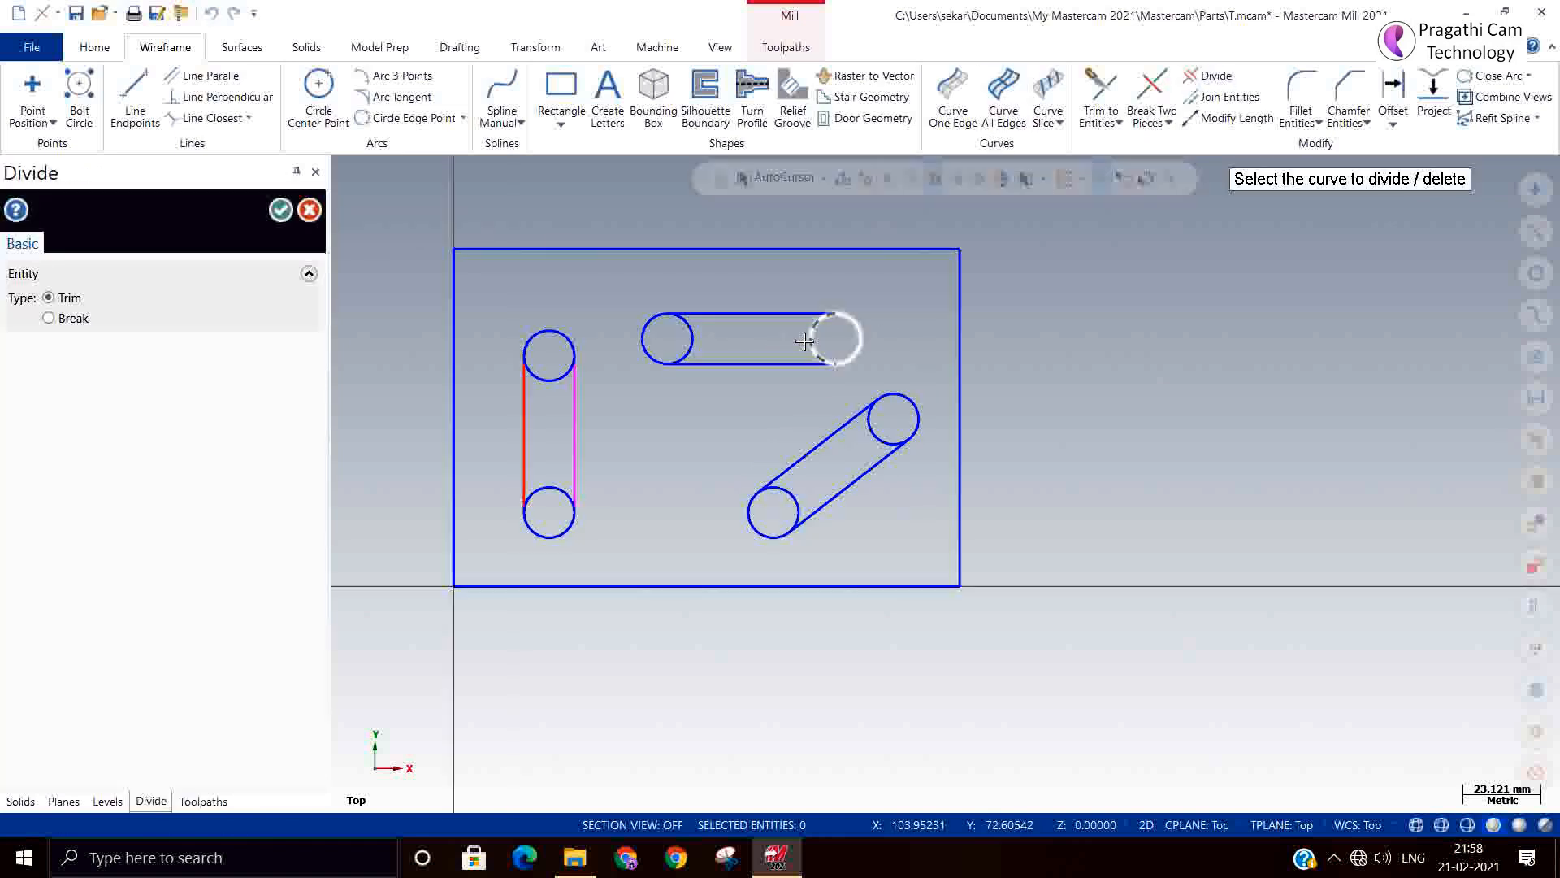
left_click(801, 342)
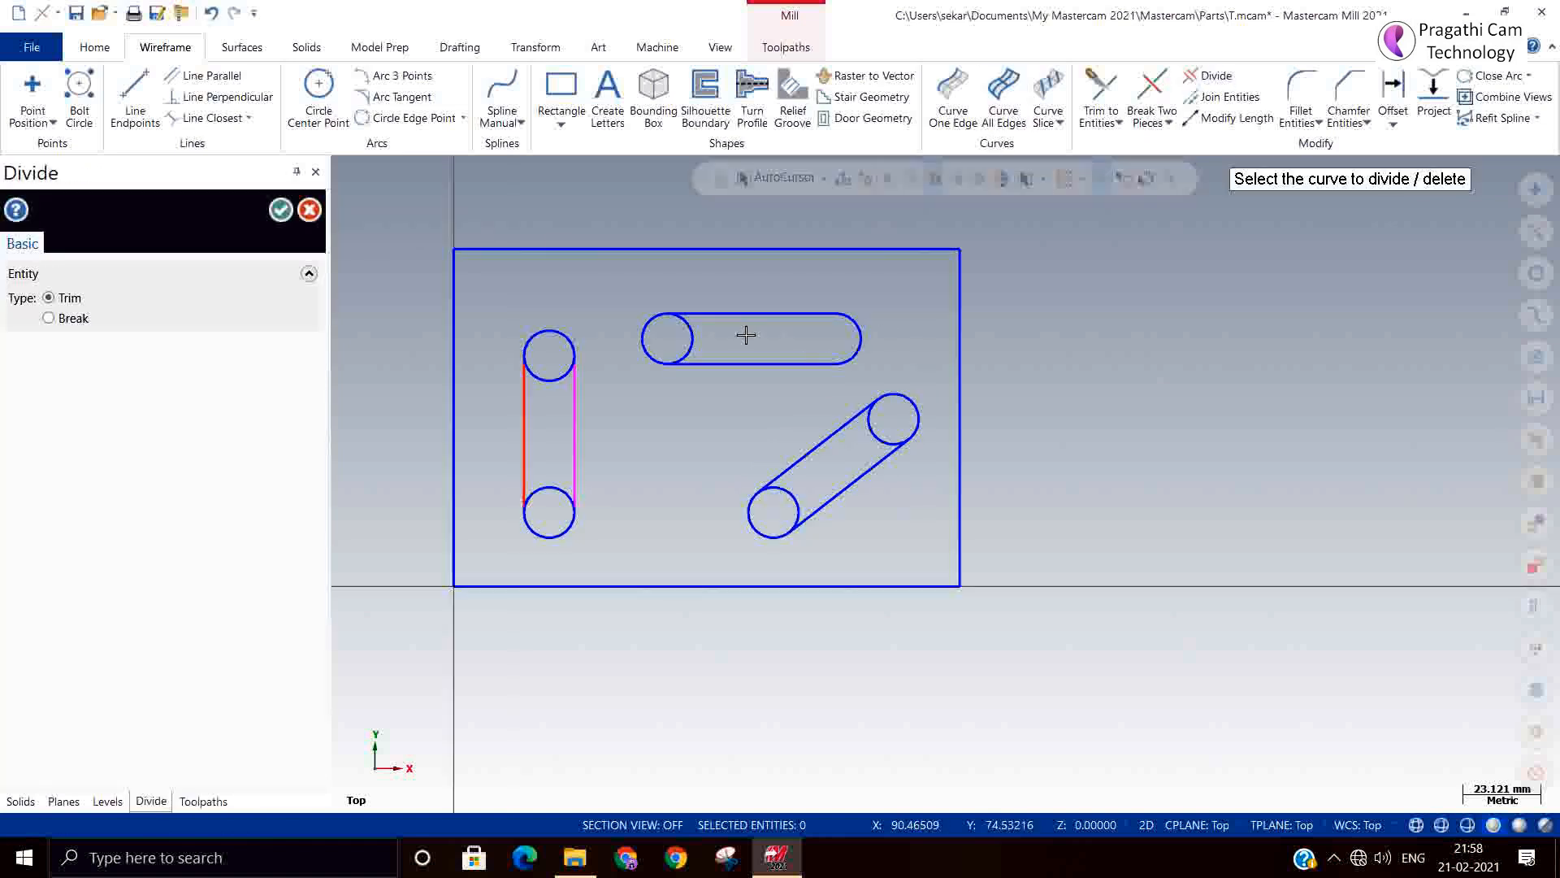
left_click(698, 339)
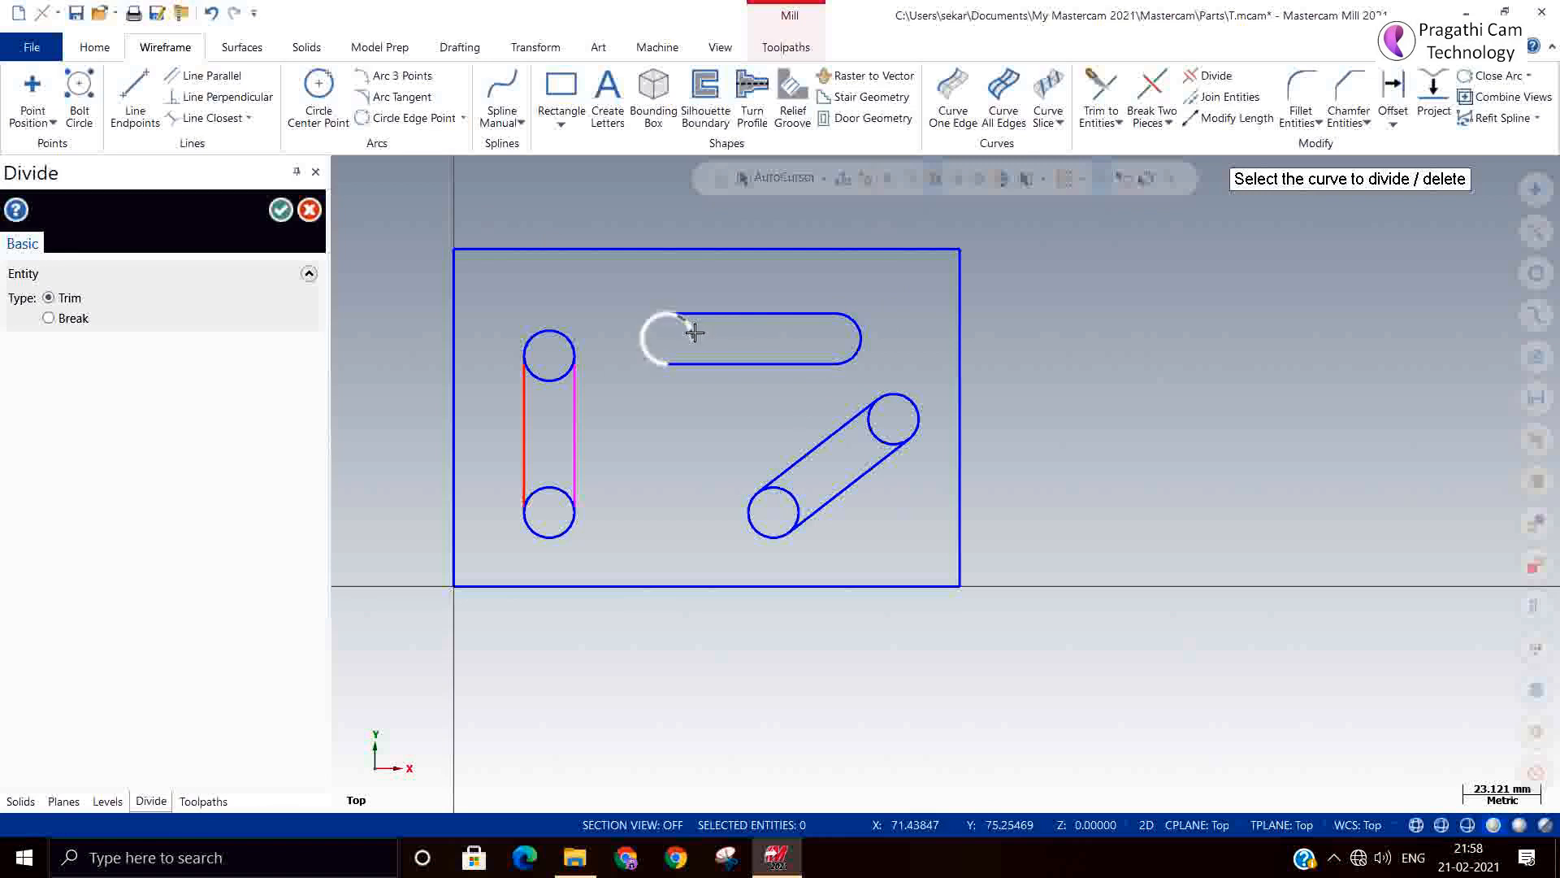
left_click(550, 380)
left_click(541, 492)
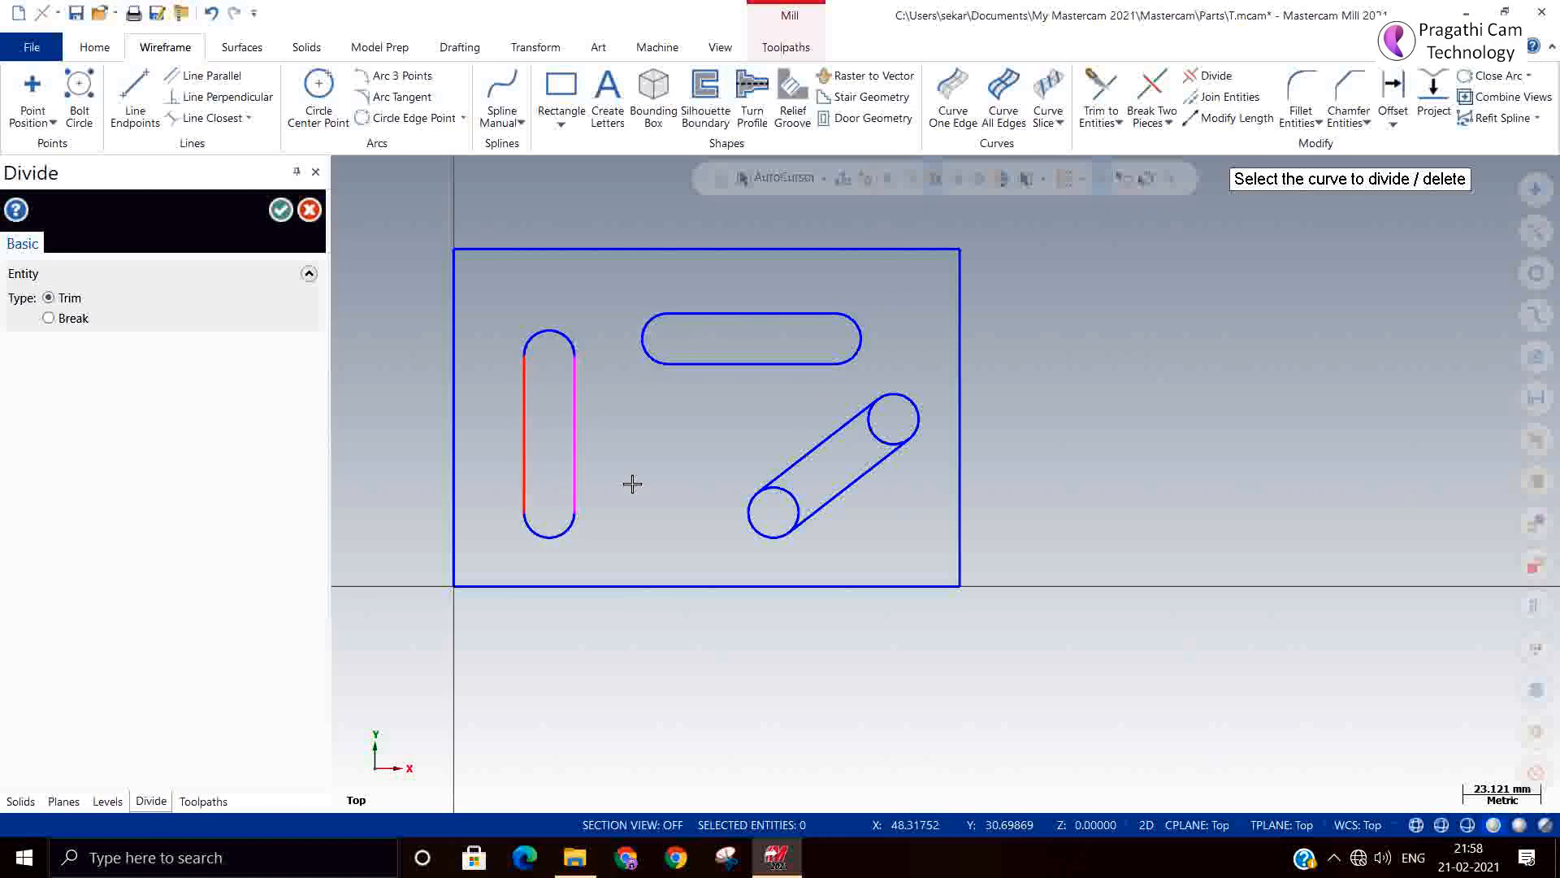
Try to trim the inner arc of the diagonal slot's lower circle, and undo that trim.
left_click(795, 499)
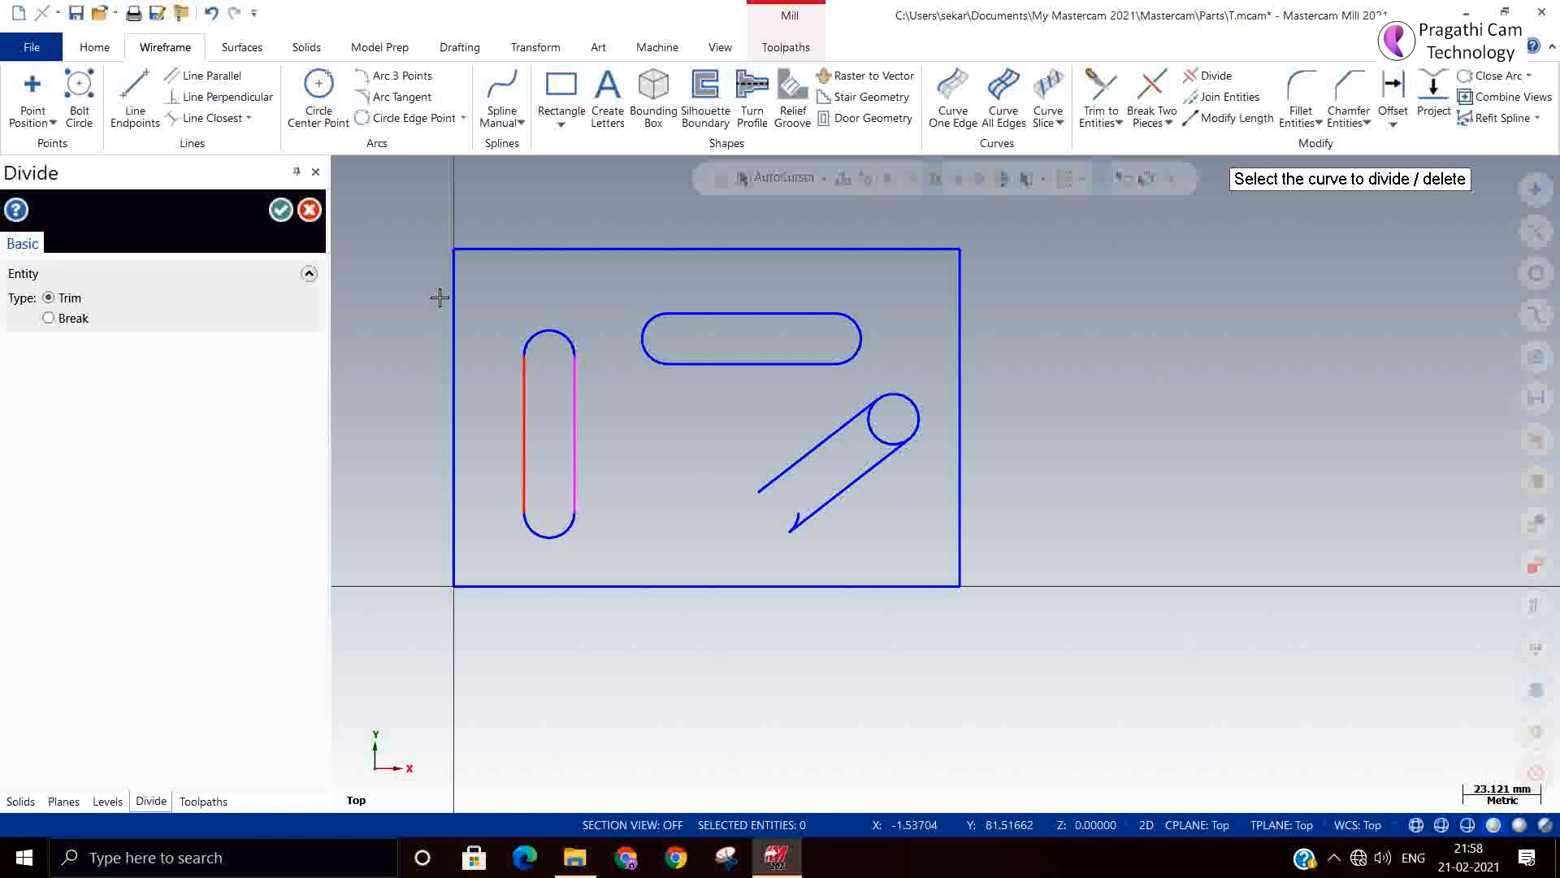
left_click(282, 211)
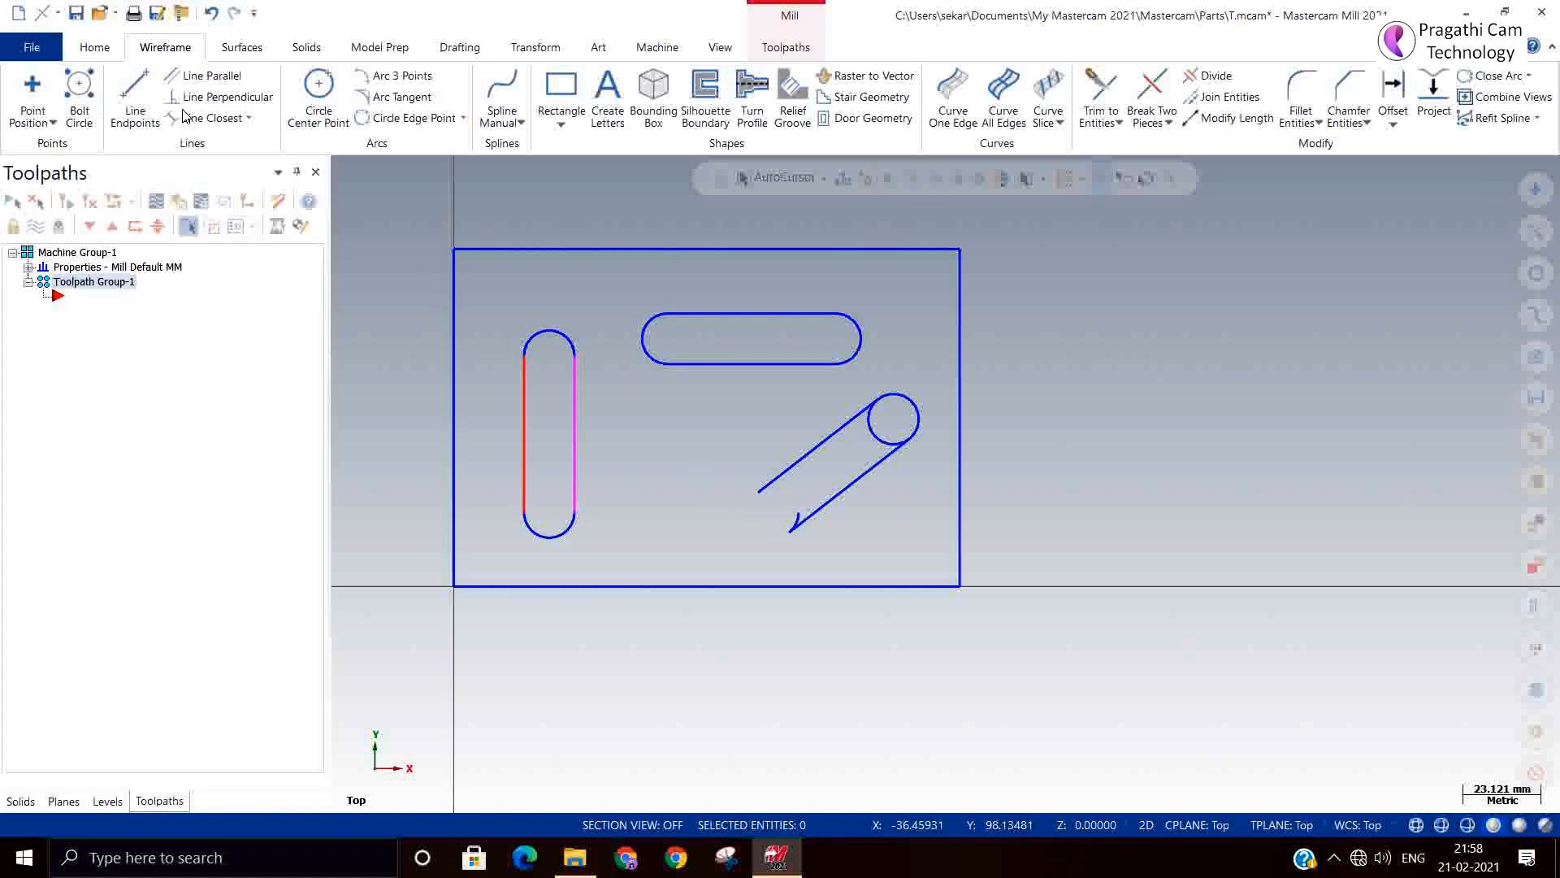
left_click(211, 12)
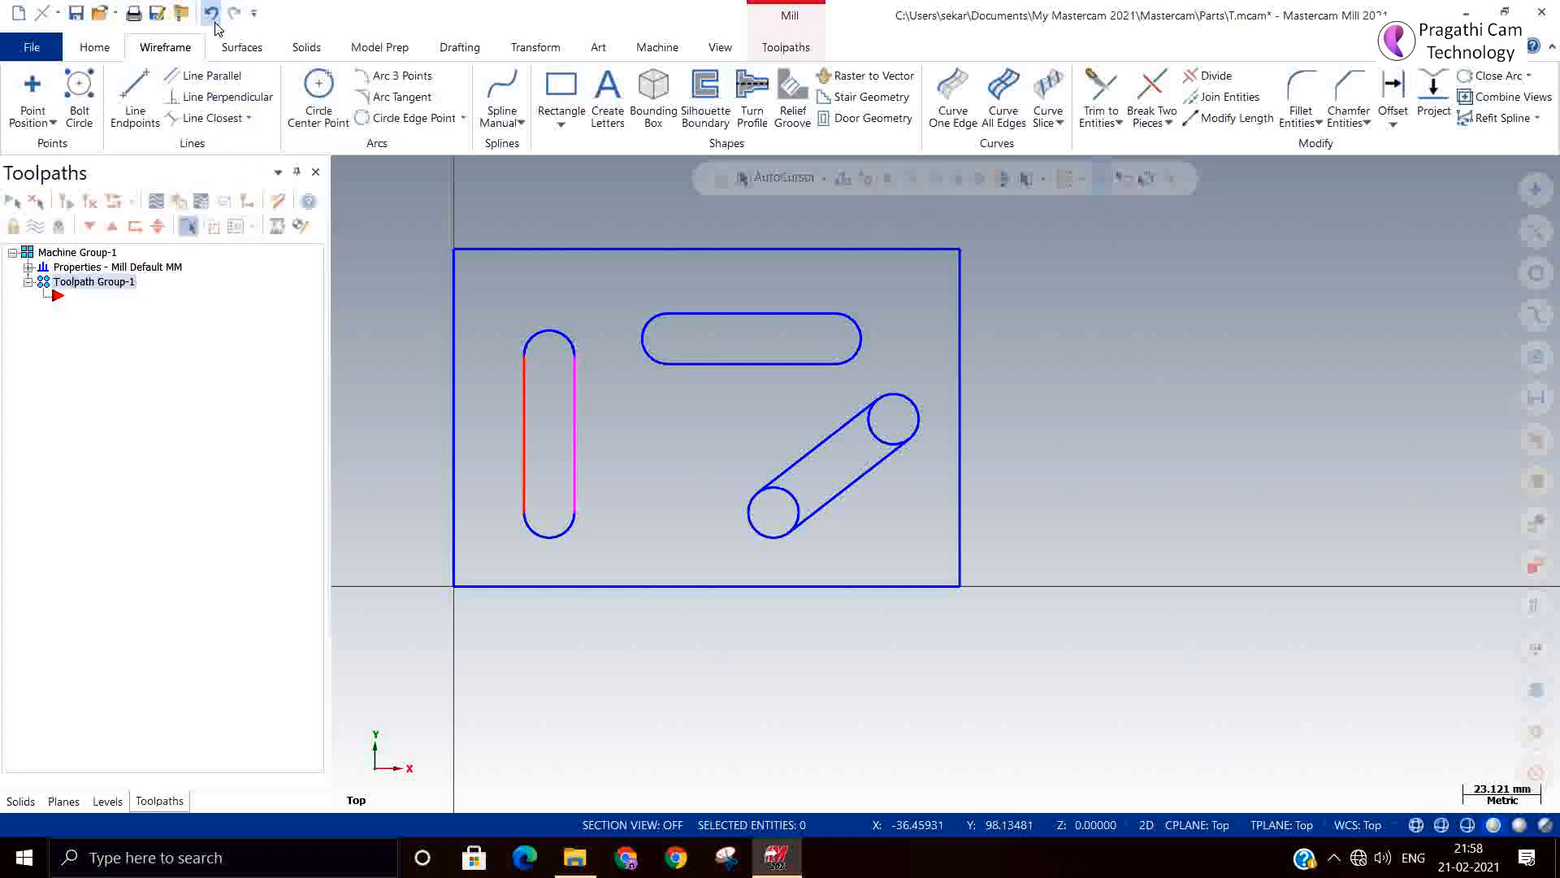
Divide away the inner arcs of both end circles on the diagonal slot with the Trim type.
left_click(1211, 74)
scroll(854, 475, "up", 1)
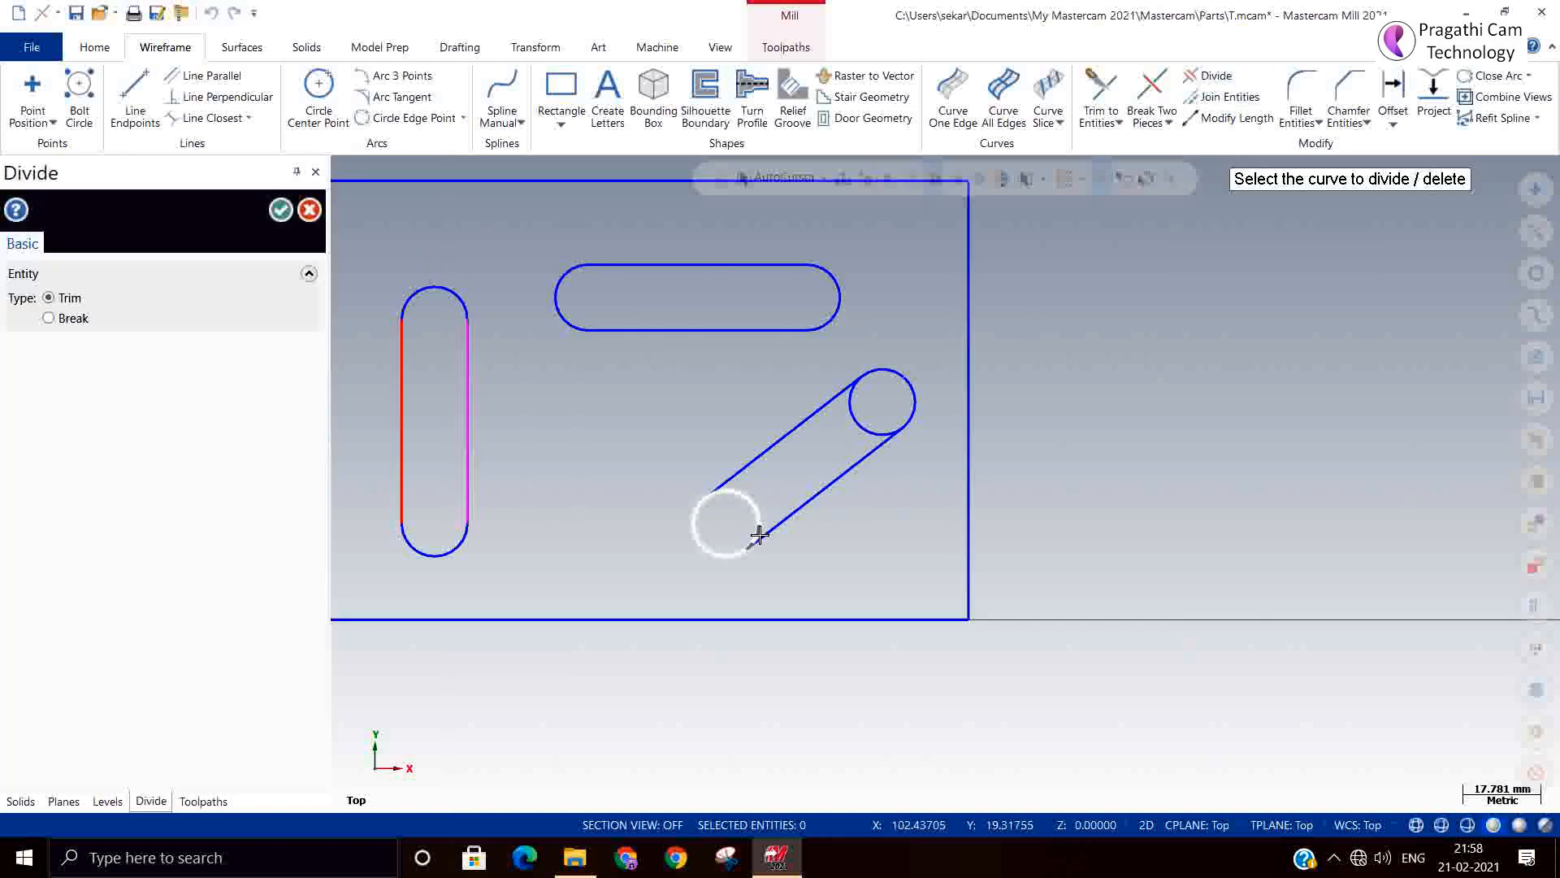
left_click(754, 520)
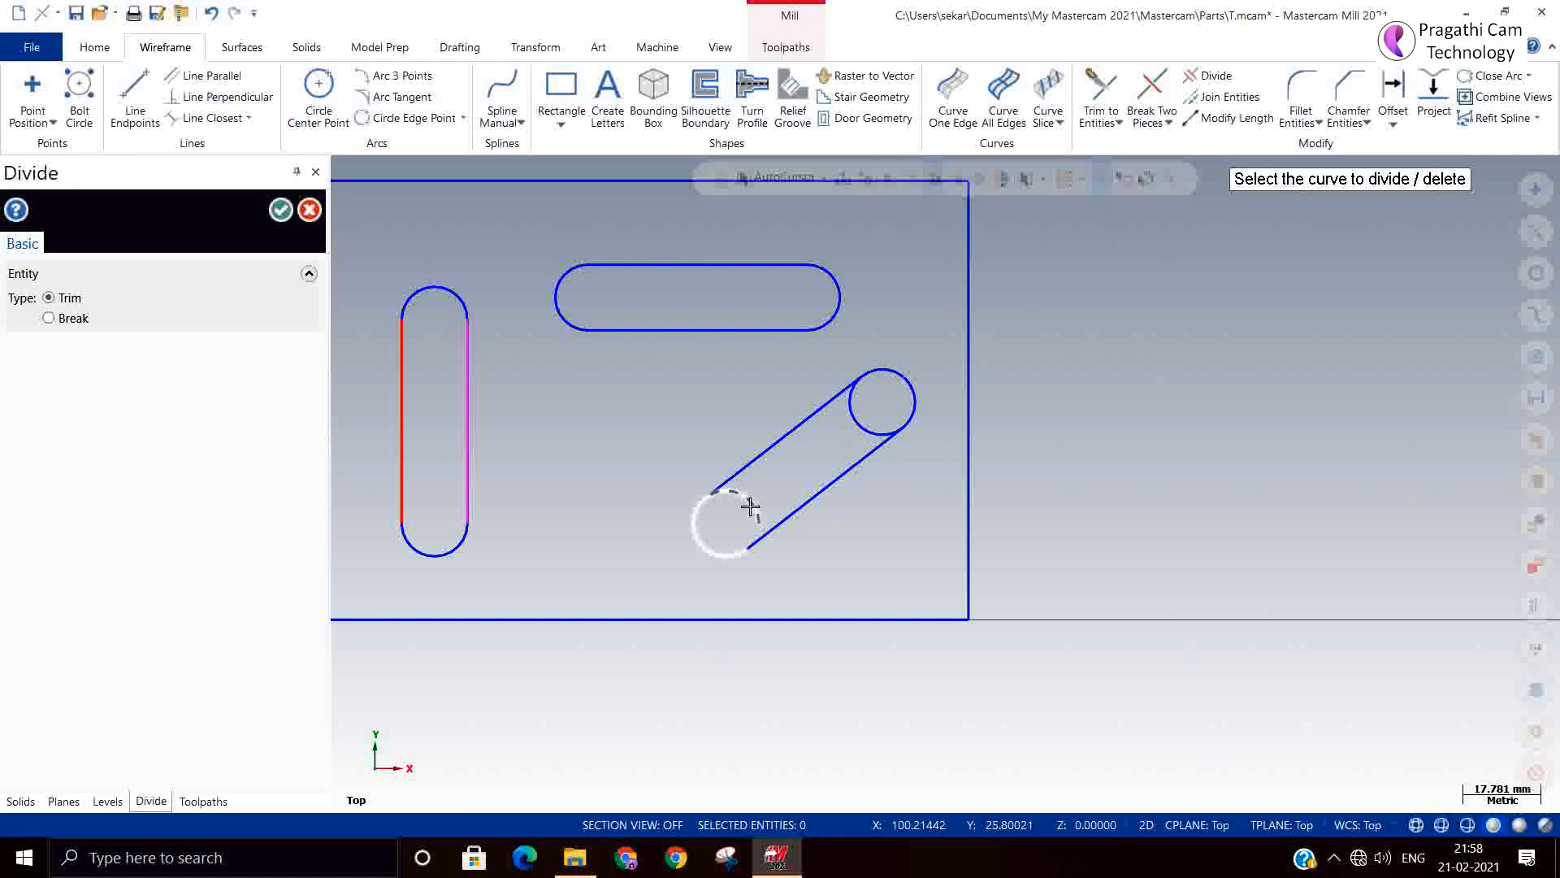
left_click(862, 425)
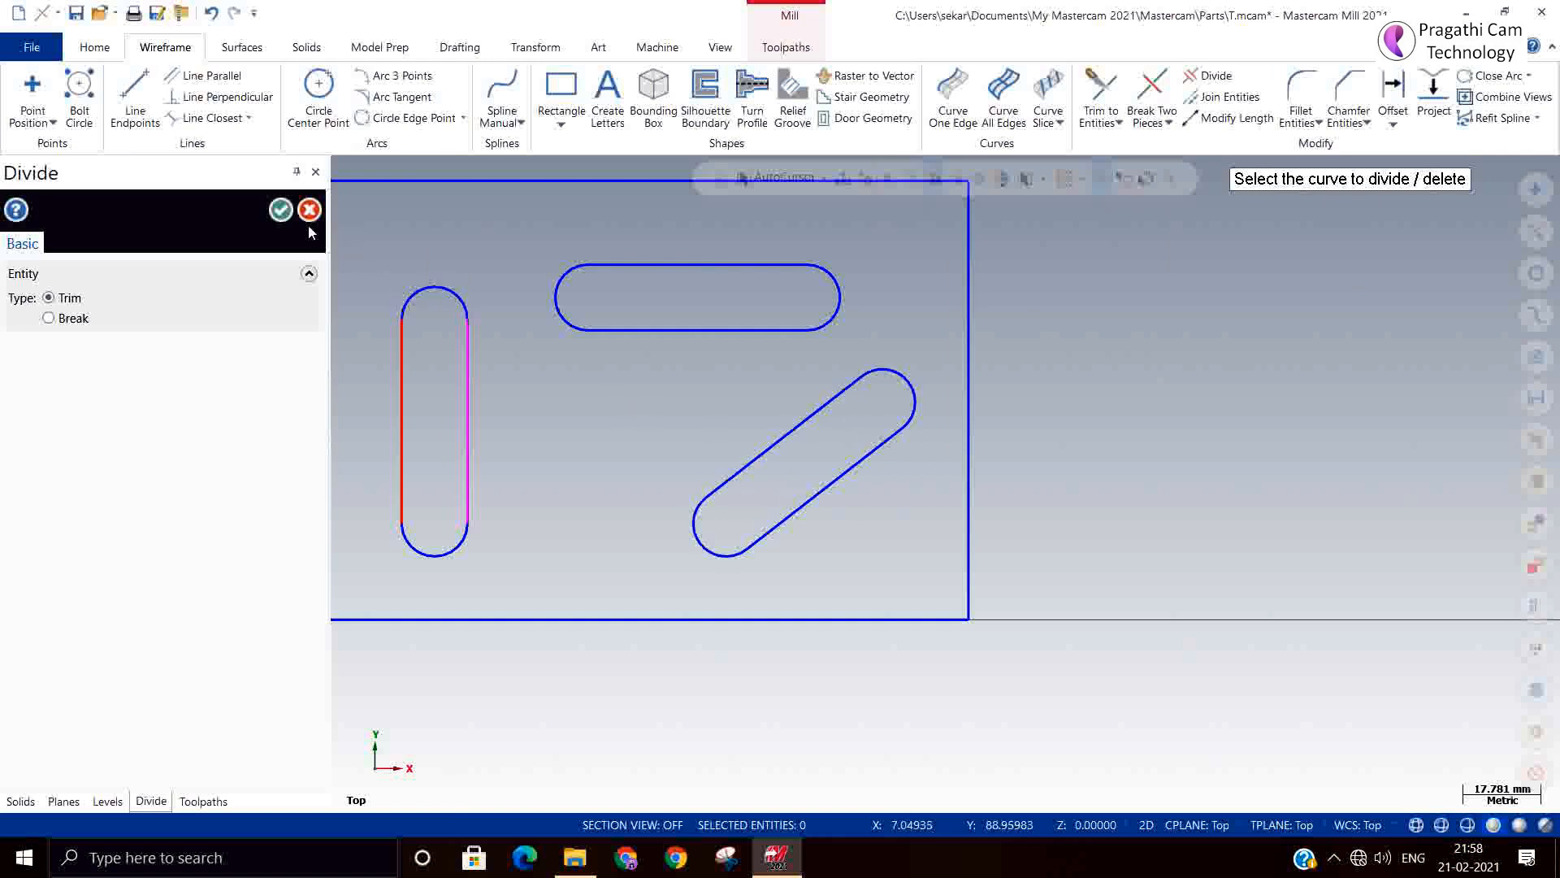
left_click(281, 210)
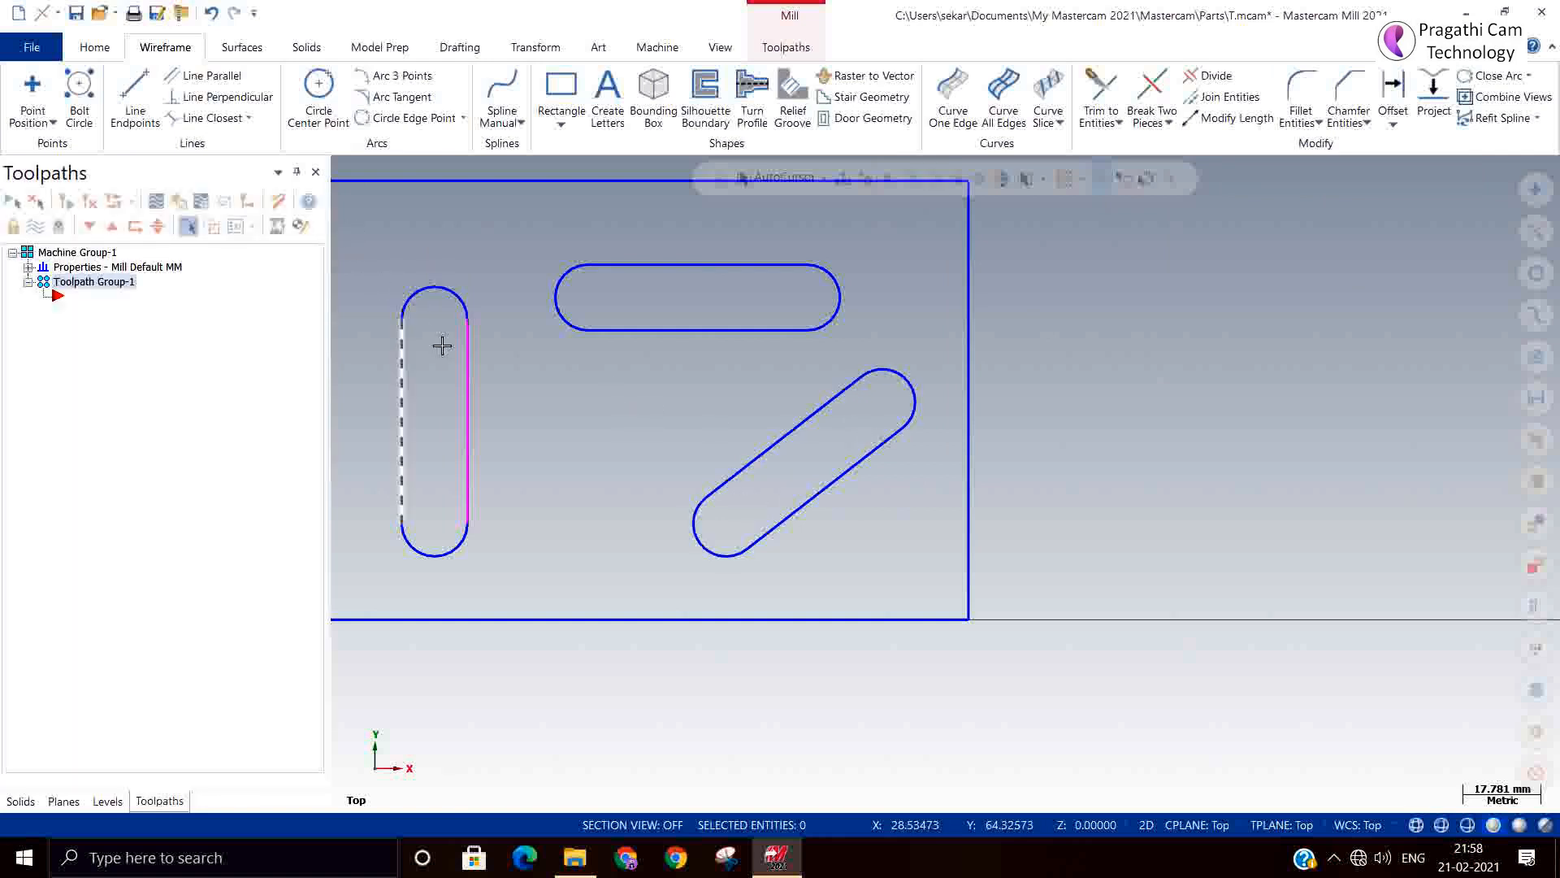
Clear the result colors from the vertical slot's lines and switch to the isometric view.
right_click(1290, 378)
left_click(1284, 363)
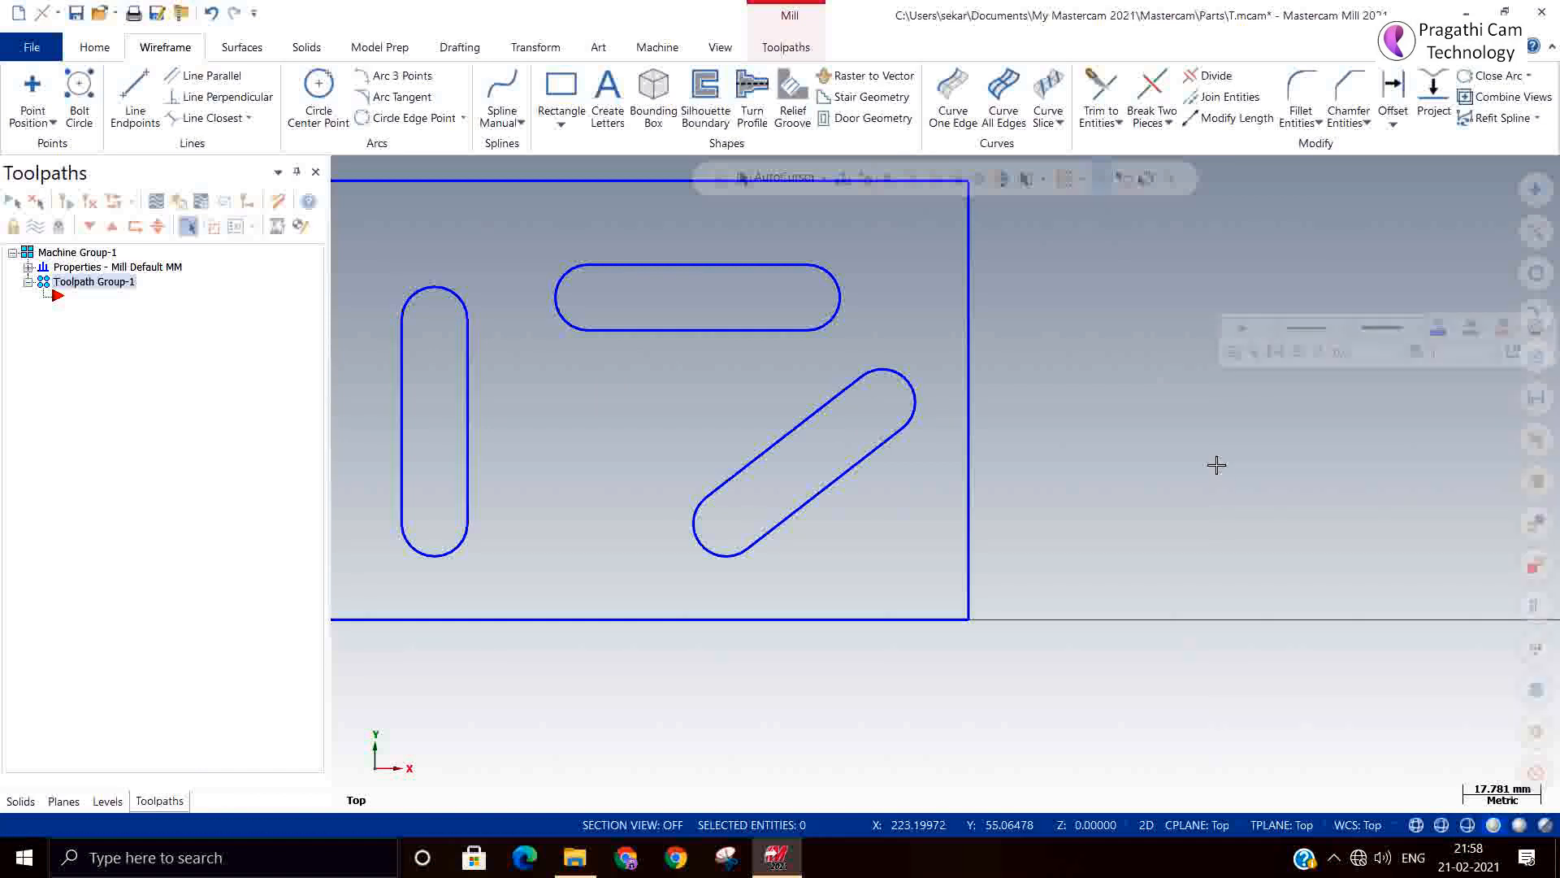
scroll(1216, 465, "down", 1)
right_click(1227, 426)
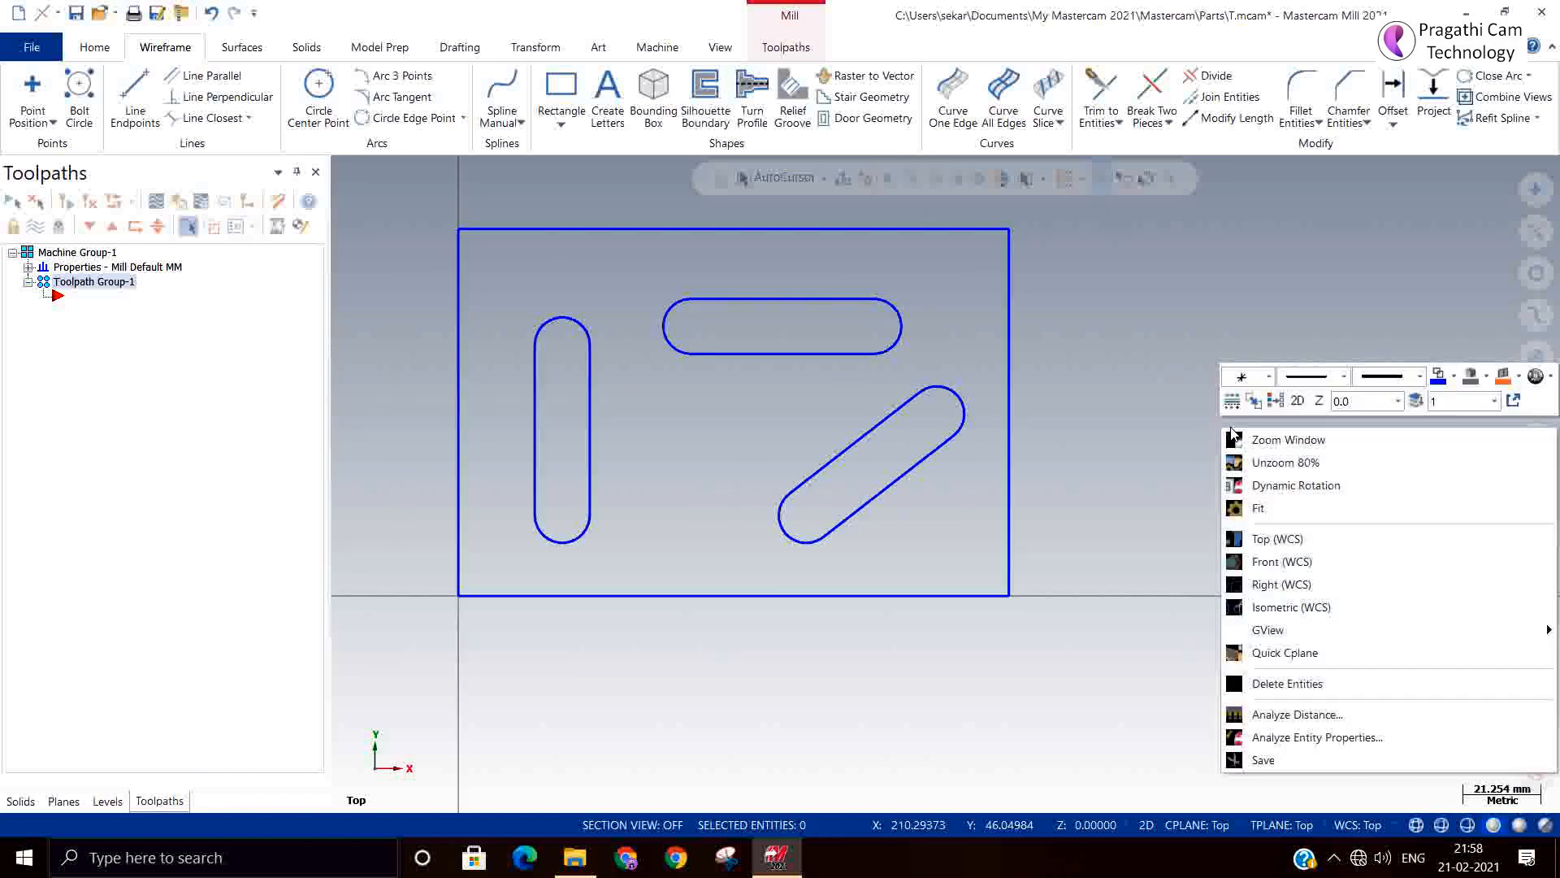
left_click(1296, 608)
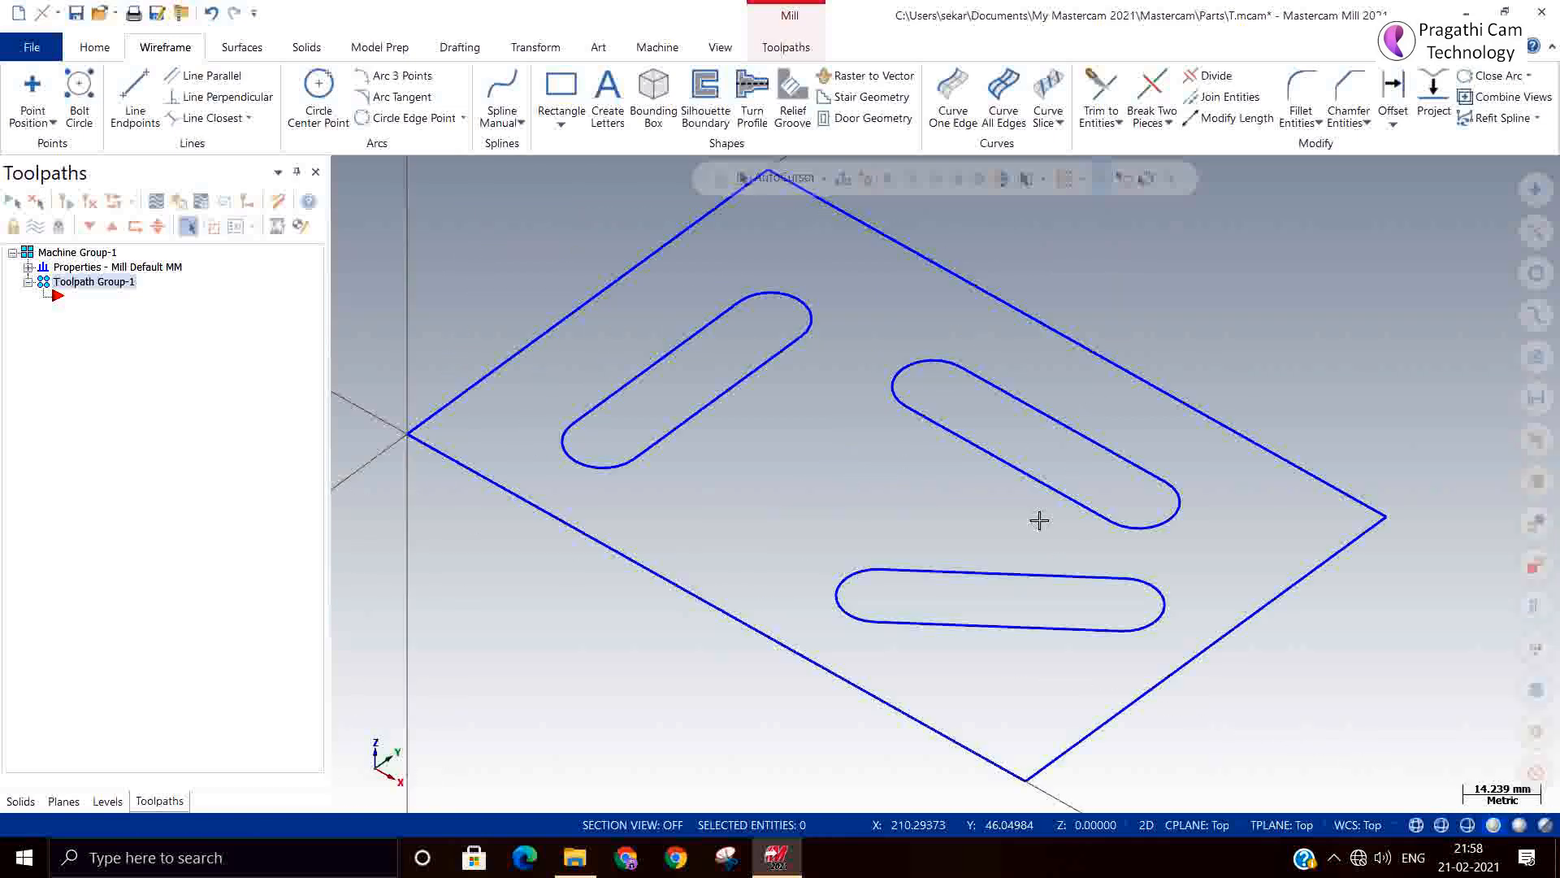
In the stock setup, size the rectangular stock with a bounding box around the outer rectangle's four lines.
left_click(28, 266)
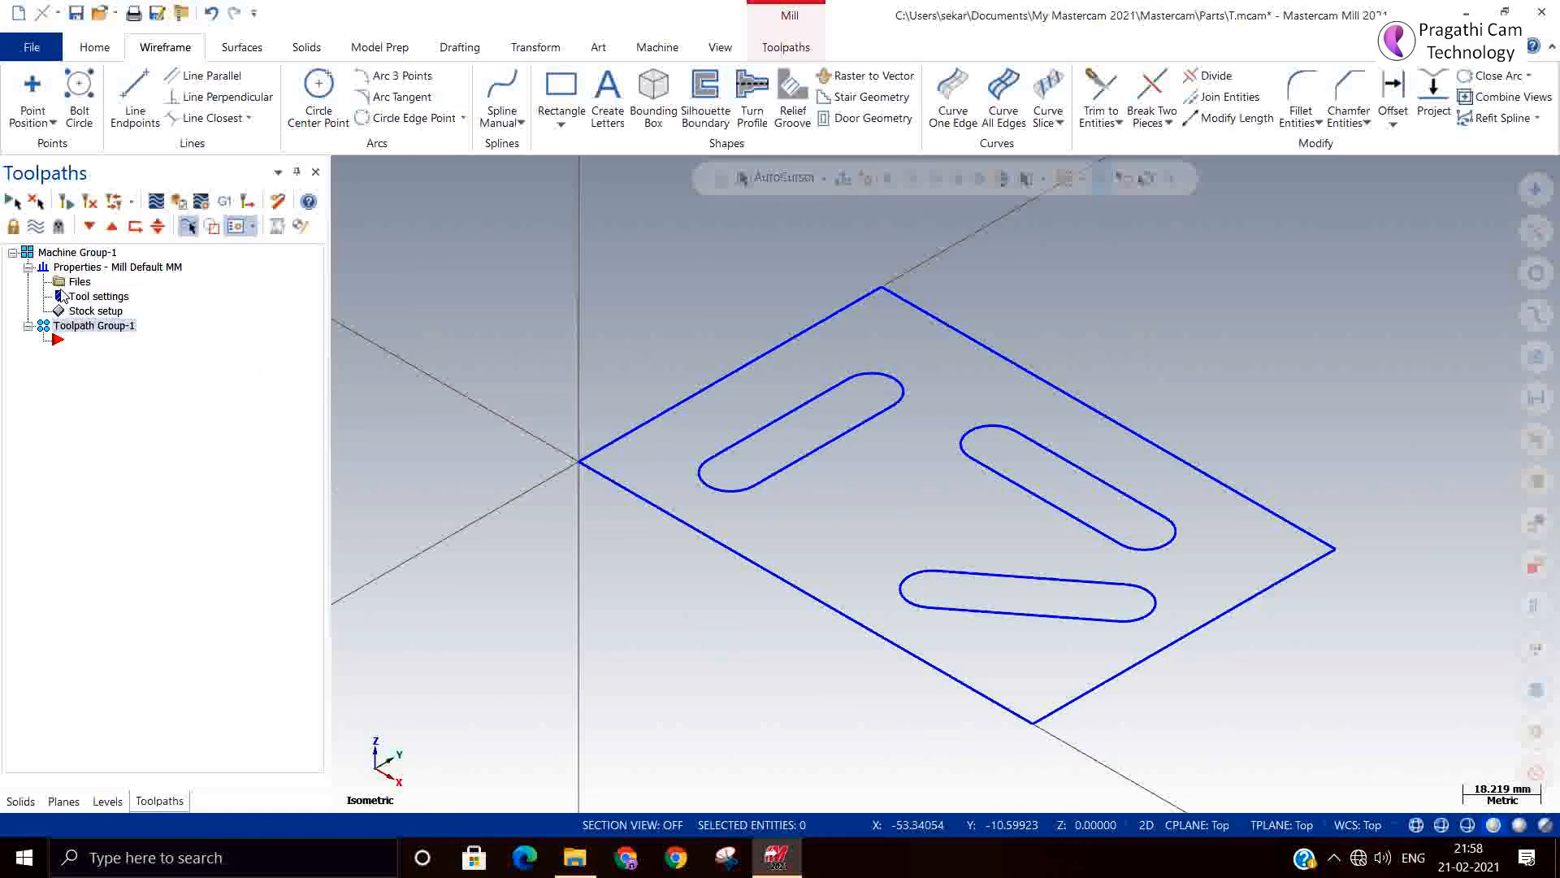
double_click(81, 311)
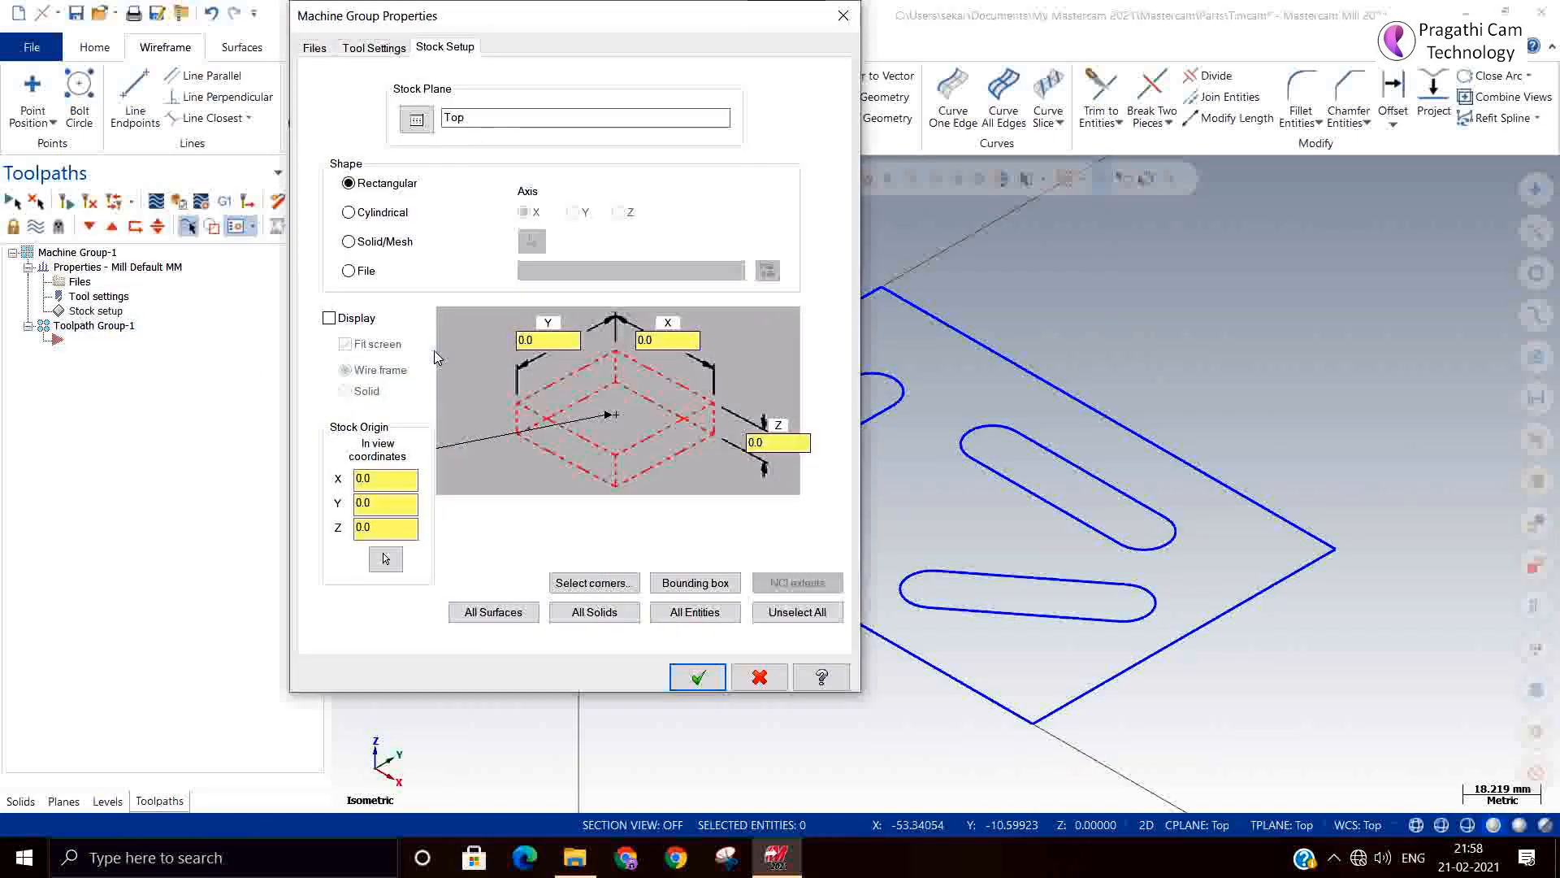
left_click(671, 585)
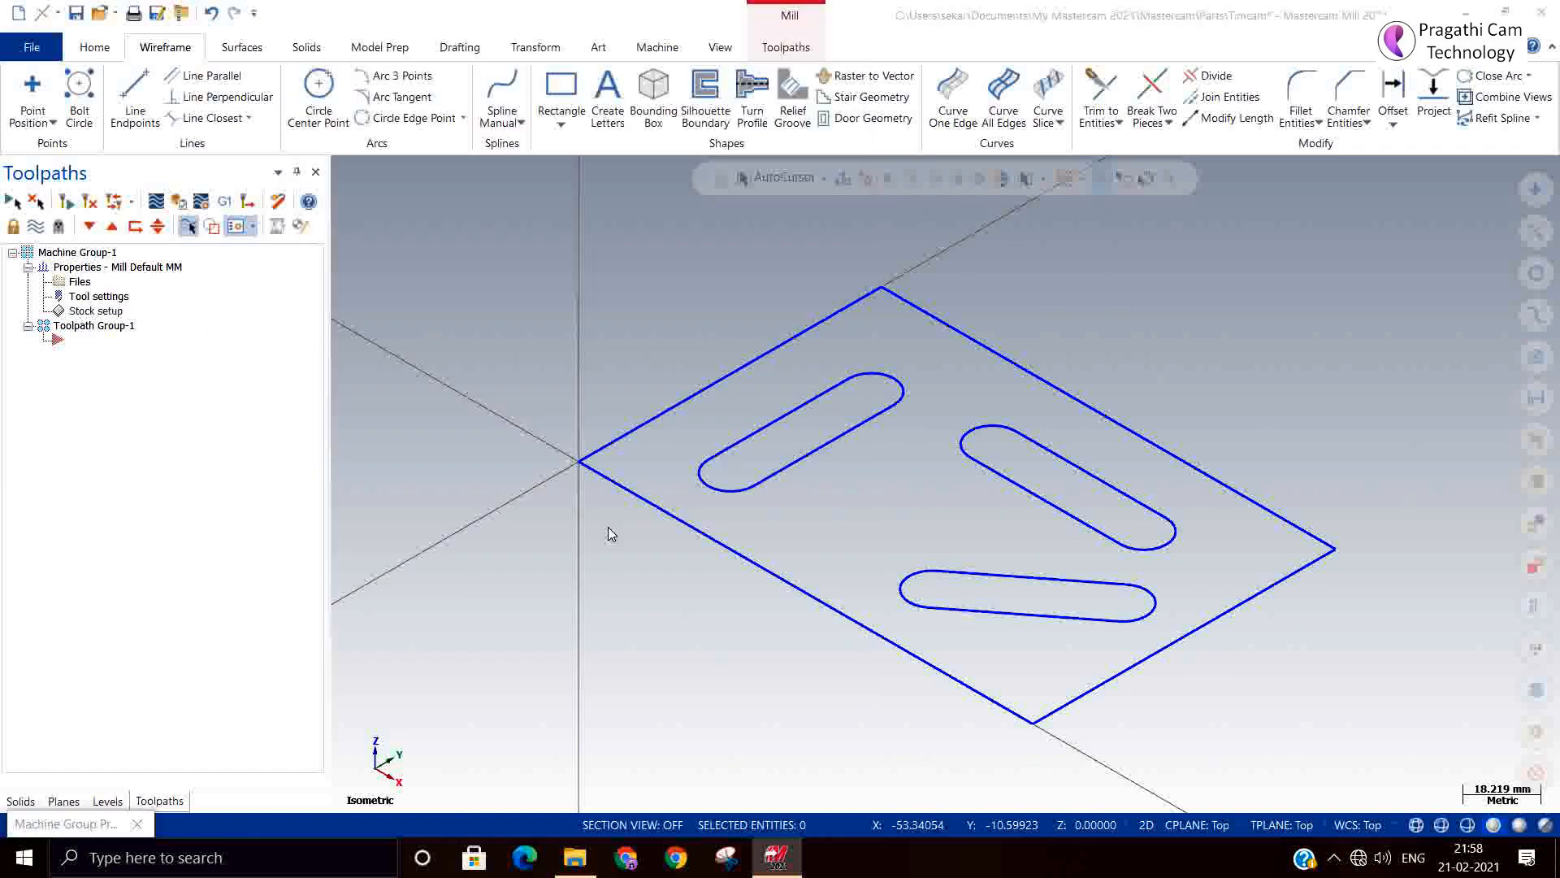
left_click(591, 455)
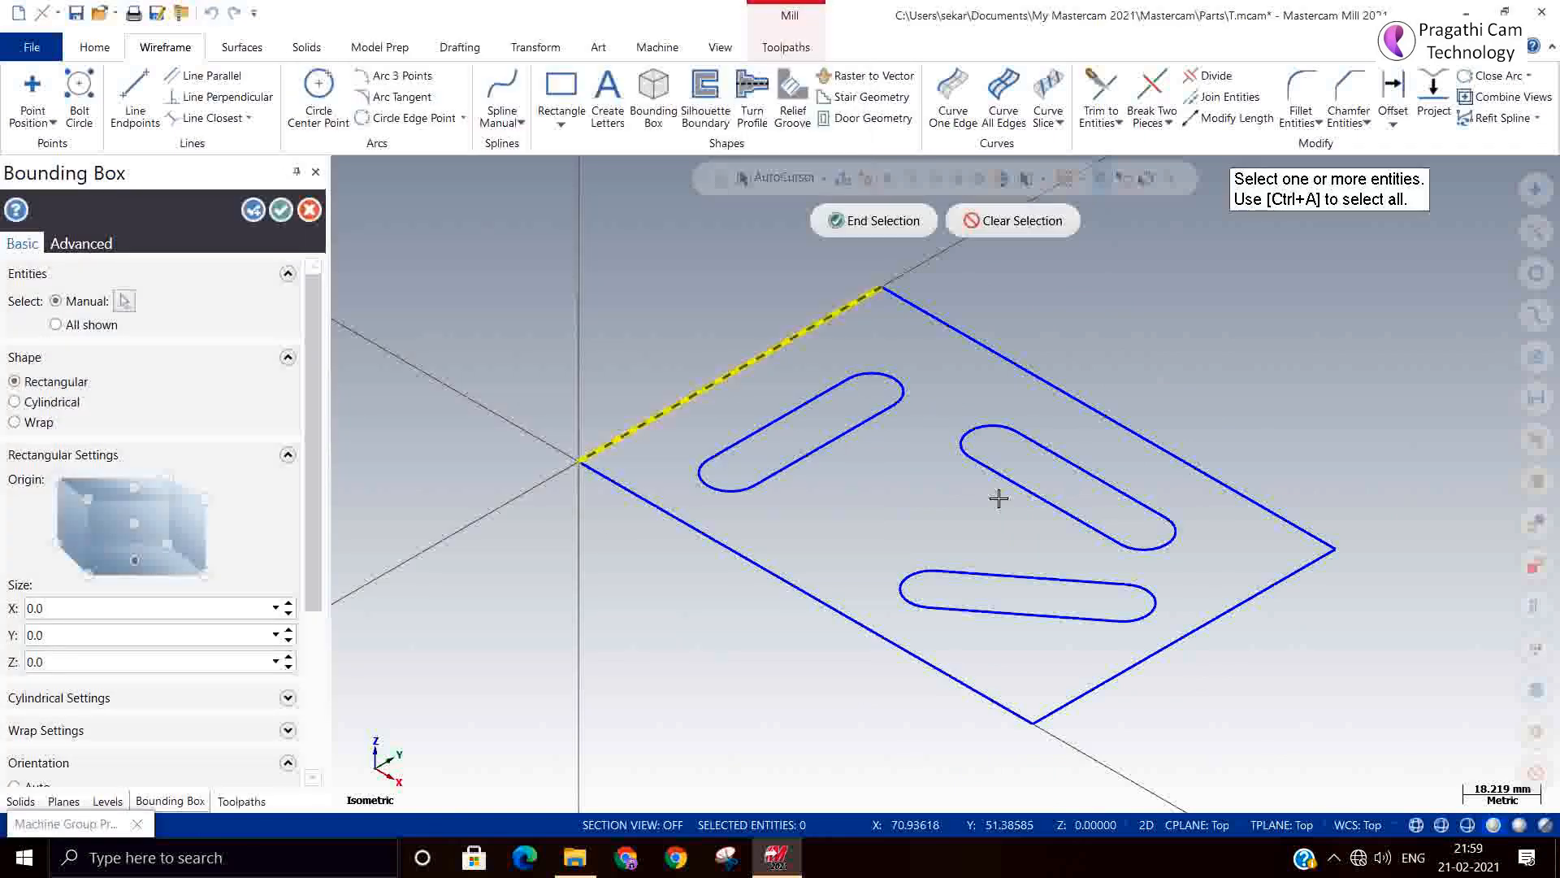
left_click(1335, 544)
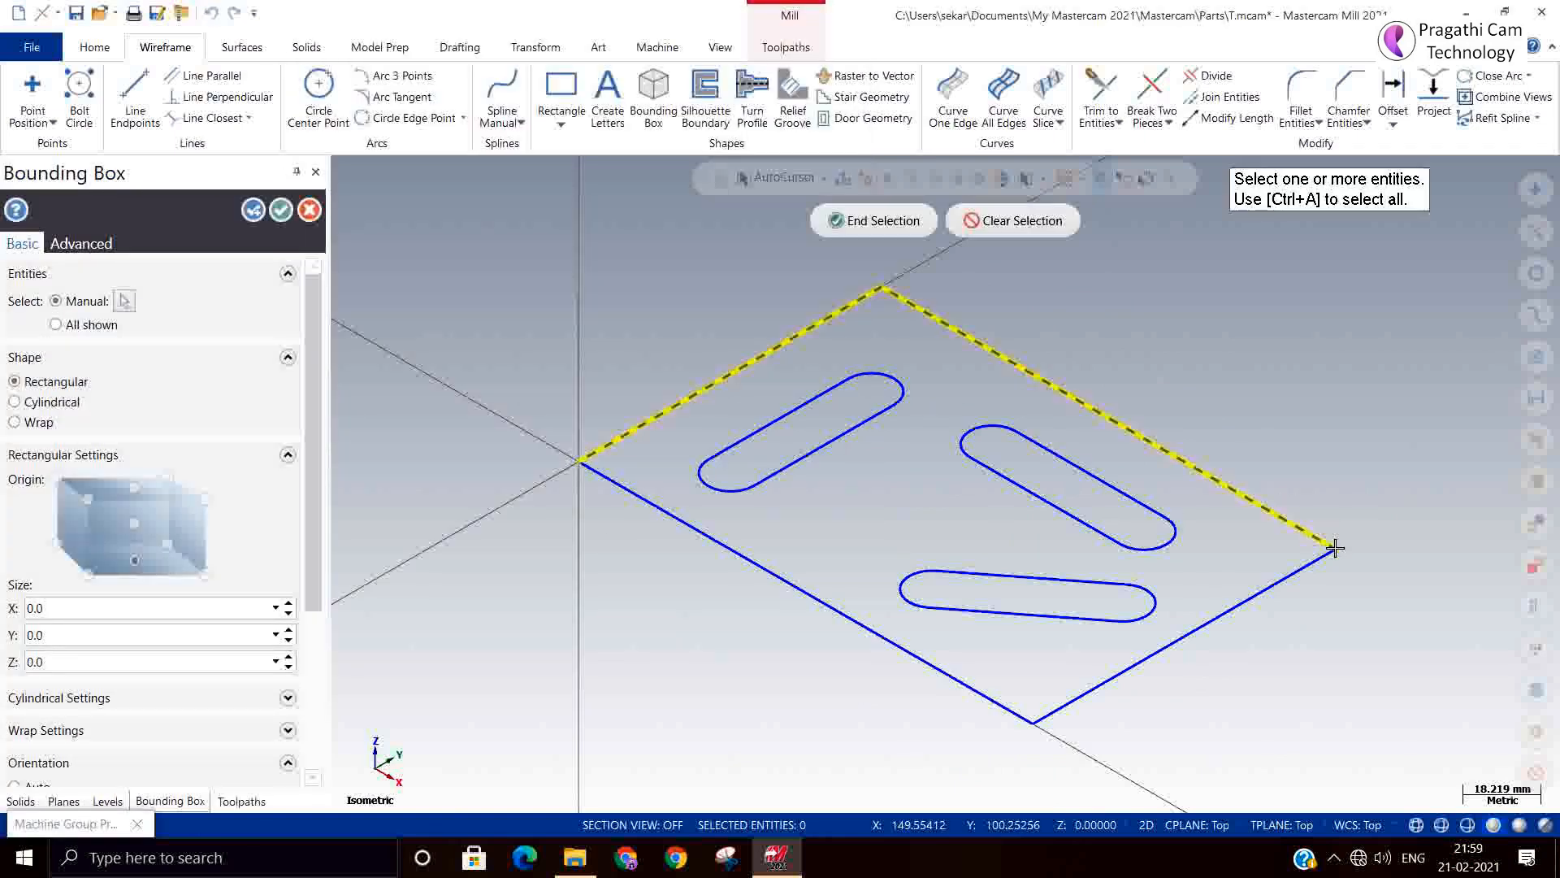
left_click(1291, 571)
left_click(863, 619)
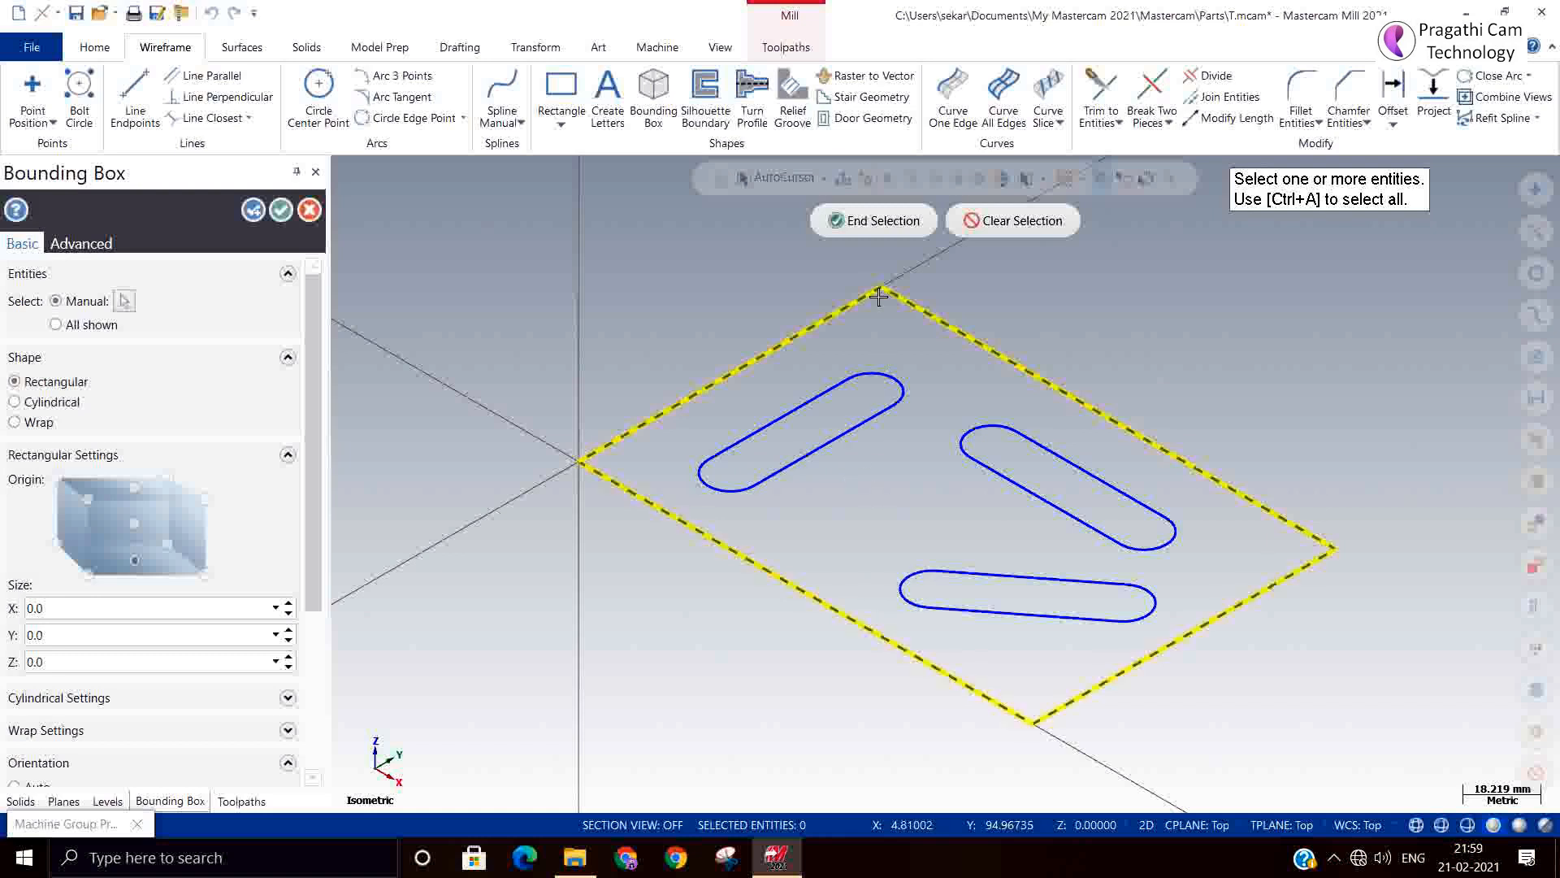
left_click(871, 221)
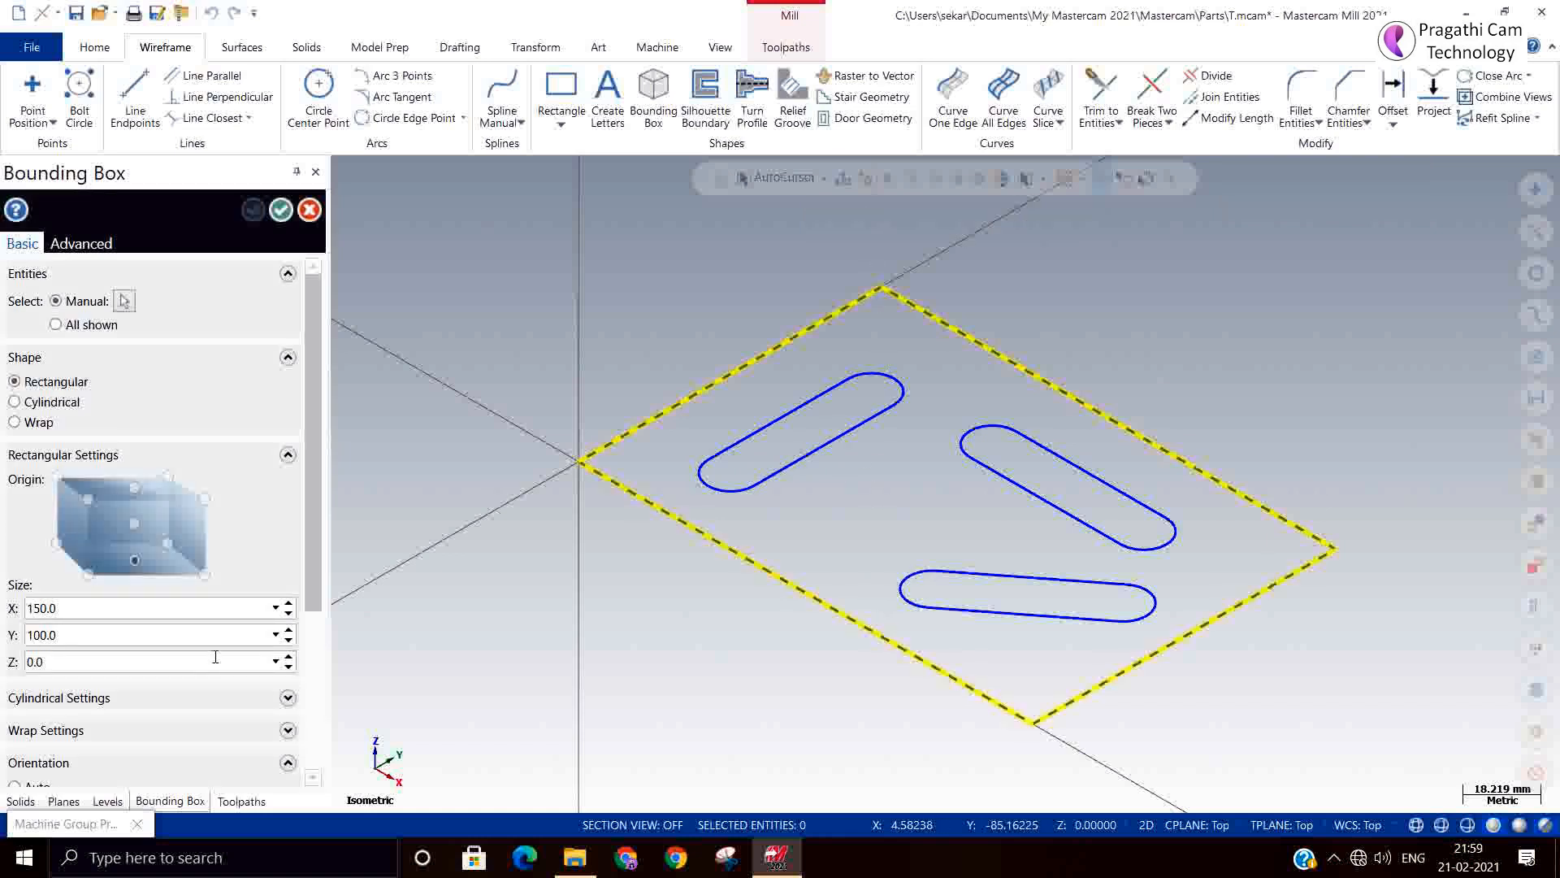
left_click(282, 210)
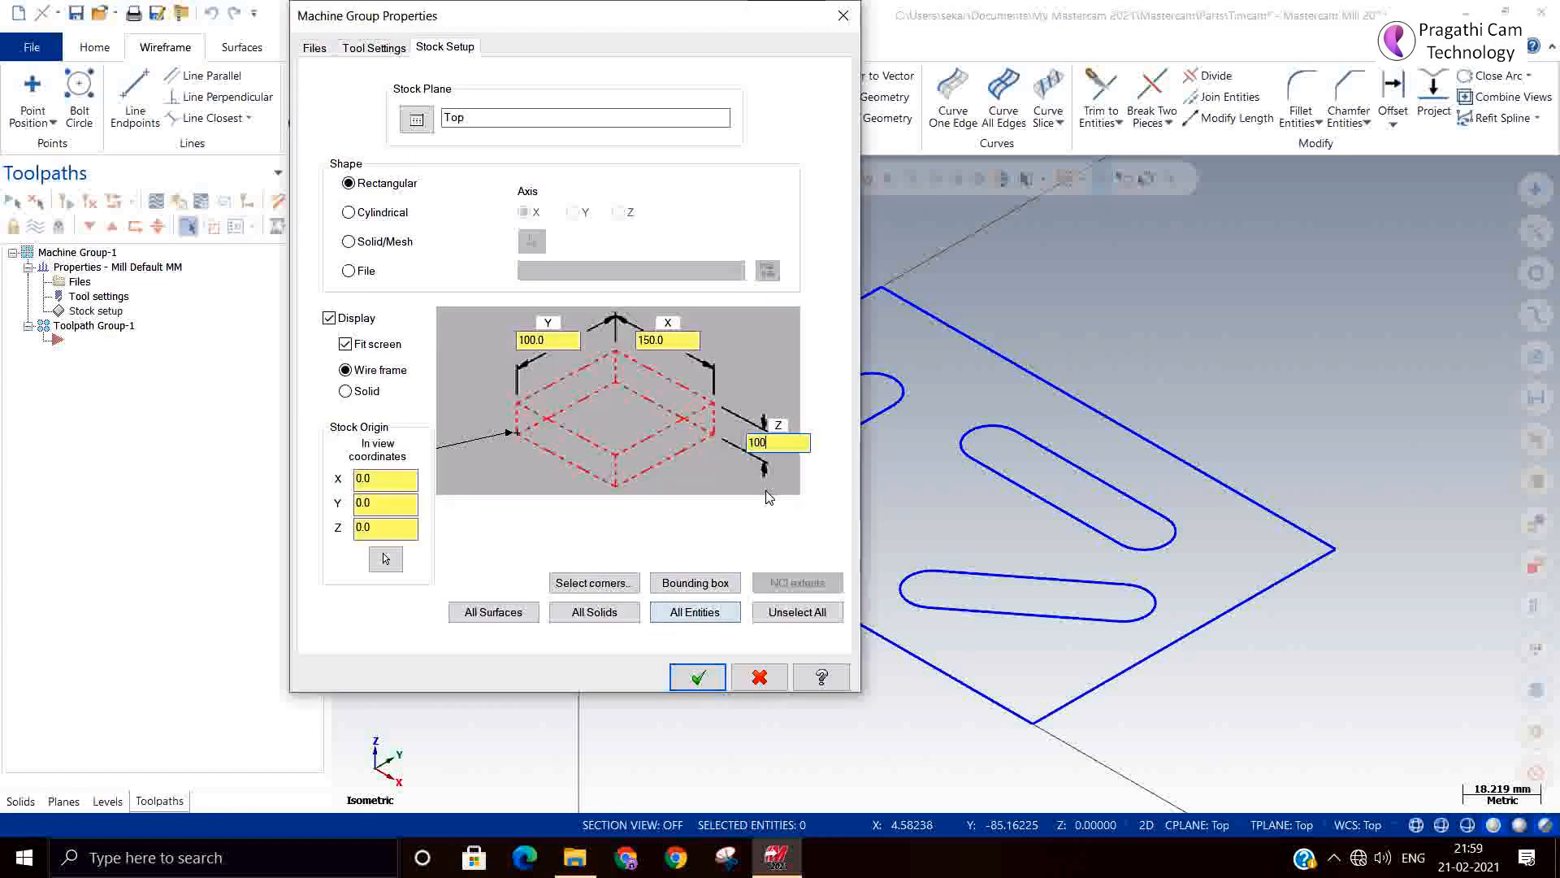
Set the stock's Z thickness to 25 mm and accept the stock setup.
double_click(764, 442)
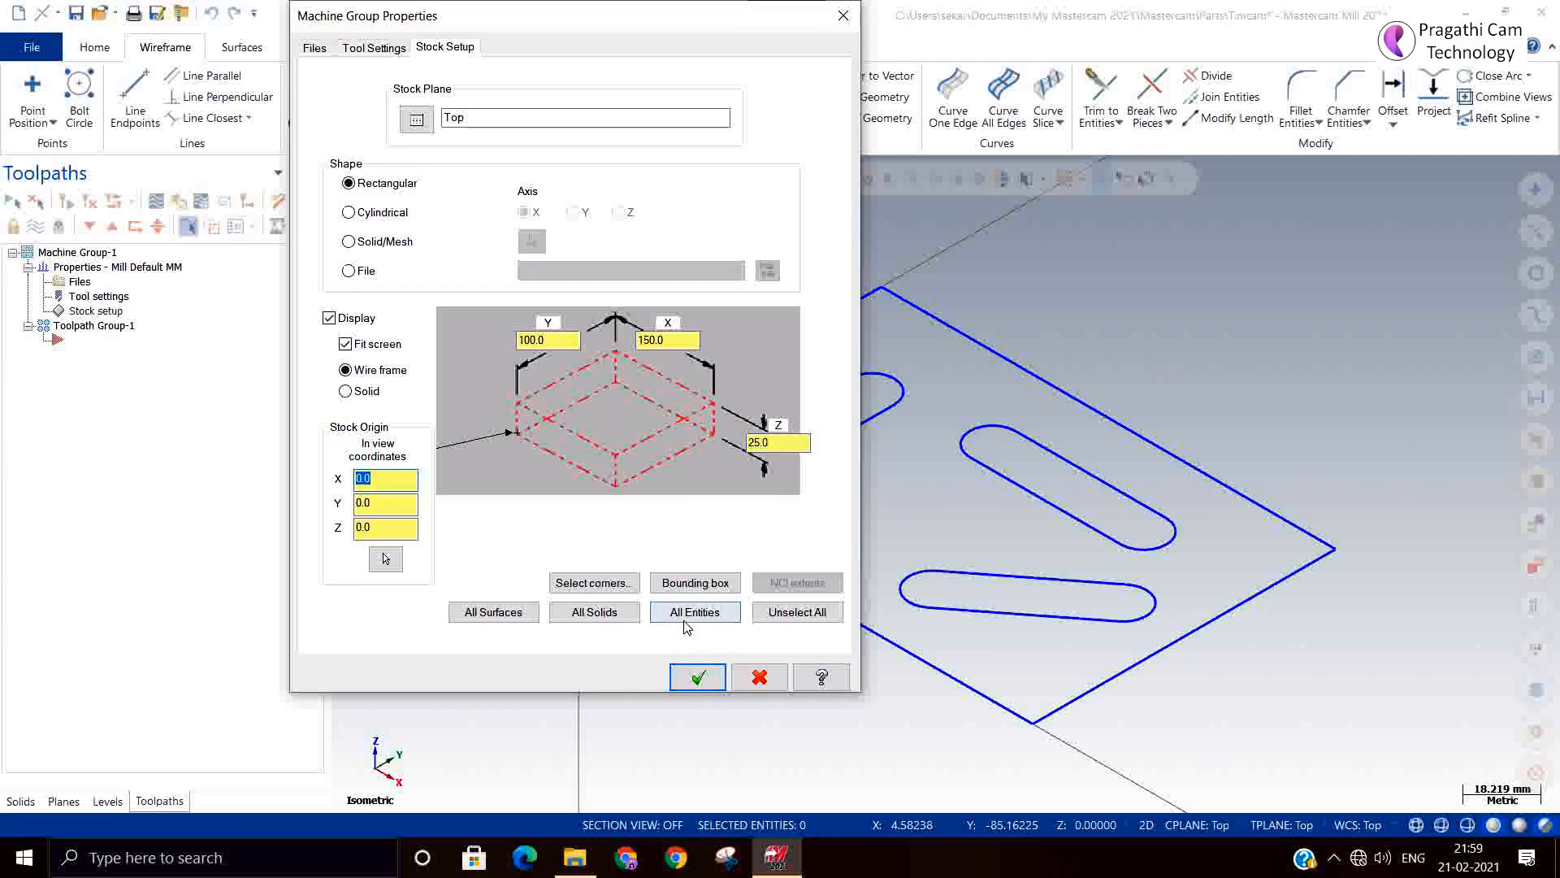
left_click(715, 680)
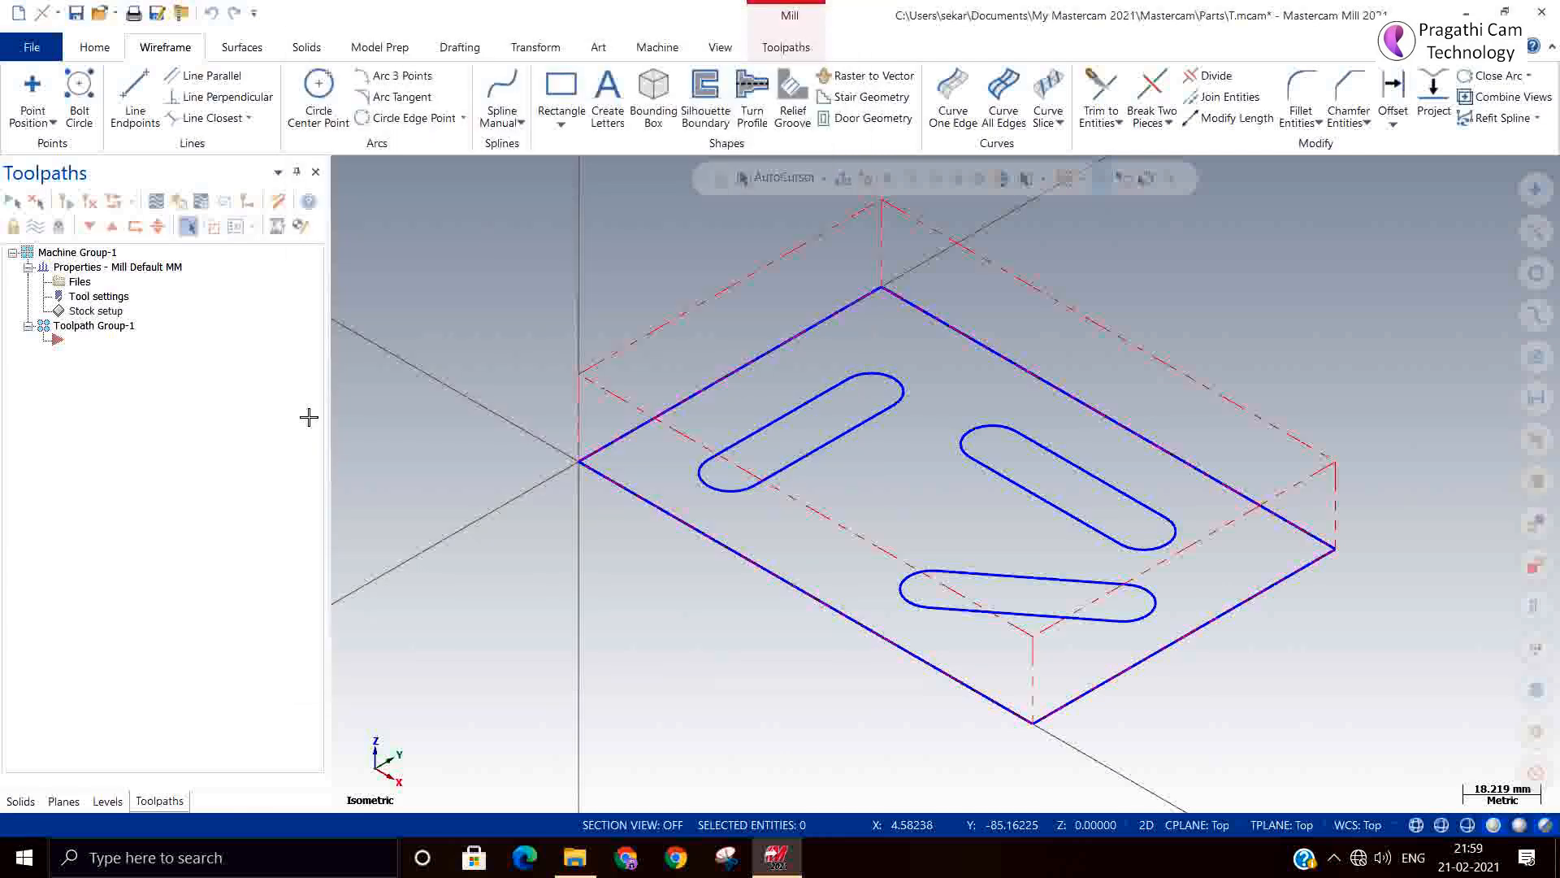
Review the stock setup settings and examine the stock outline's position relative to the rectangle.
left_click(92, 311)
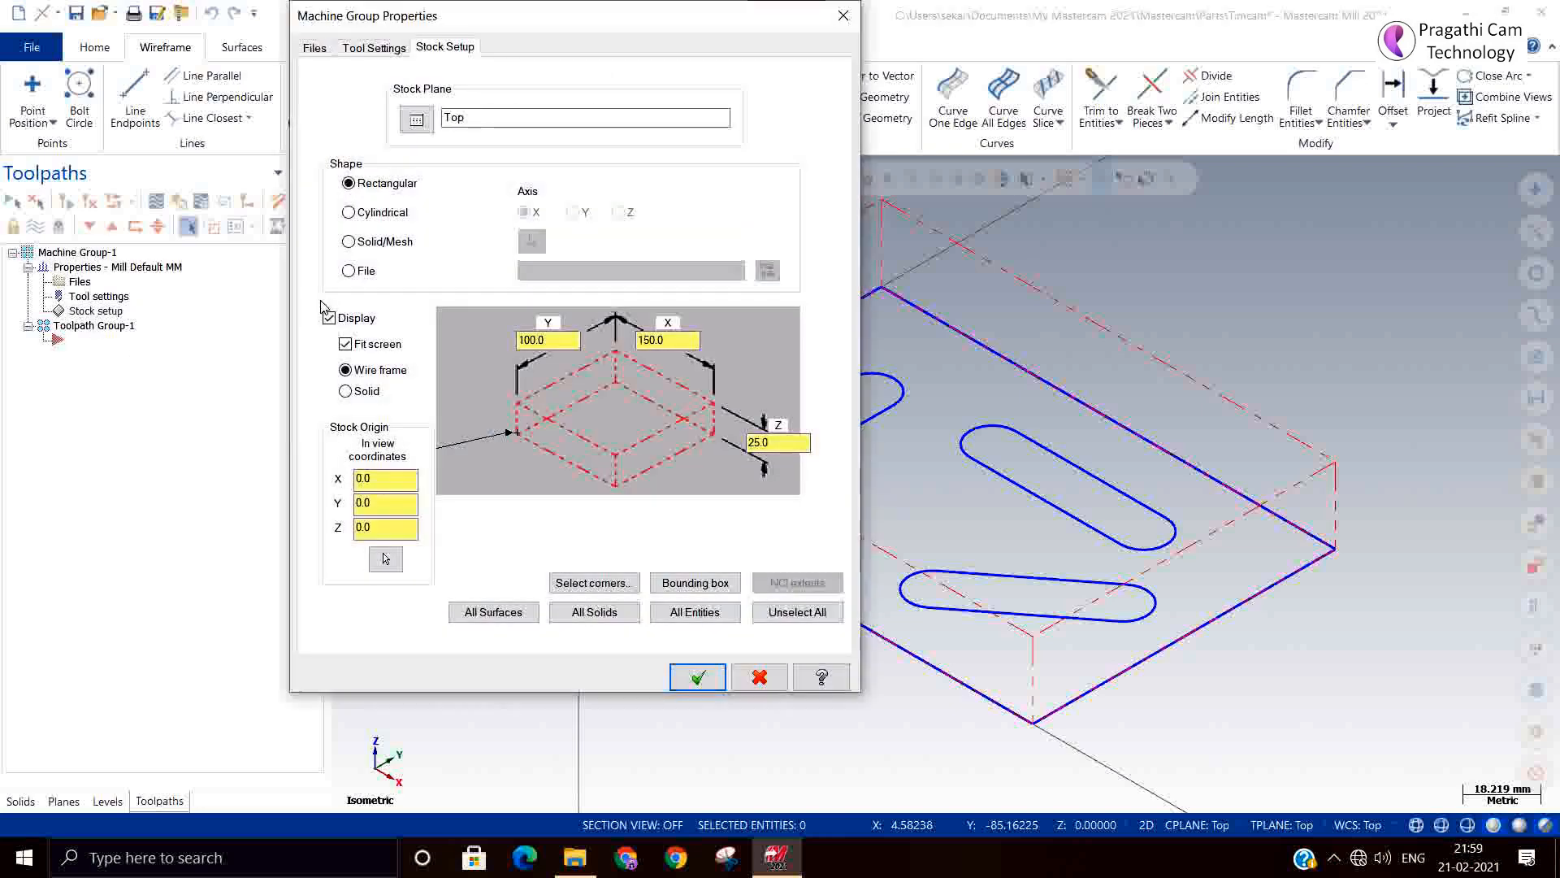
left_click(696, 678)
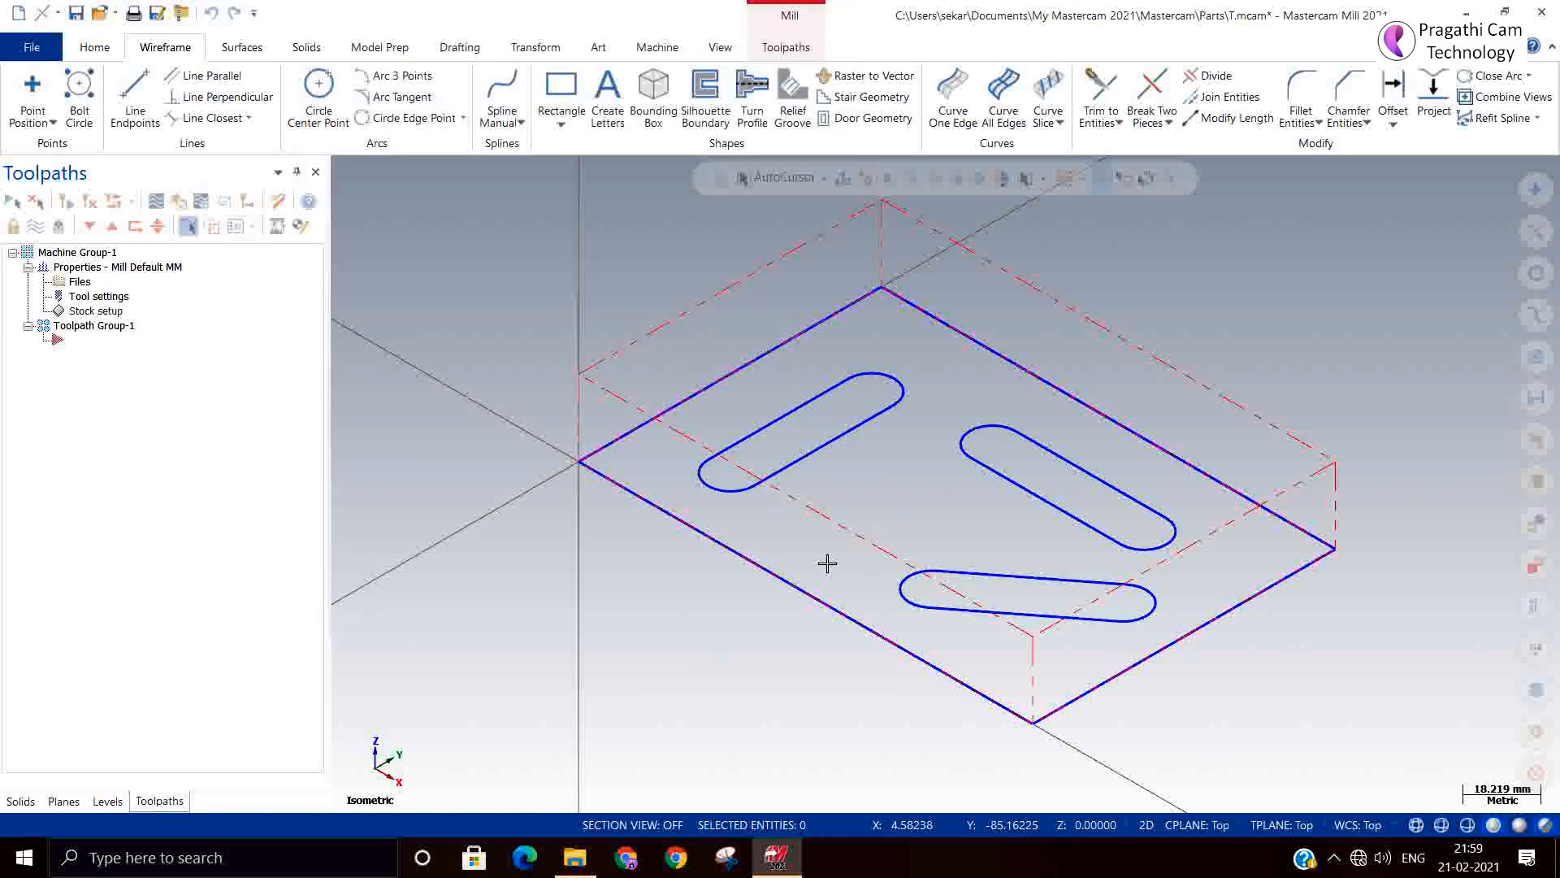
middle_click_drag(704, 599, 677, 582)
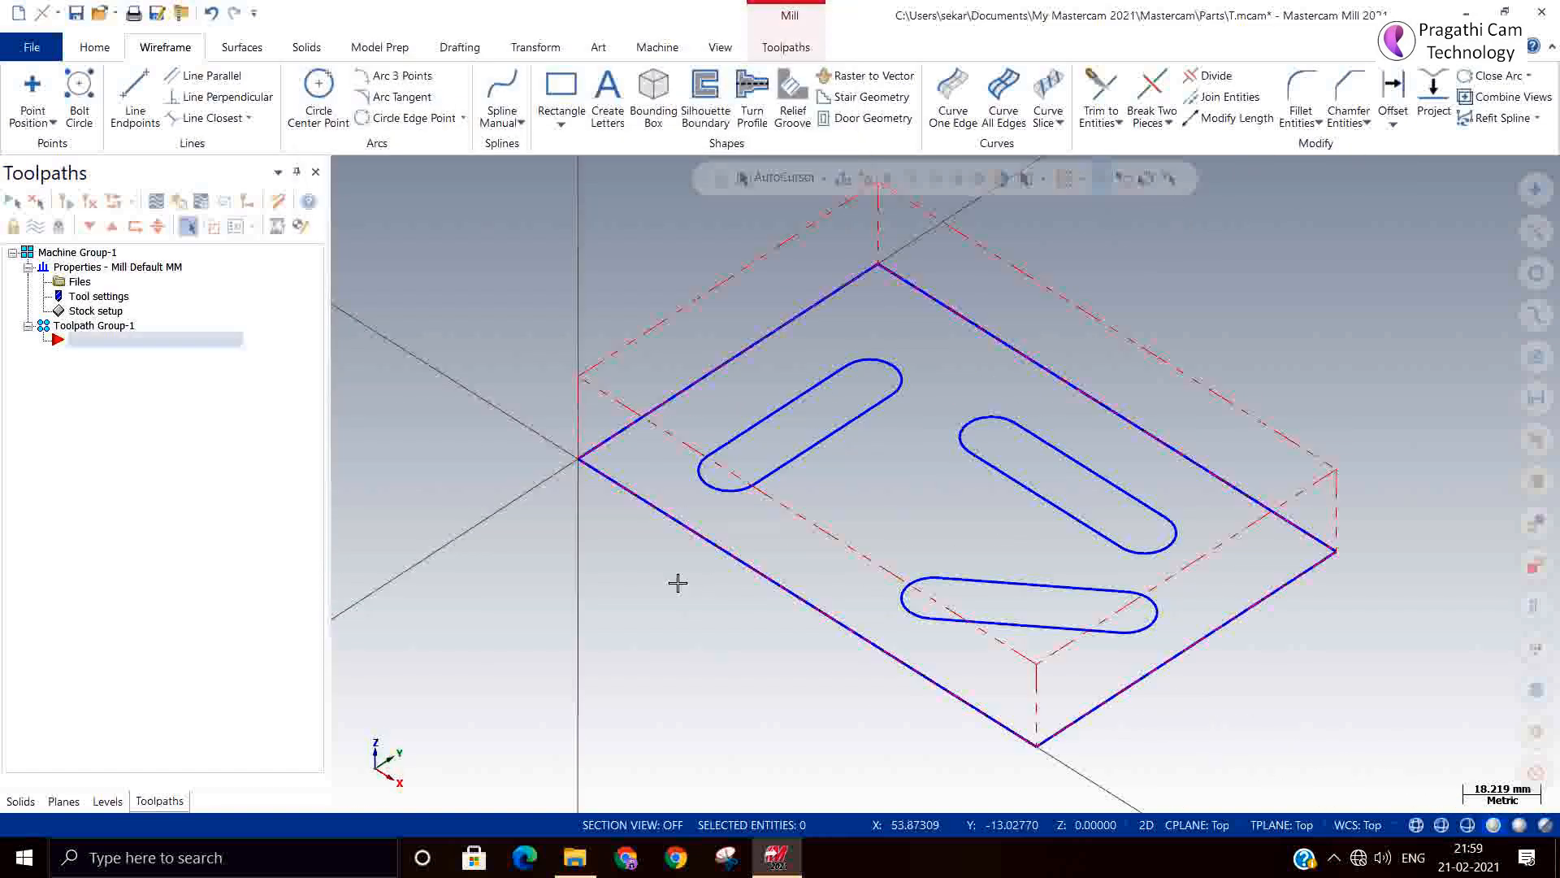
In the stock setup, place the stock origin at the centre of the top face and define the stock from the rectangle's opposite corners.
left_click(85, 312)
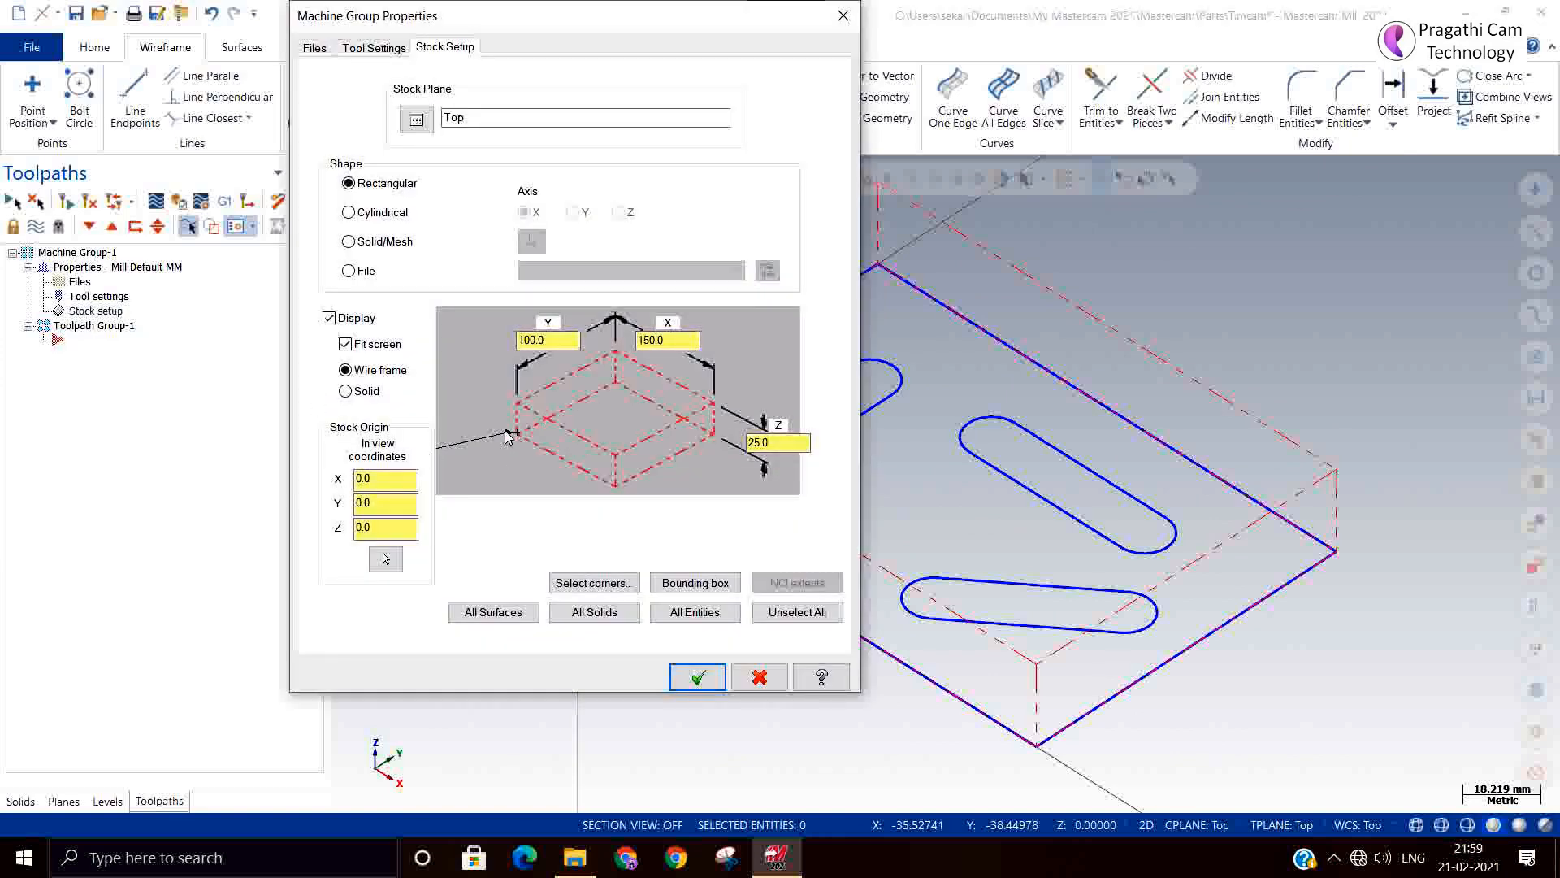
left_click(617, 415)
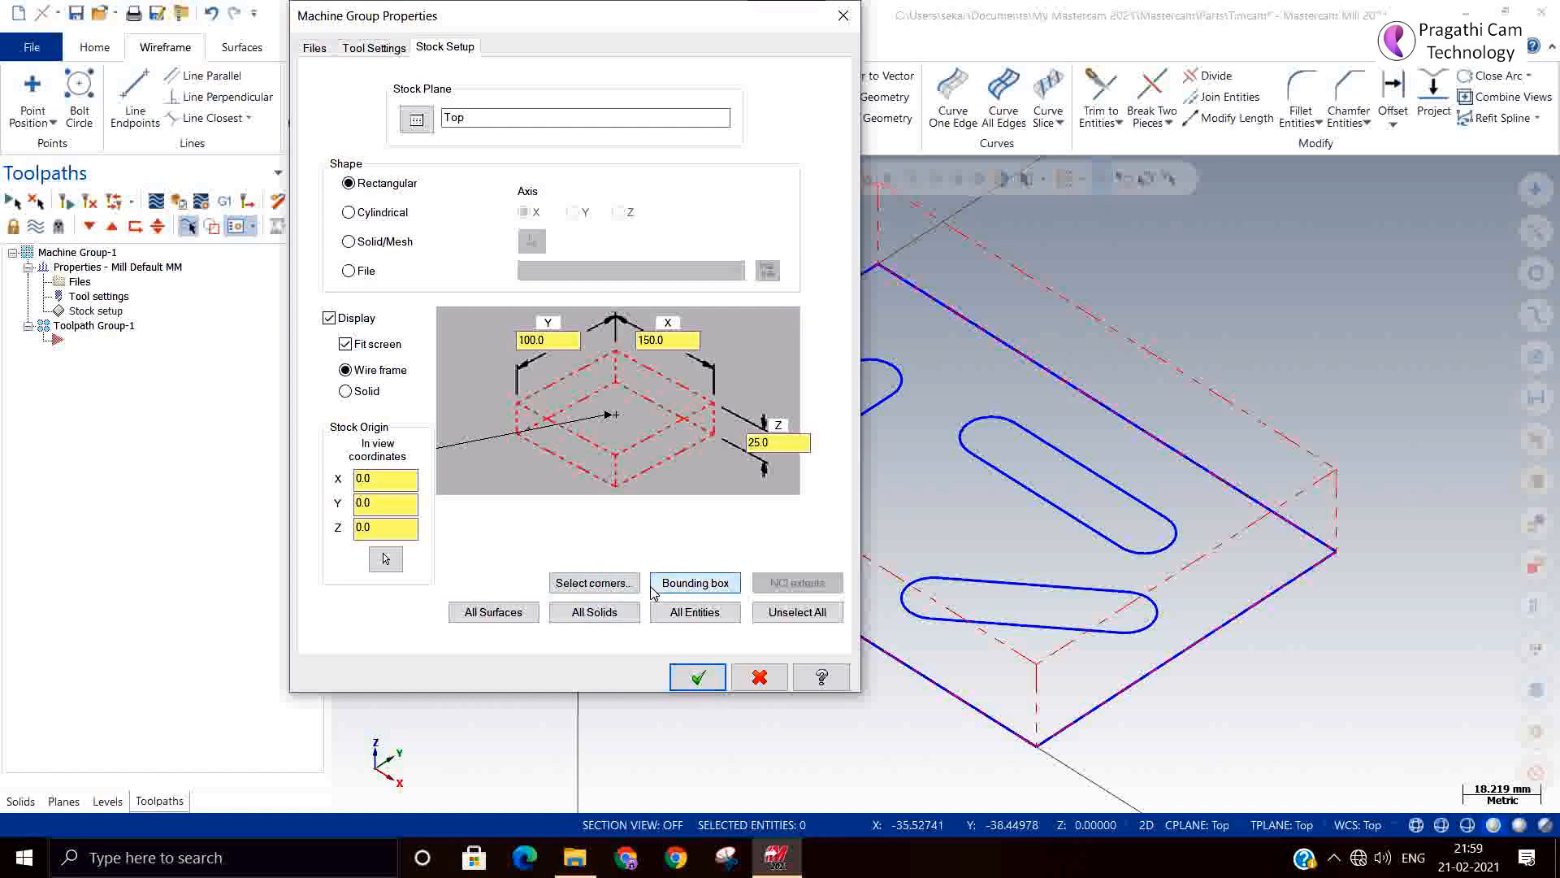
left_click(594, 582)
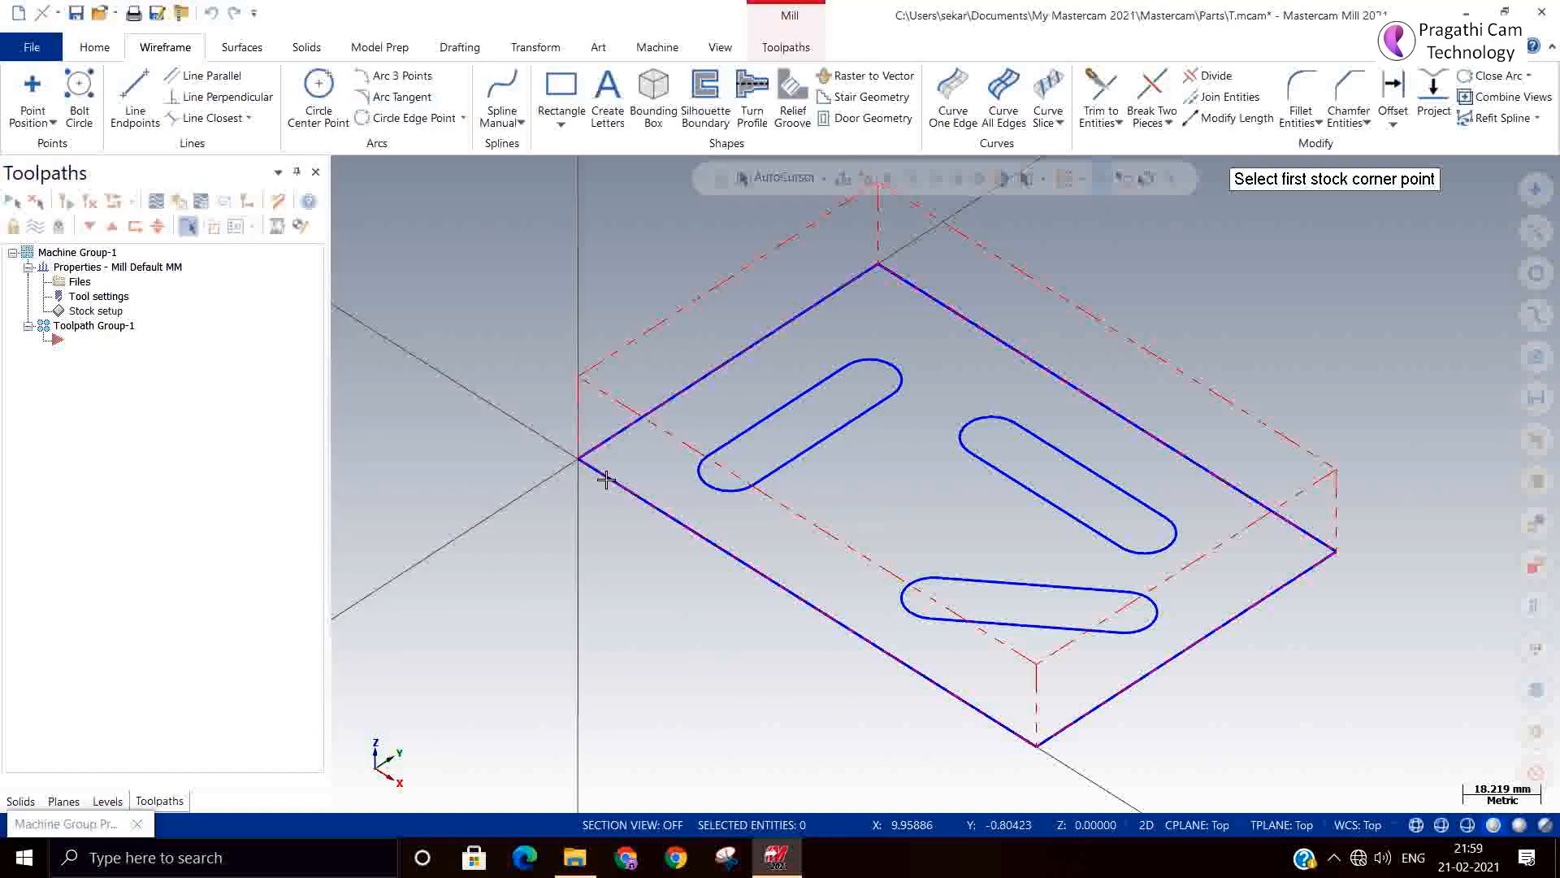
left_click(582, 463)
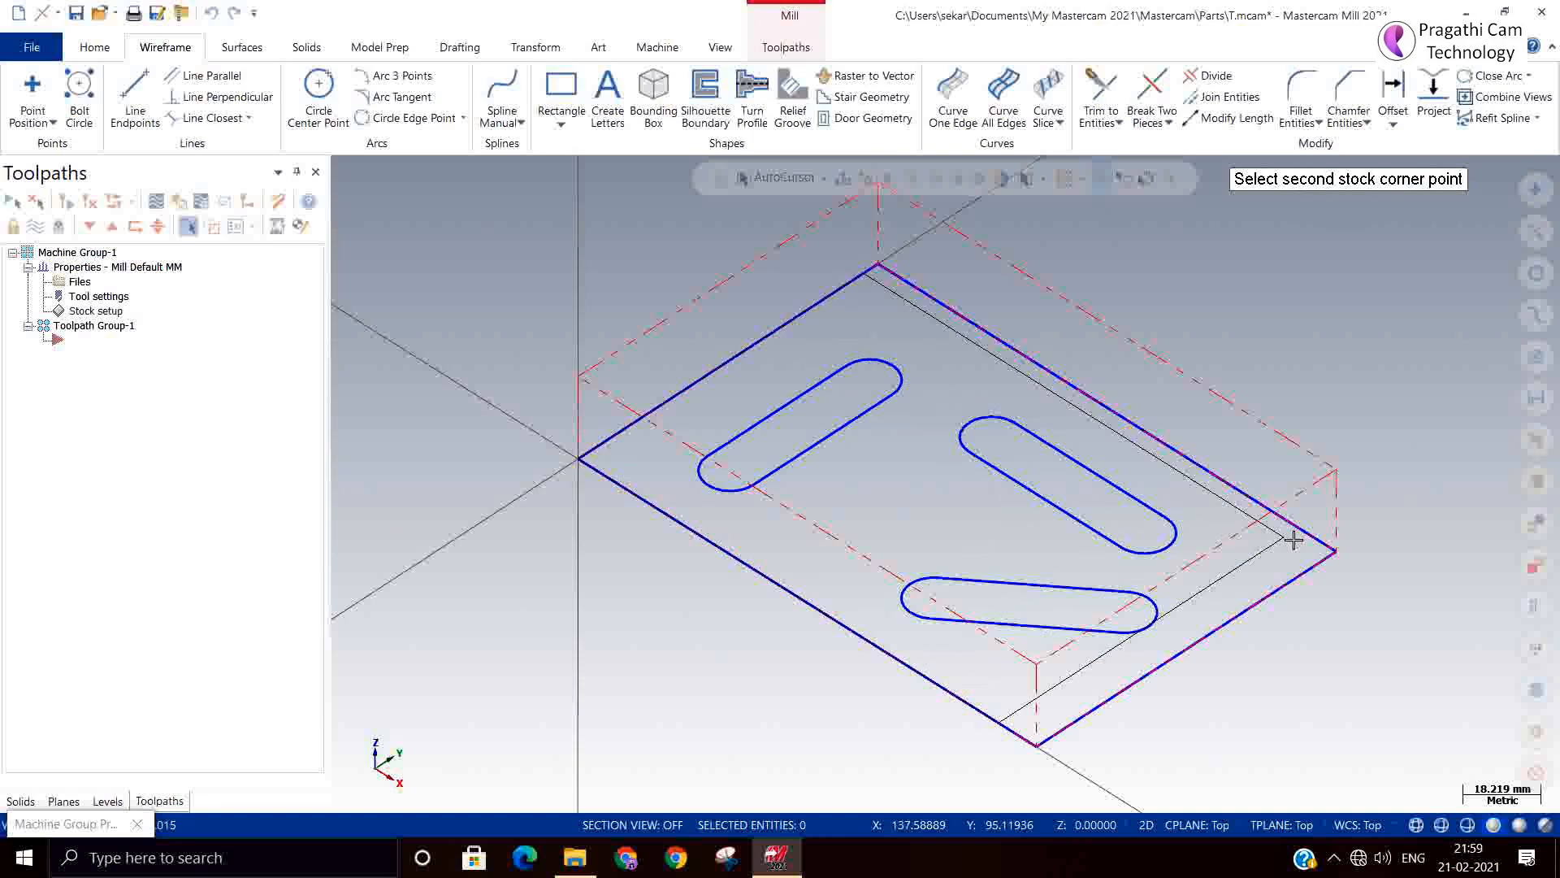
left_click(1335, 551)
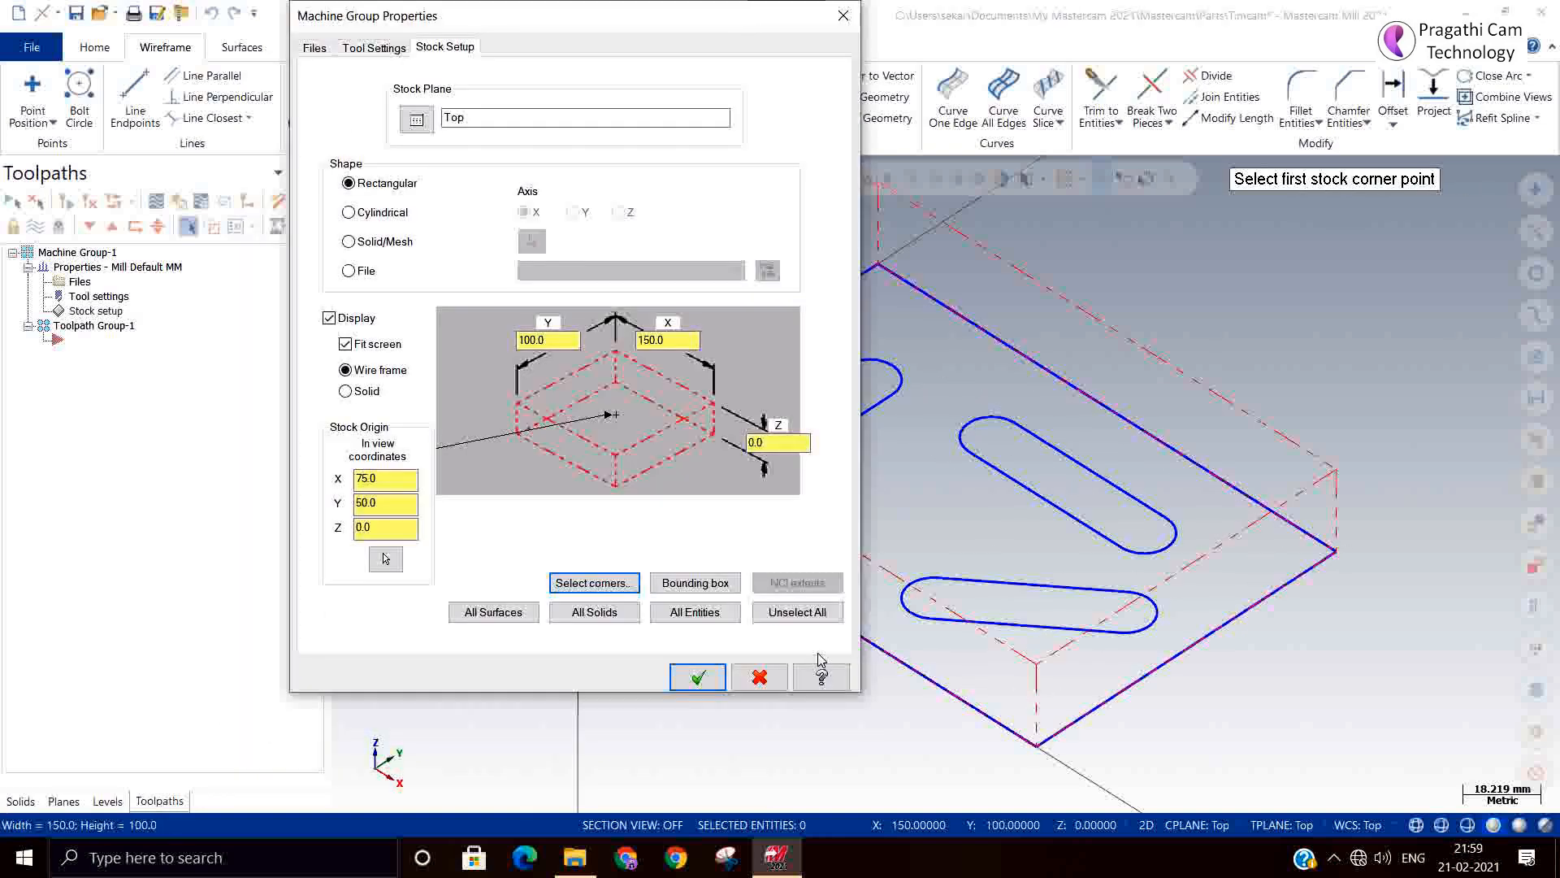
Set the Z thickness of the corner-defined stock to 25 mm and accept the stock setup.
left_click(782, 445)
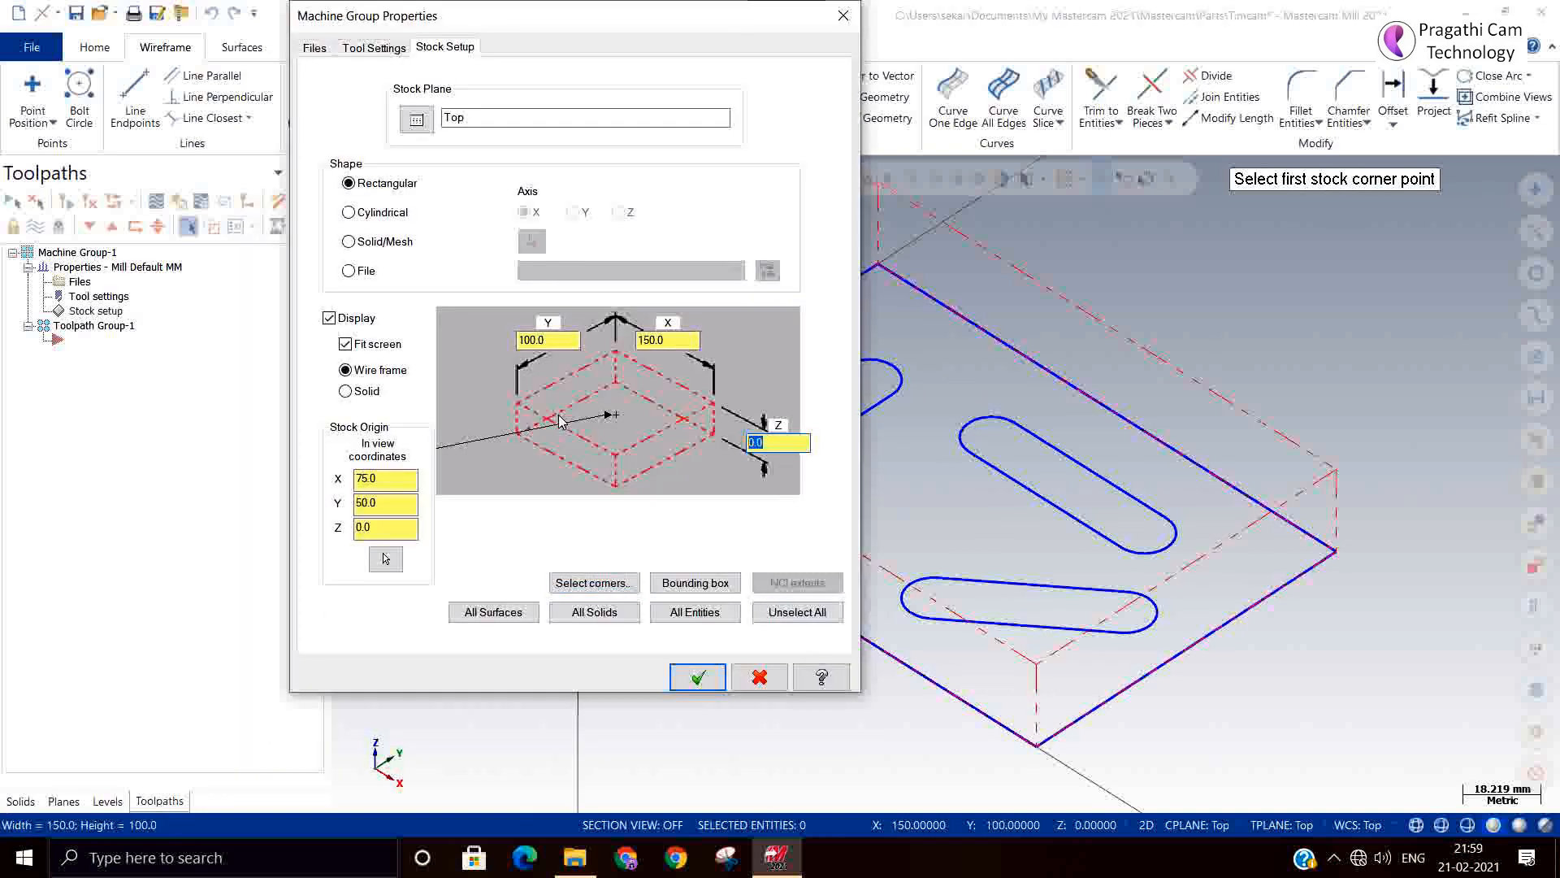
type("25")
left_click(699, 677)
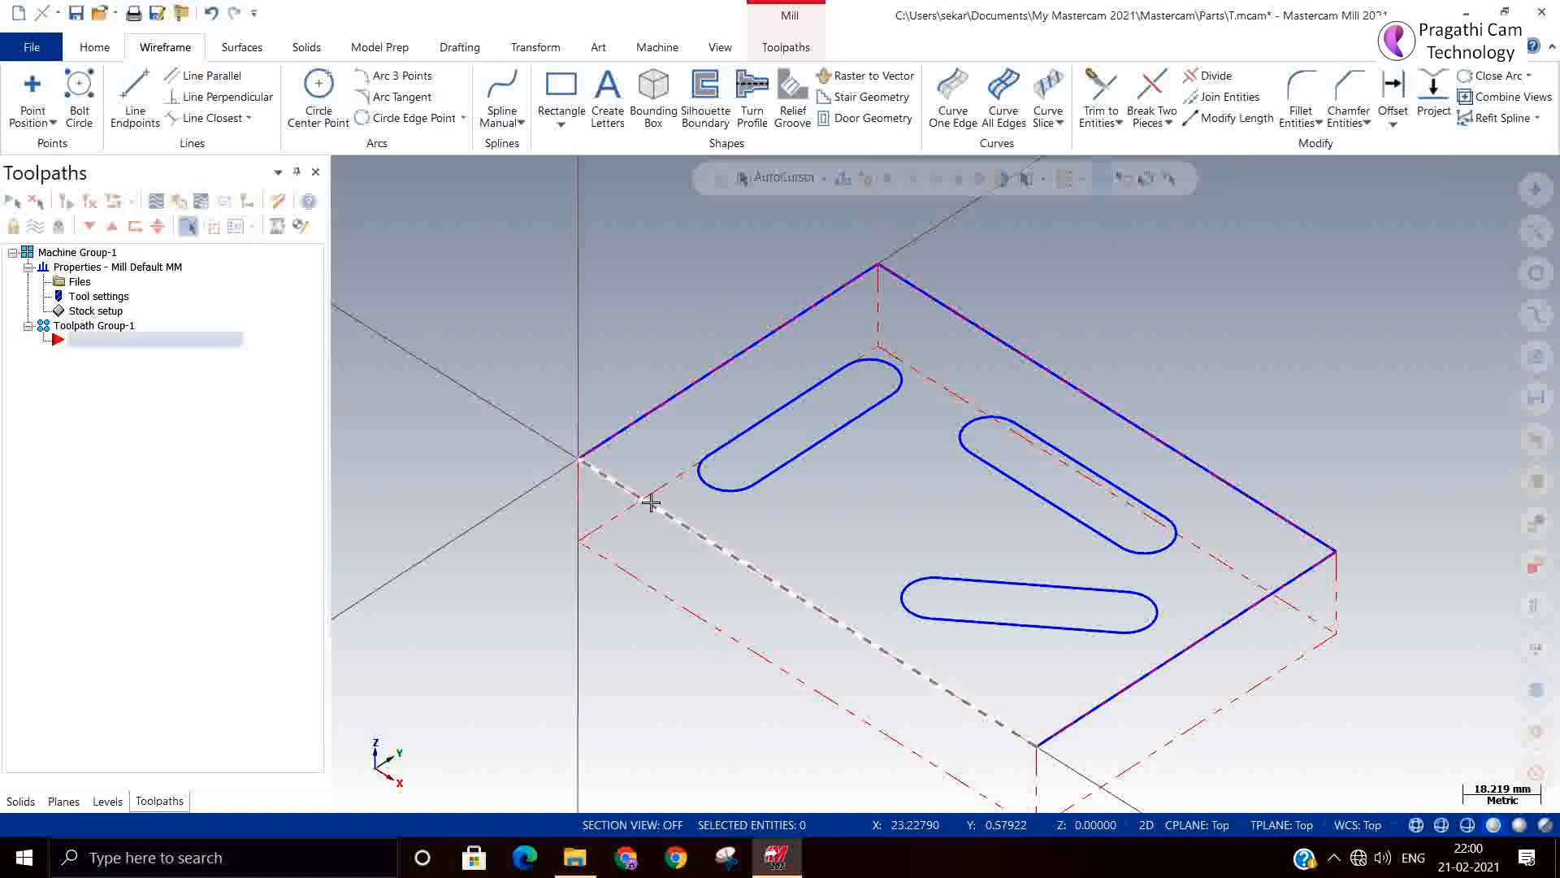
Dynamically analyze the vertical slot's end arc to check its radius and diameter.
scroll(656, 502, "down", 2)
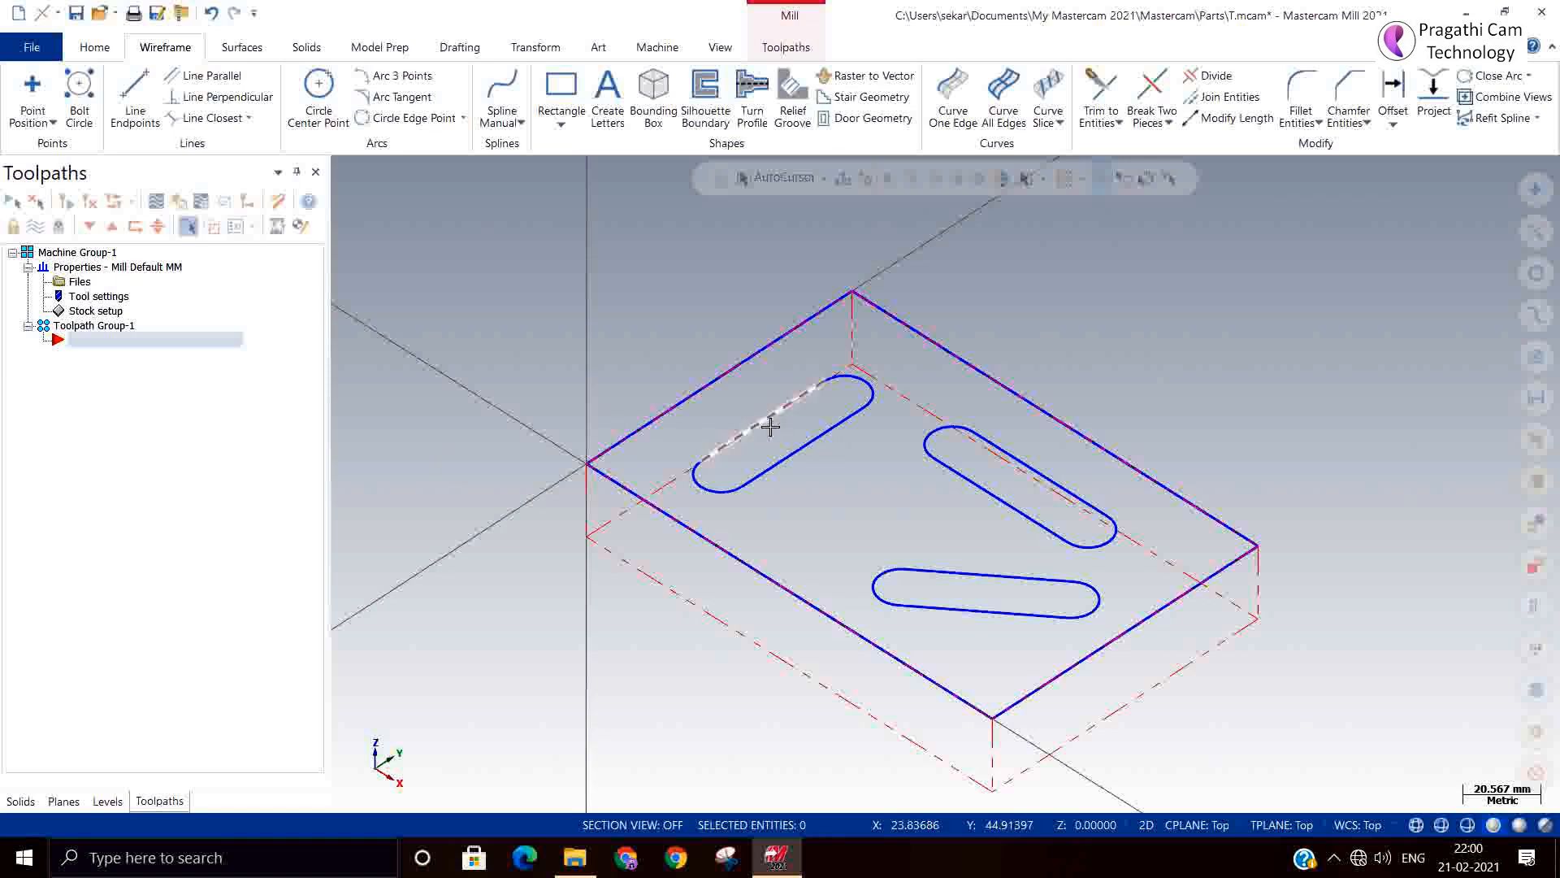
left_click(94, 49)
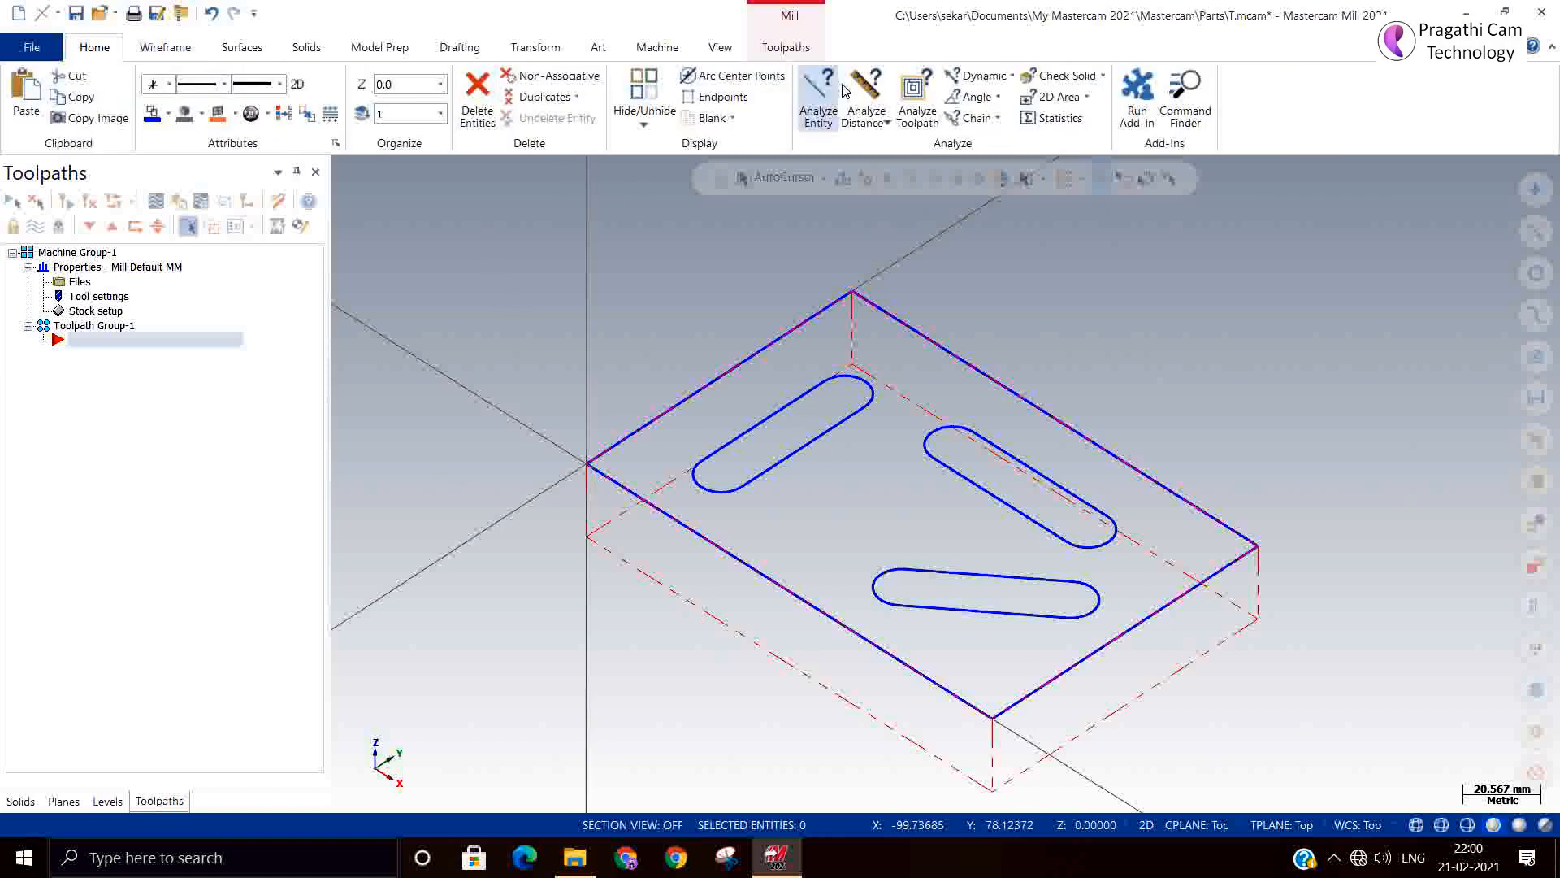
left_click(977, 75)
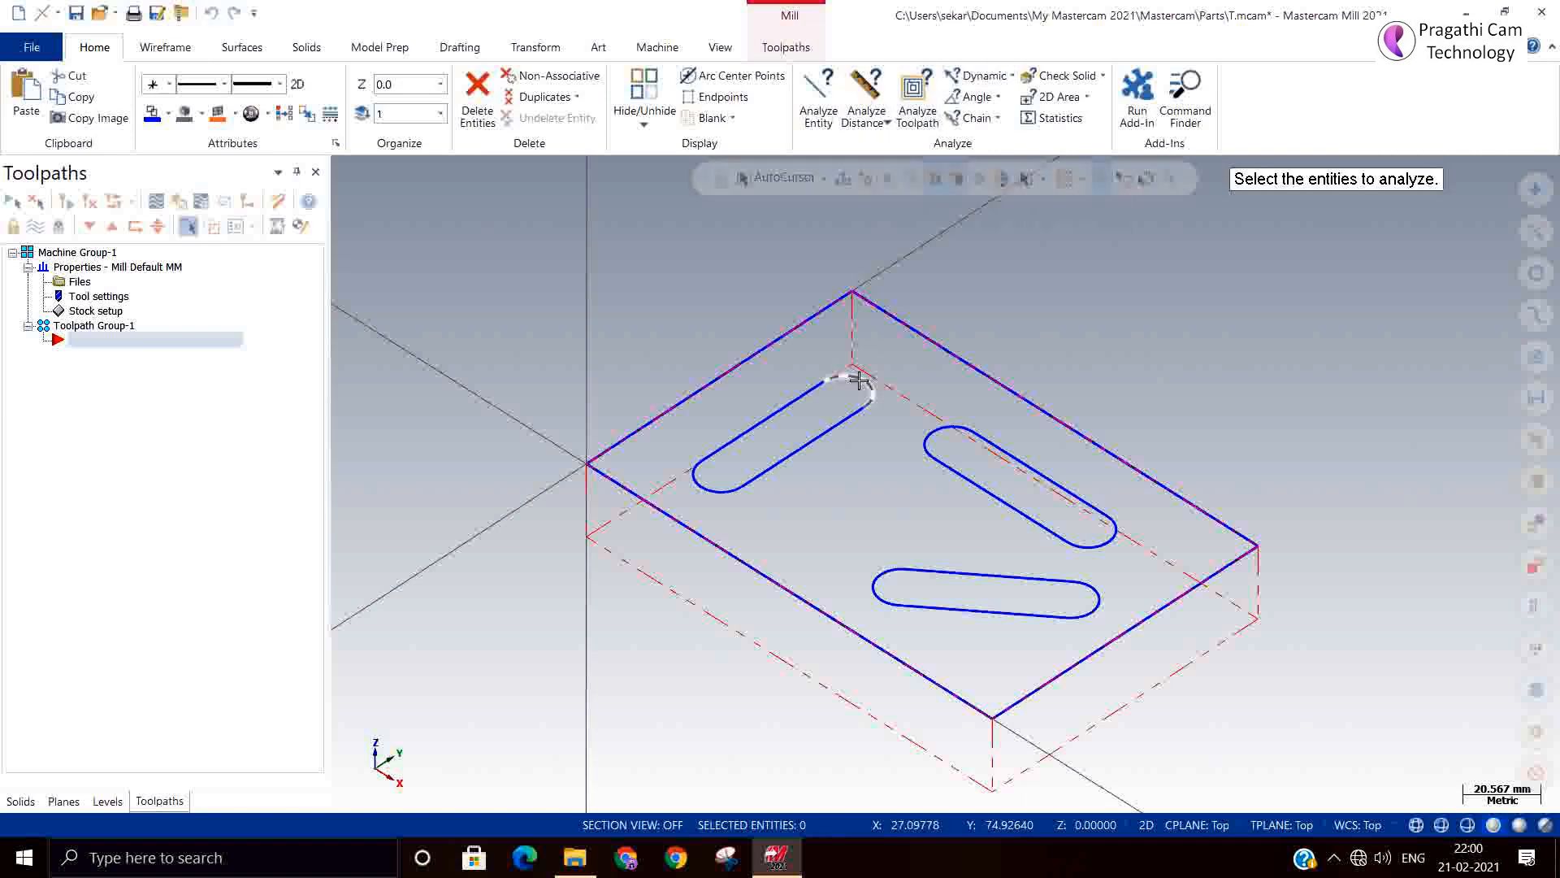
left_click(855, 377)
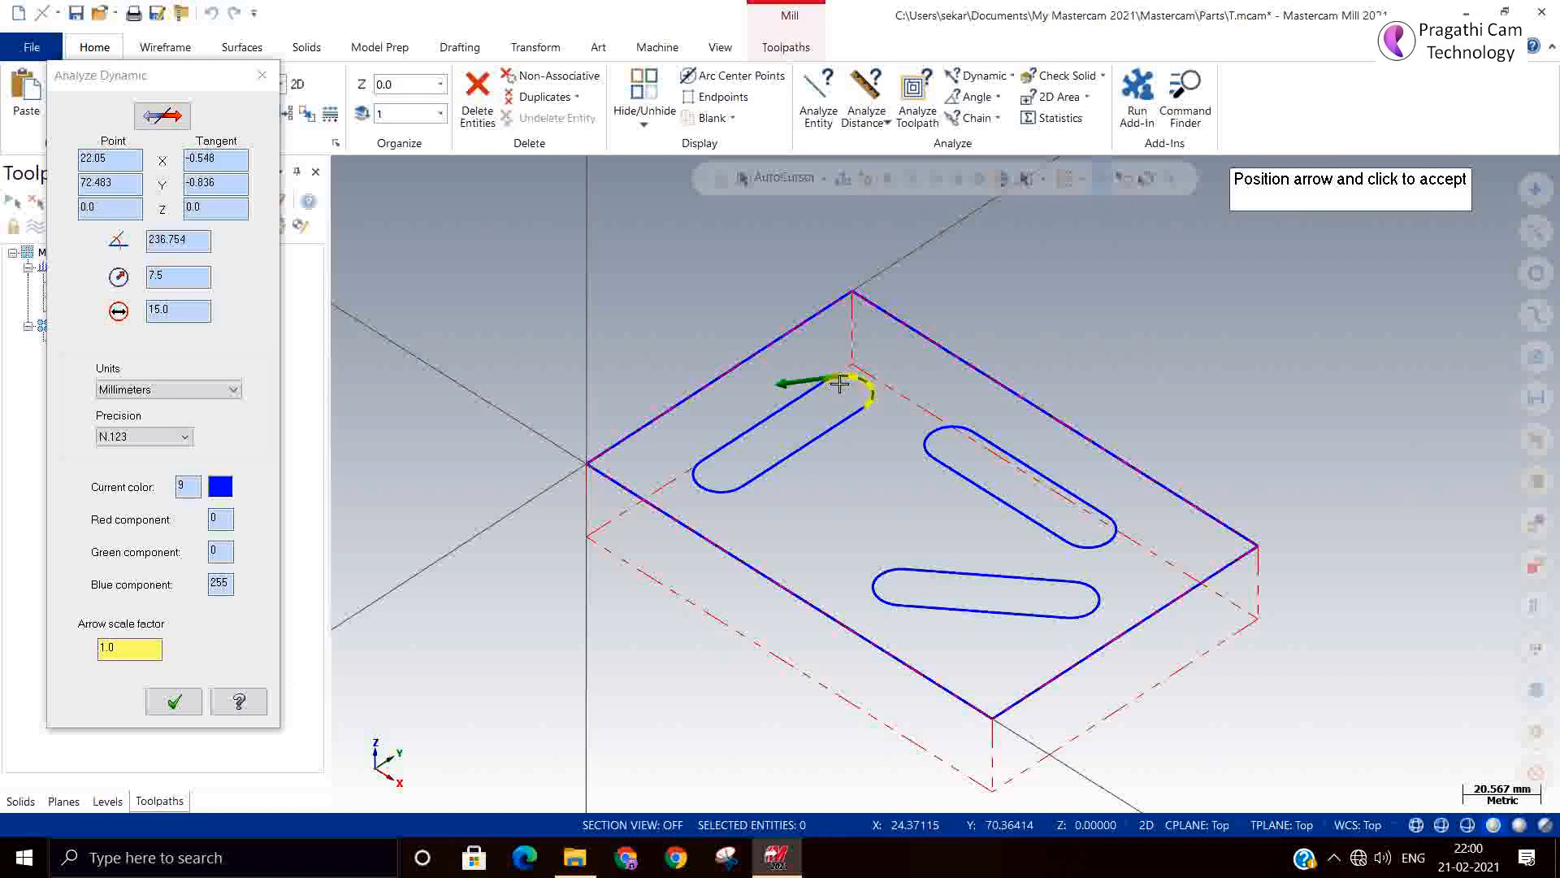
left_click(839, 382)
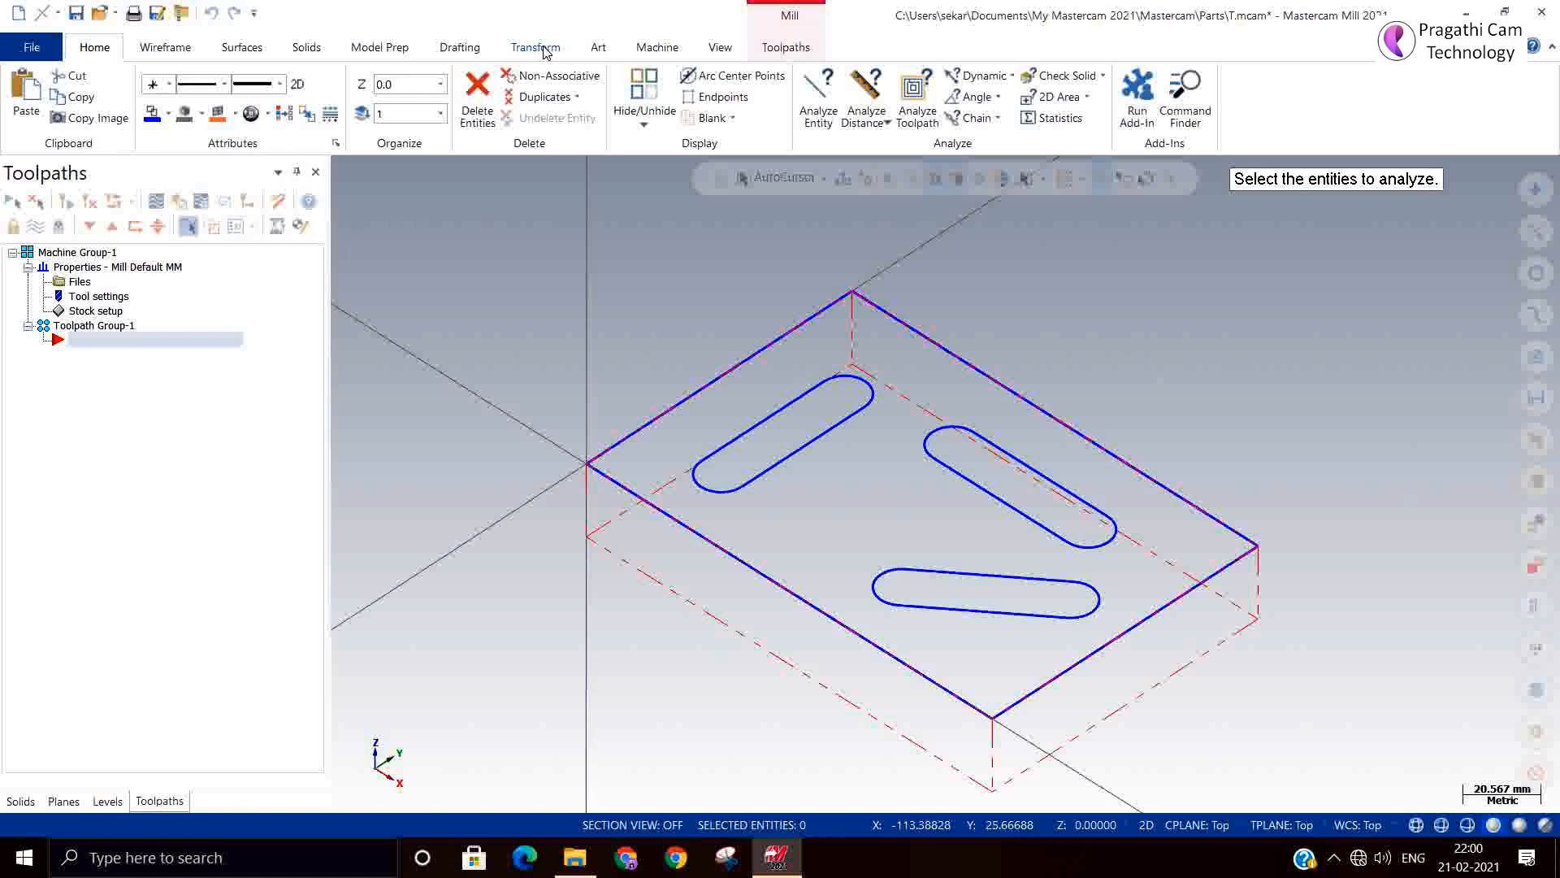
Start a Slot Mill toolpath and chain the complete outline of the vertical slot.
left_click(774, 57)
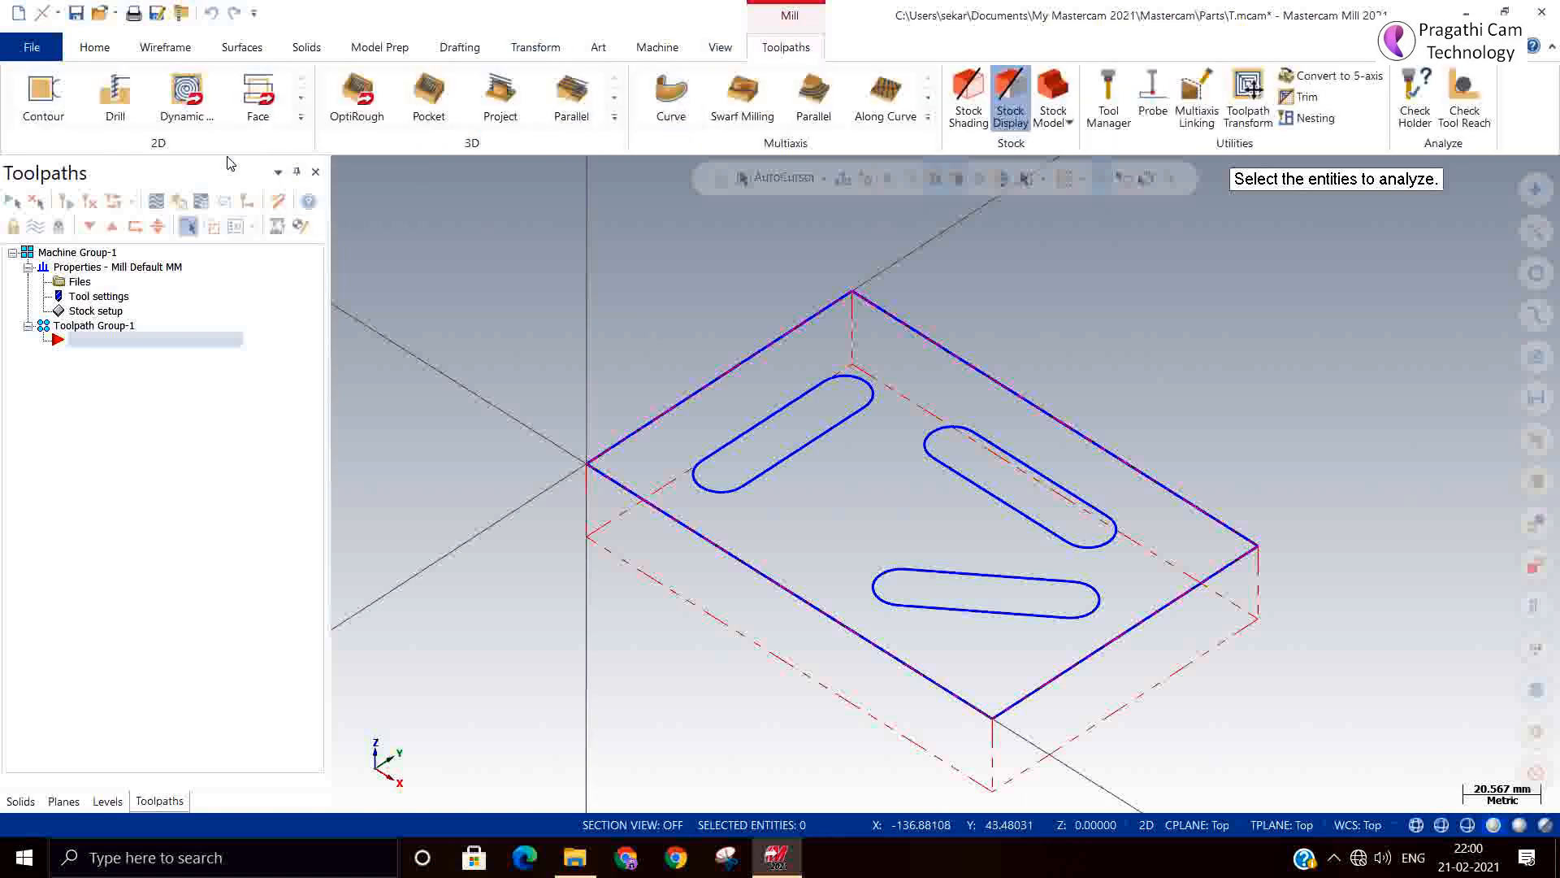
left_click(301, 120)
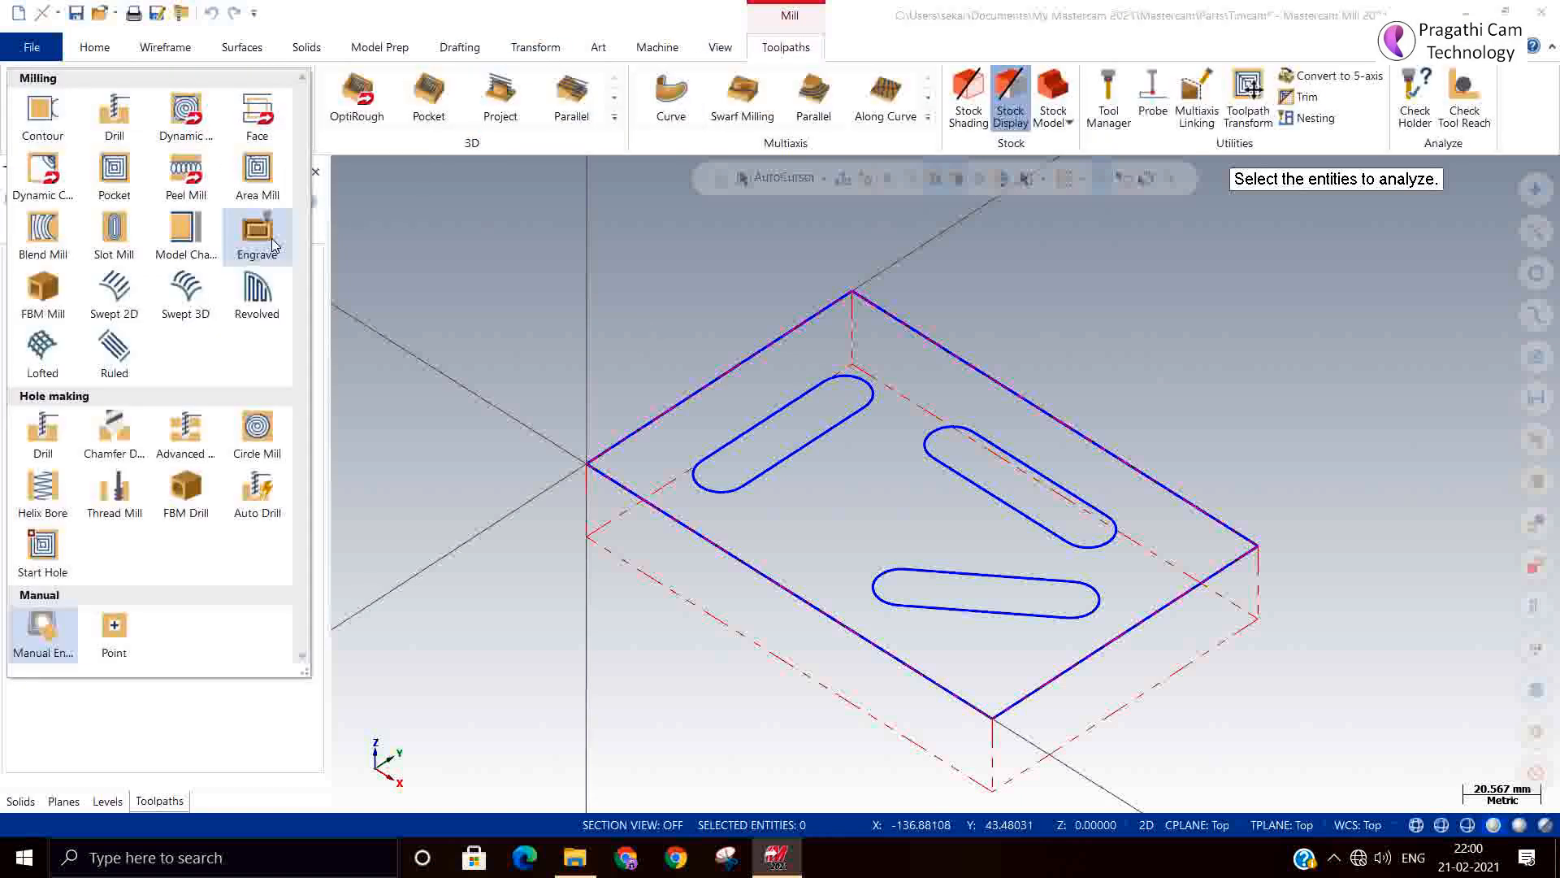
left_click(115, 230)
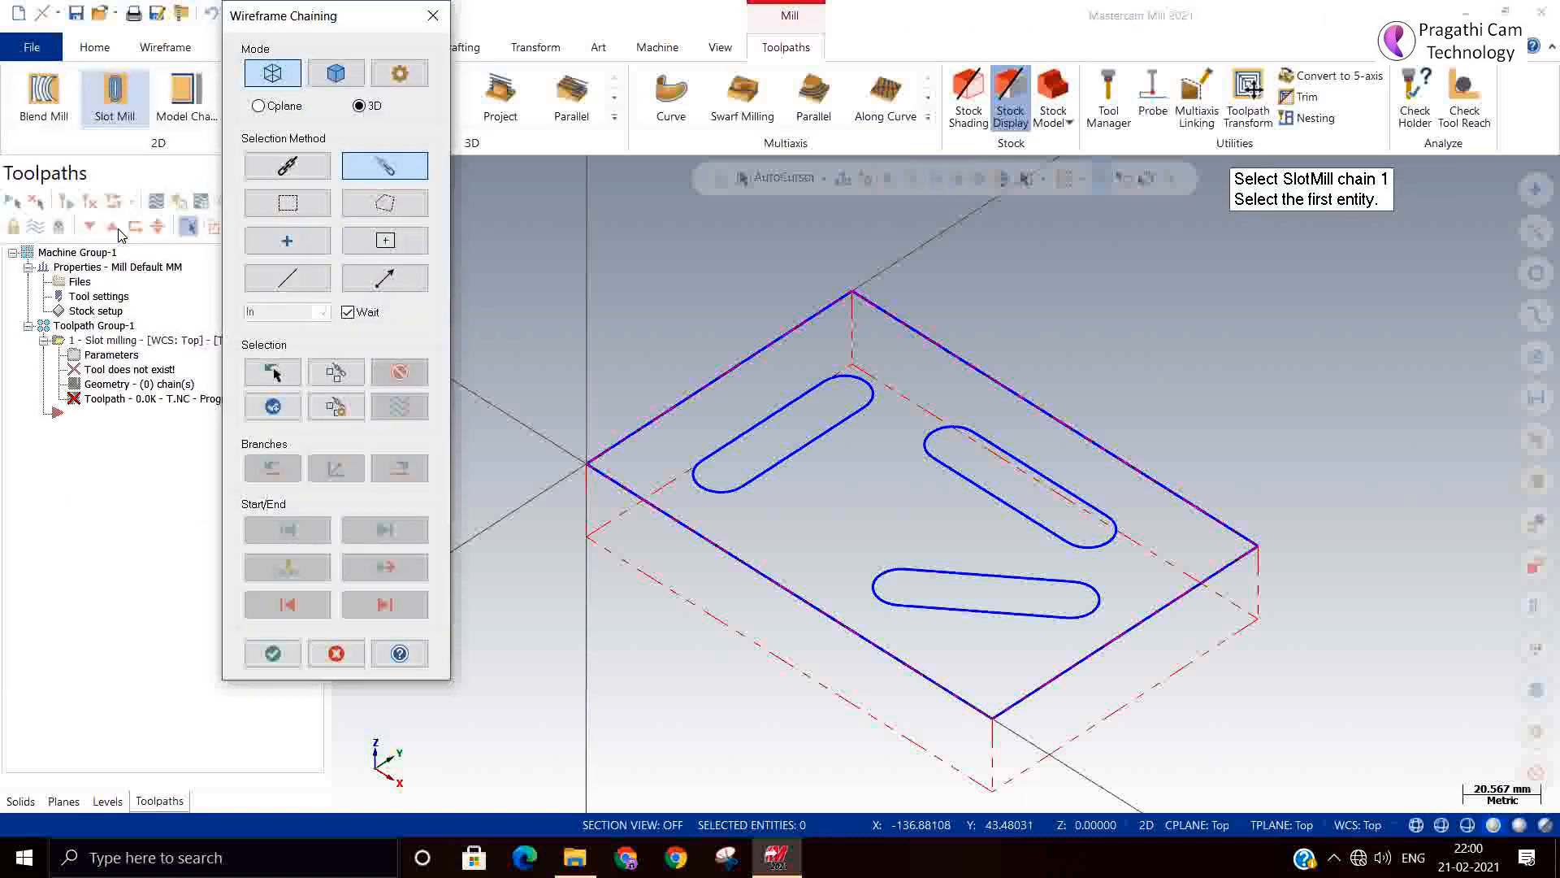
left_click(722, 443)
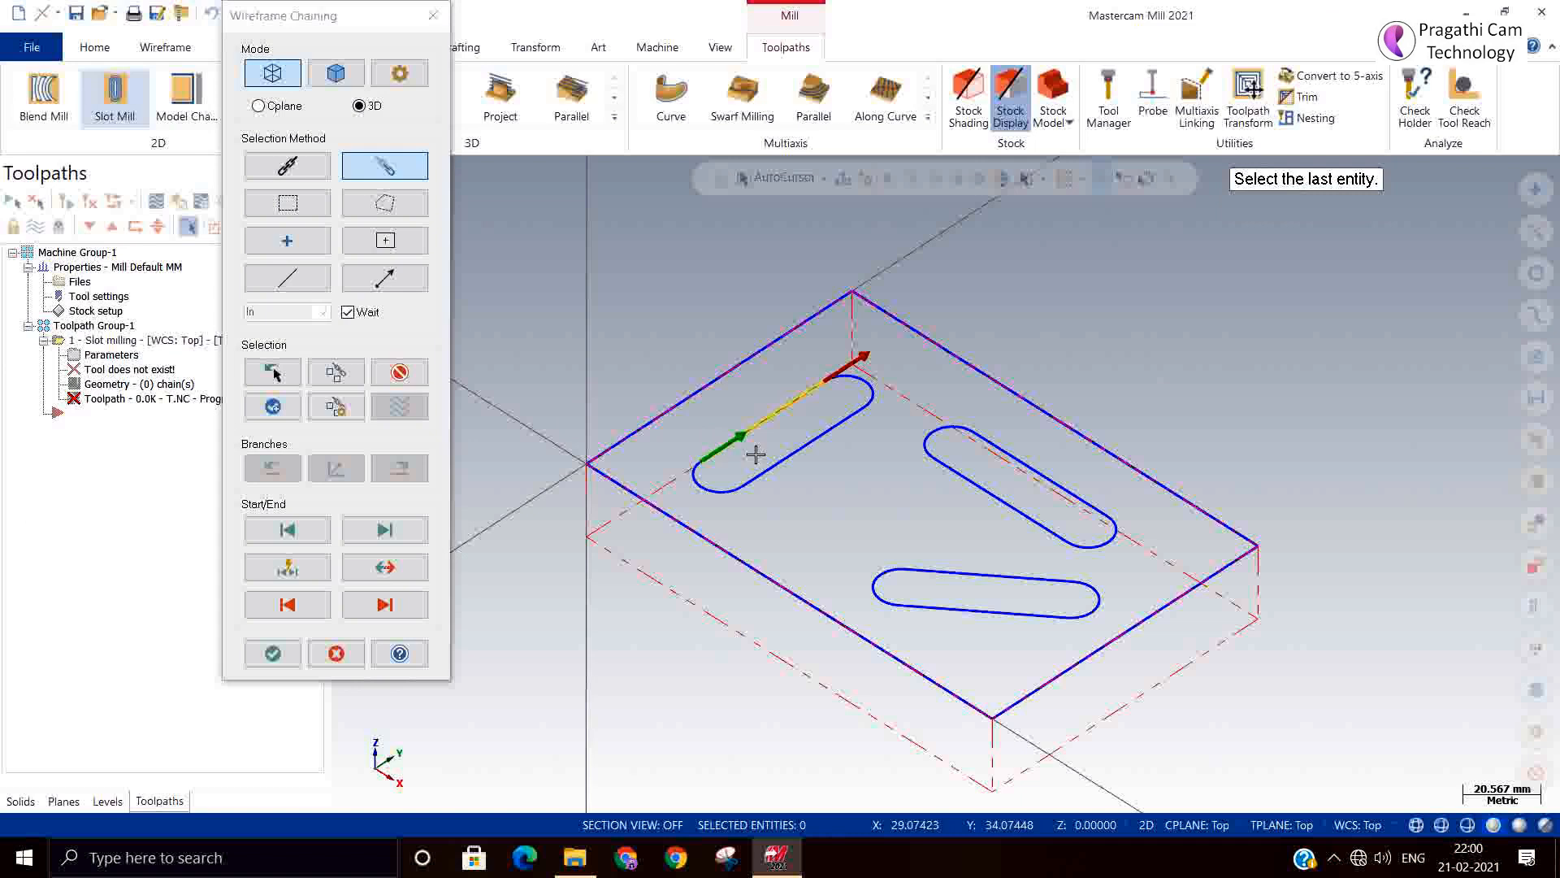
left_click(696, 478)
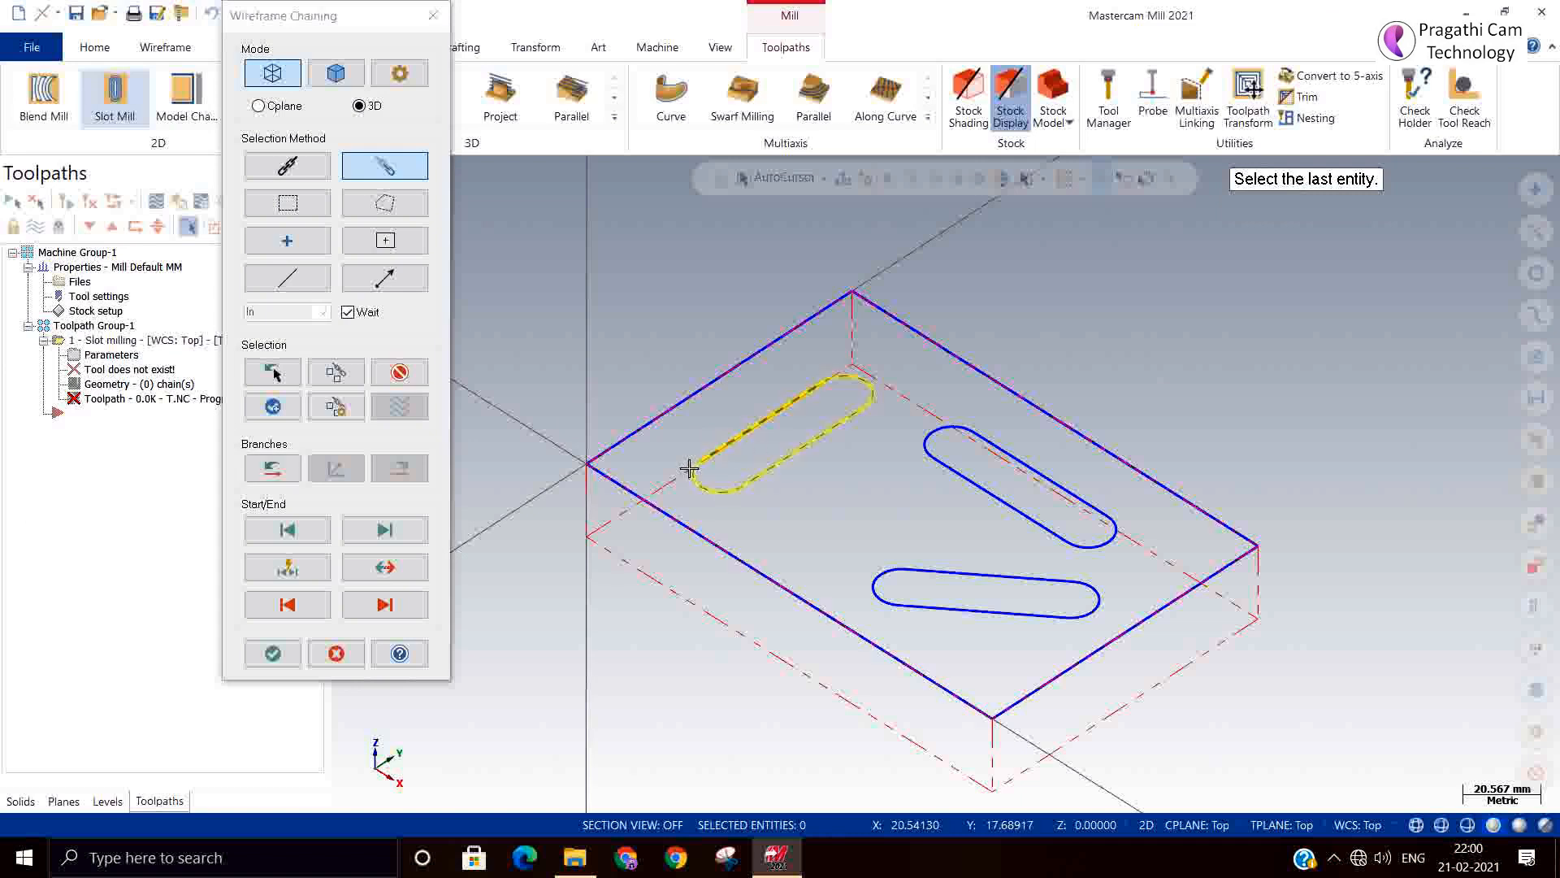
Chain the outlines of the horizontal and angled slots as well, and accept the chain selection.
left_click(990, 443)
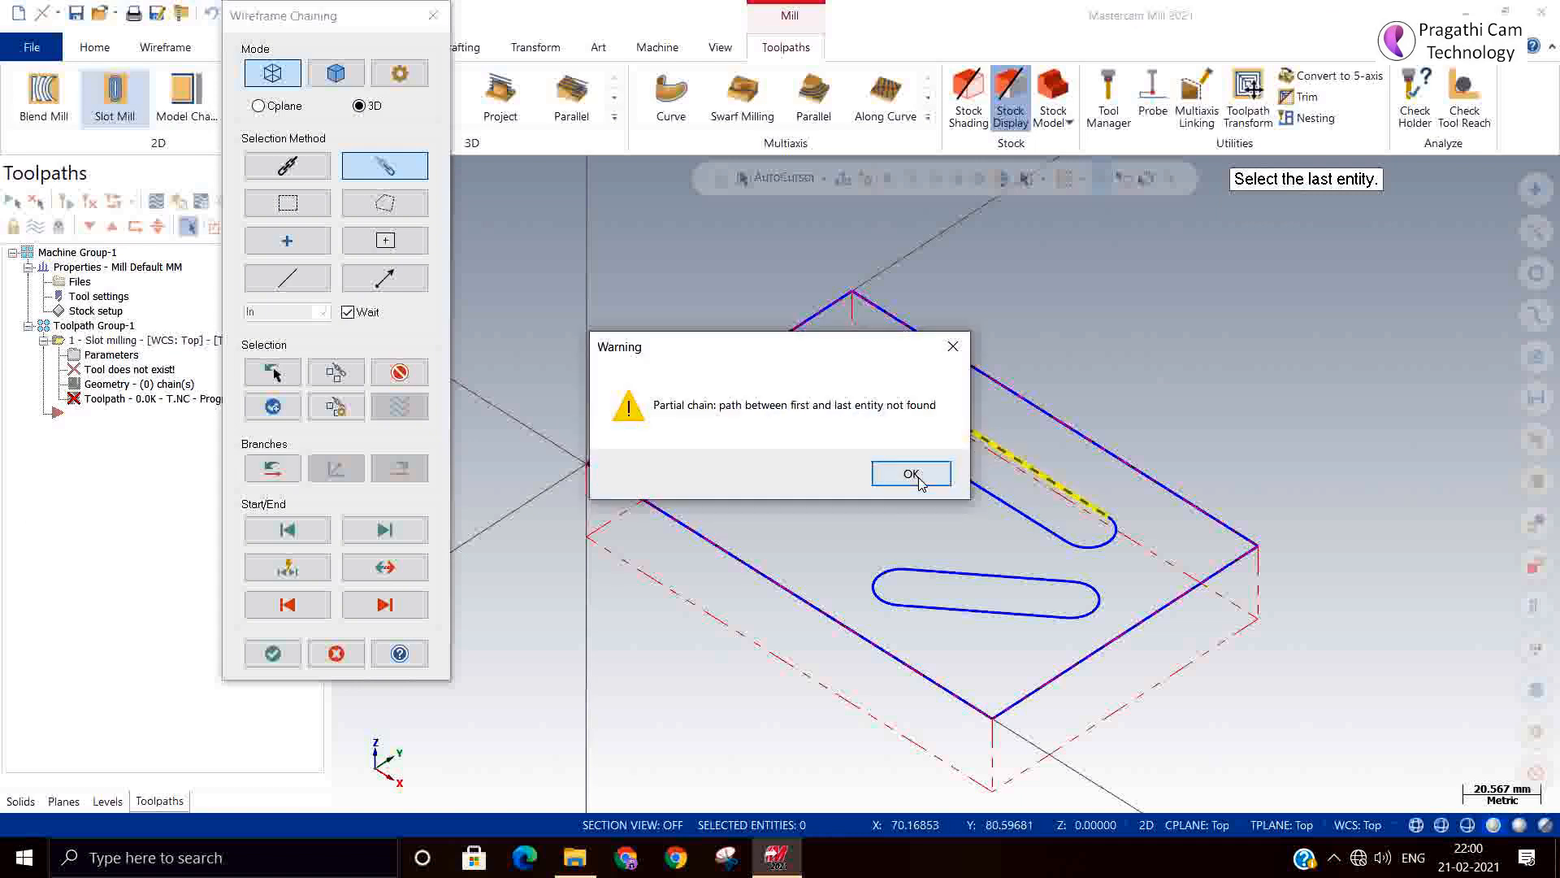
left_click(909, 474)
left_click(335, 410)
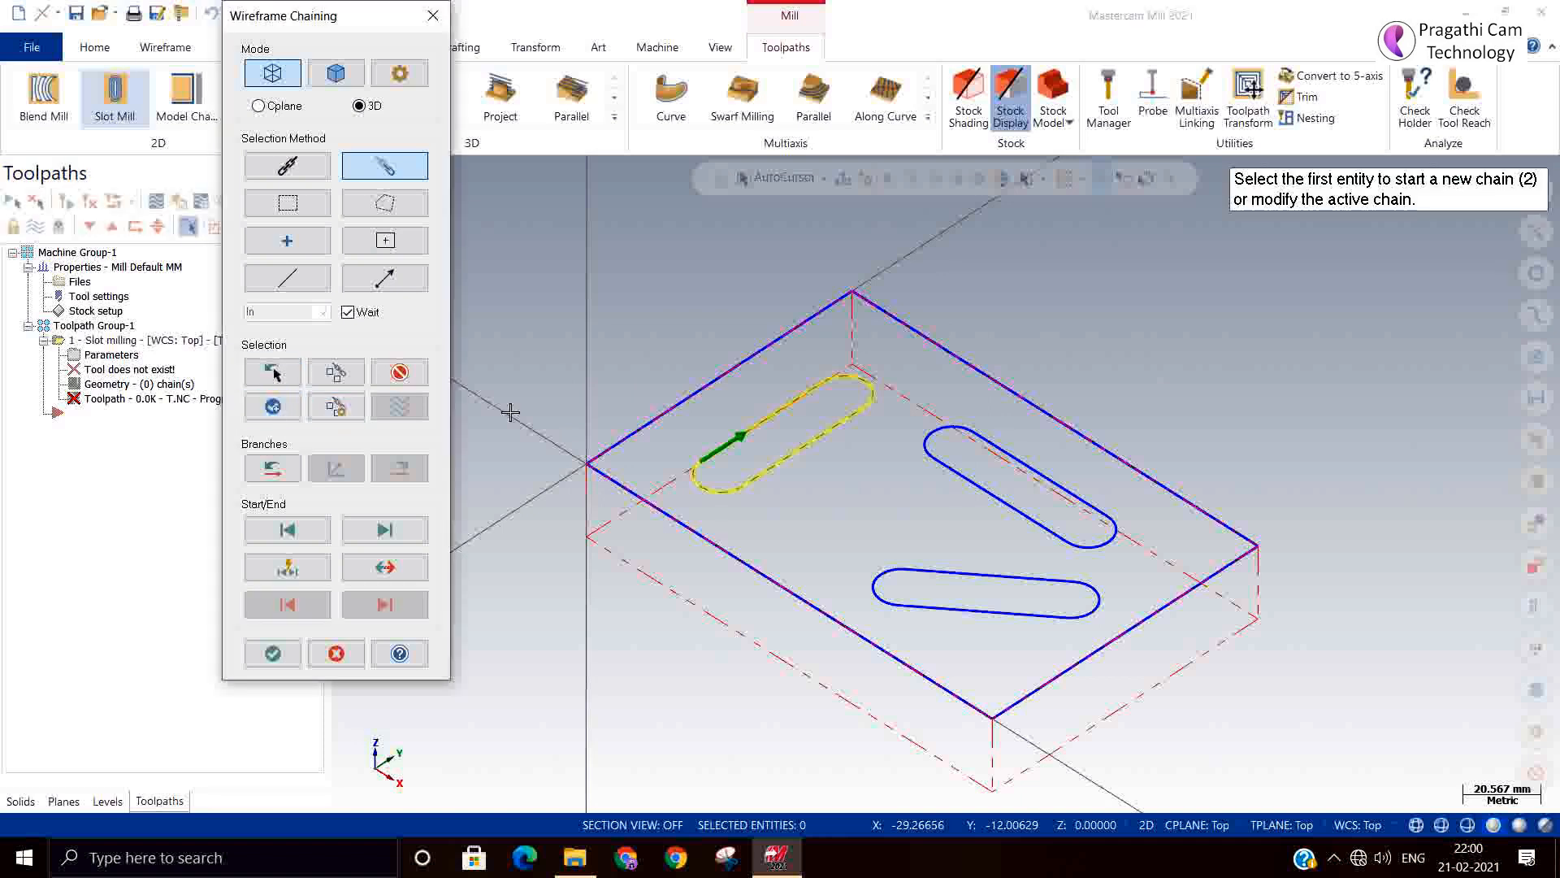
left_click(979, 436)
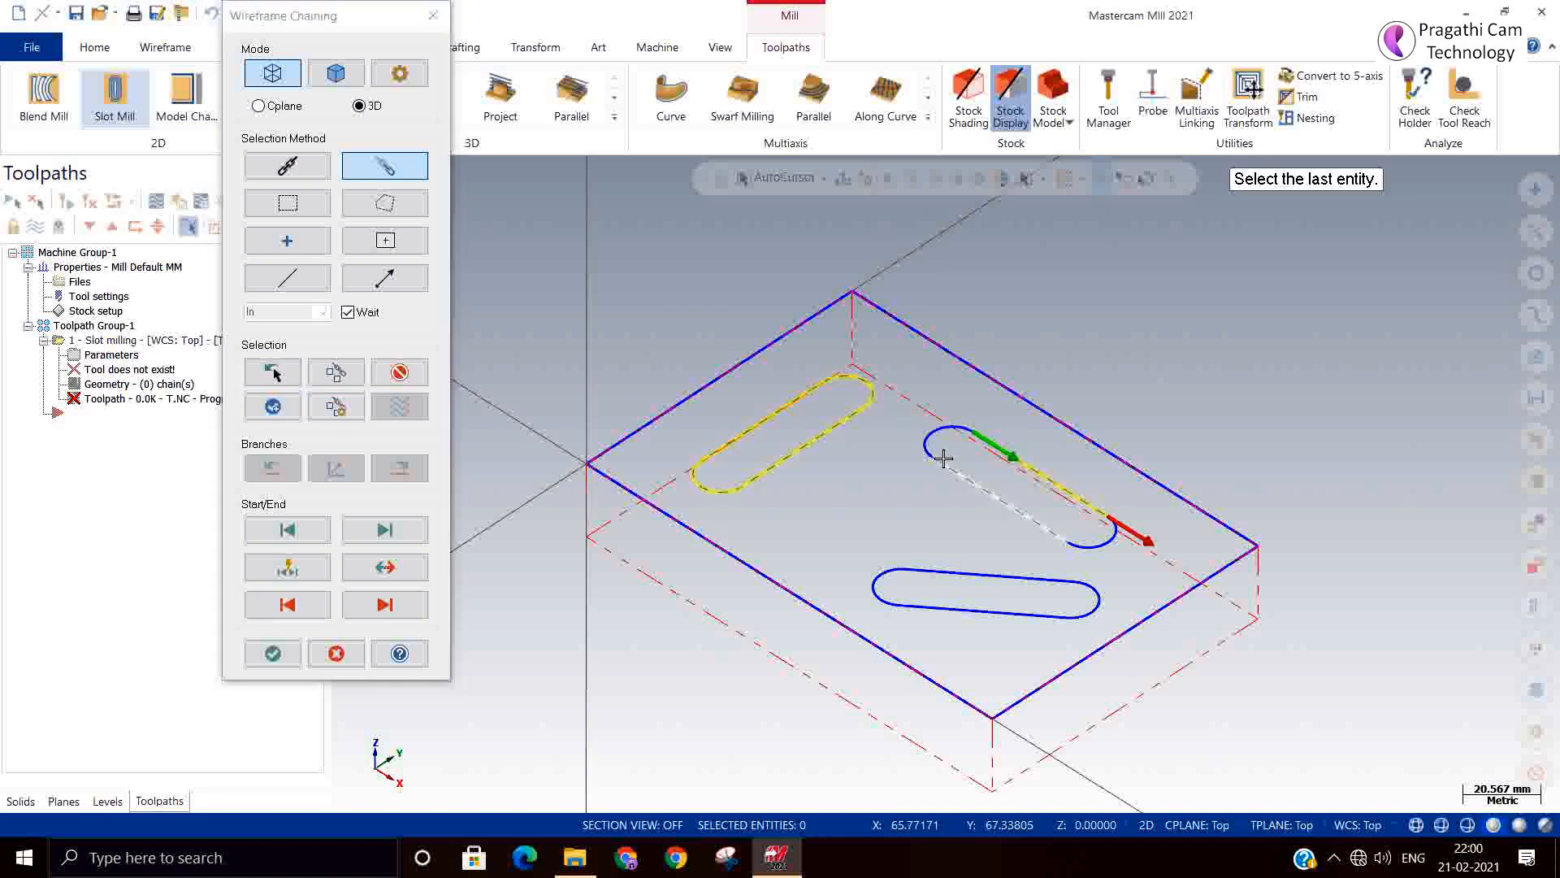
left_click(273, 406)
left_click(933, 573)
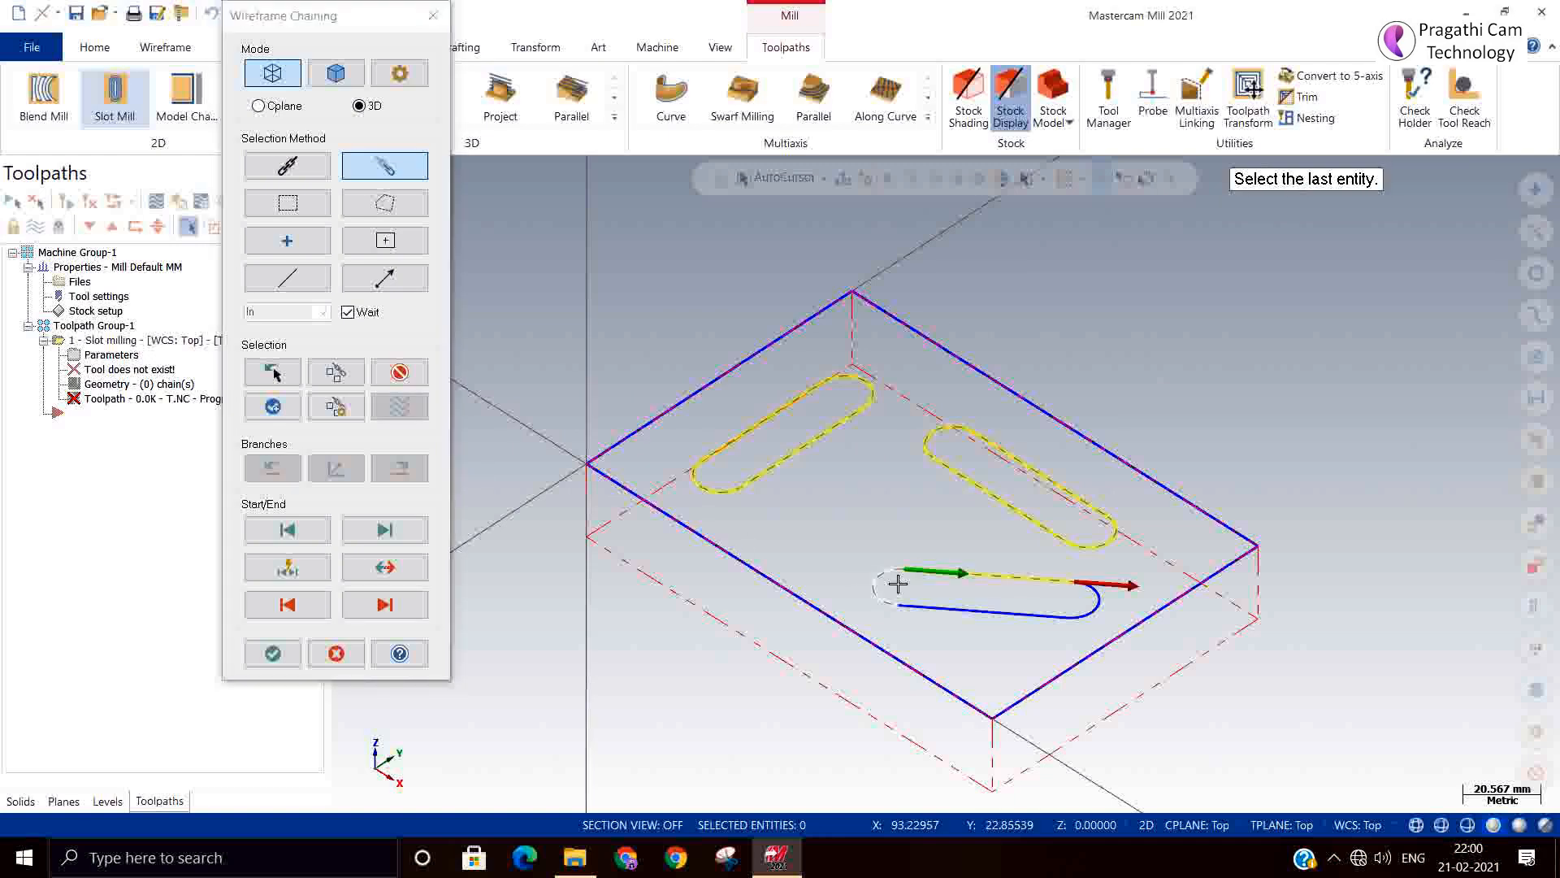
left_click(273, 654)
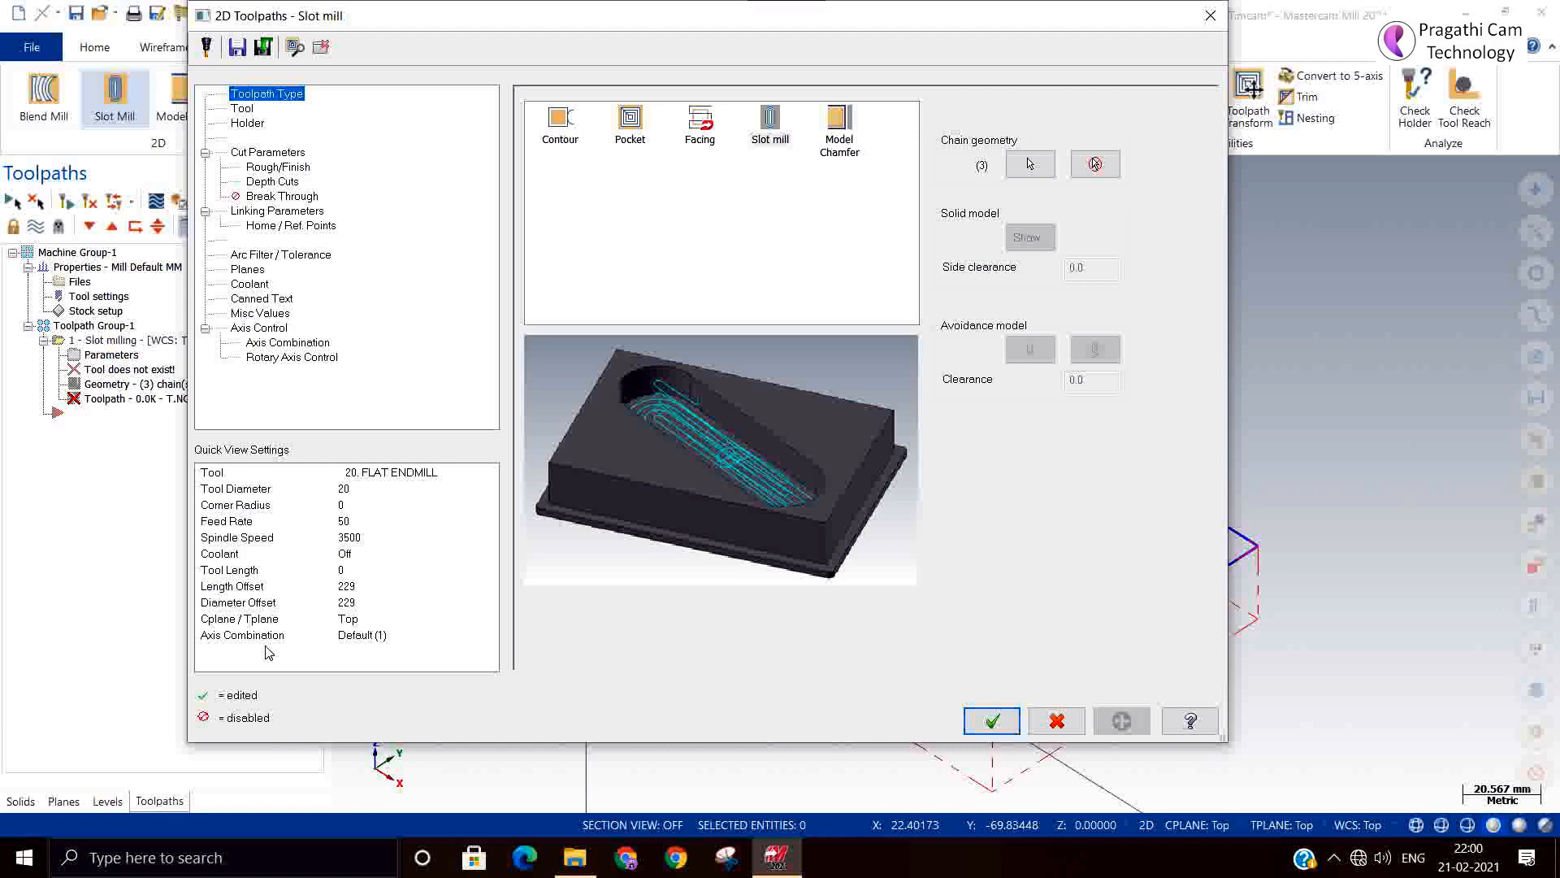
Choose FLAT END MILL-10 from the tool library as the slot mill's cutting tool.
left_click(240, 110)
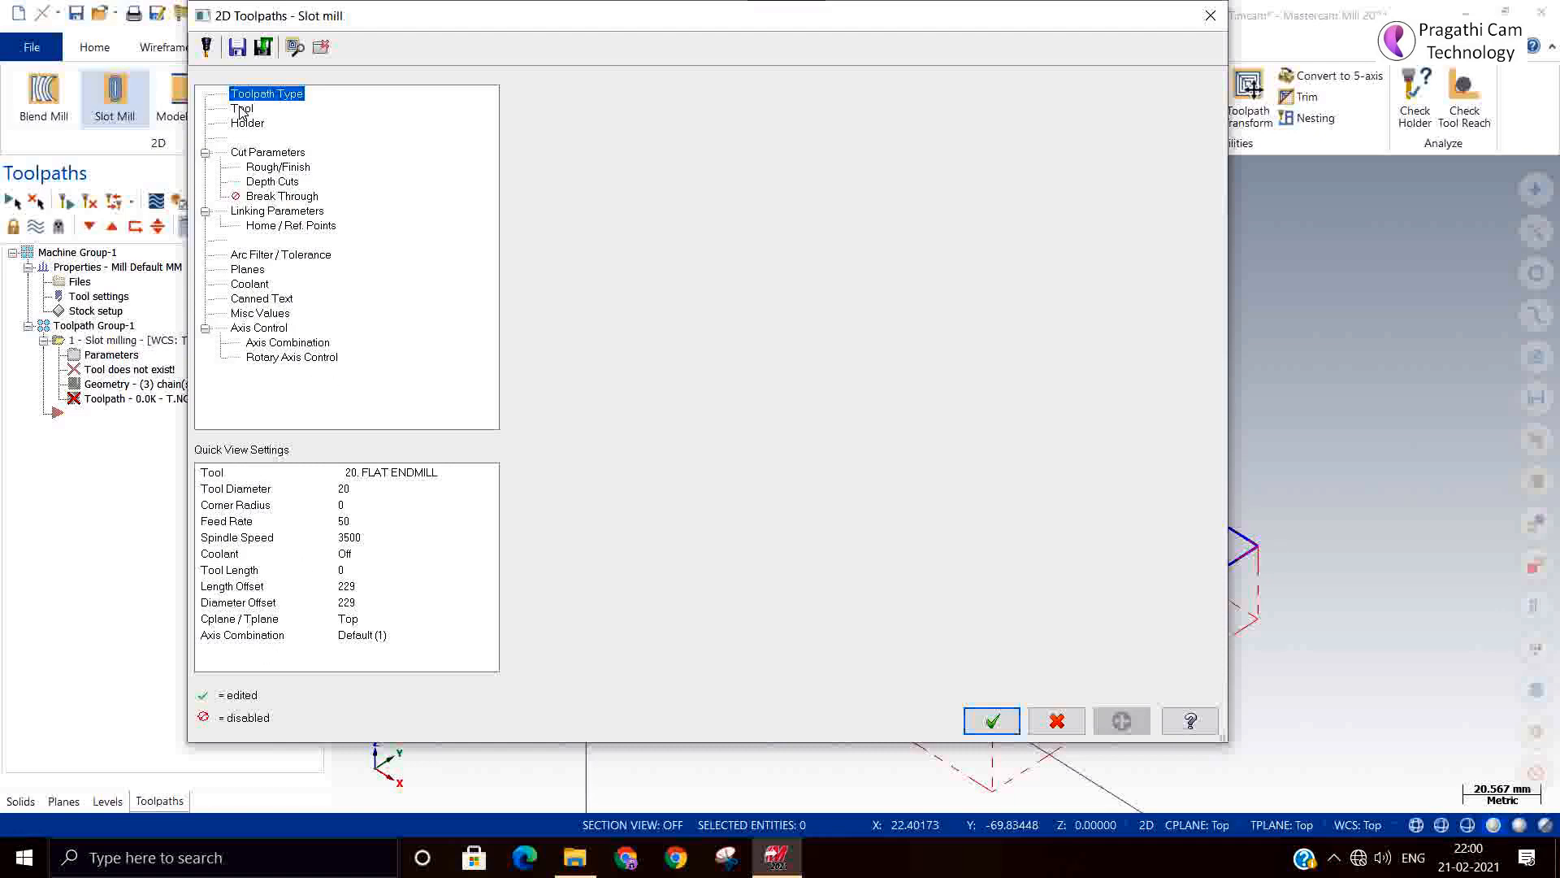
left_click(561, 431)
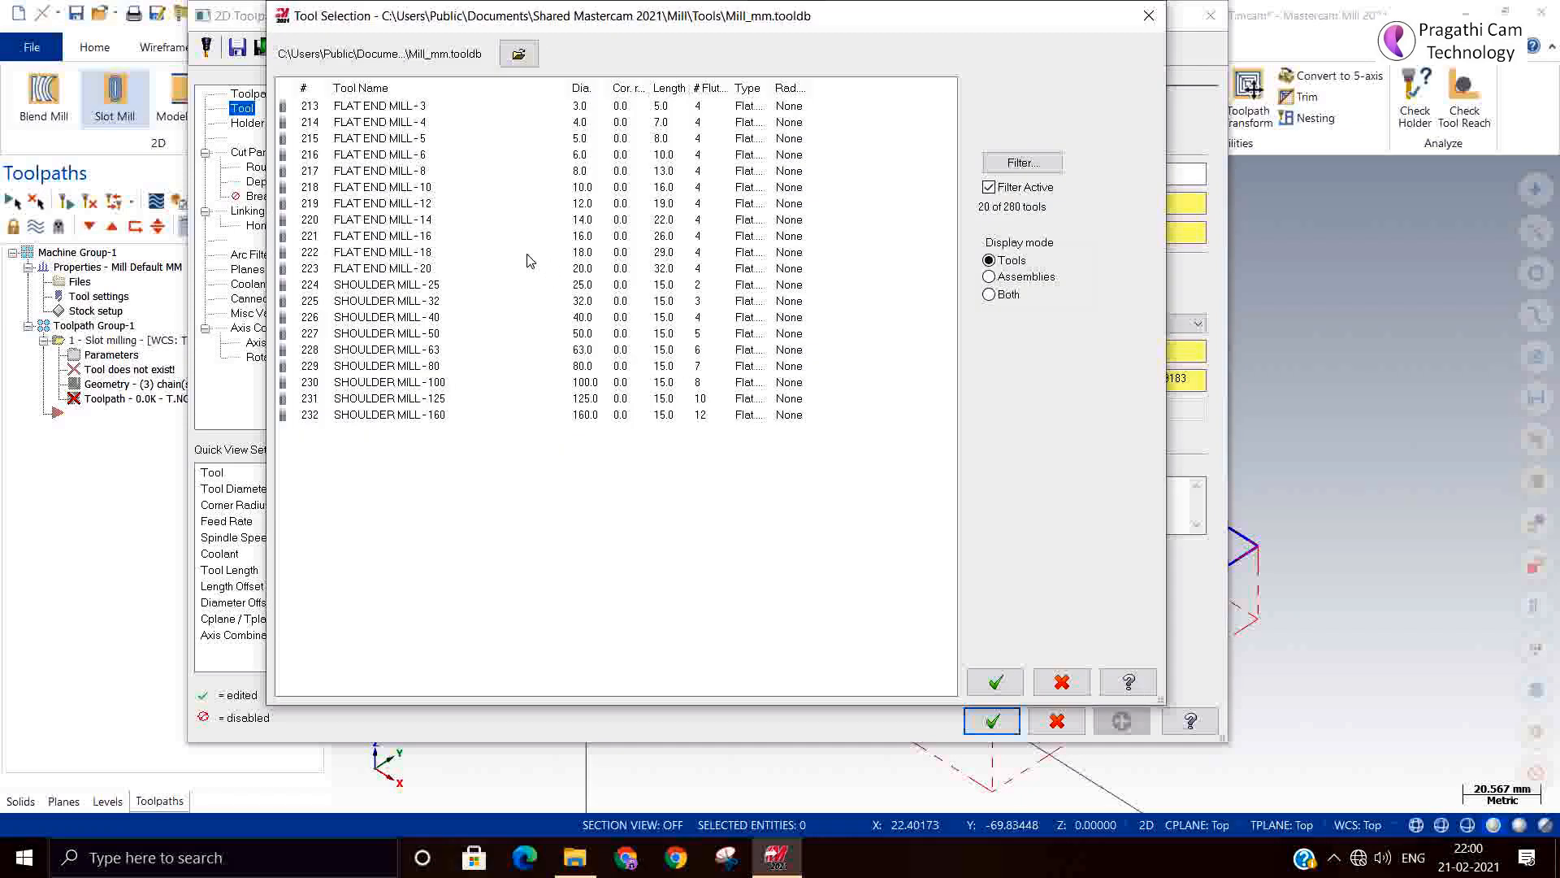
left_click(411, 193)
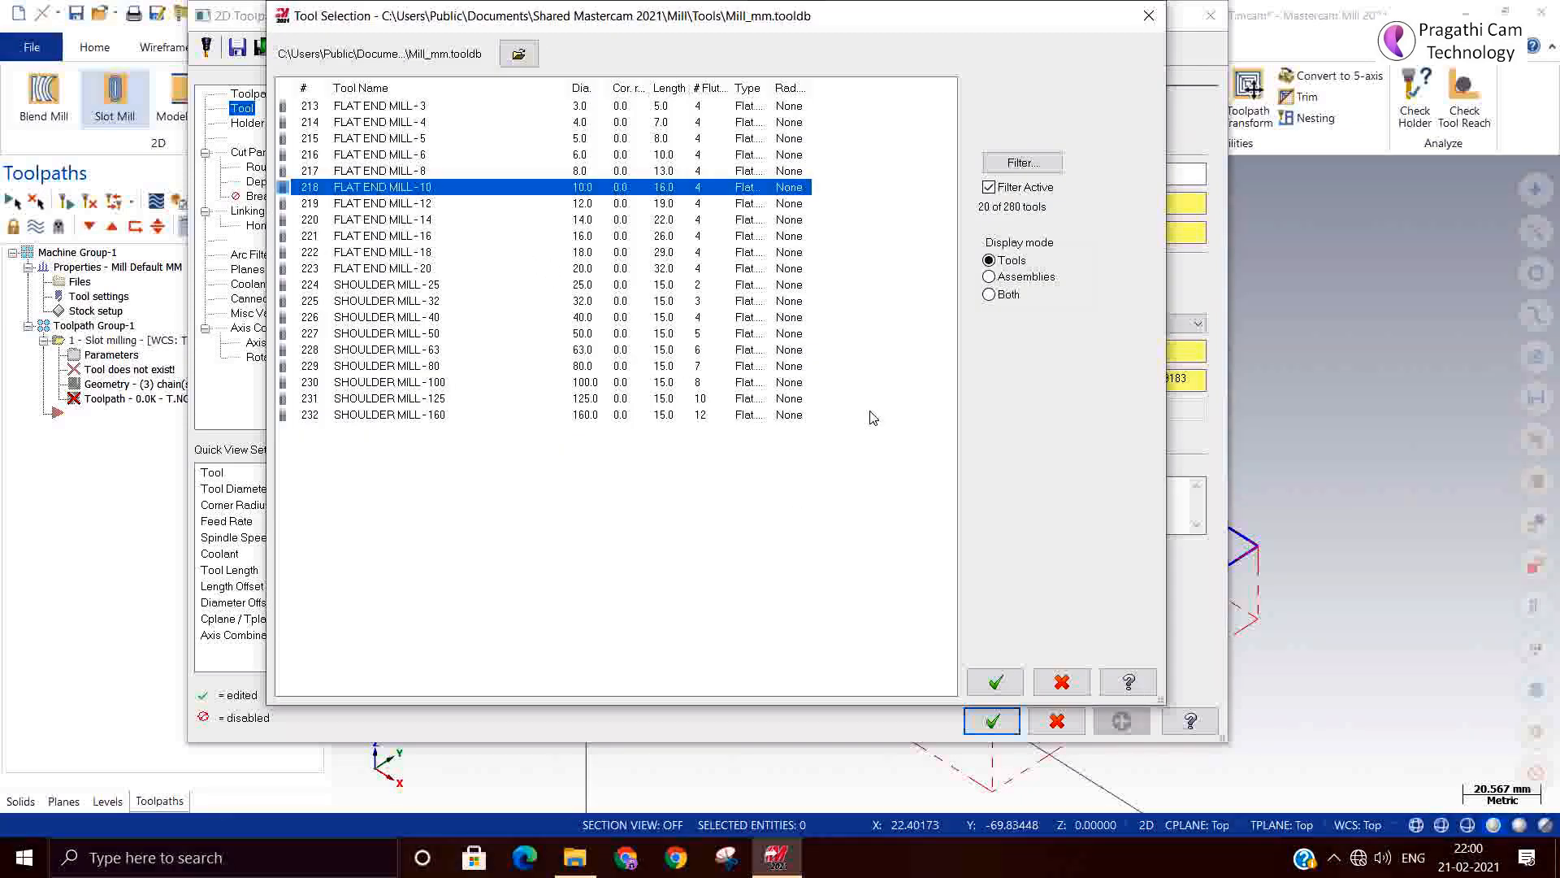
left_click(995, 683)
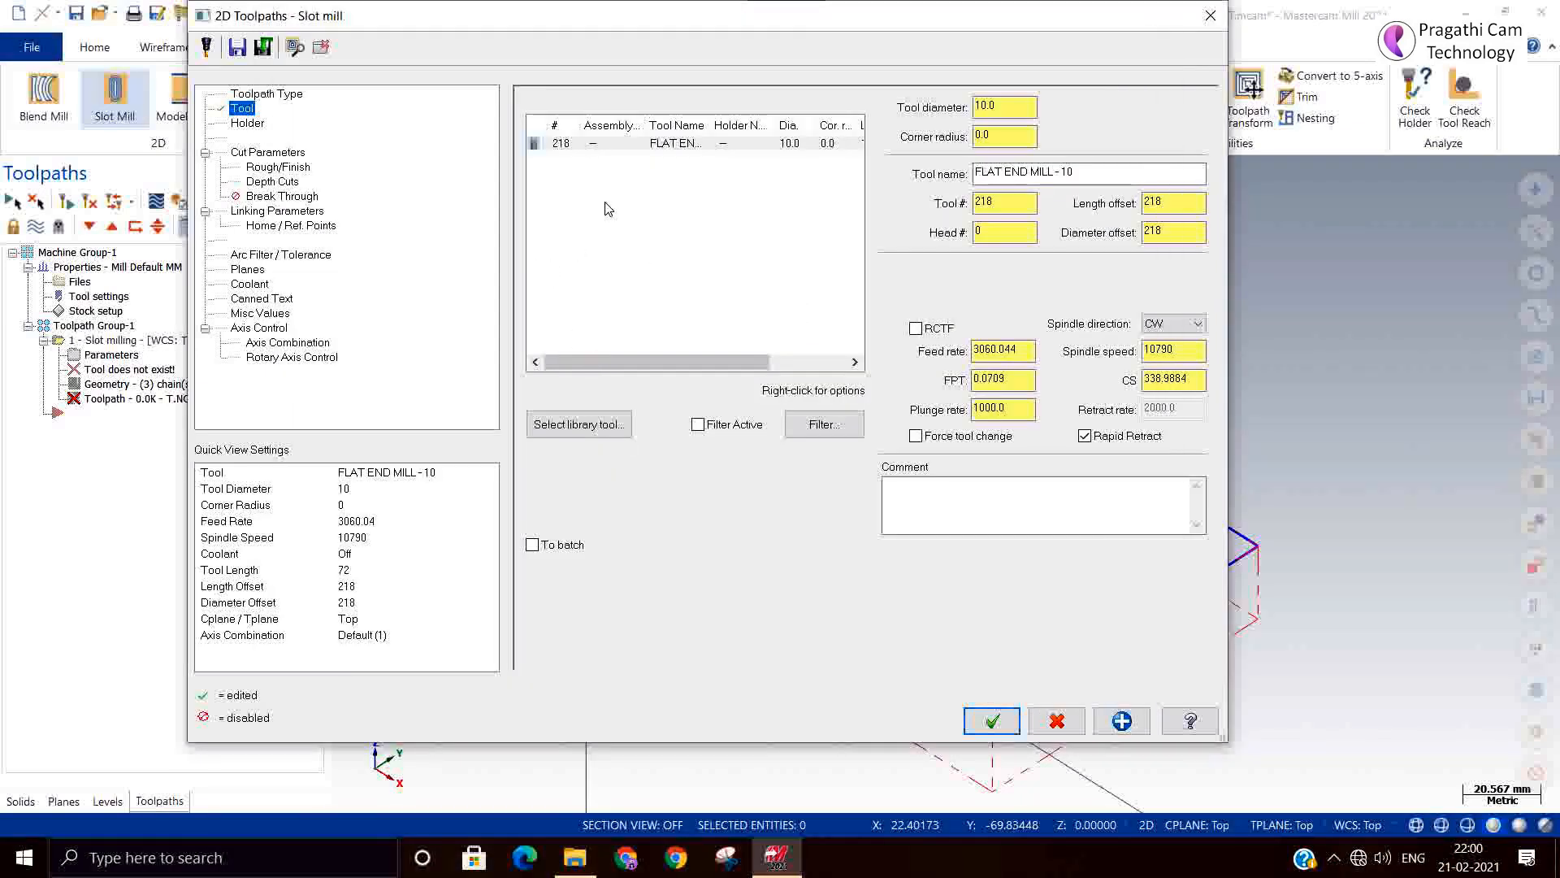
Give the end mill tool number 1, cutting speed 150, feed per tooth 0.1 and plunge rate 500.
double_click(1008, 205)
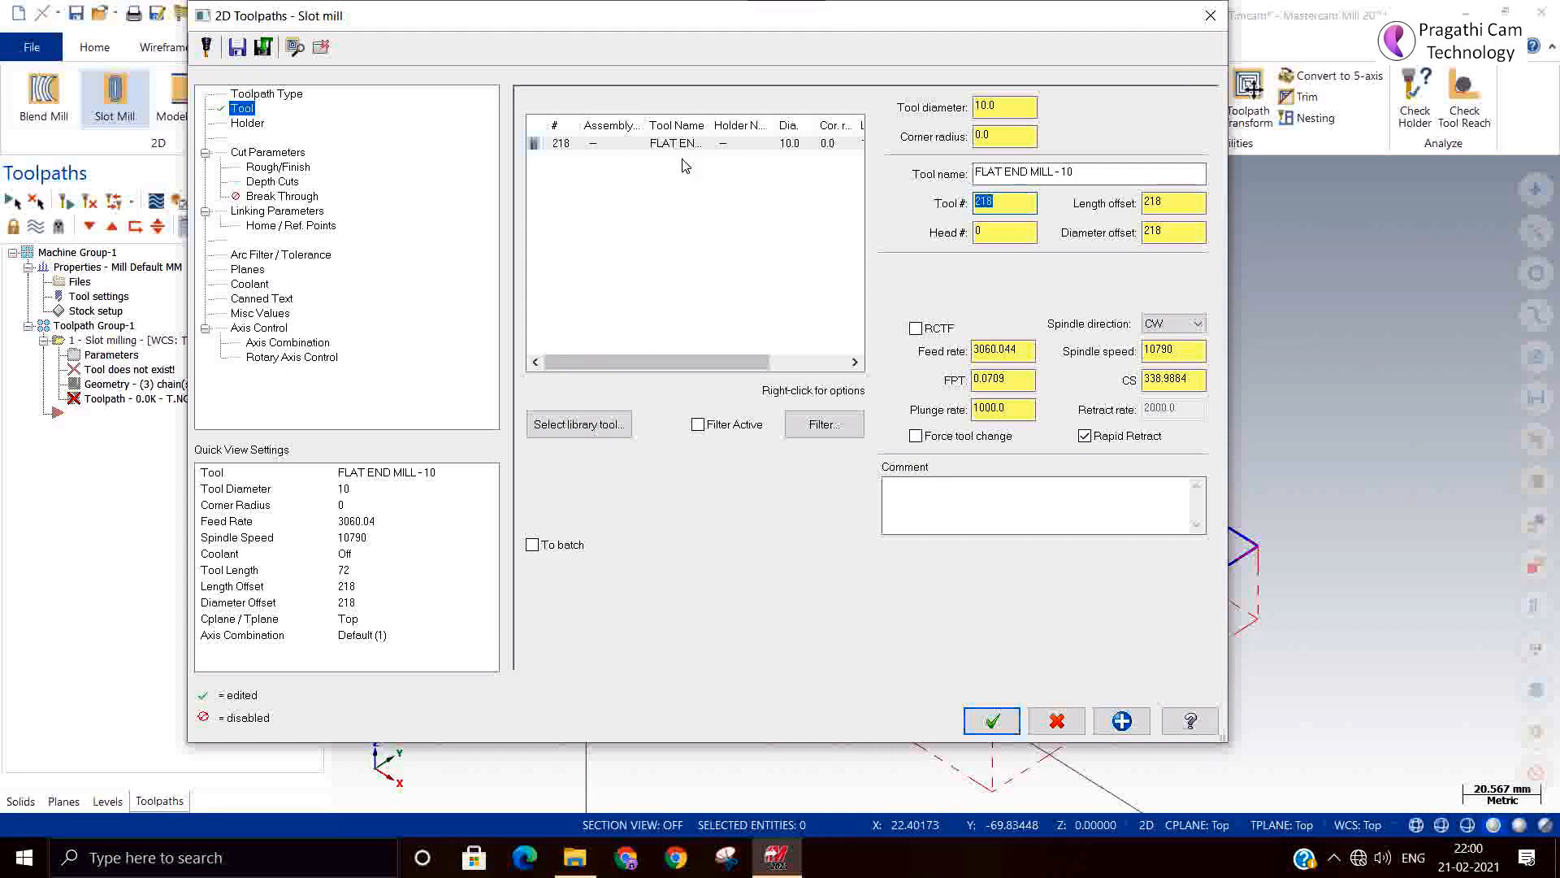
type("1")
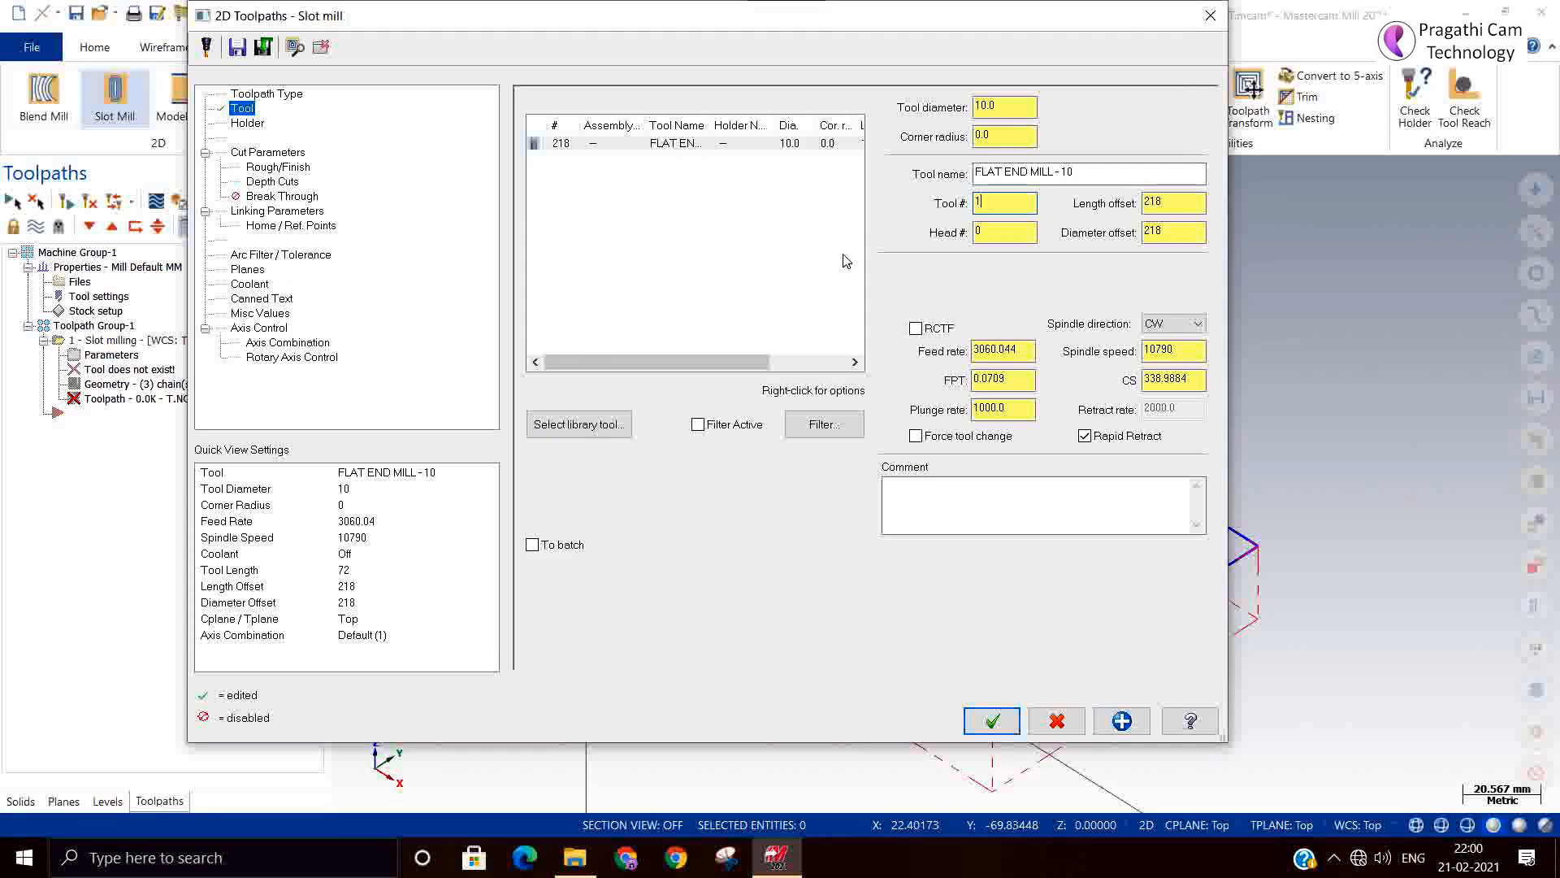
double_click(1186, 382)
type("150")
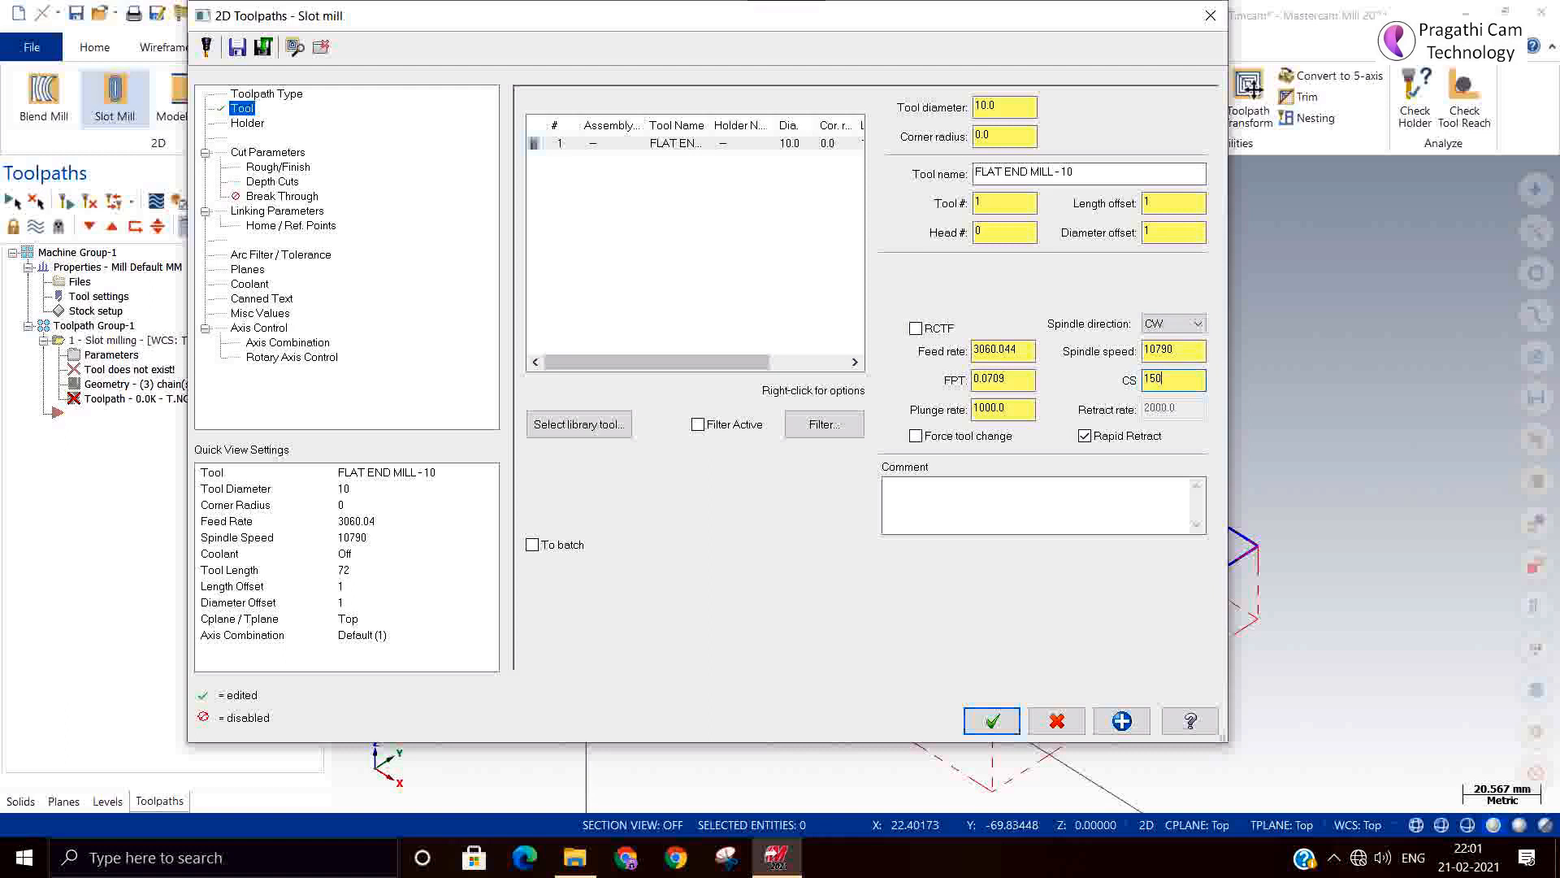
left_click(1021, 381)
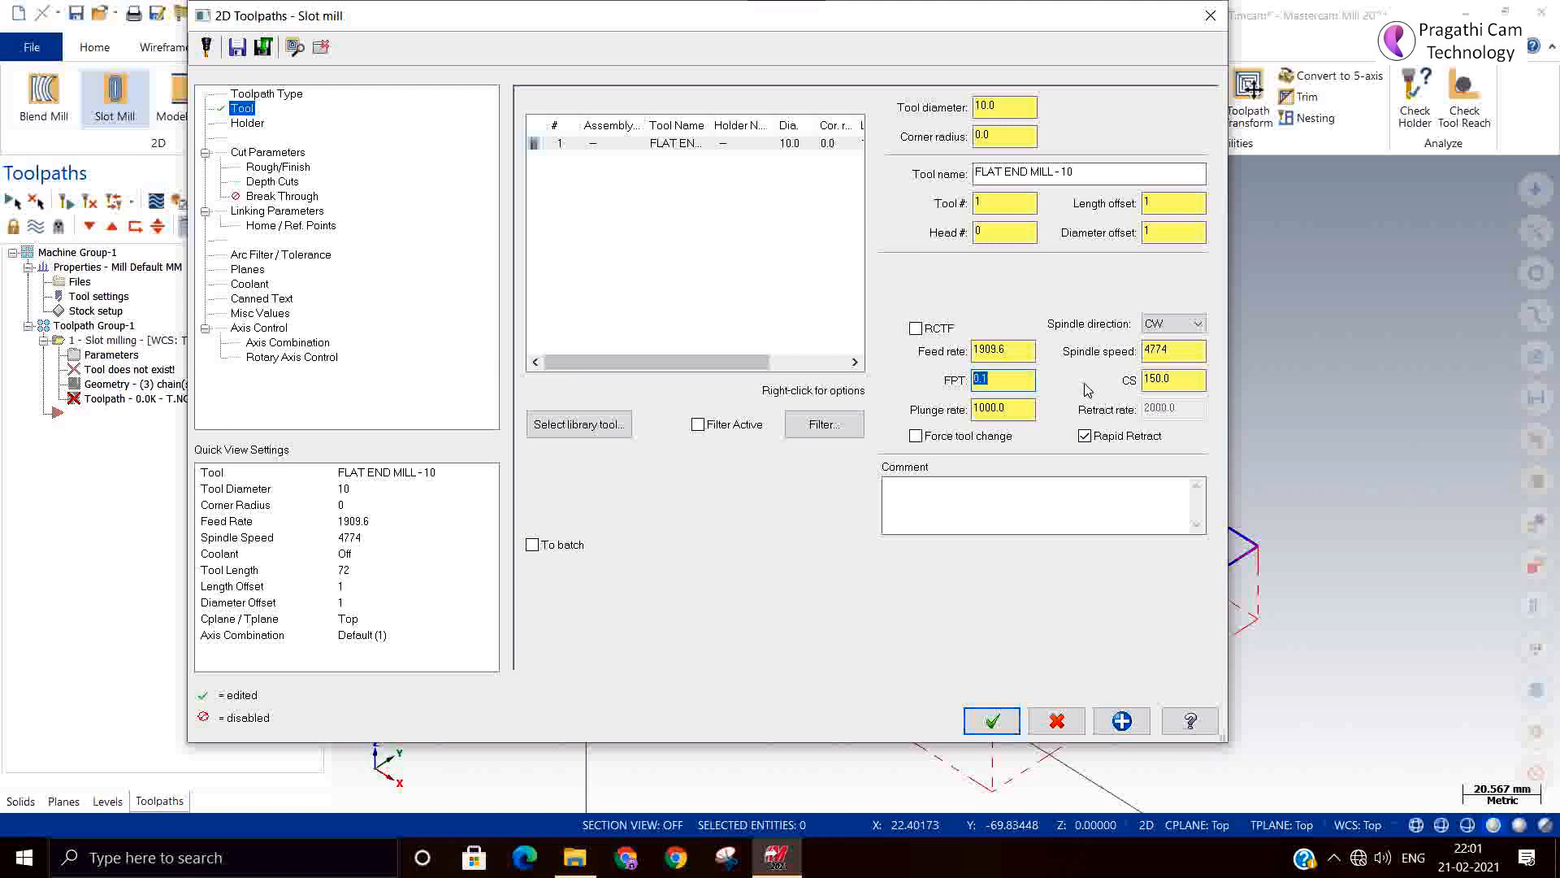
left_click(1004, 408)
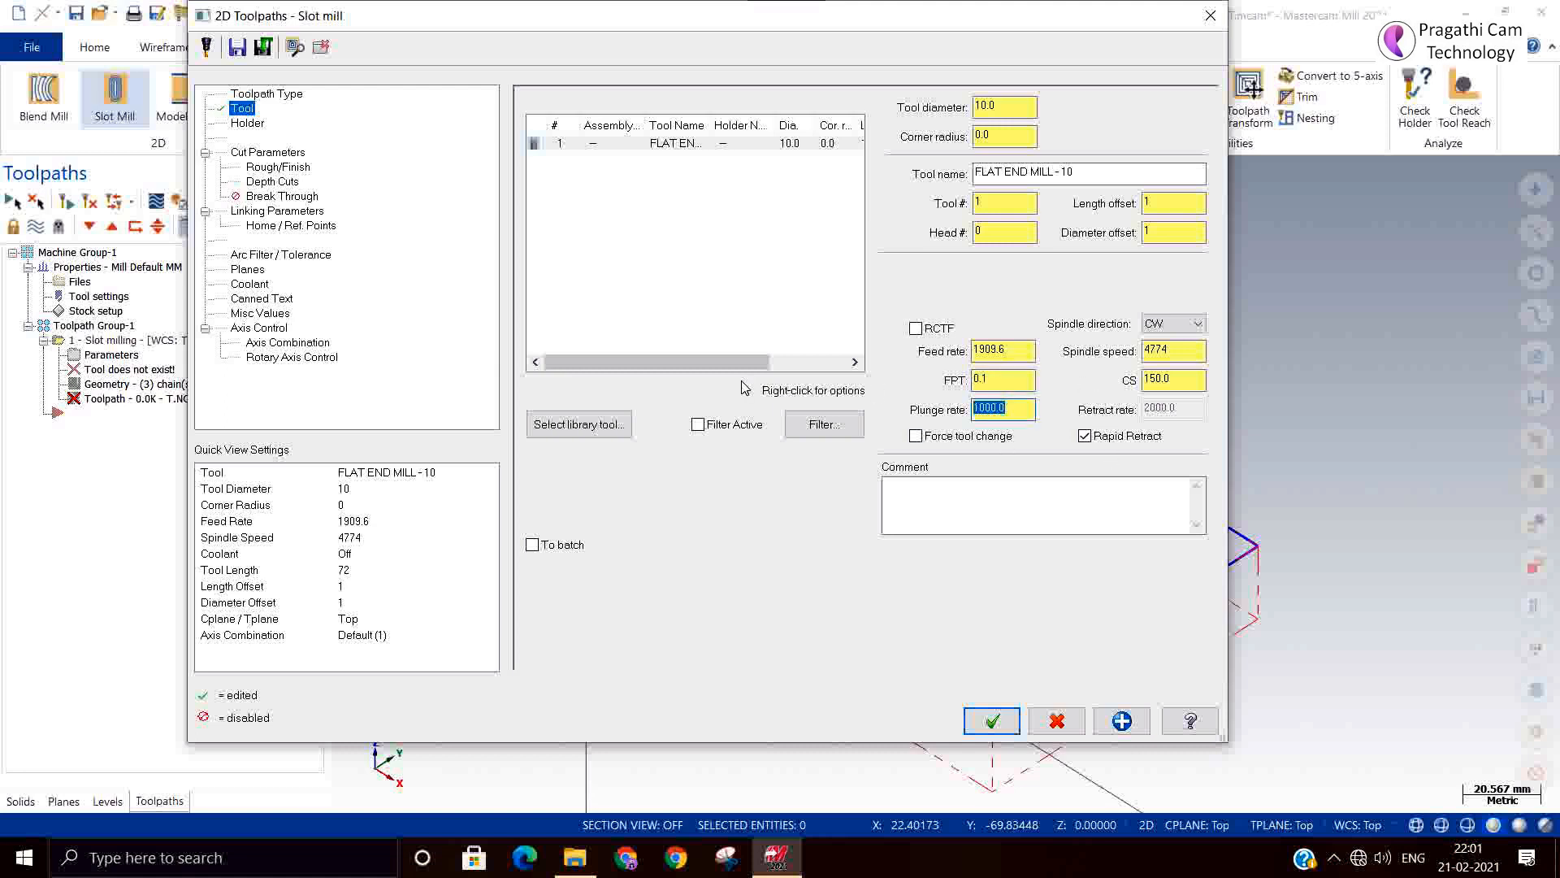
type("500")
In the cut parameters, set the stock to leave on both walls and floors to 0.
left_click(244, 153)
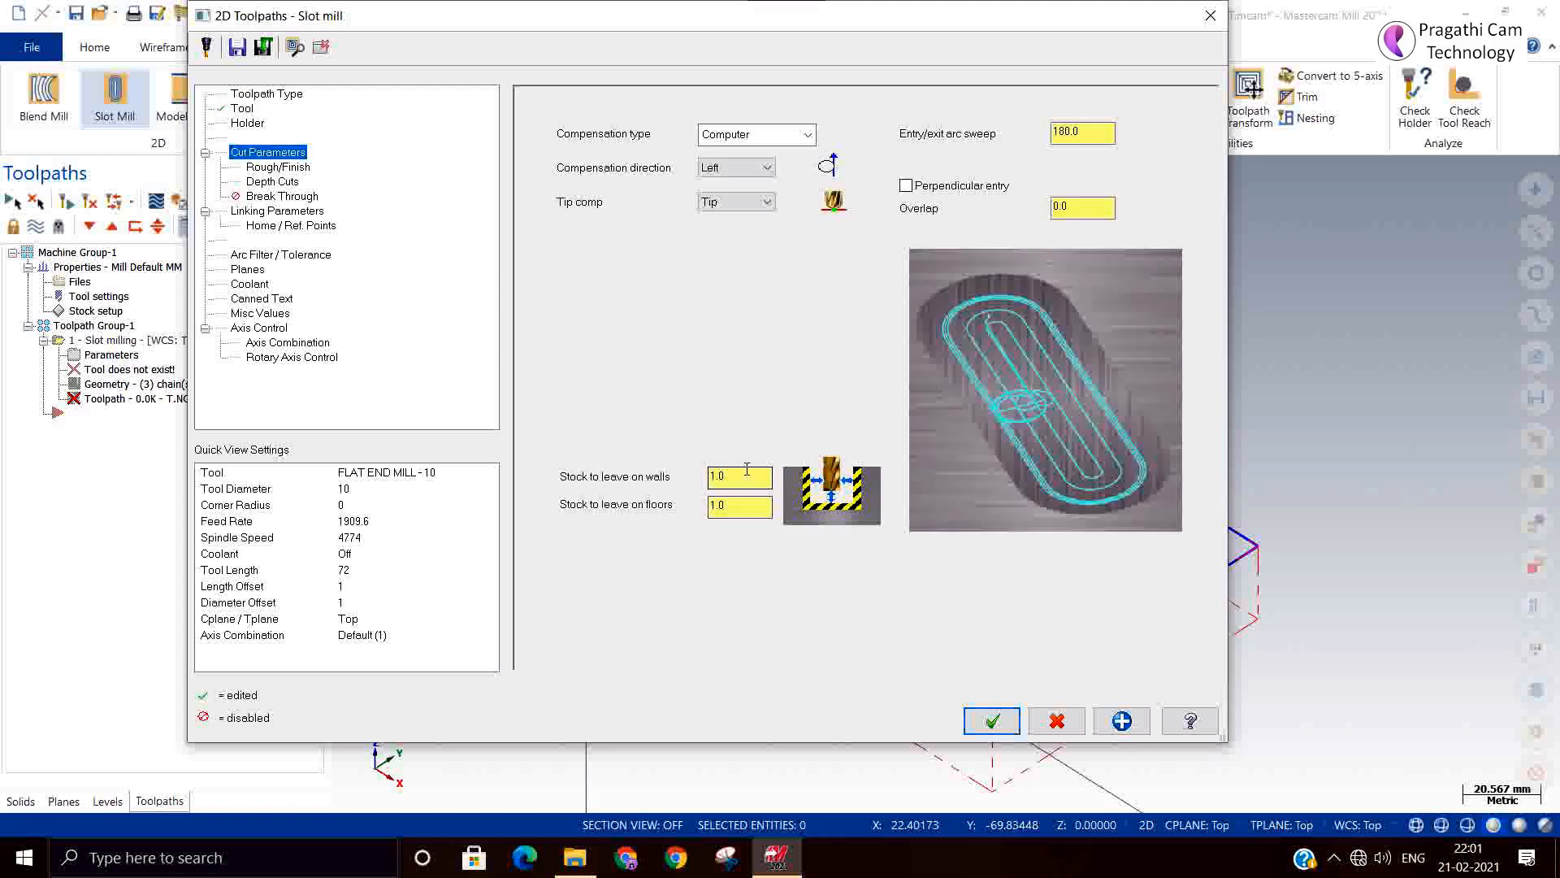
left_click_drag(745, 471, 615, 449)
type("0")
key("Tab")
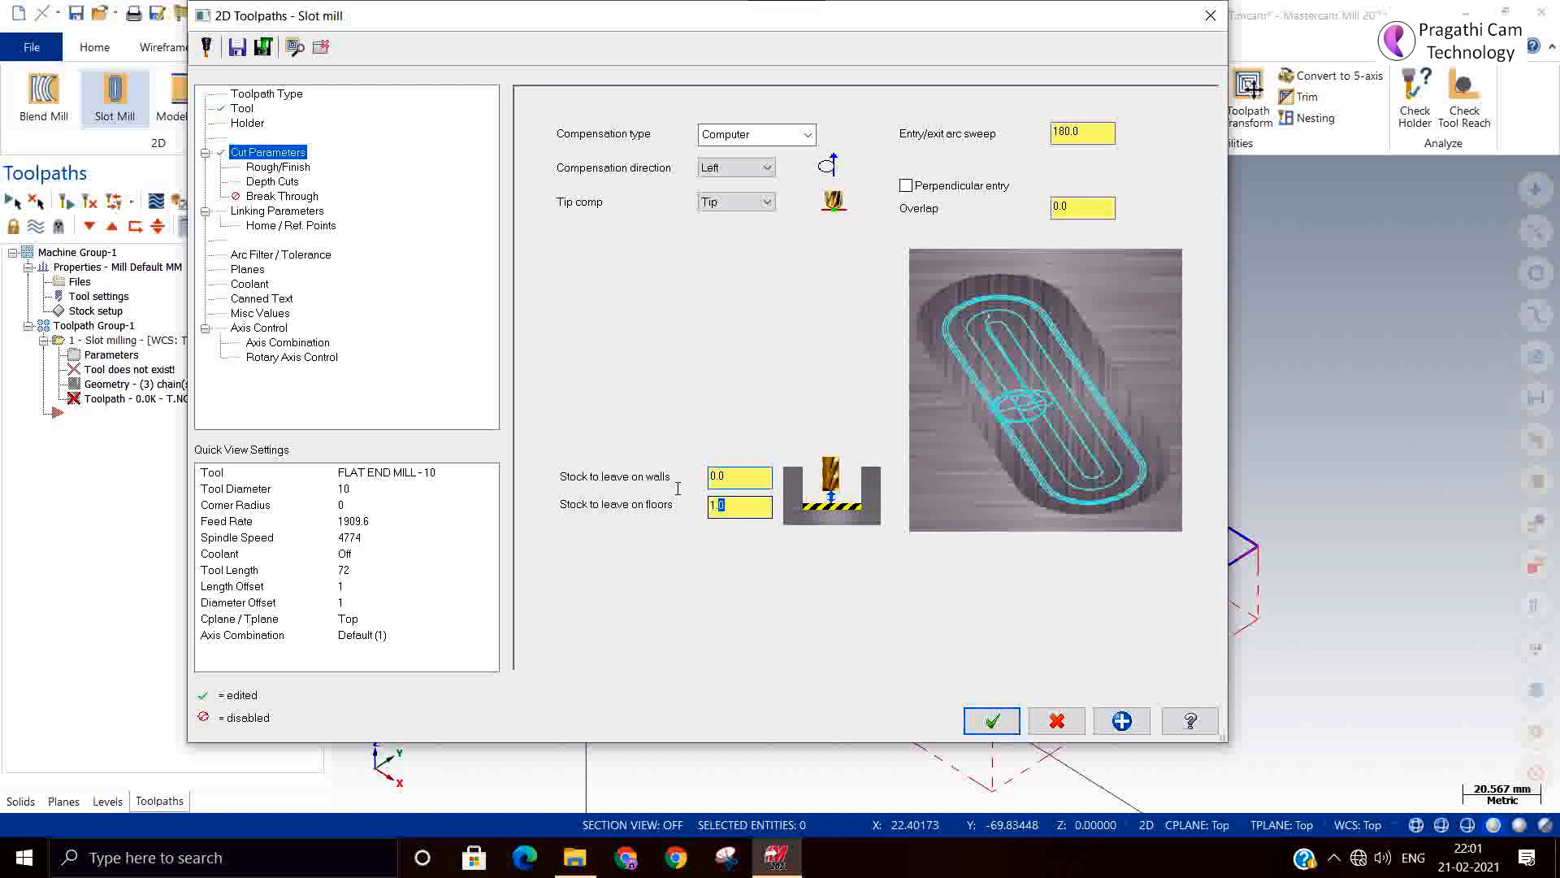
type("0")
In the rough/finish parameters, set the ramp entry's plunge angle to 1 and keep the stepover and finishing pass values.
left_click(280, 169)
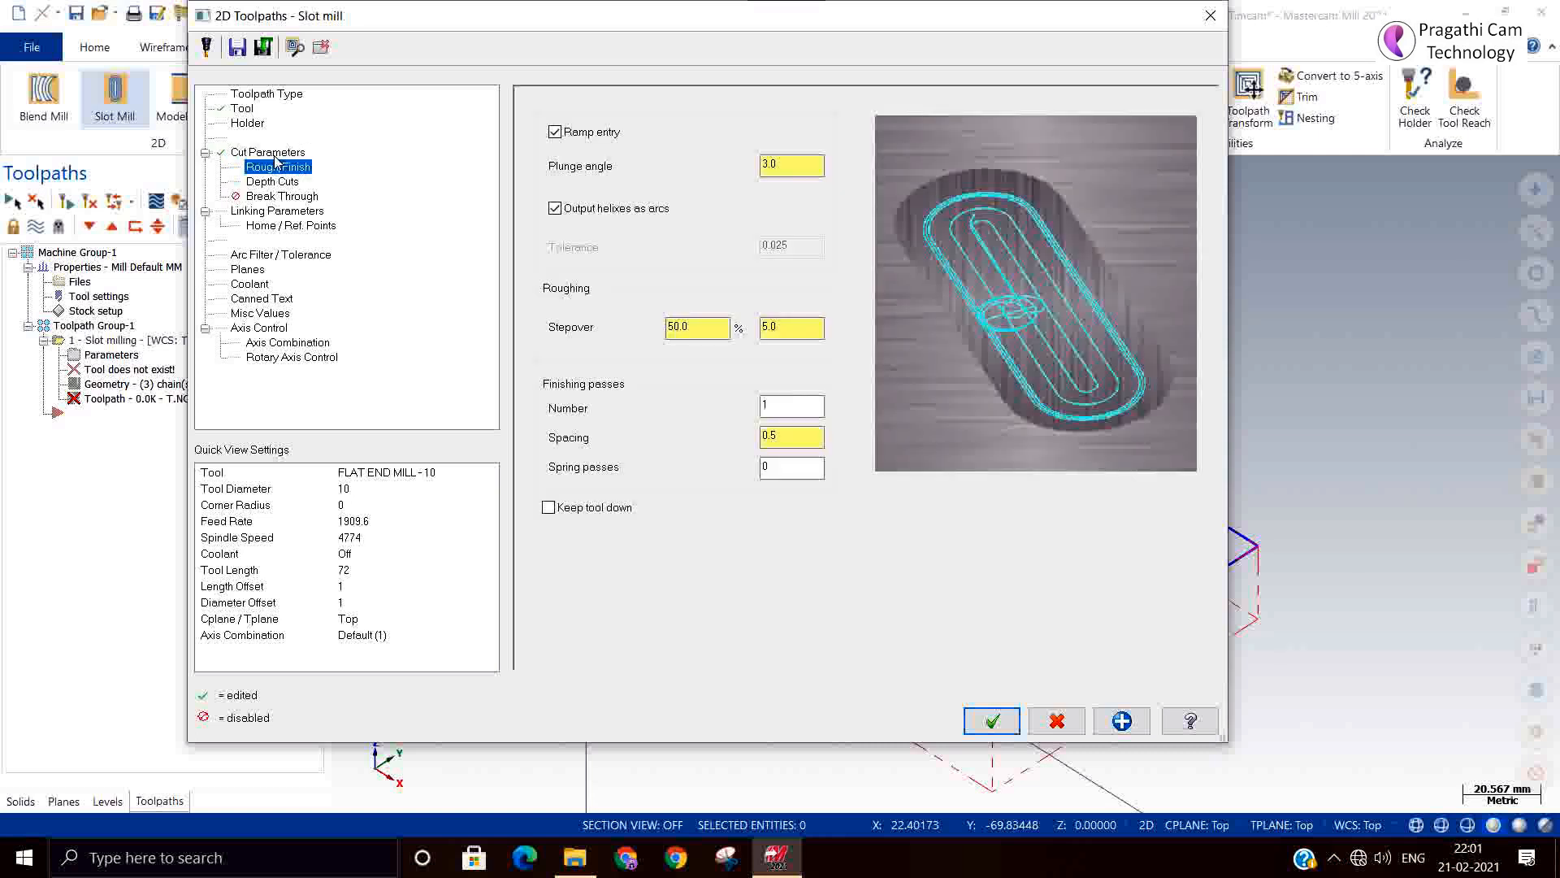
left_click(778, 165)
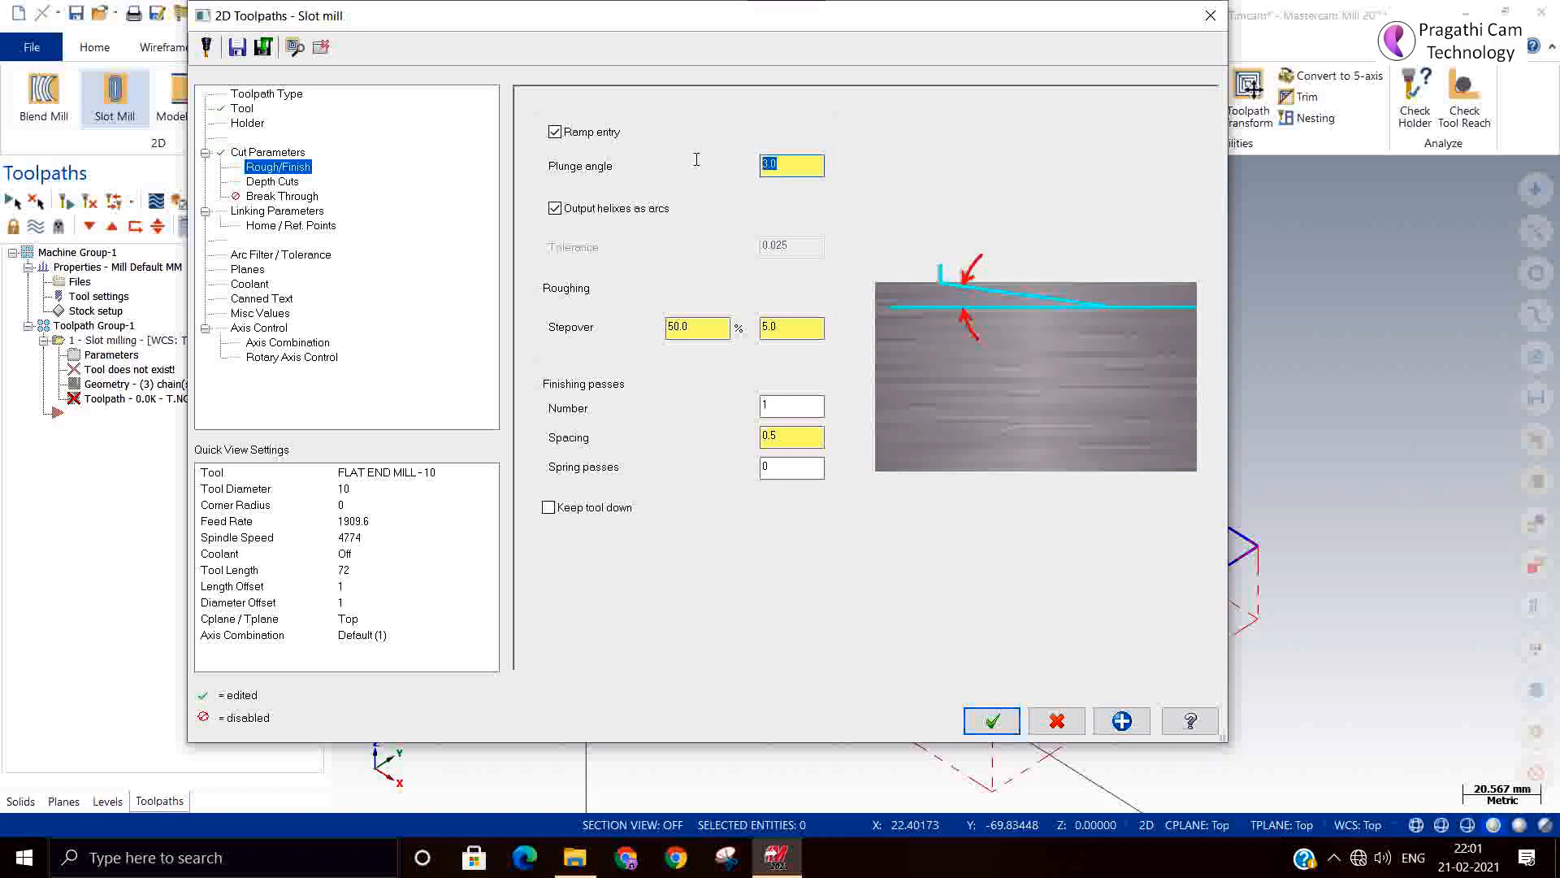
type("1")
key("Tab")
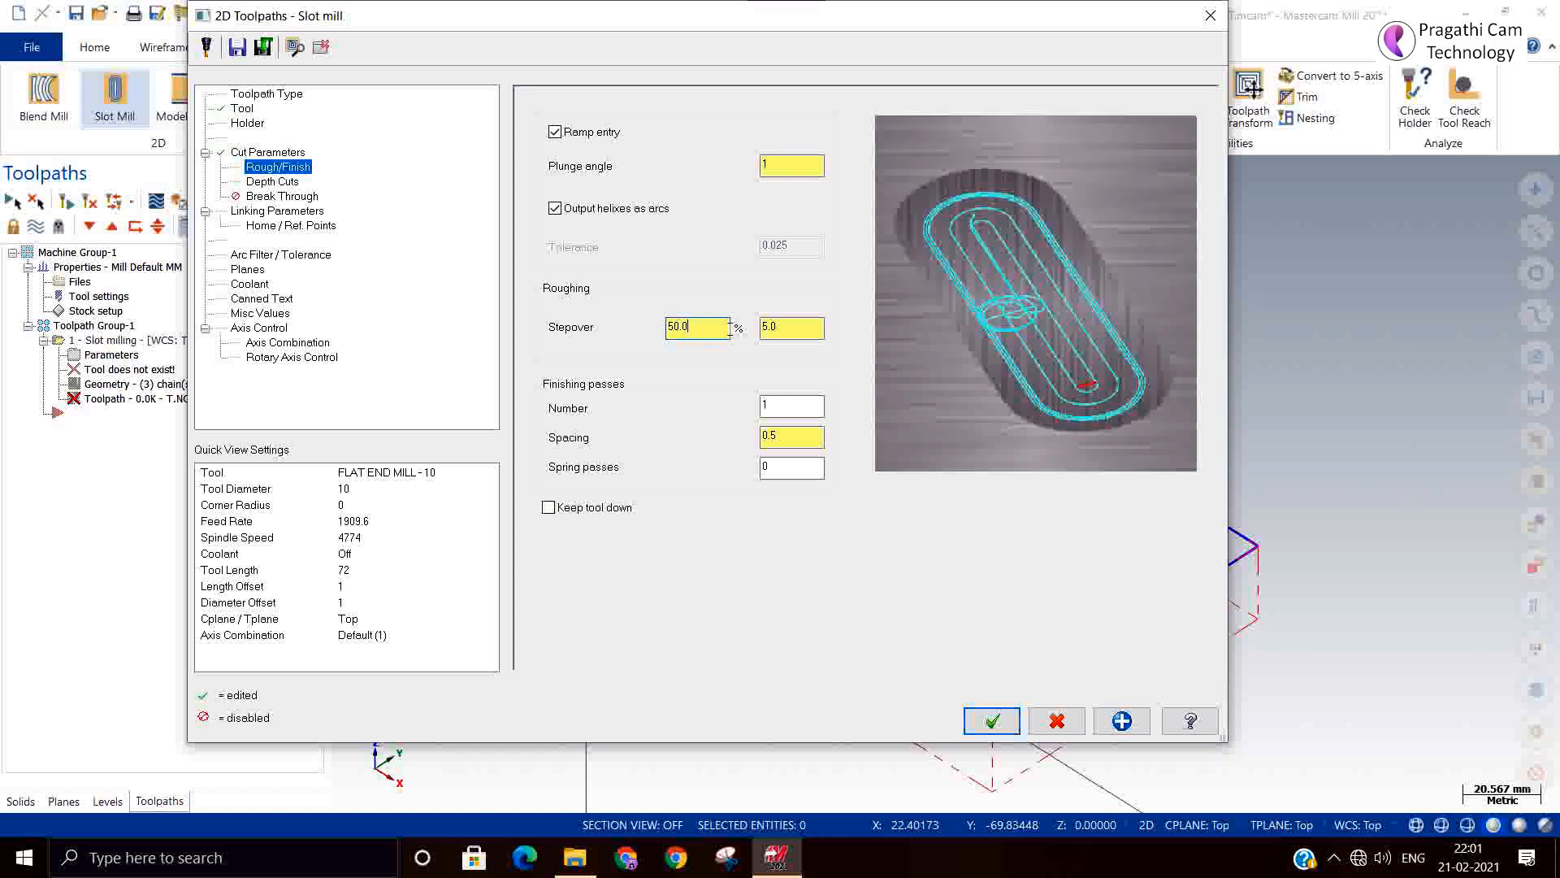
key("Tab")
left_click(806, 409)
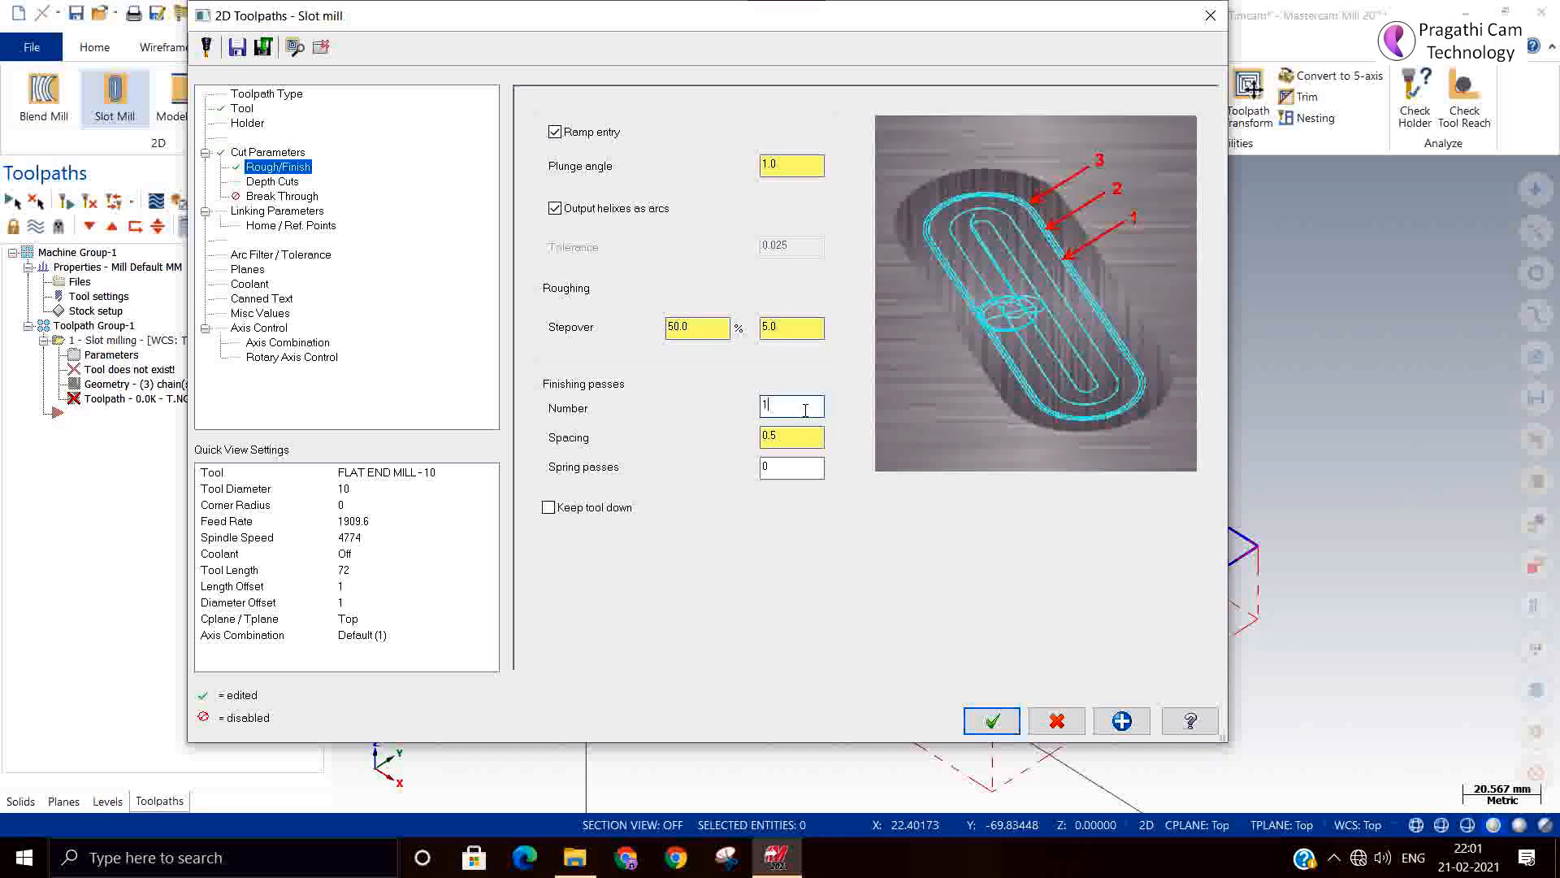
left_click(799, 441)
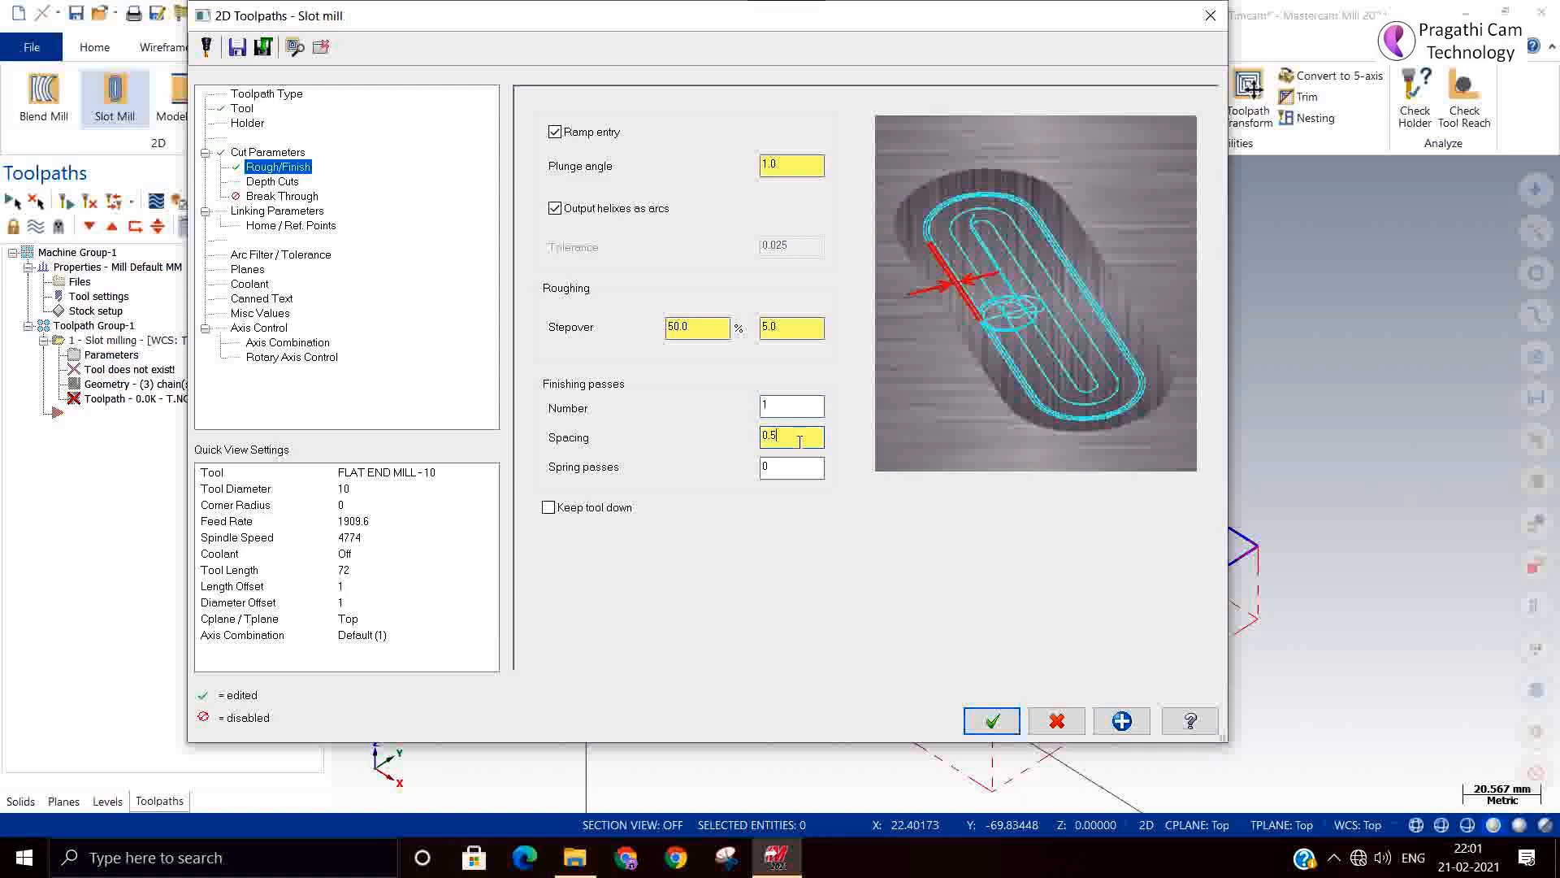
left_click(798, 469)
left_click(799, 469)
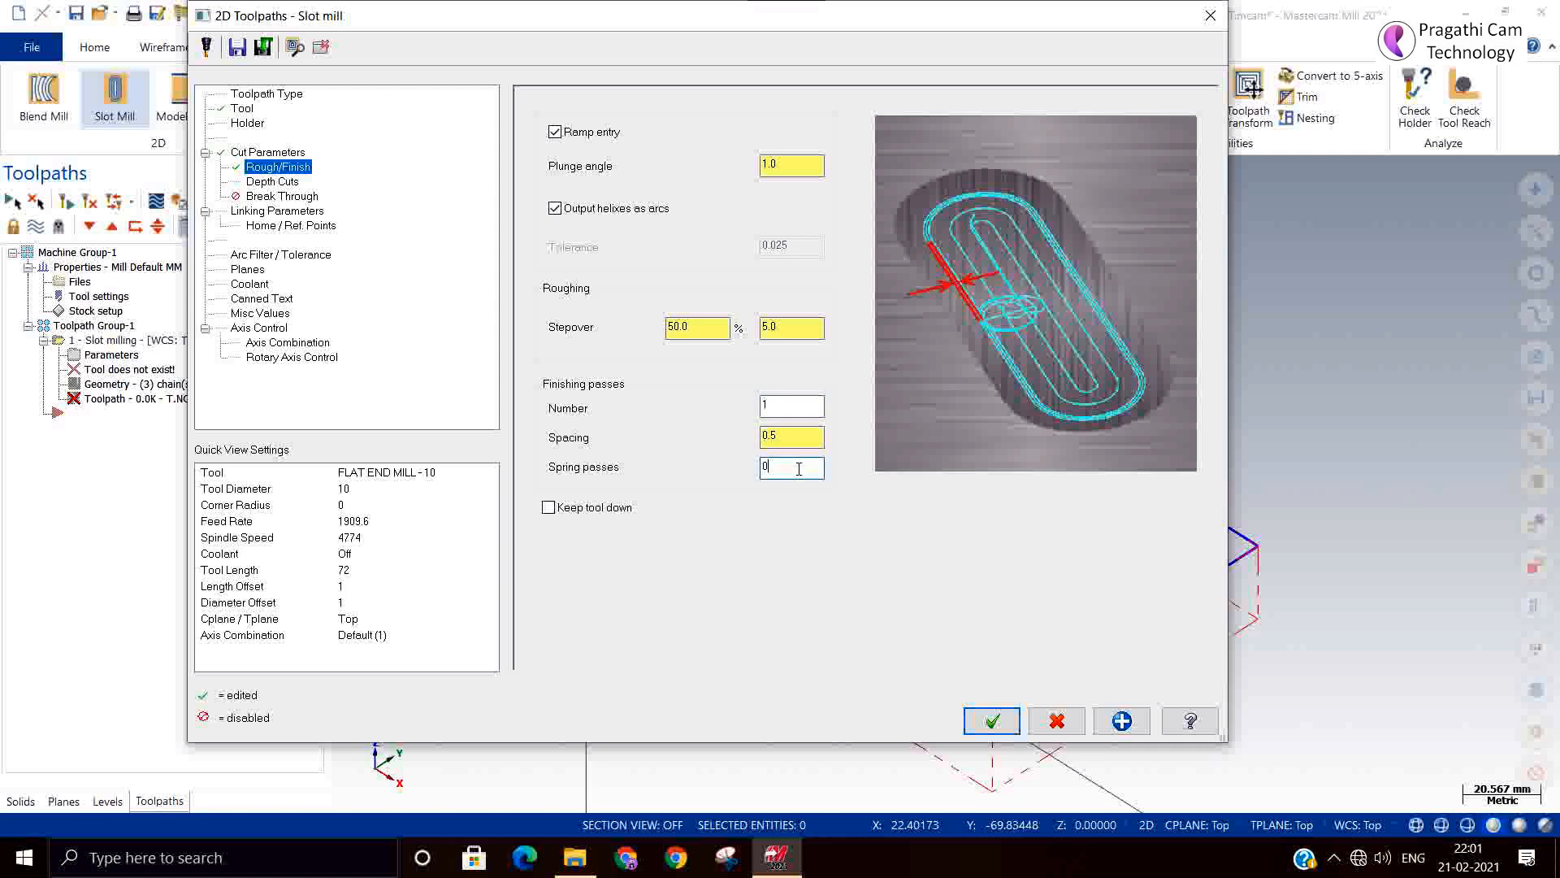
Set the maximum rough step of the depth cuts to 0.5 and leave break through off.
left_click(277, 182)
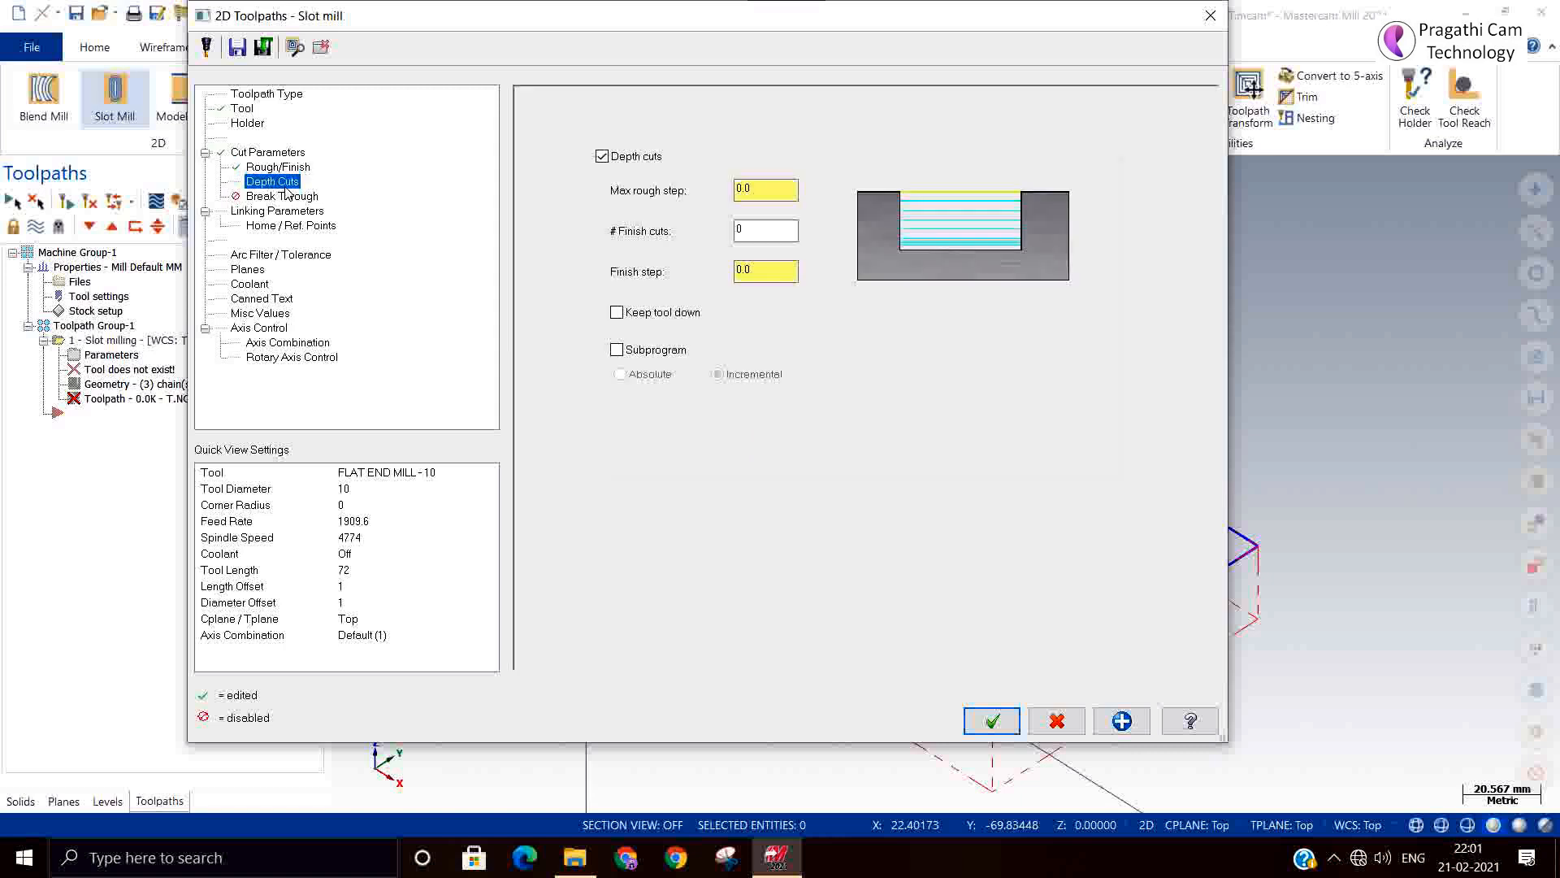
left_click(760, 190)
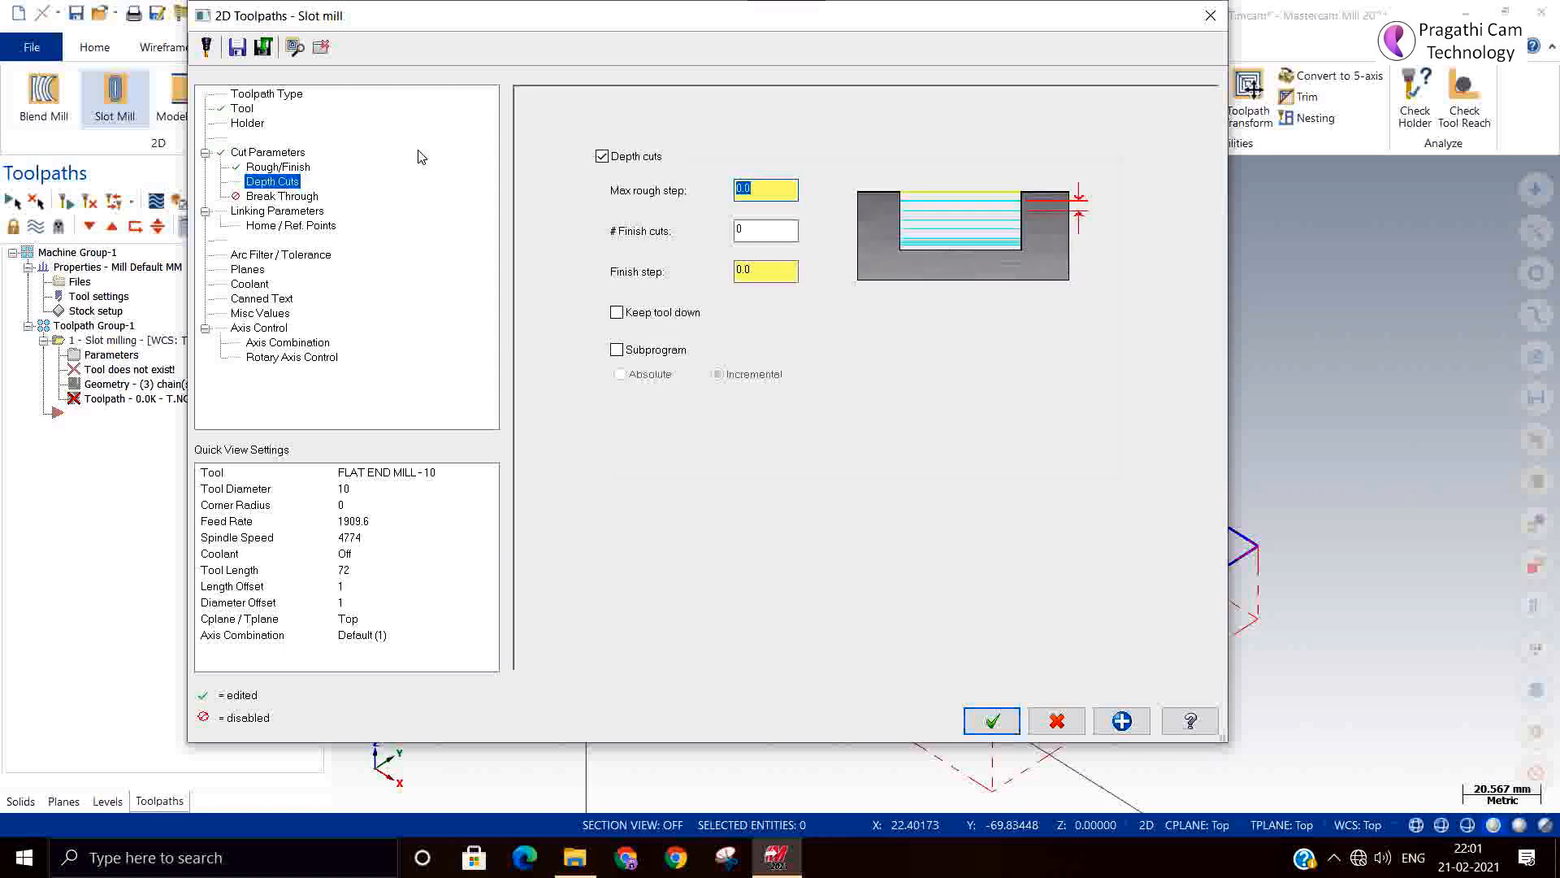
type(".5")
left_click(274, 197)
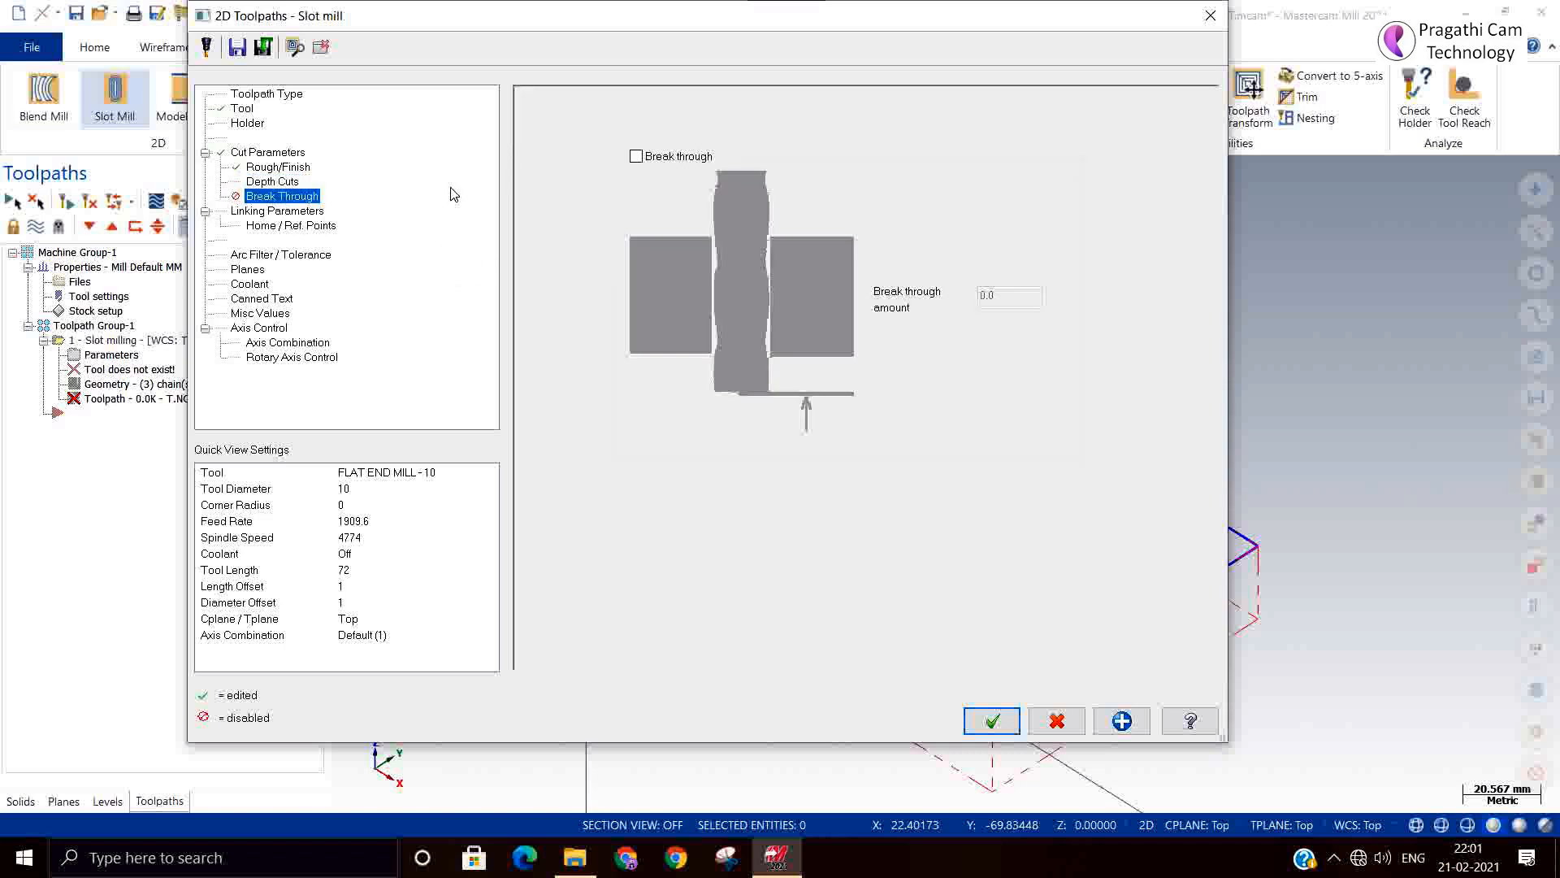
In the linking parameters, set absolute values of -20 for depth, 10 for feed plane and 25 for retract.
left_click(277, 211)
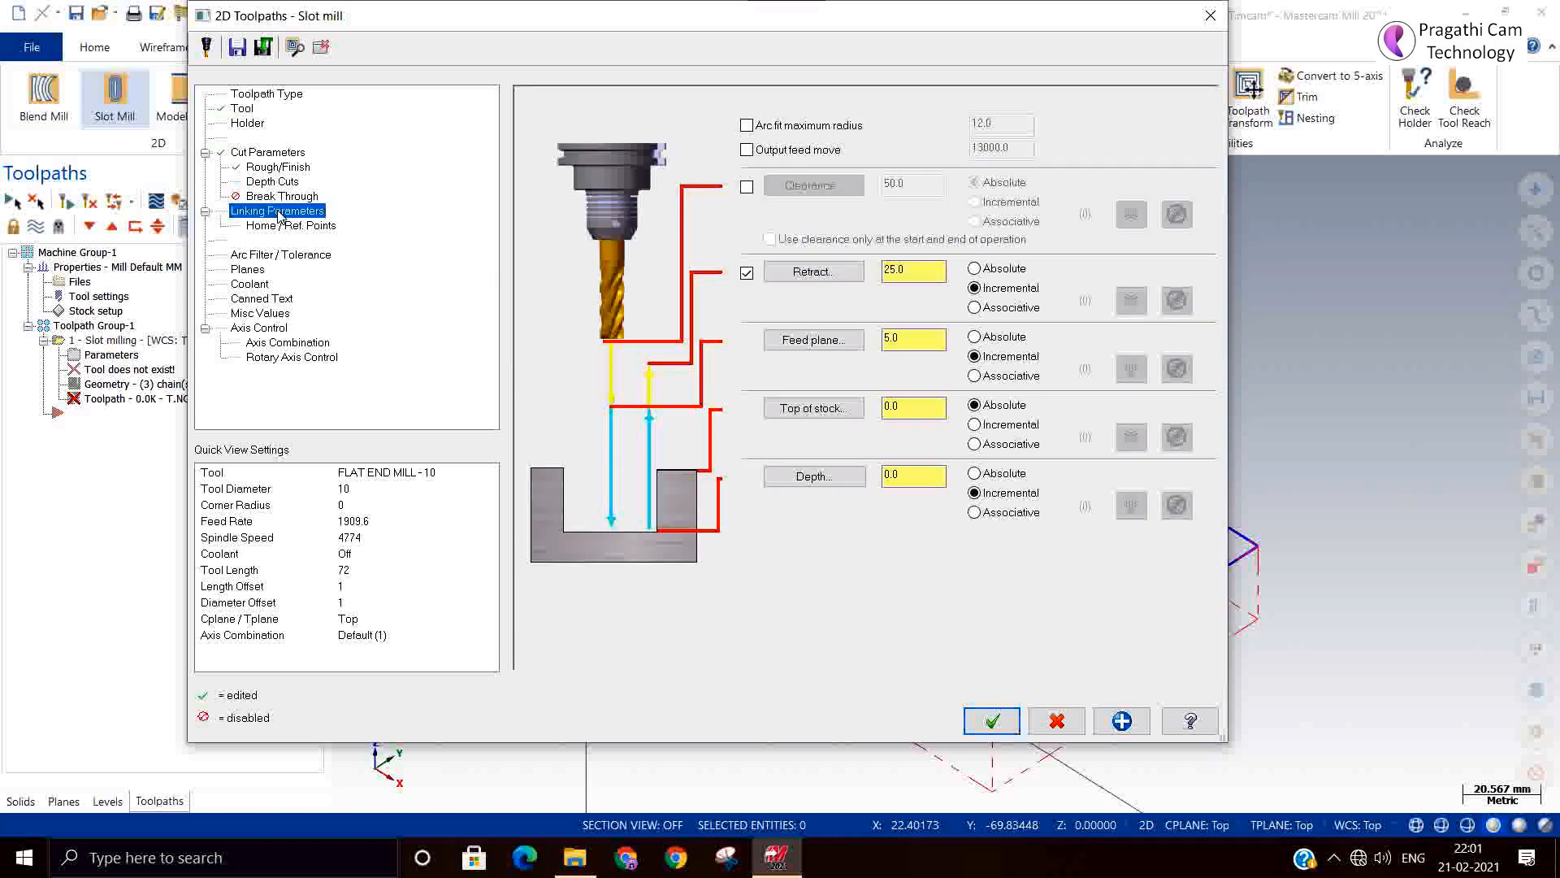
left_click(975, 473)
left_click_drag(919, 475, 790, 433)
type("-20")
left_click(975, 337)
double_click(922, 340)
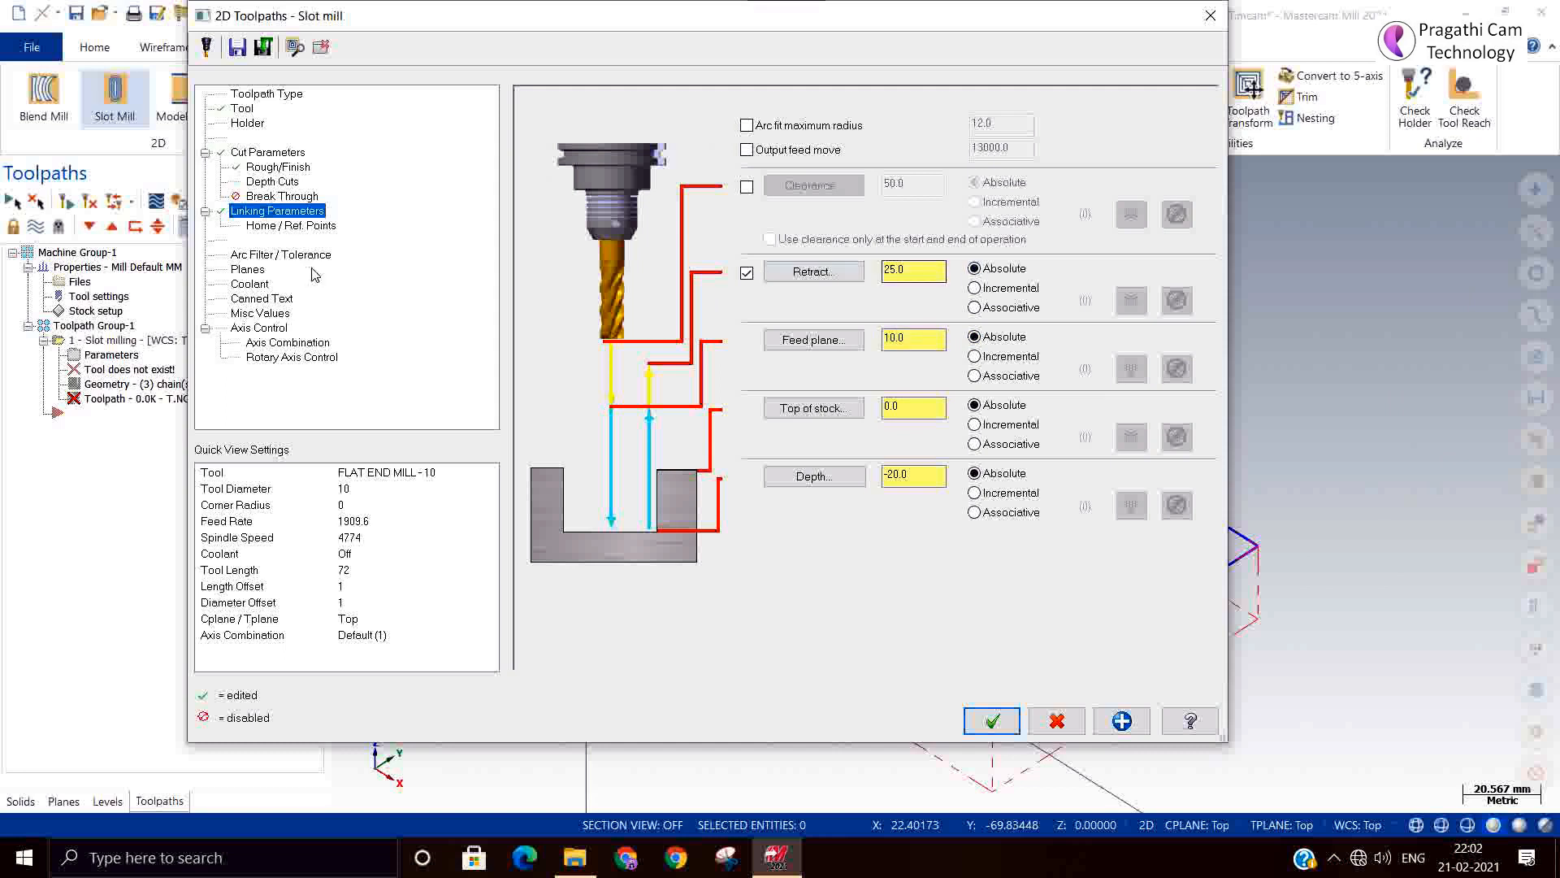
Switch flood coolant on and accept the slot mill parameters to generate the toolpath.
left_click(294, 227)
left_click(253, 285)
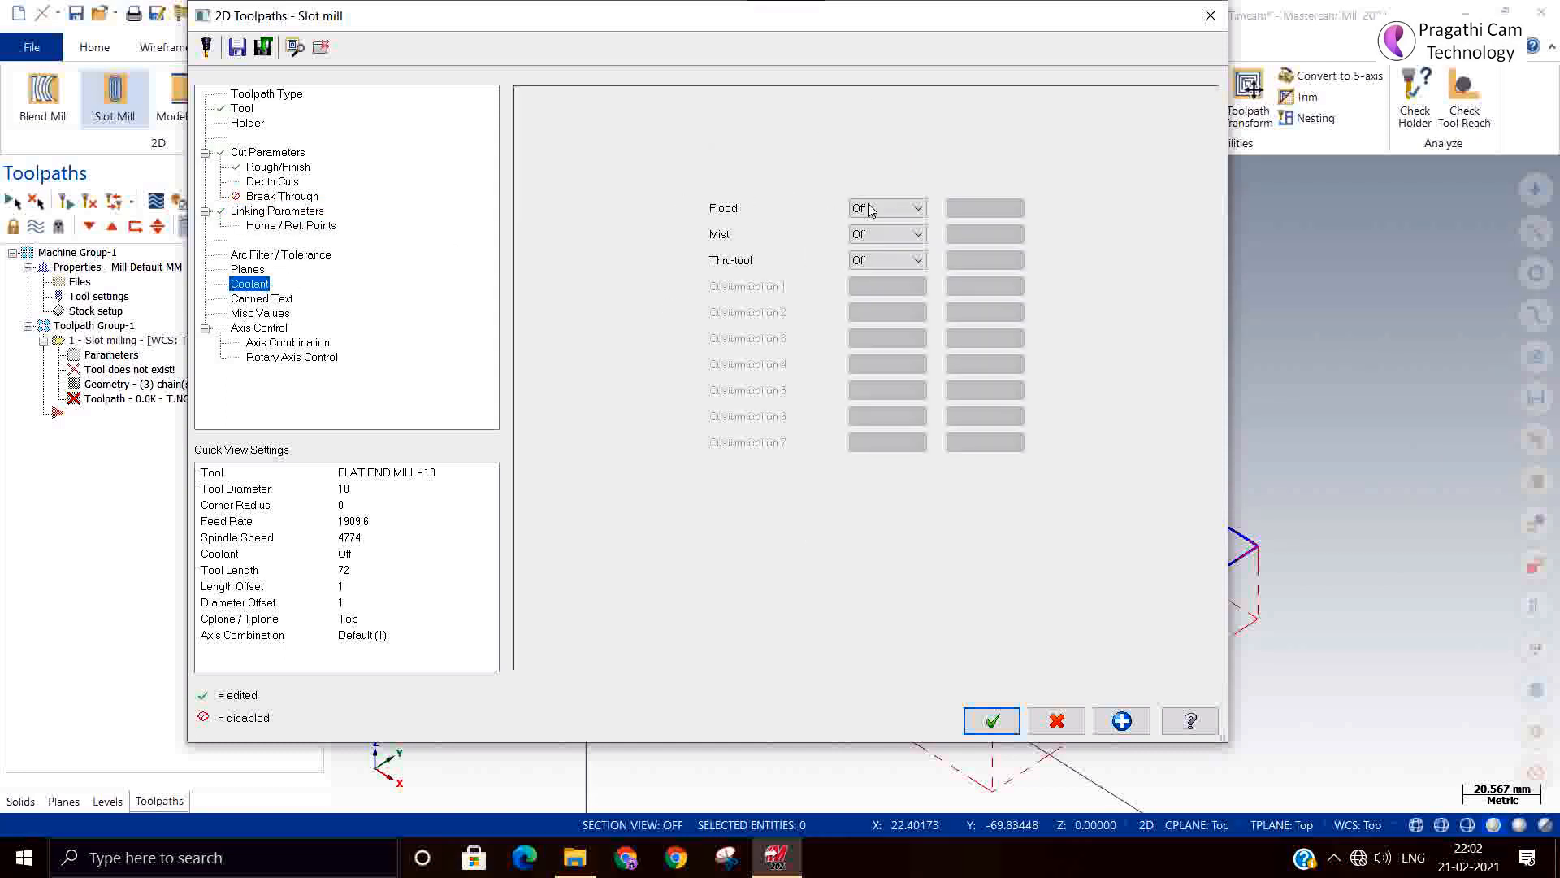
left_click(869, 210)
left_click(878, 236)
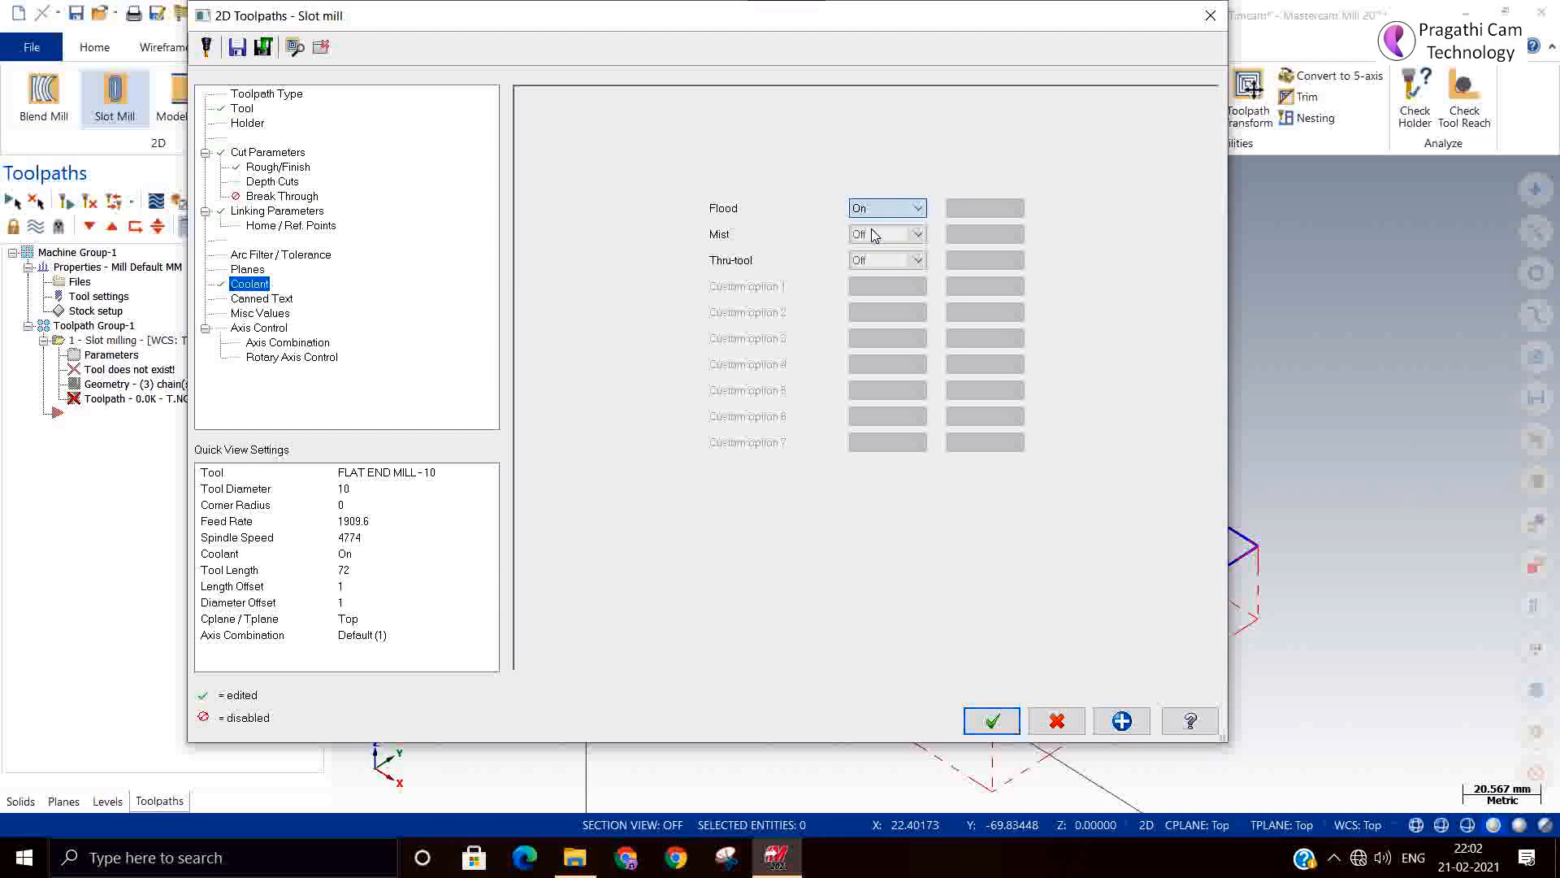
left_click(993, 720)
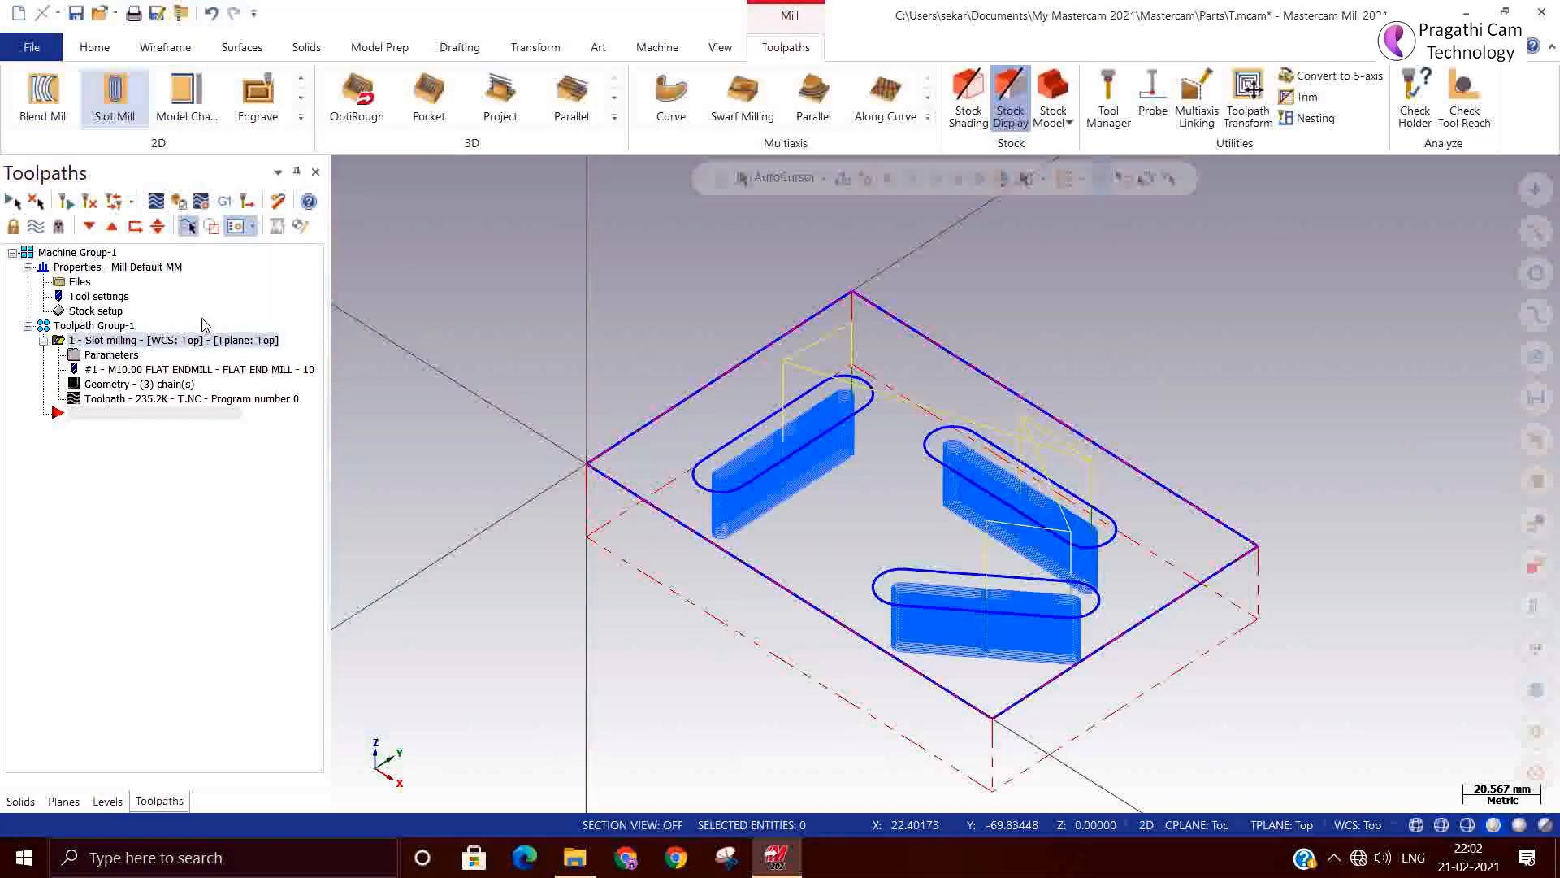
Examine the generated slot toolpath and play its backplot through all three slots.
middle_click_drag(1244, 537, 722, 422)
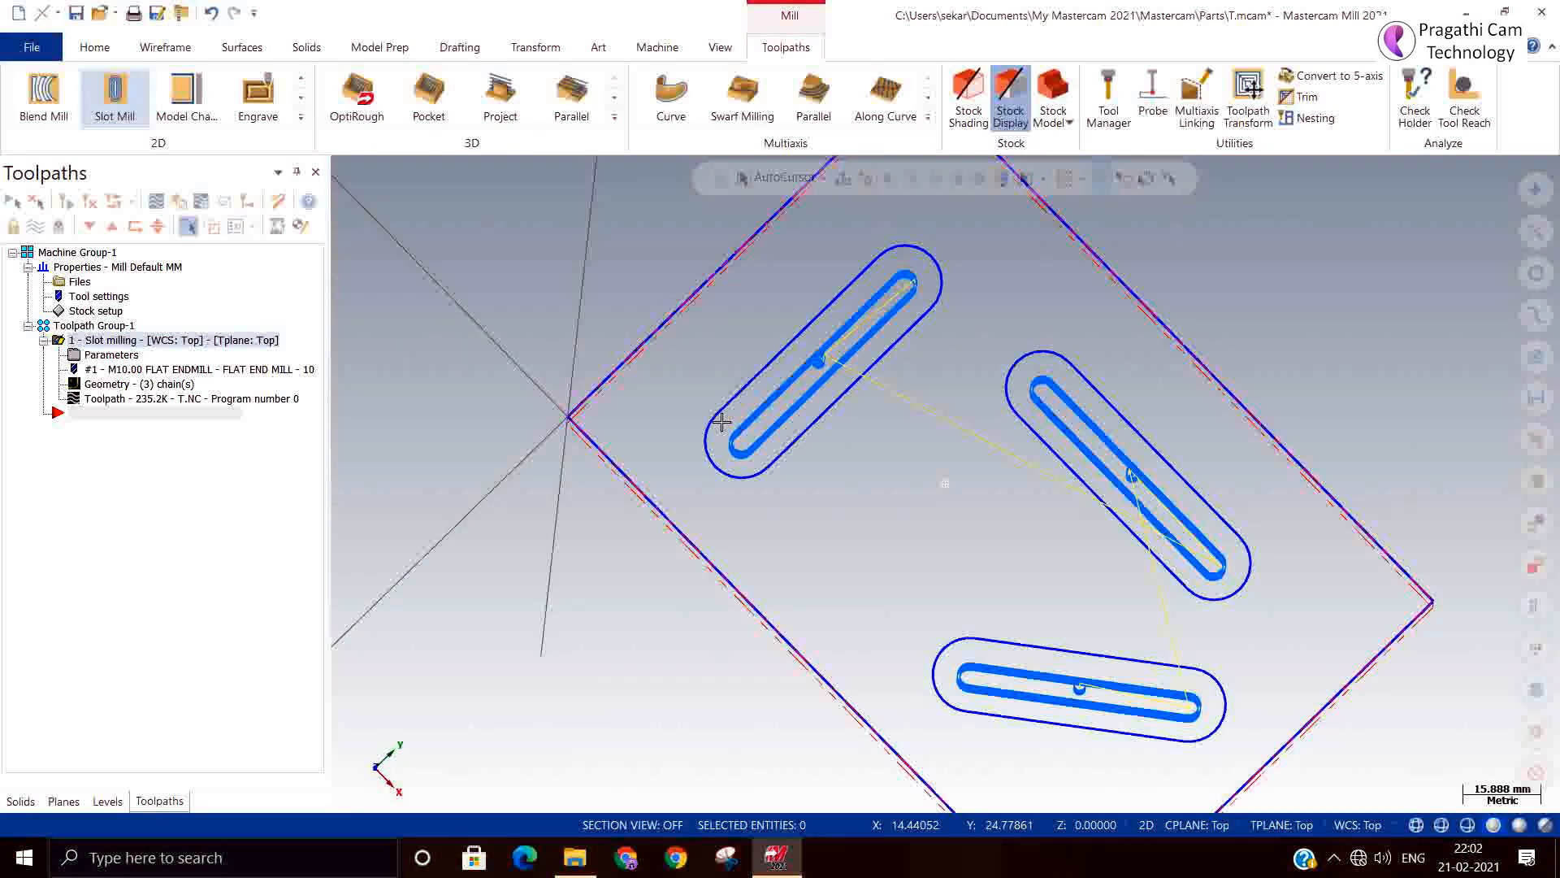
scroll(722, 422, "up", 6)
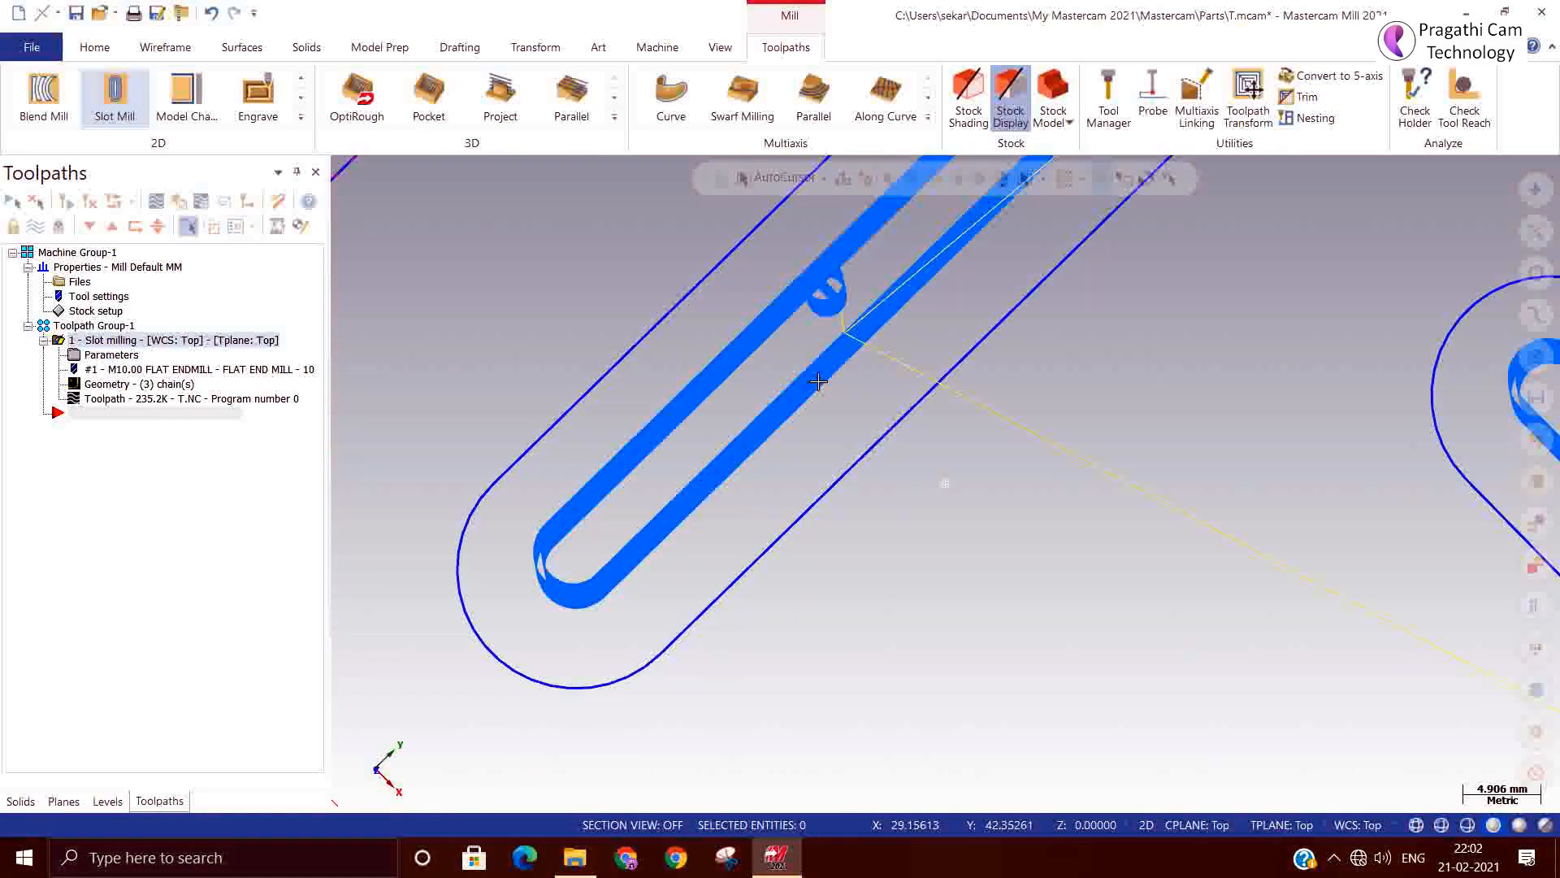
scroll(818, 377, "down", 2)
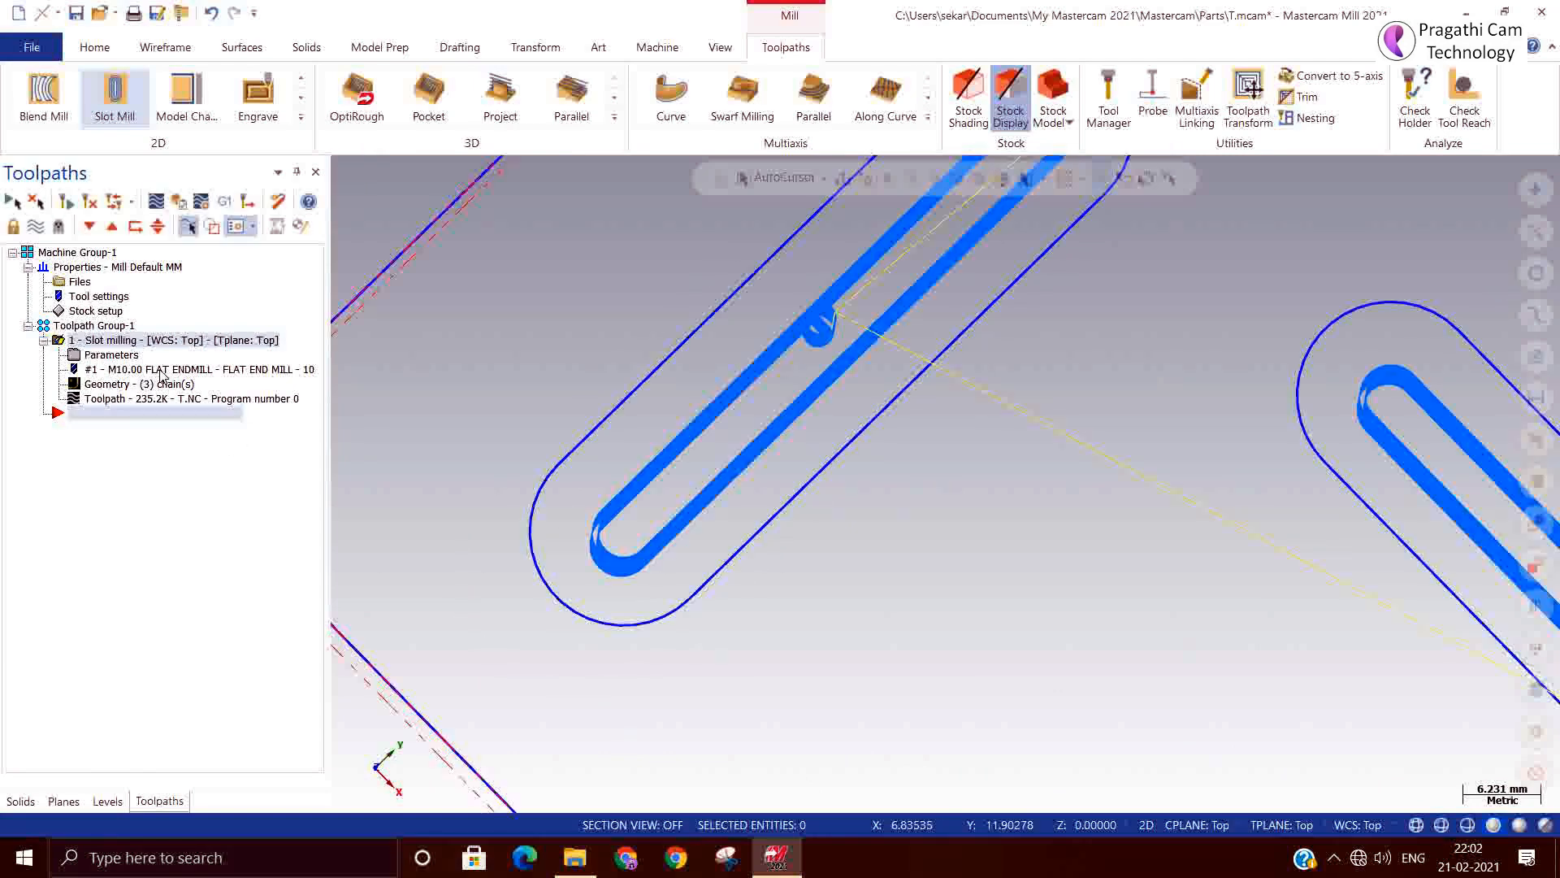
left_click(156, 203)
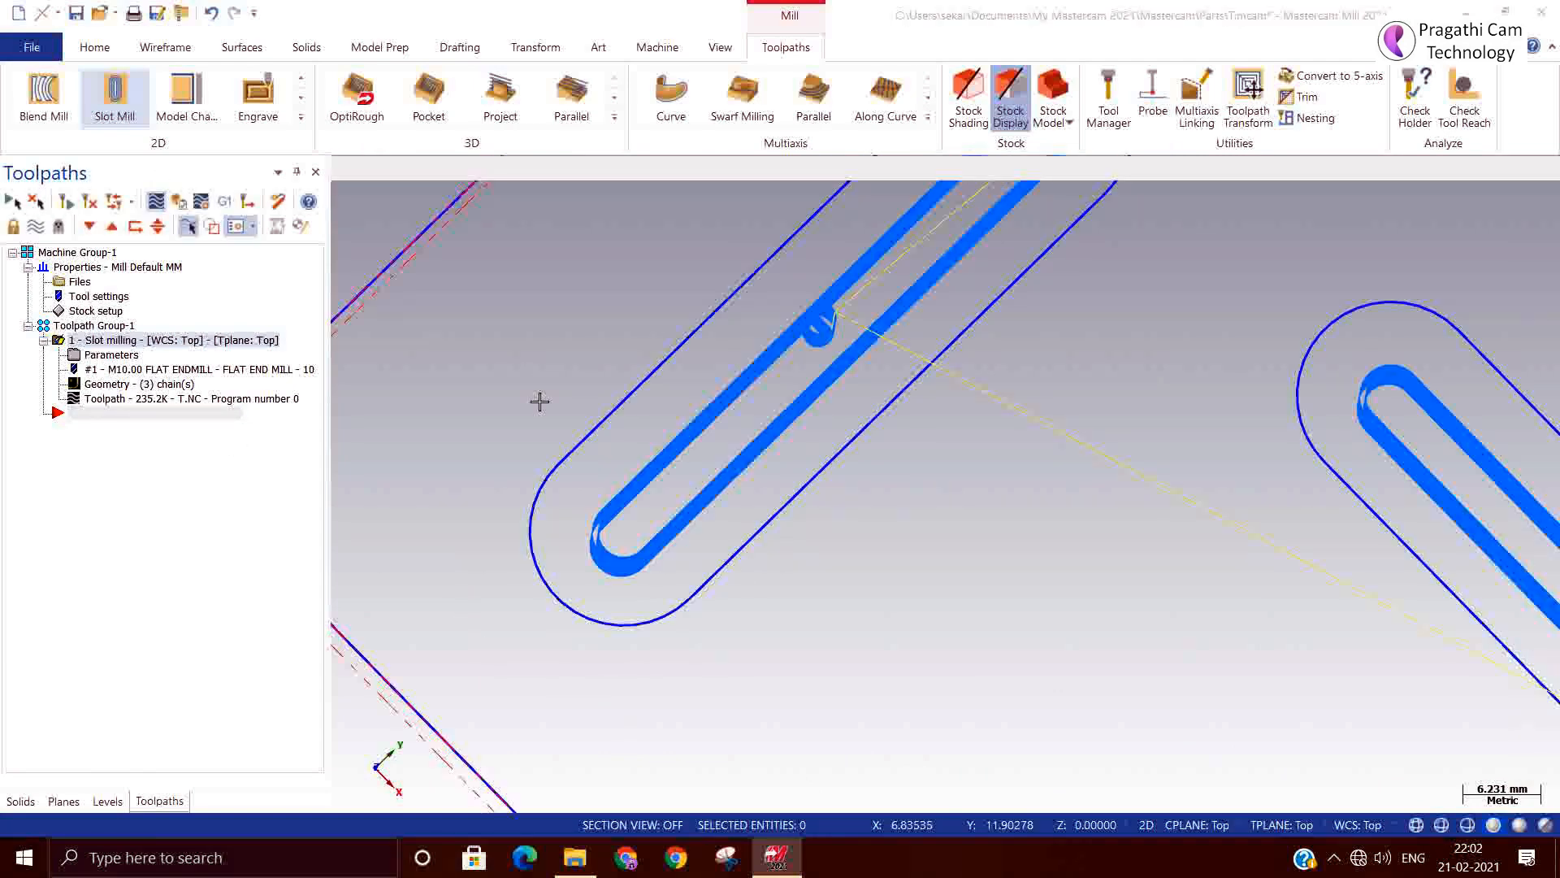
scroll(463, 297, "down", 4)
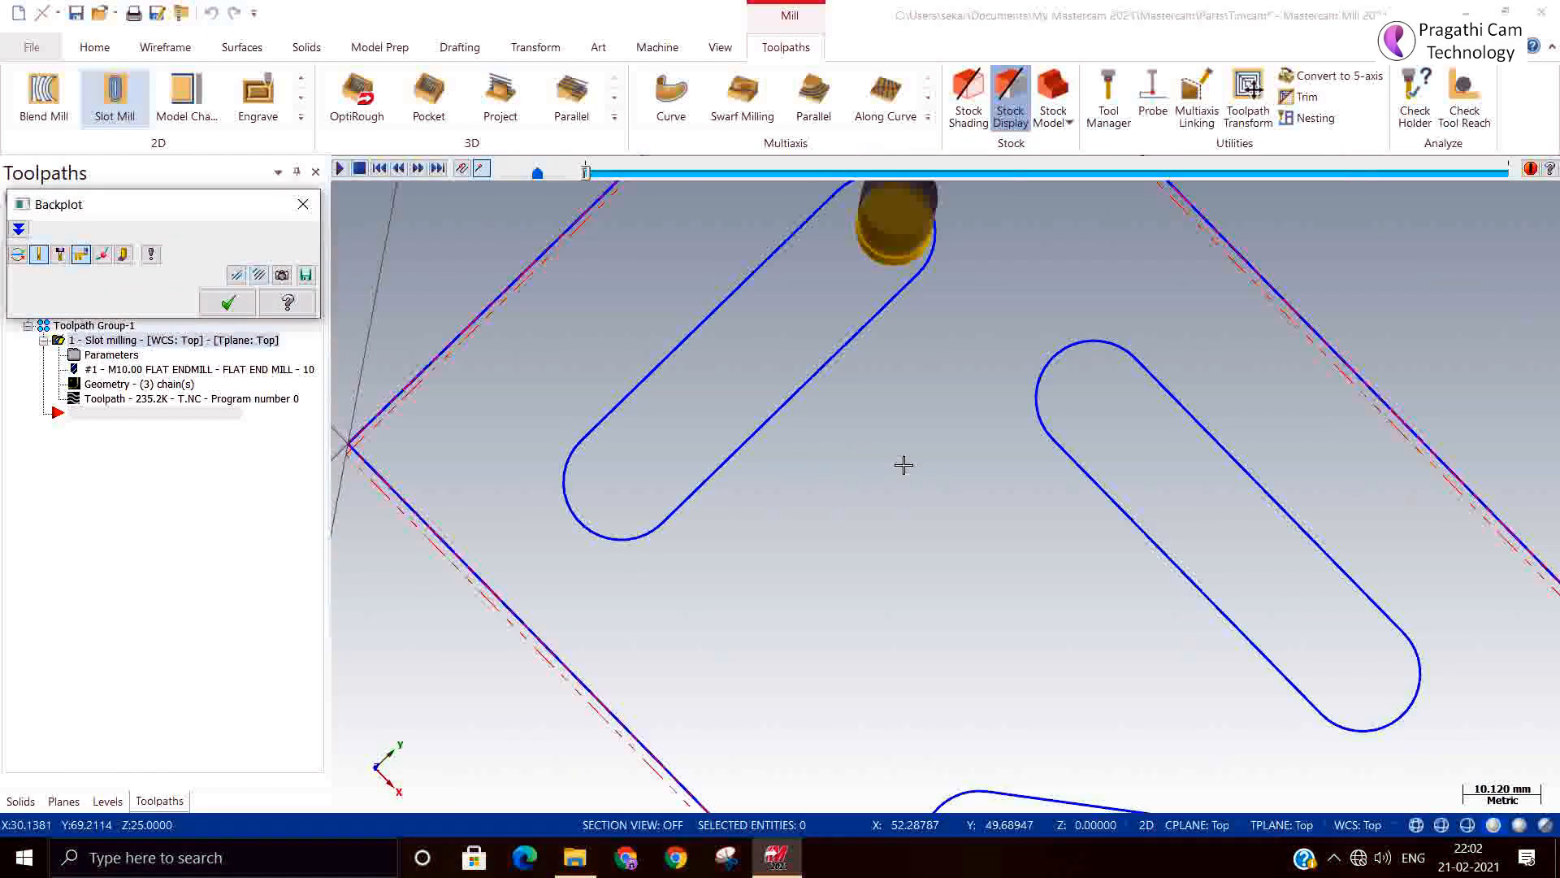
middle_click_drag(904, 465, 892, 351)
scroll(804, 491, "down", 2)
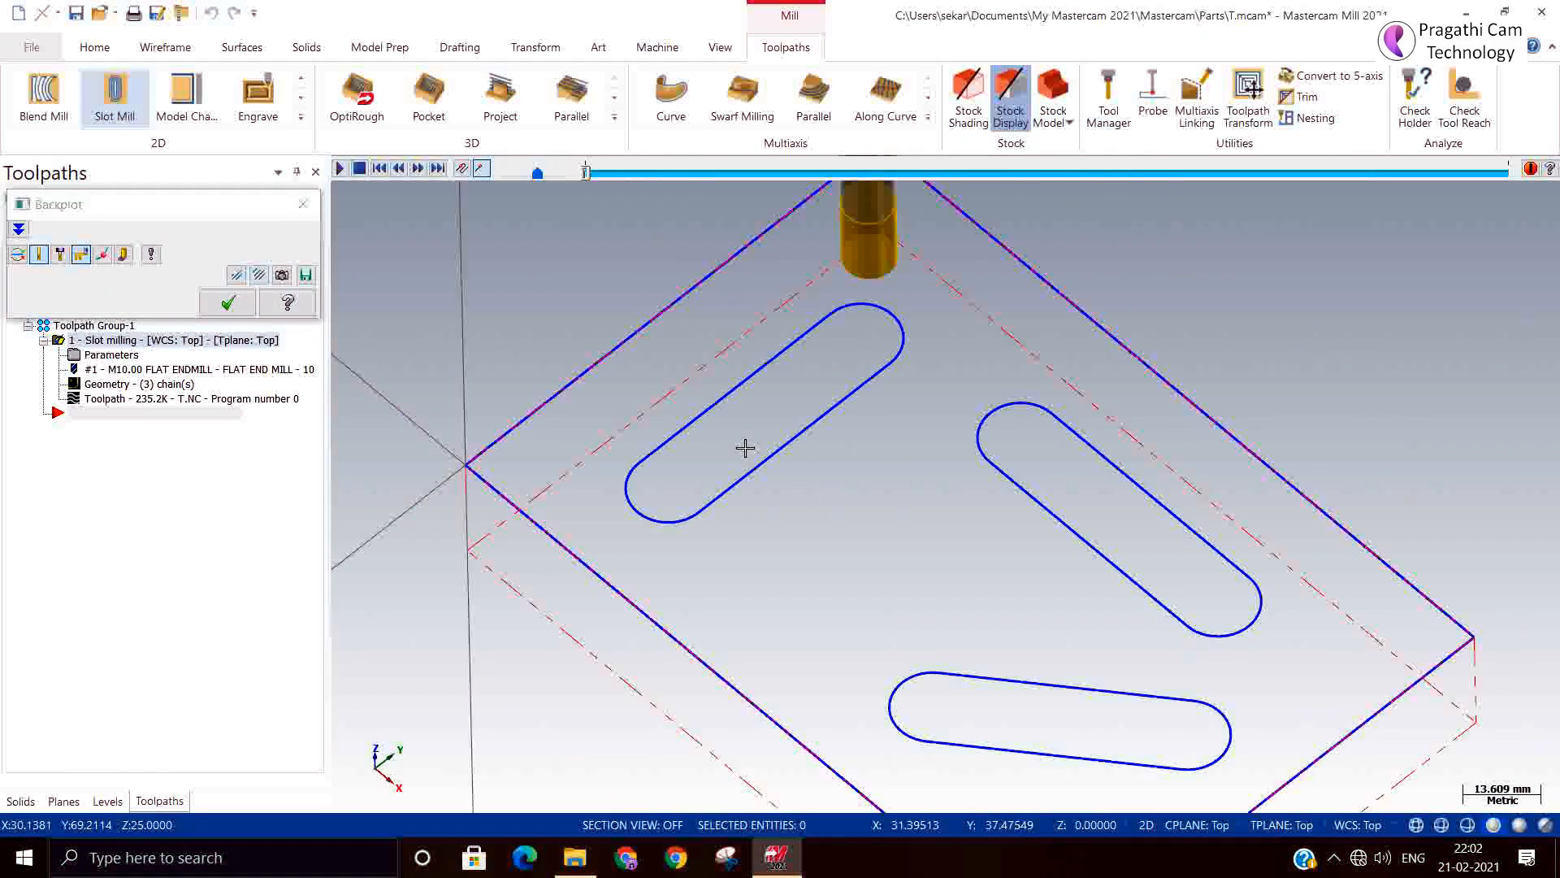
left_click(341, 169)
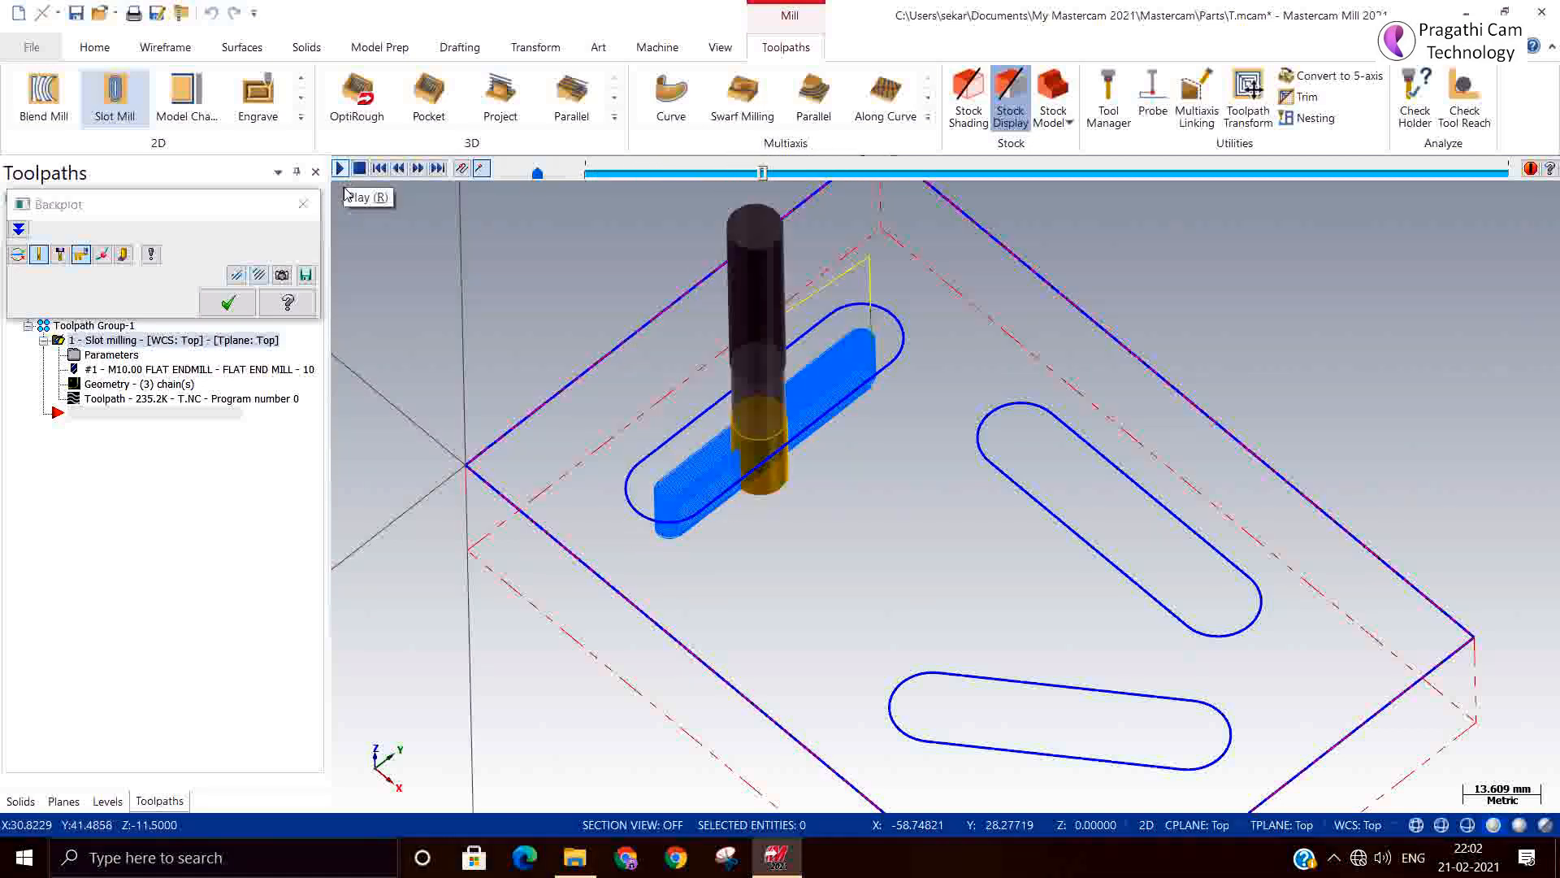
scroll(532, 366, "down", 1)
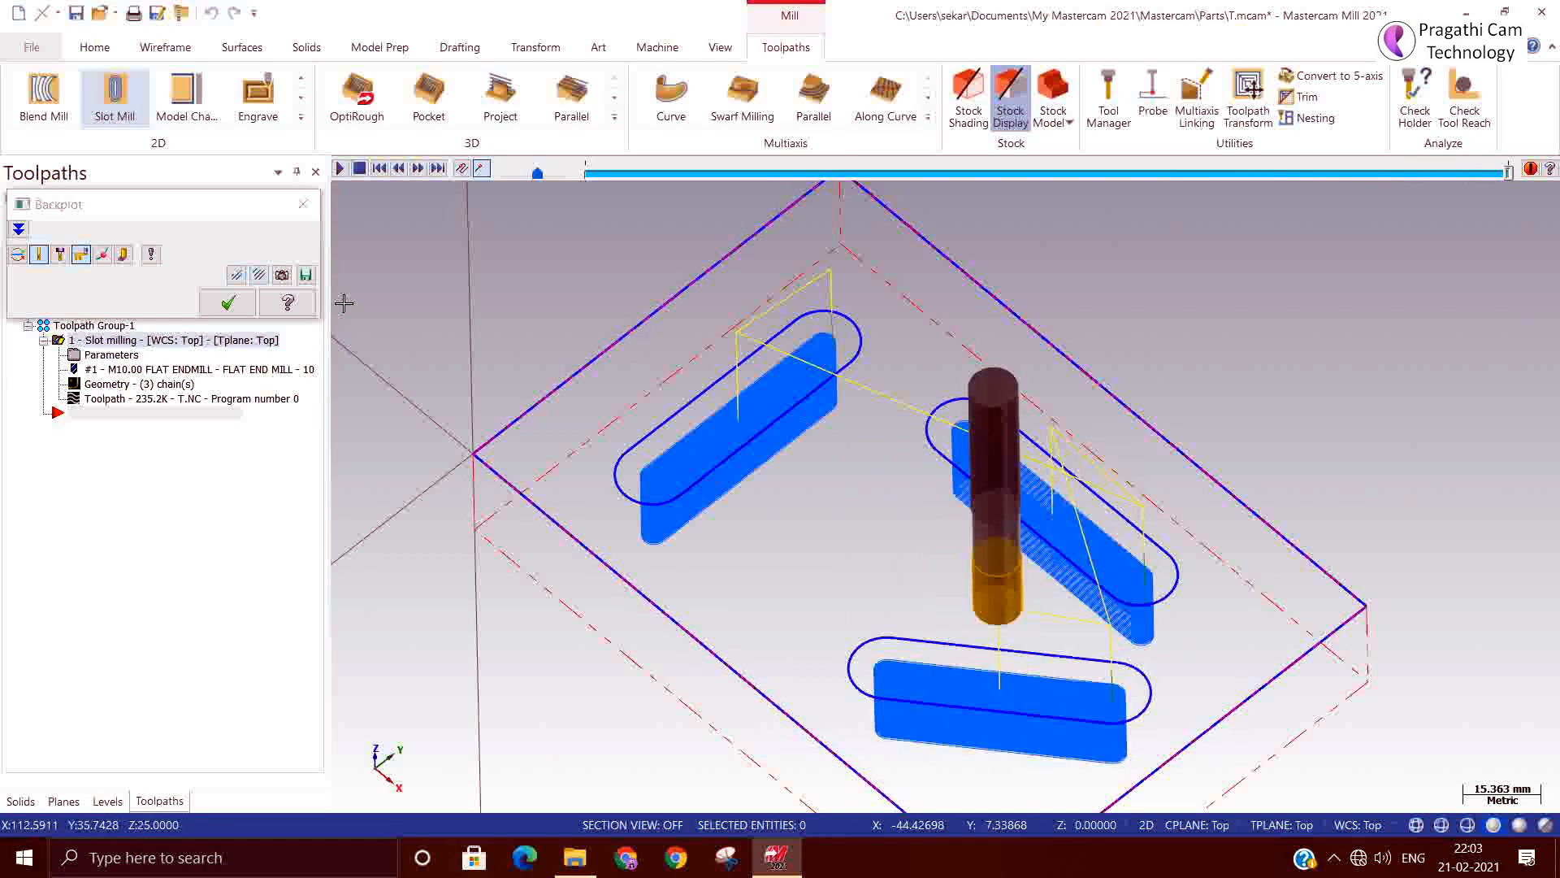
left_click(228, 303)
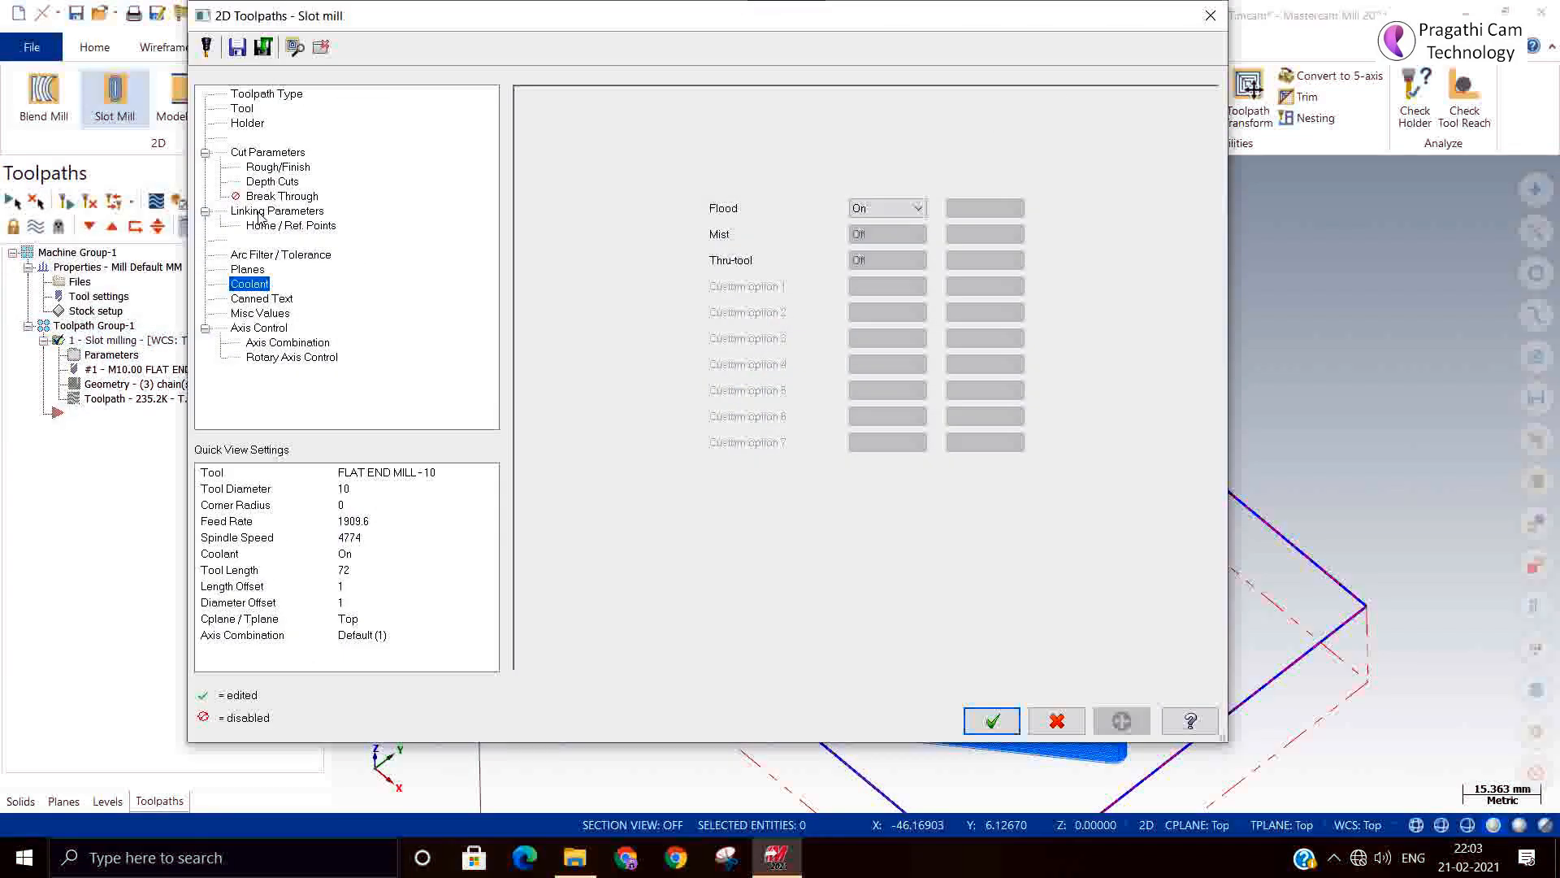
Reopen the slot mill's tool settings and delete FLAT END MILL-10 from the tool list.
left_click(242, 108)
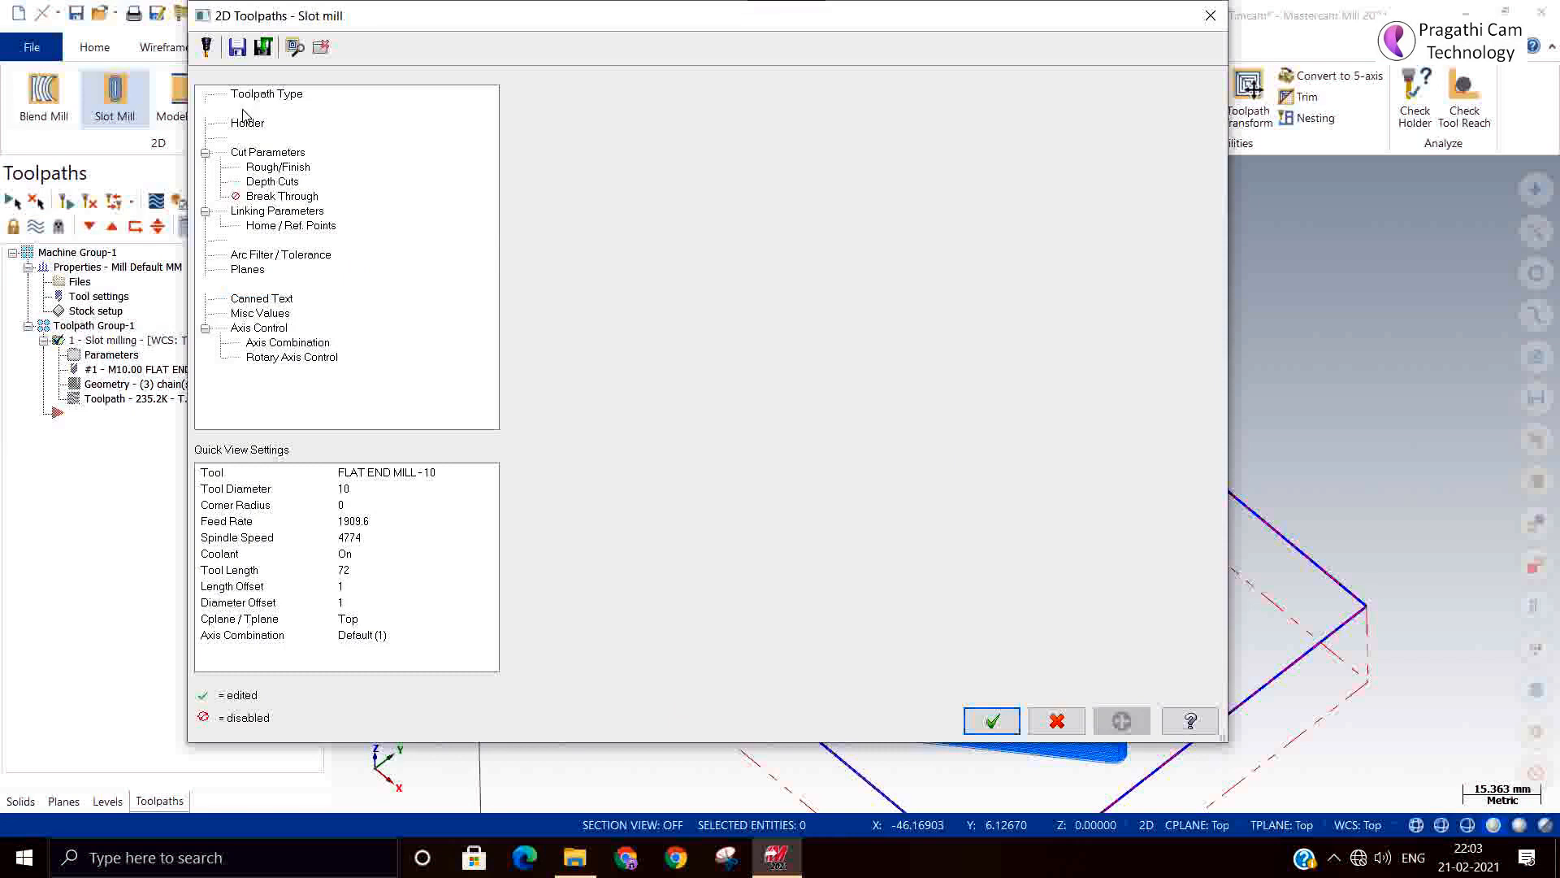
left_click(703, 146)
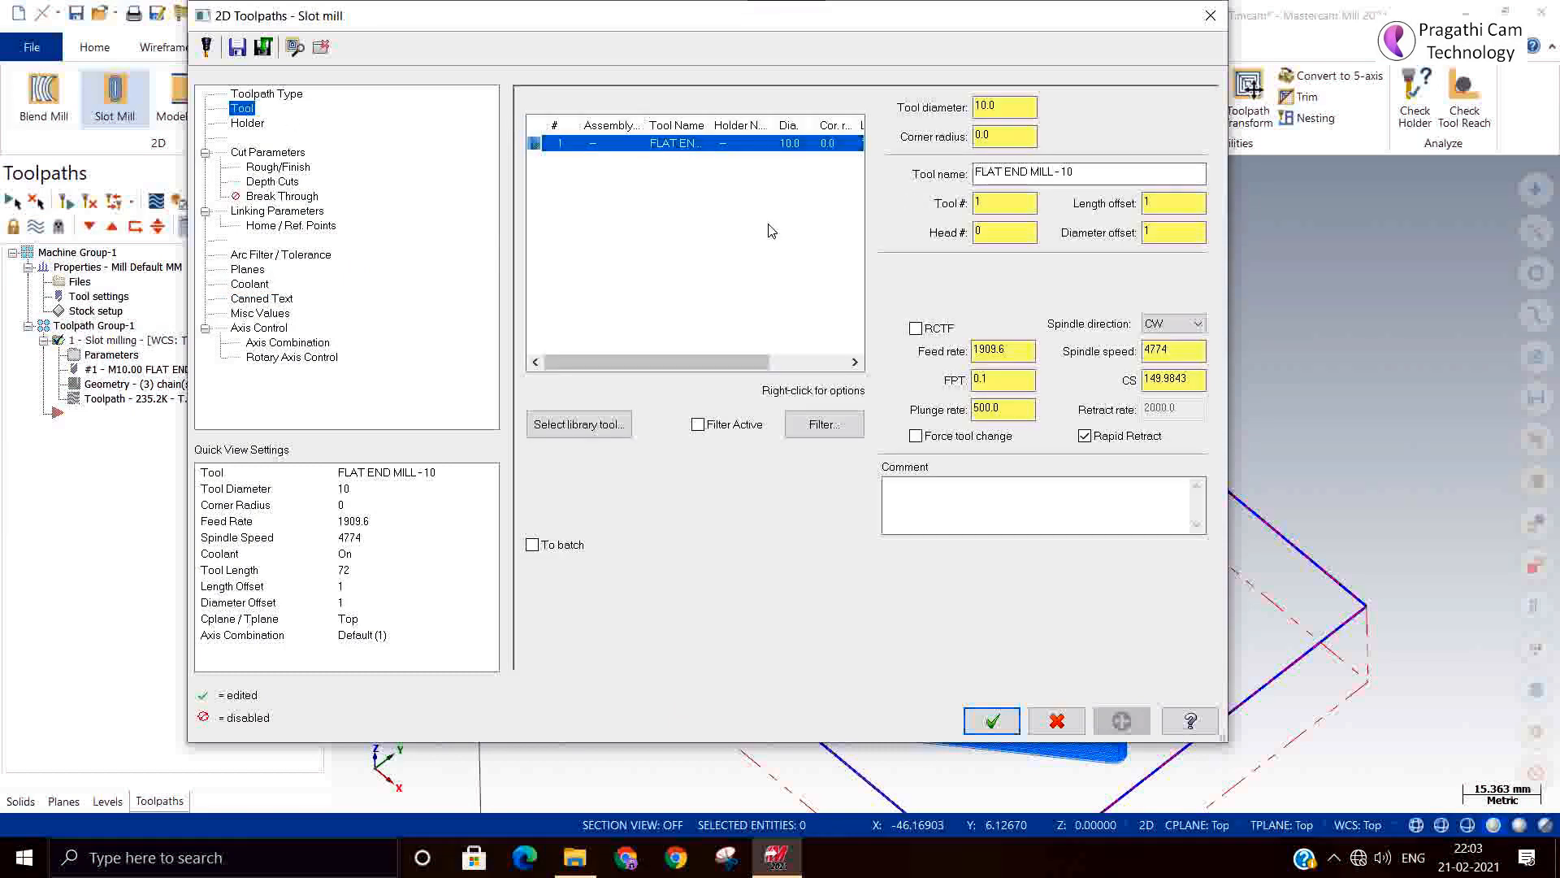
key("Delete")
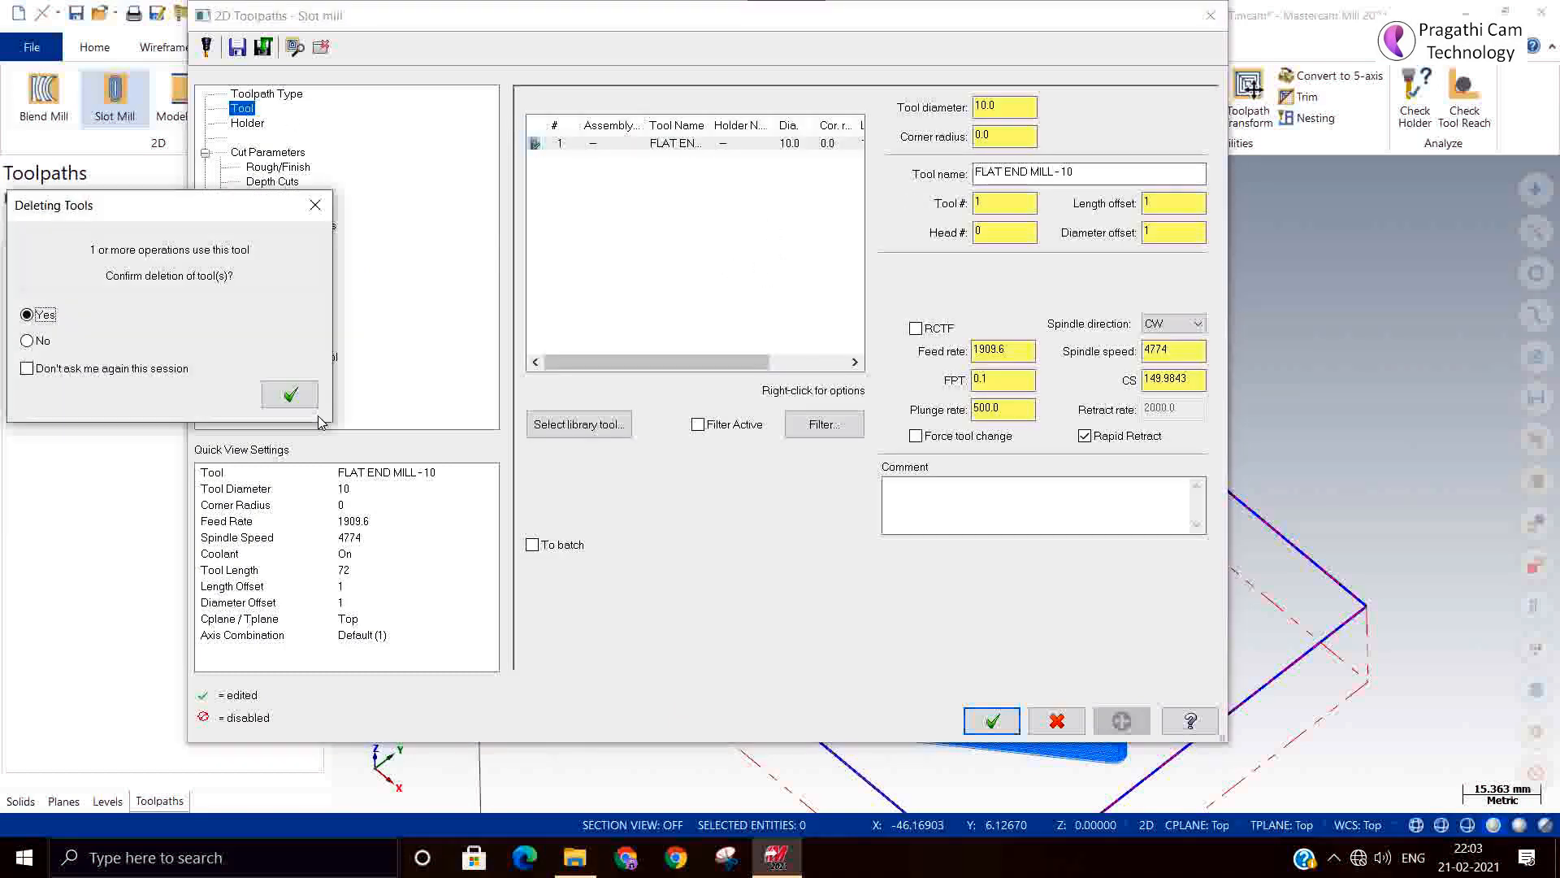
left_click(297, 393)
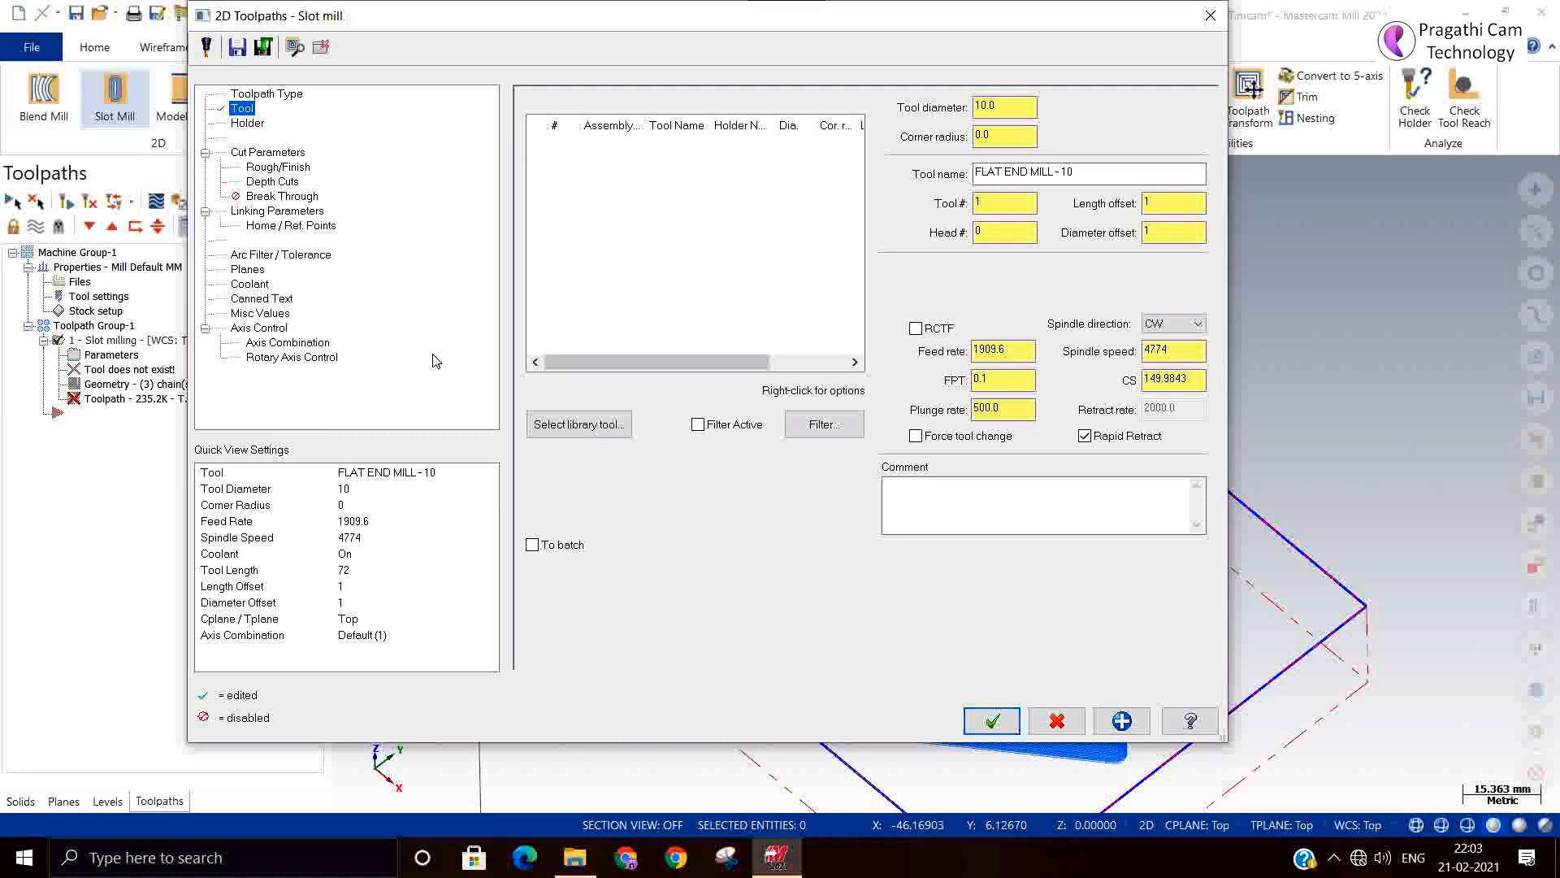
Choose FLAT END MILL-6 from the tool library as the replacement, accept the parameters and regenerate the slot milling toolpath.
left_click(567, 425)
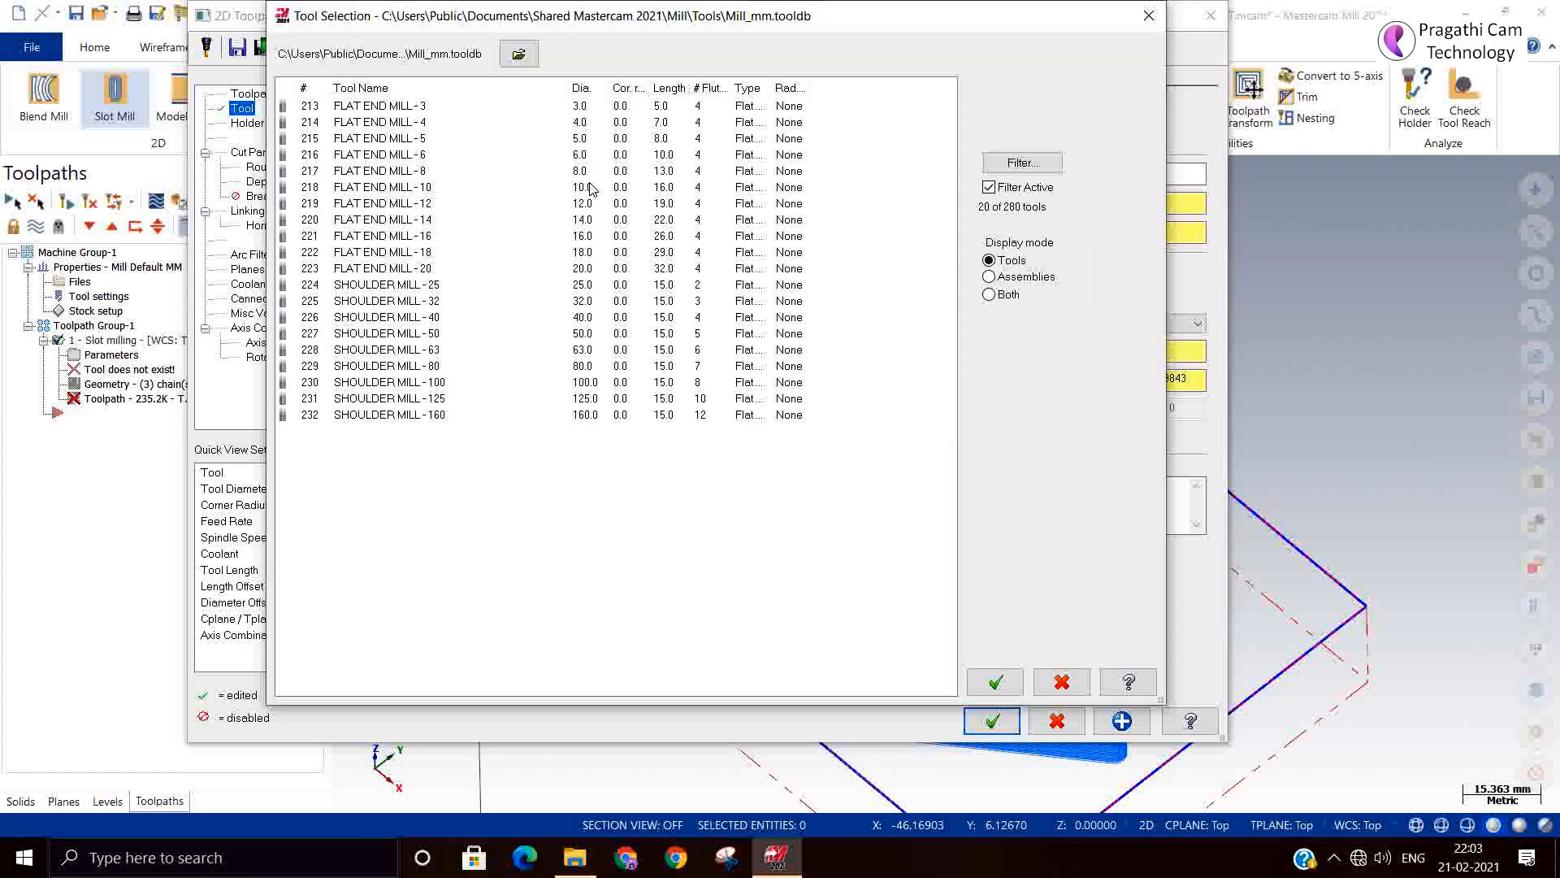
left_click(584, 160)
left_click(996, 682)
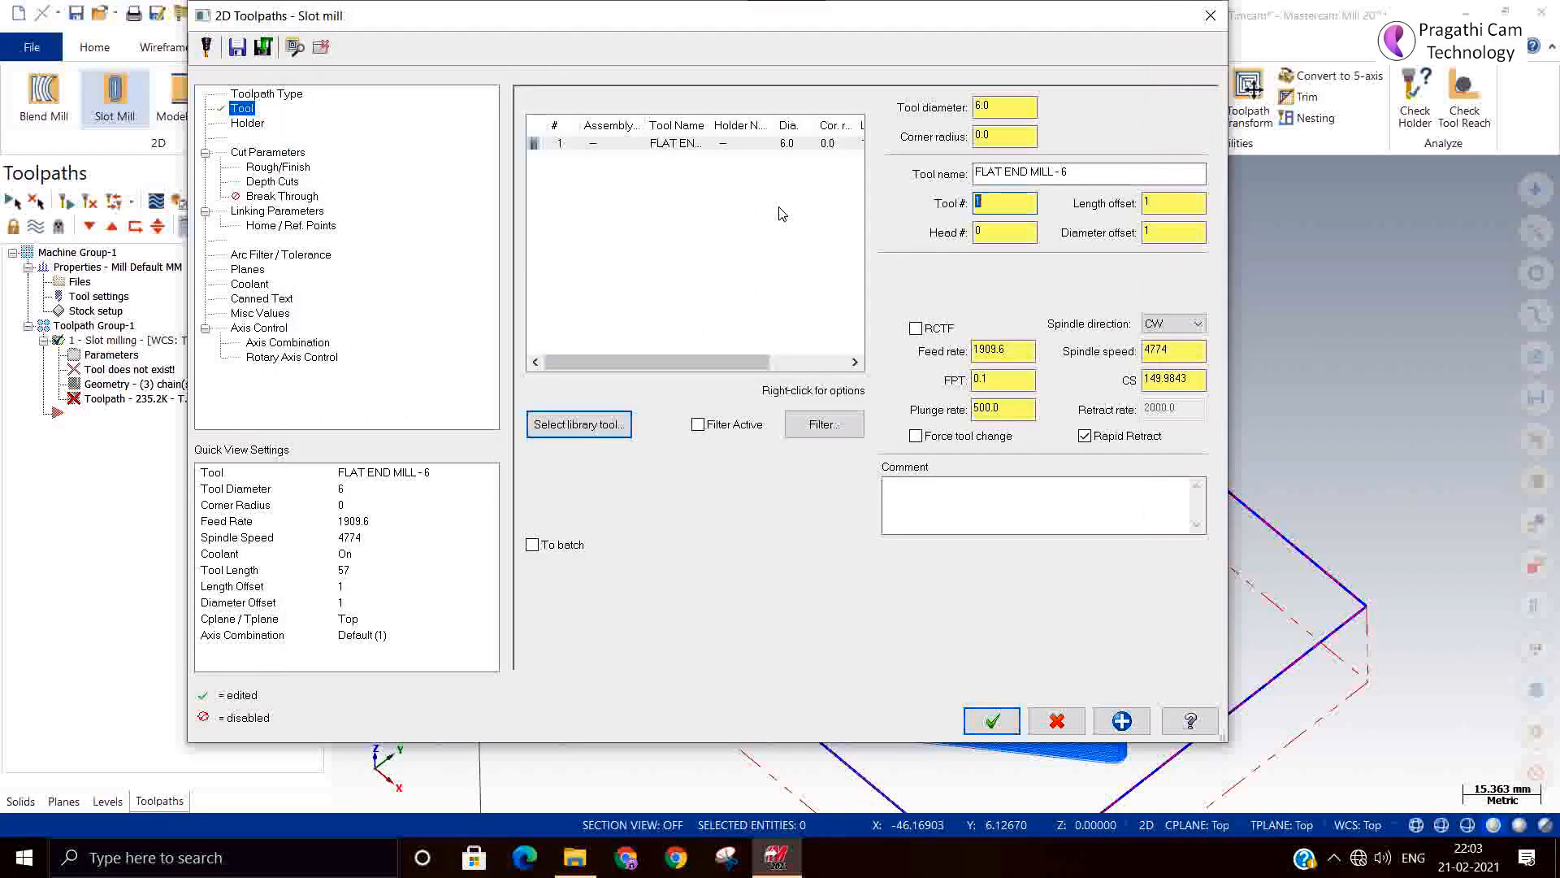
left_click(993, 723)
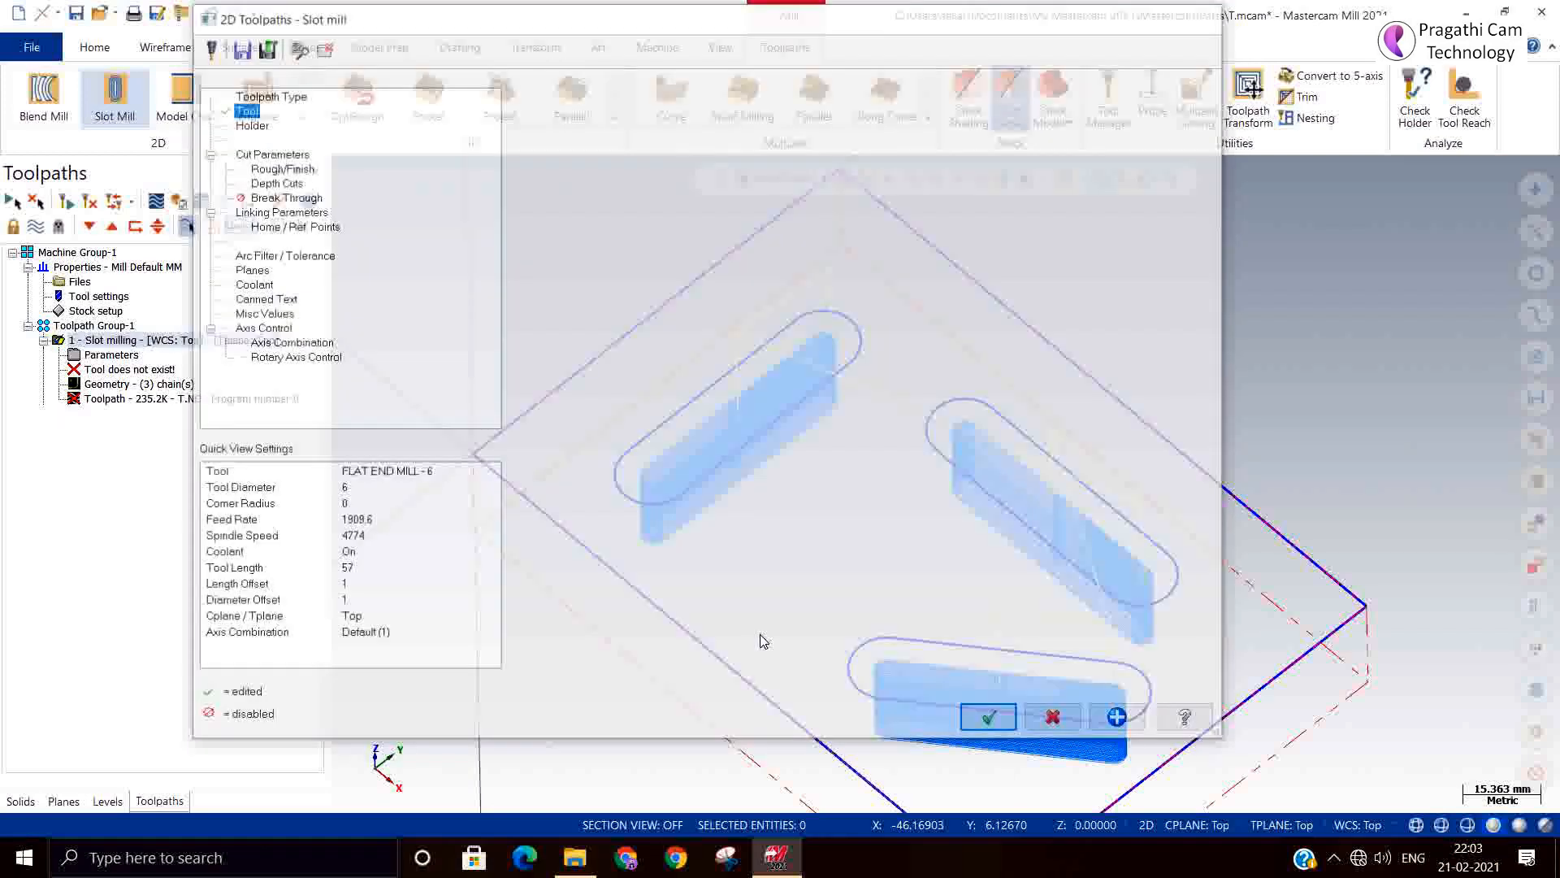
left_click(90, 203)
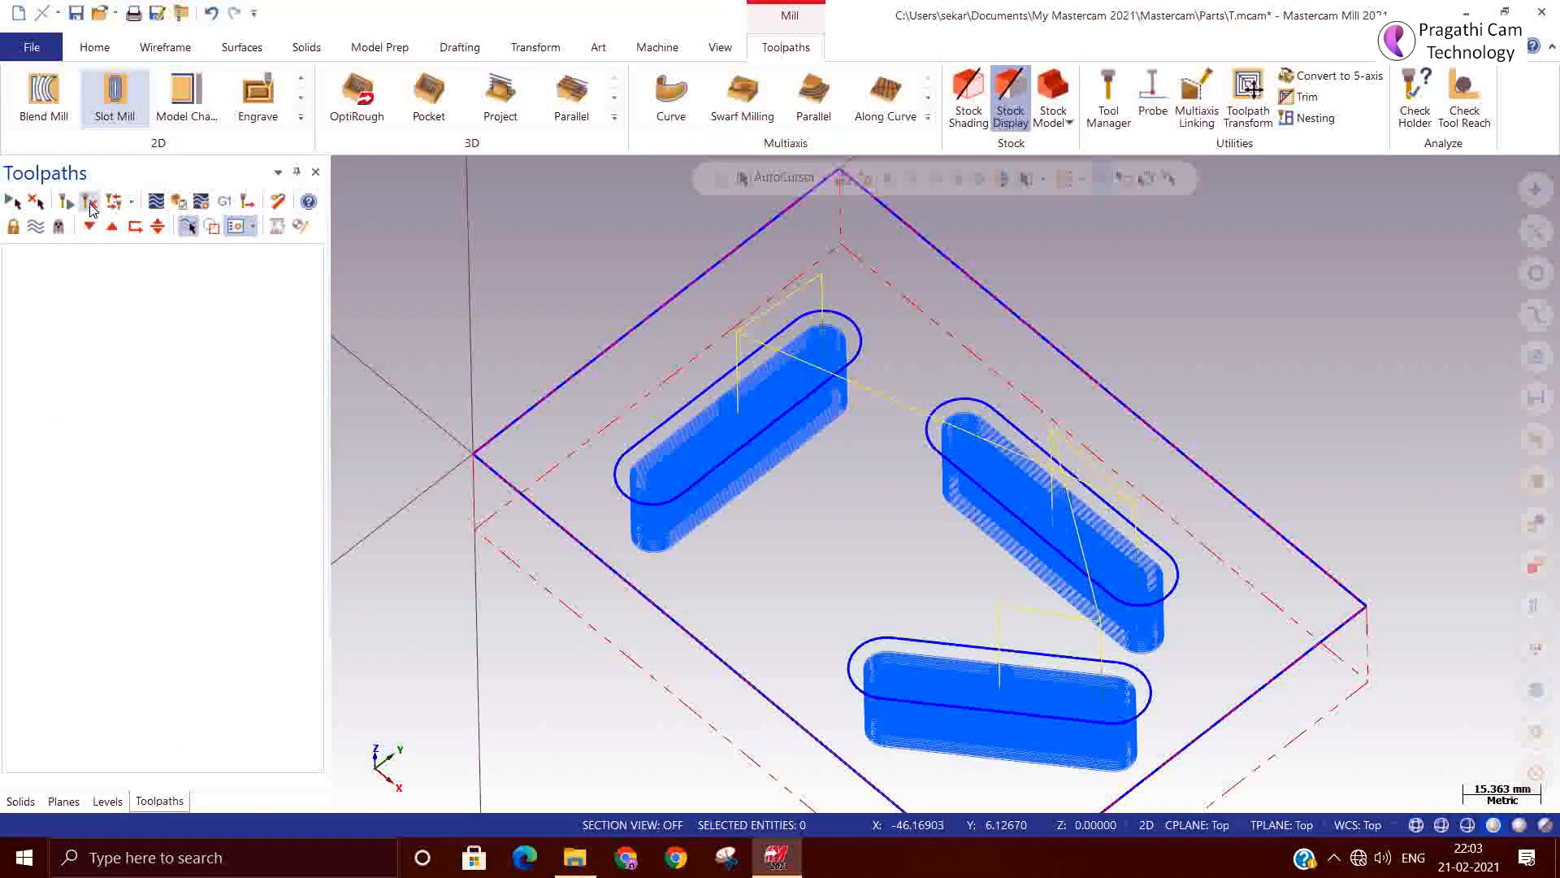
Run the Verify simulation of the slot milling to its end and inspect the machined block in isometric view.
middle_click_drag(679, 491, 665, 449)
left_click(172, 202)
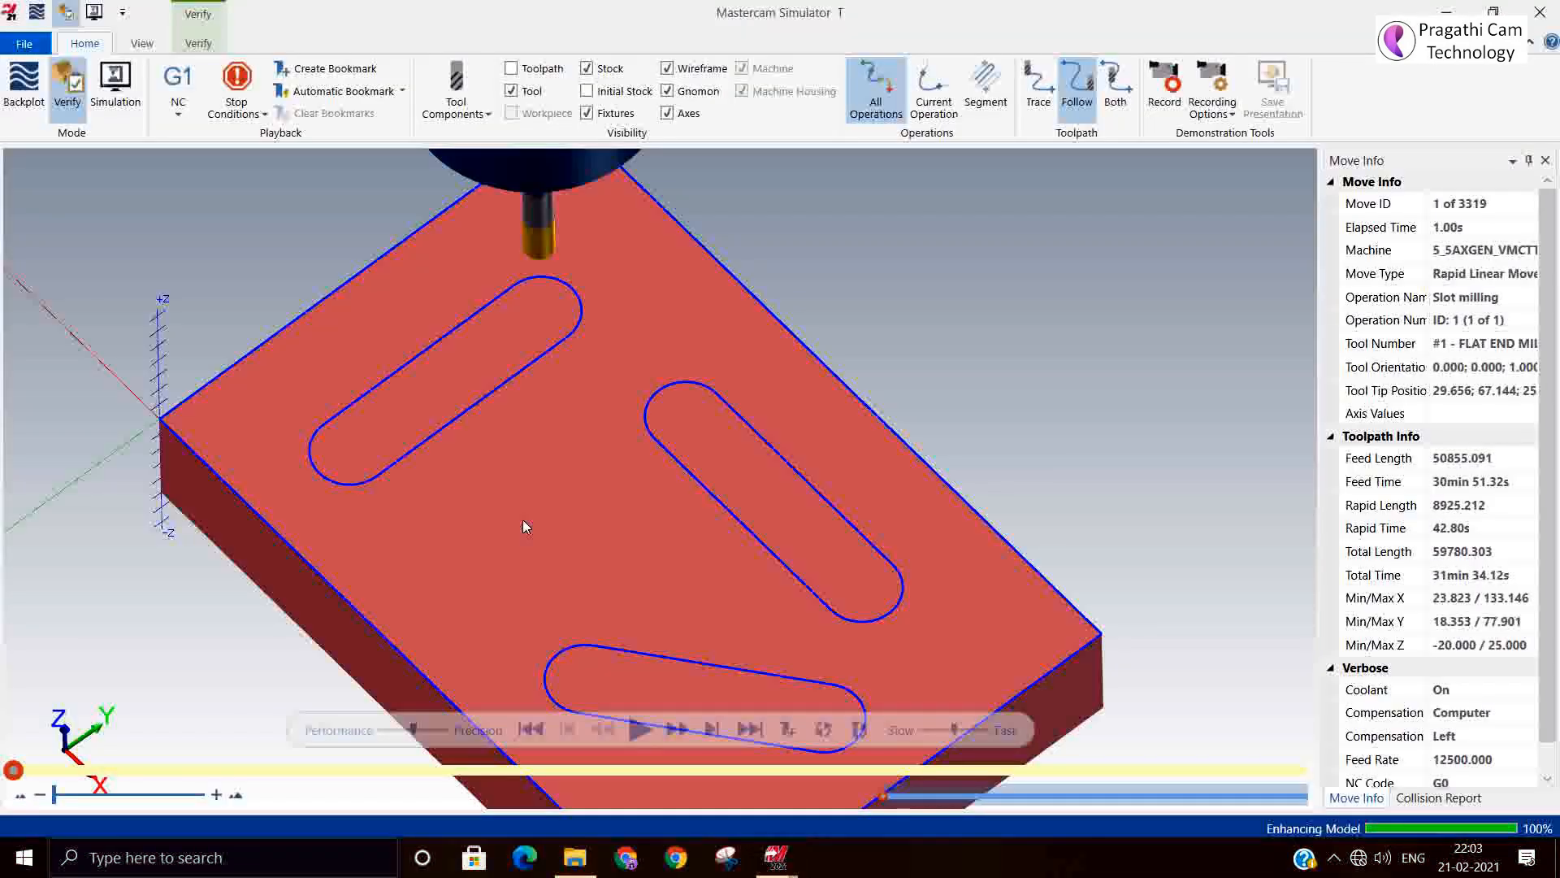
left_click(641, 730)
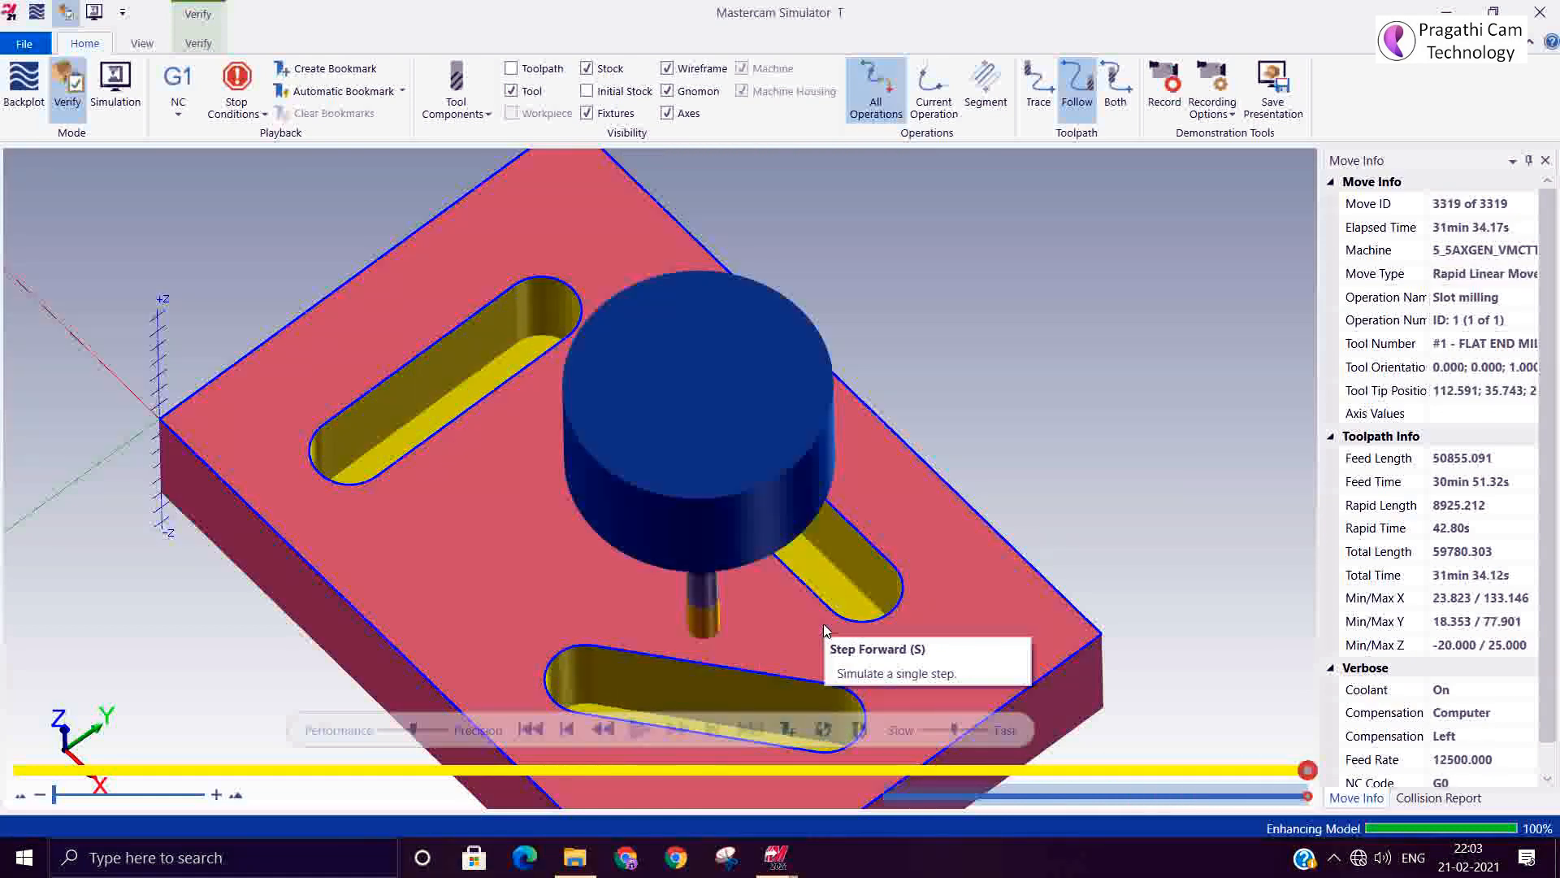
scroll(871, 519, "down", 4)
middle_click_drag(851, 550, 732, 633)
scroll(634, 660, "up", 2)
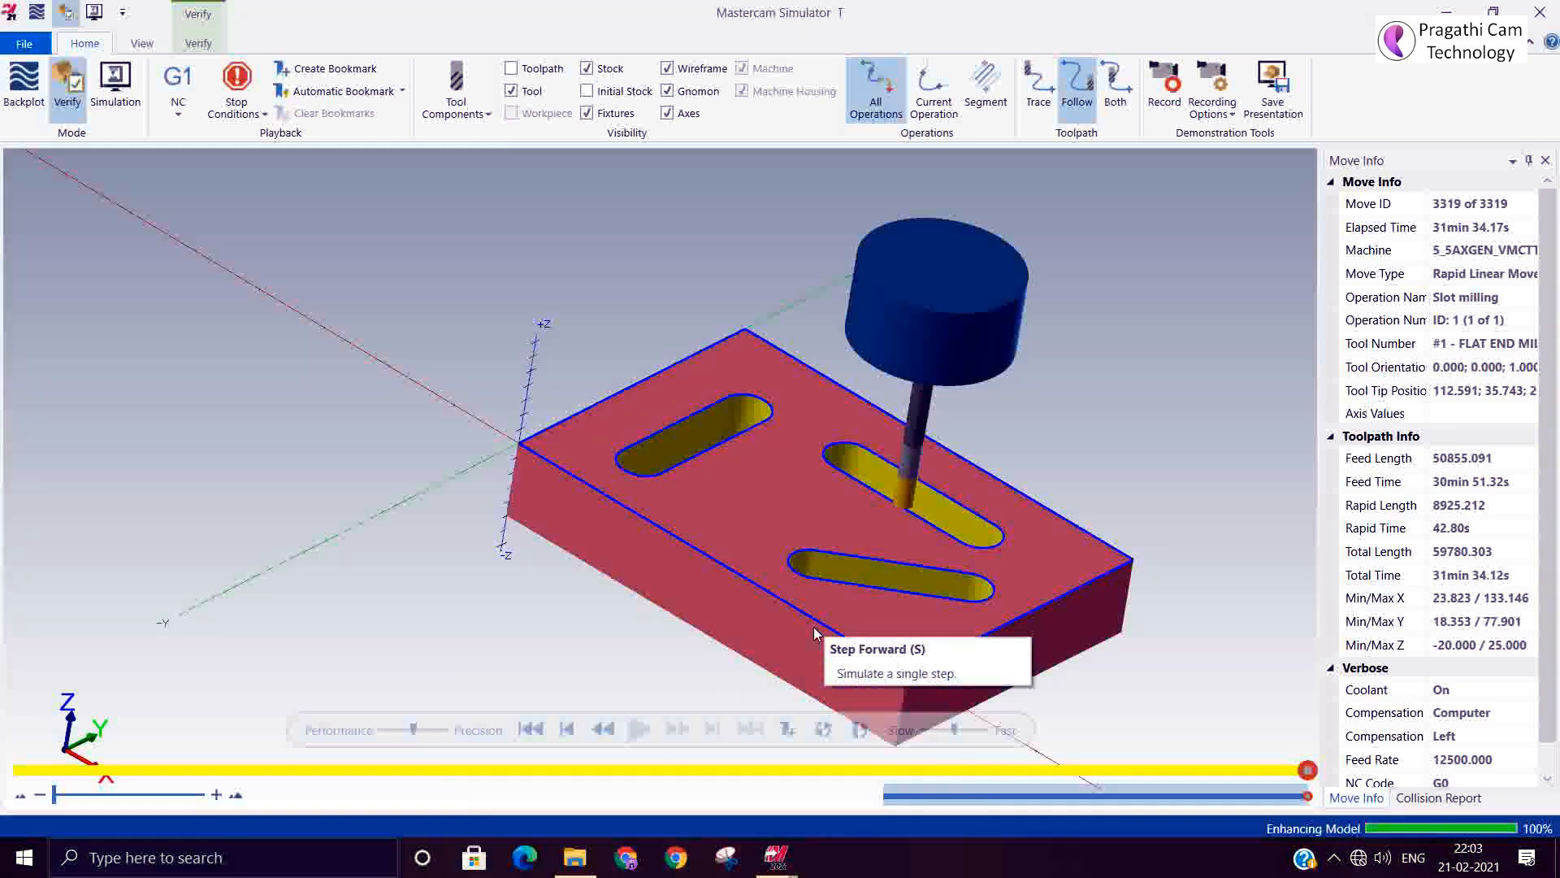
right_click(1091, 474)
left_click(1158, 649)
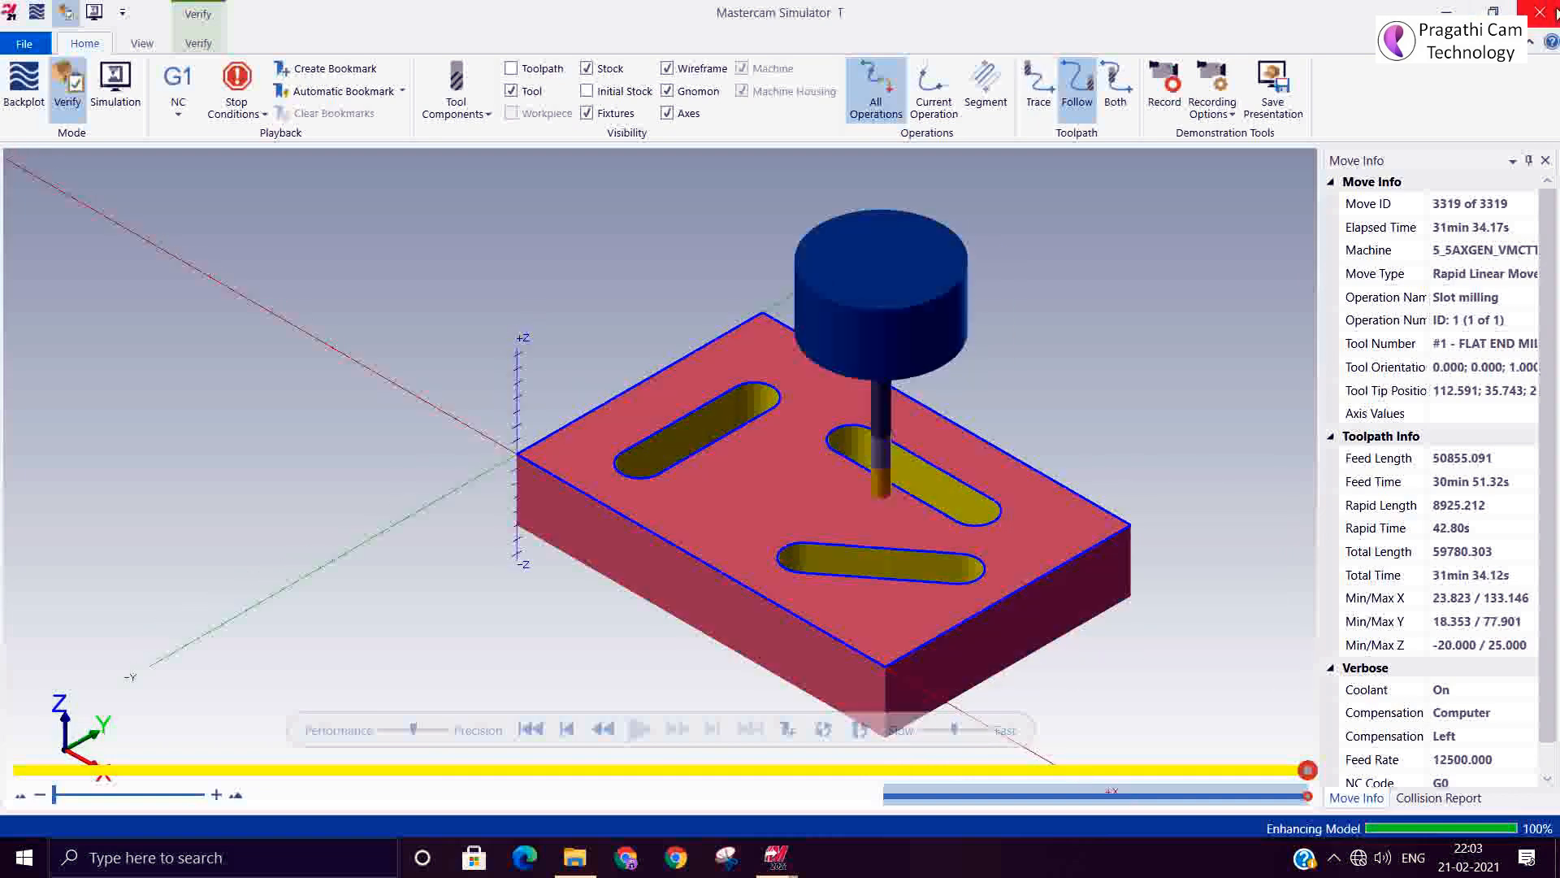
Close the Verify simulator and save the part as "slot machining" in Desktop > My channel > Drawing file used.
left_click(1540, 12)
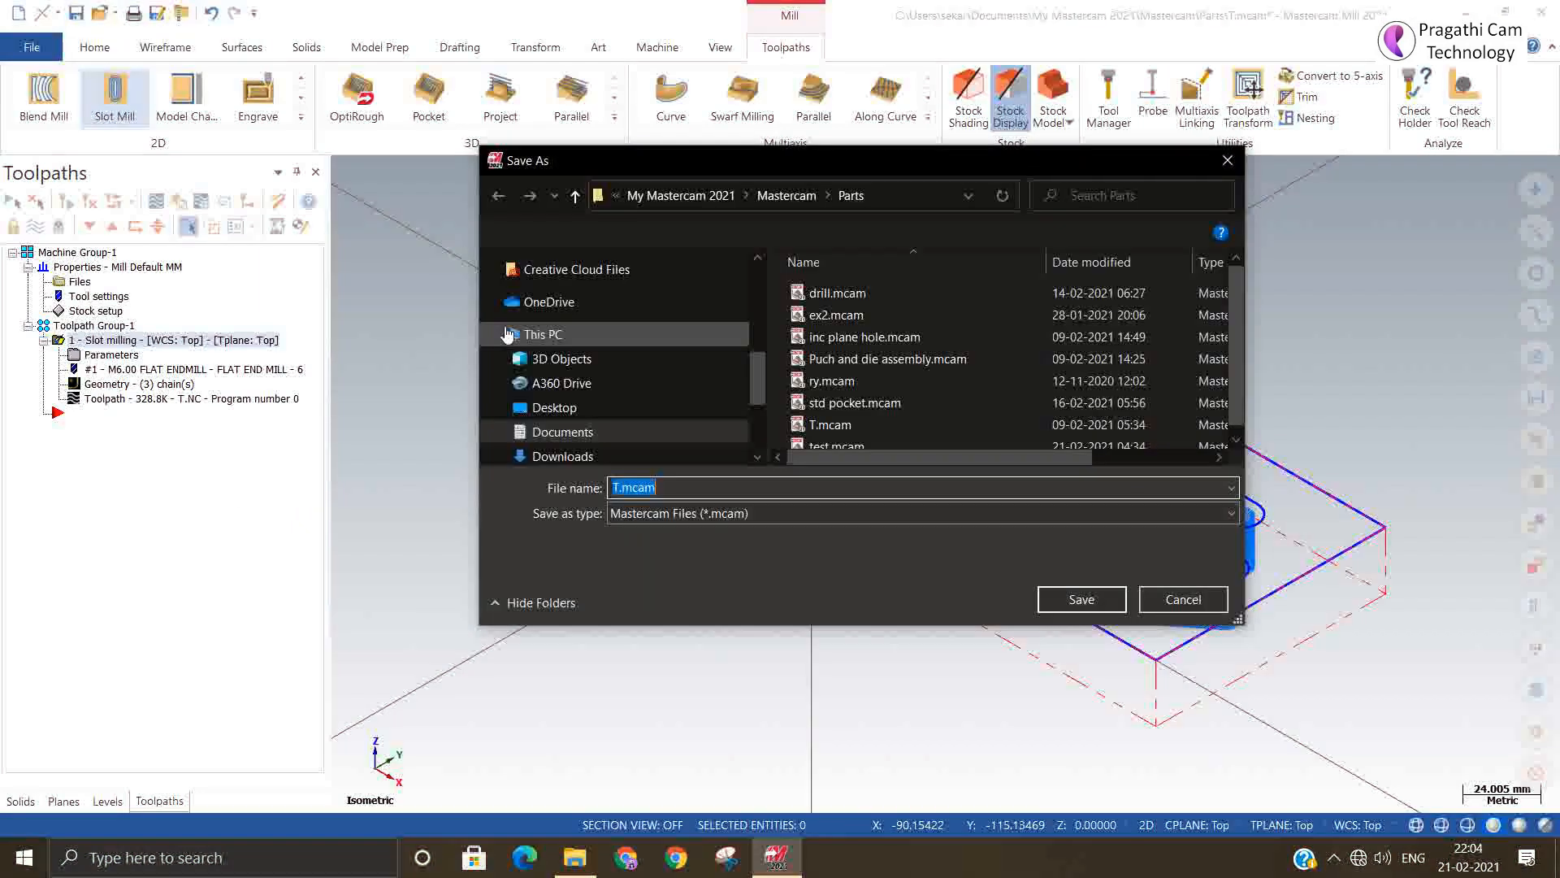
left_click(565, 412)
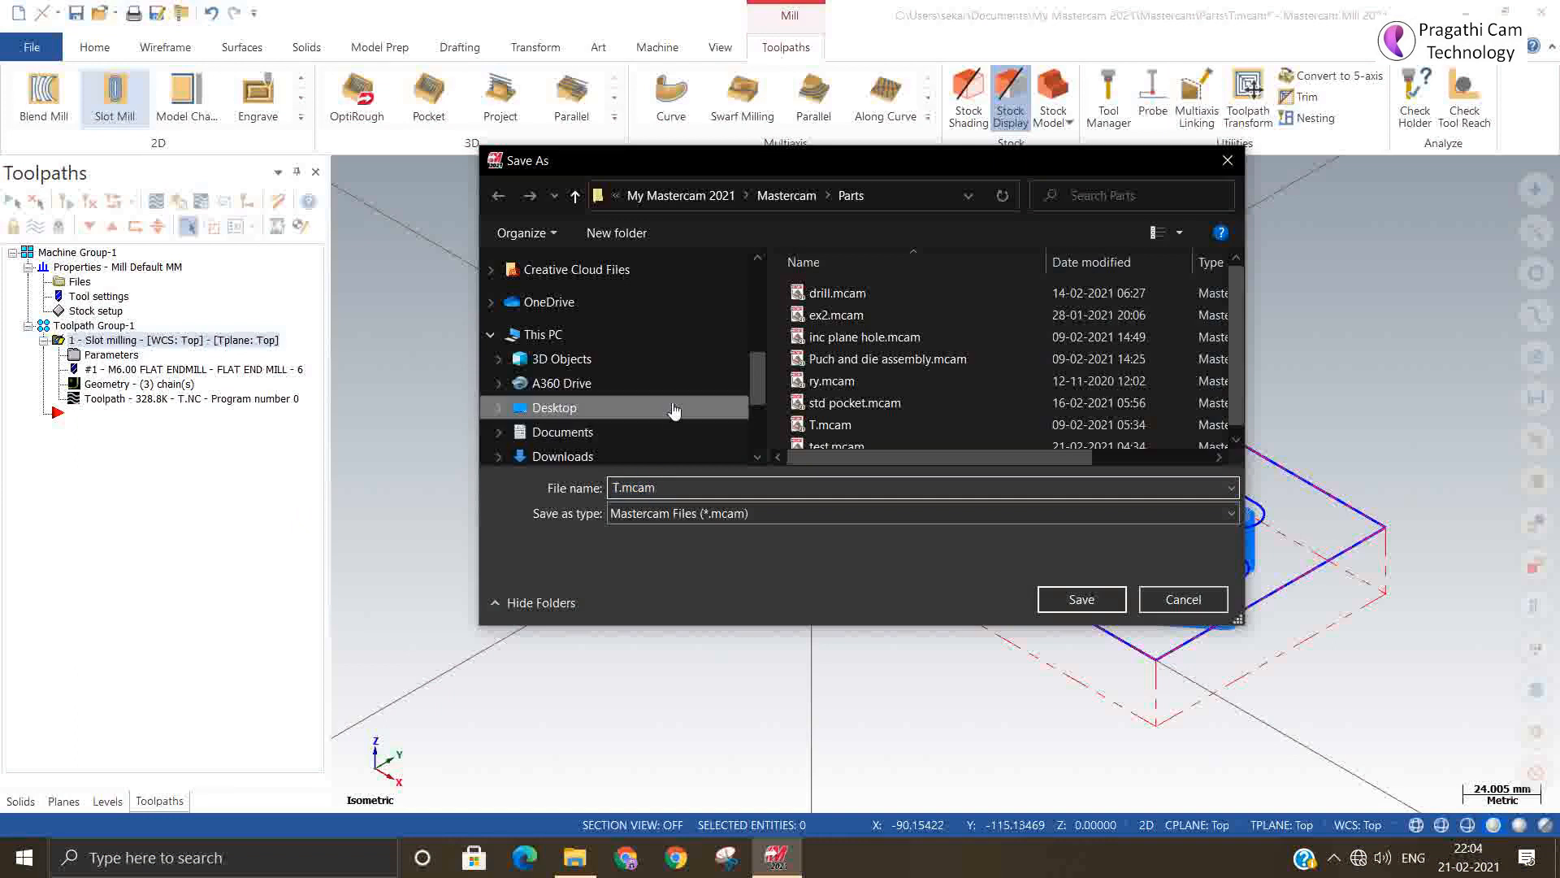
left_click(845, 338)
double_click(848, 339)
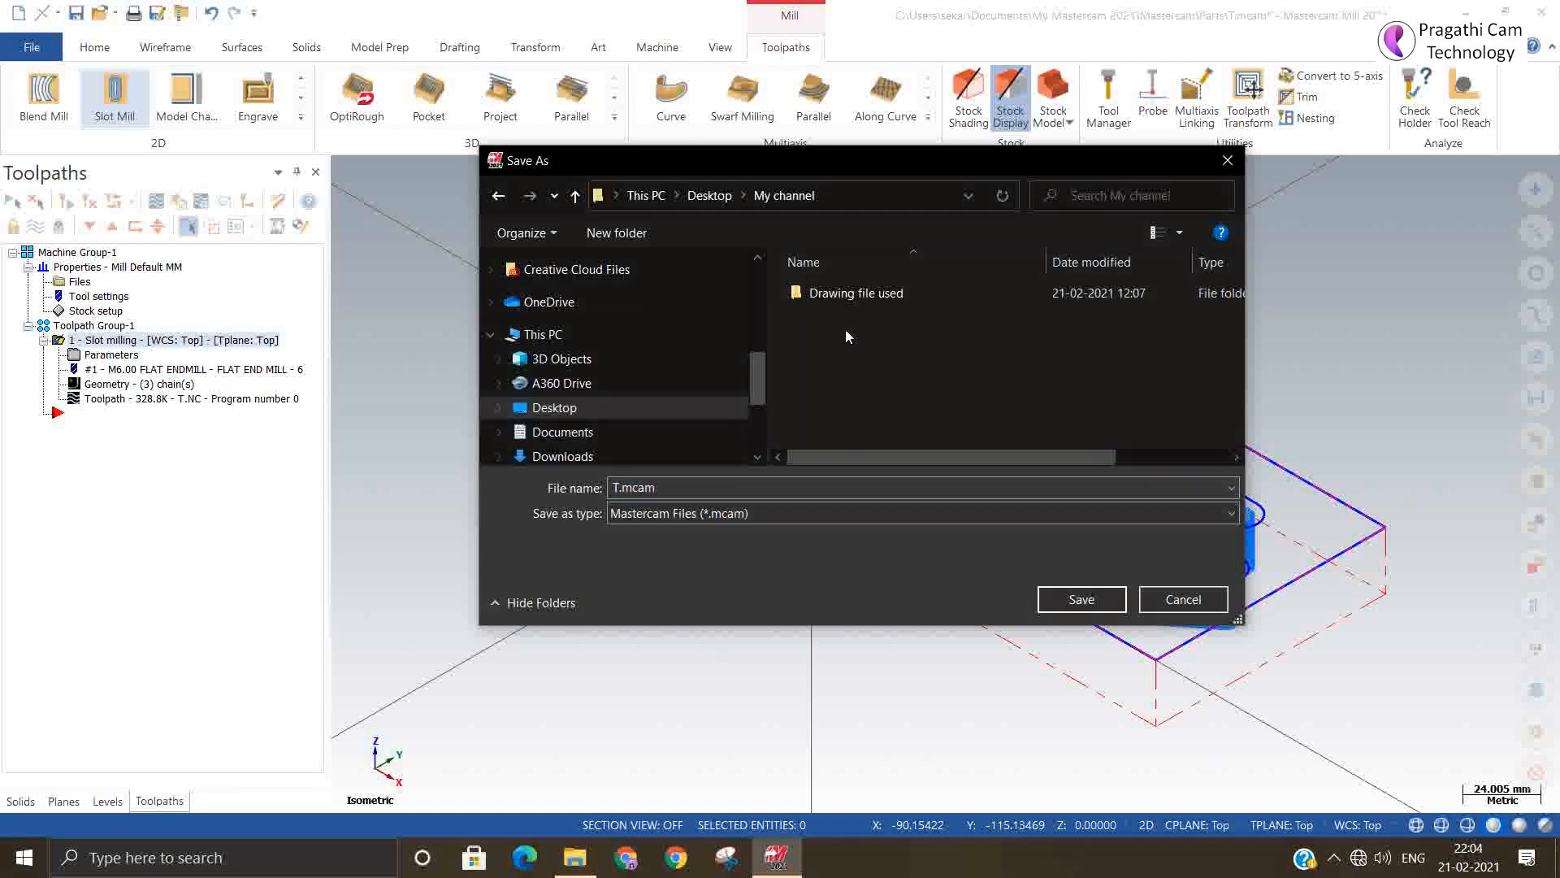
double_click(845, 294)
left_click(841, 325)
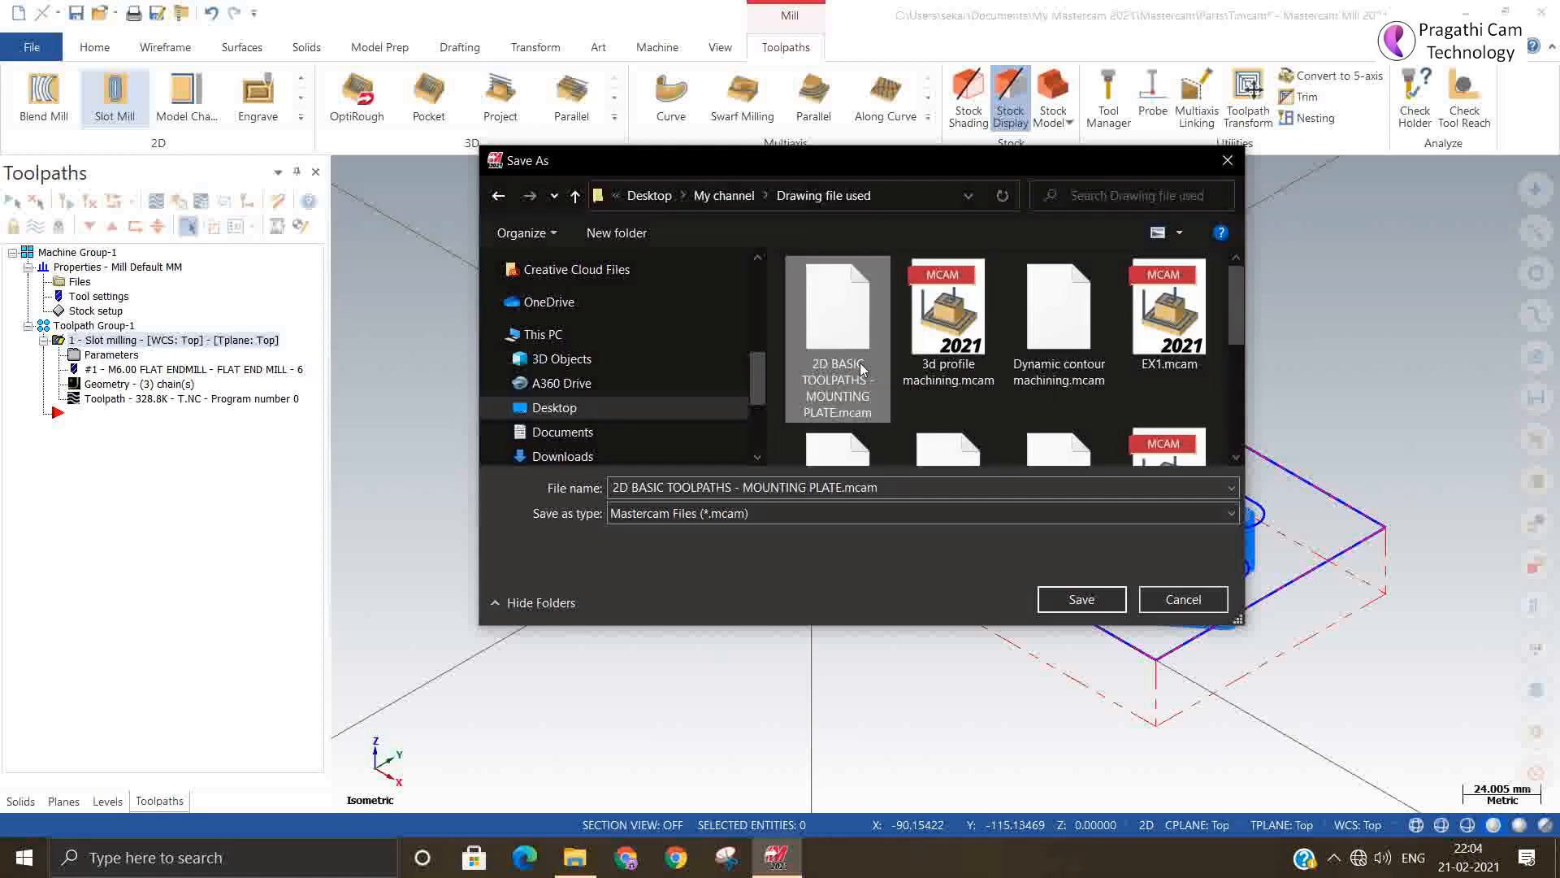
left_click(881, 486)
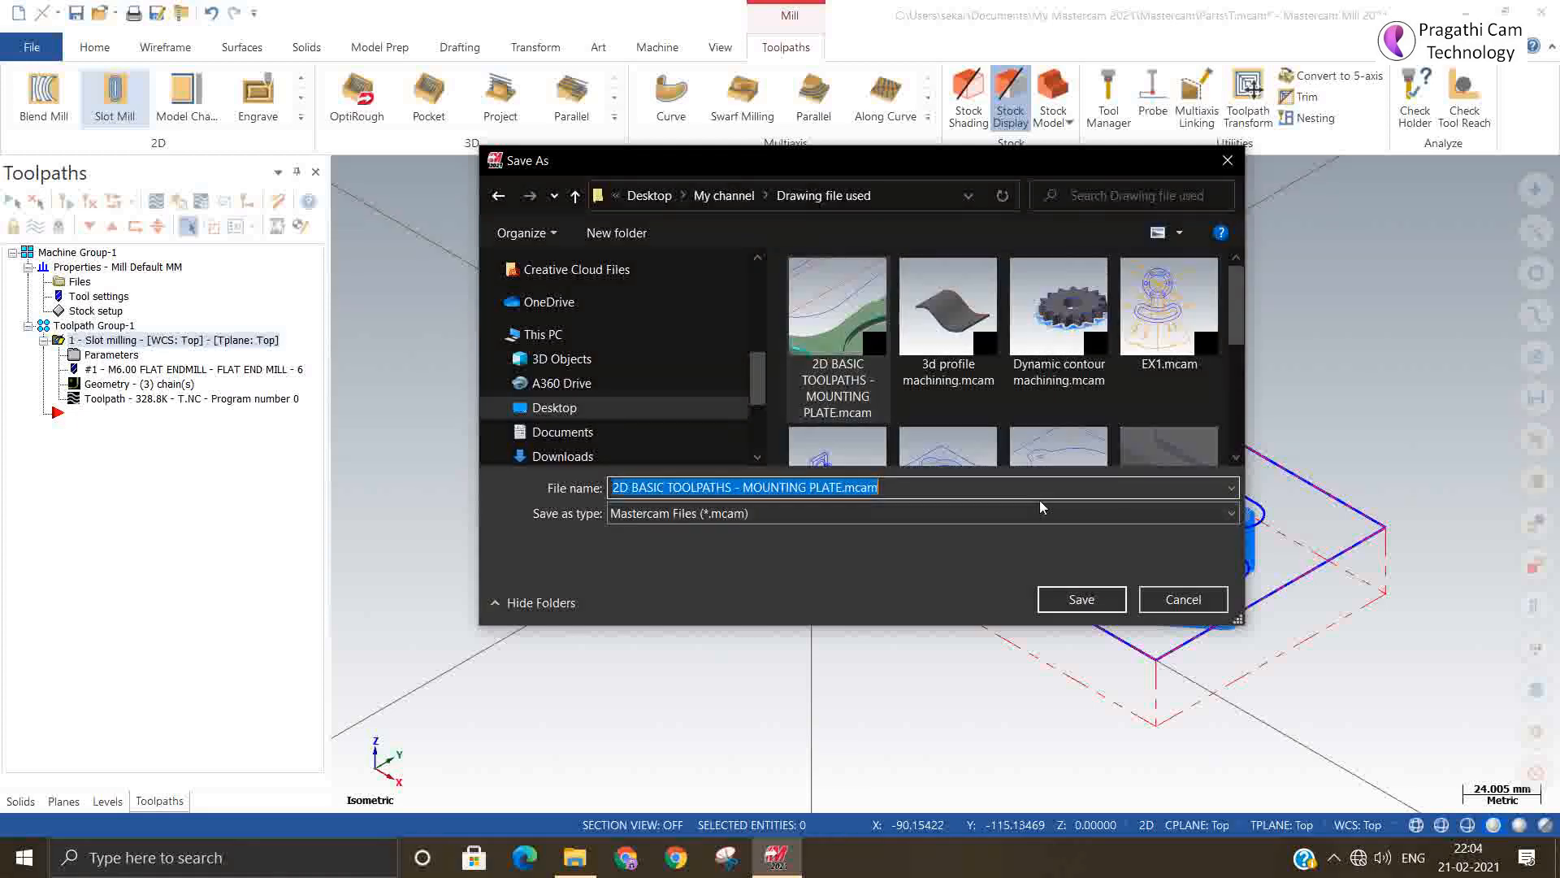
type("slot machining")
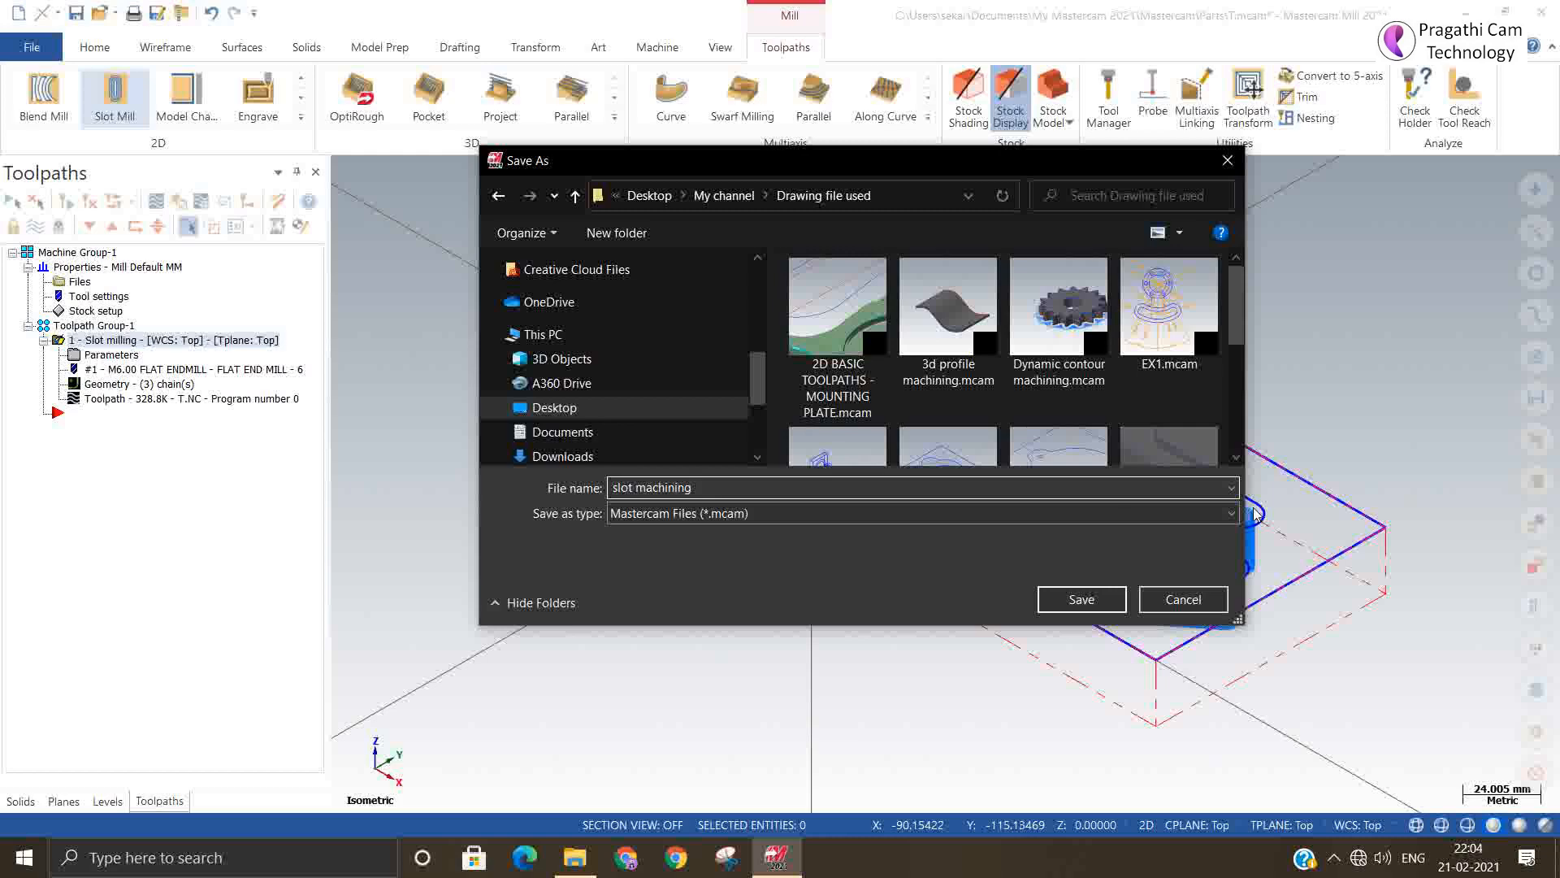
left_click(1082, 599)
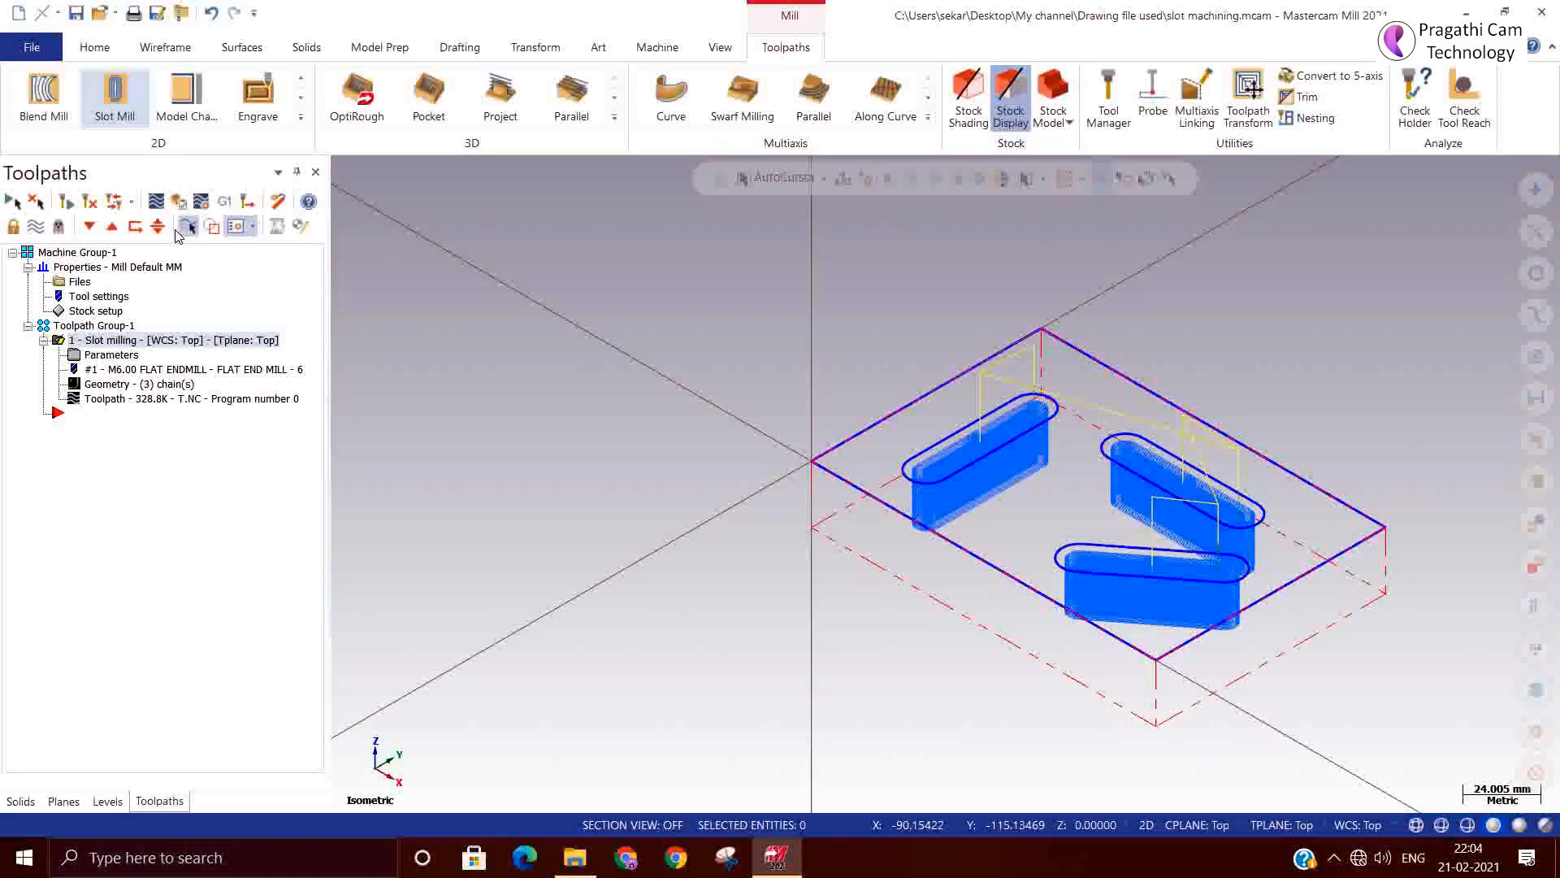
Look over the available 2D milling toolpaths including FBM Mill, and start a new empty file.
left_click(301, 116)
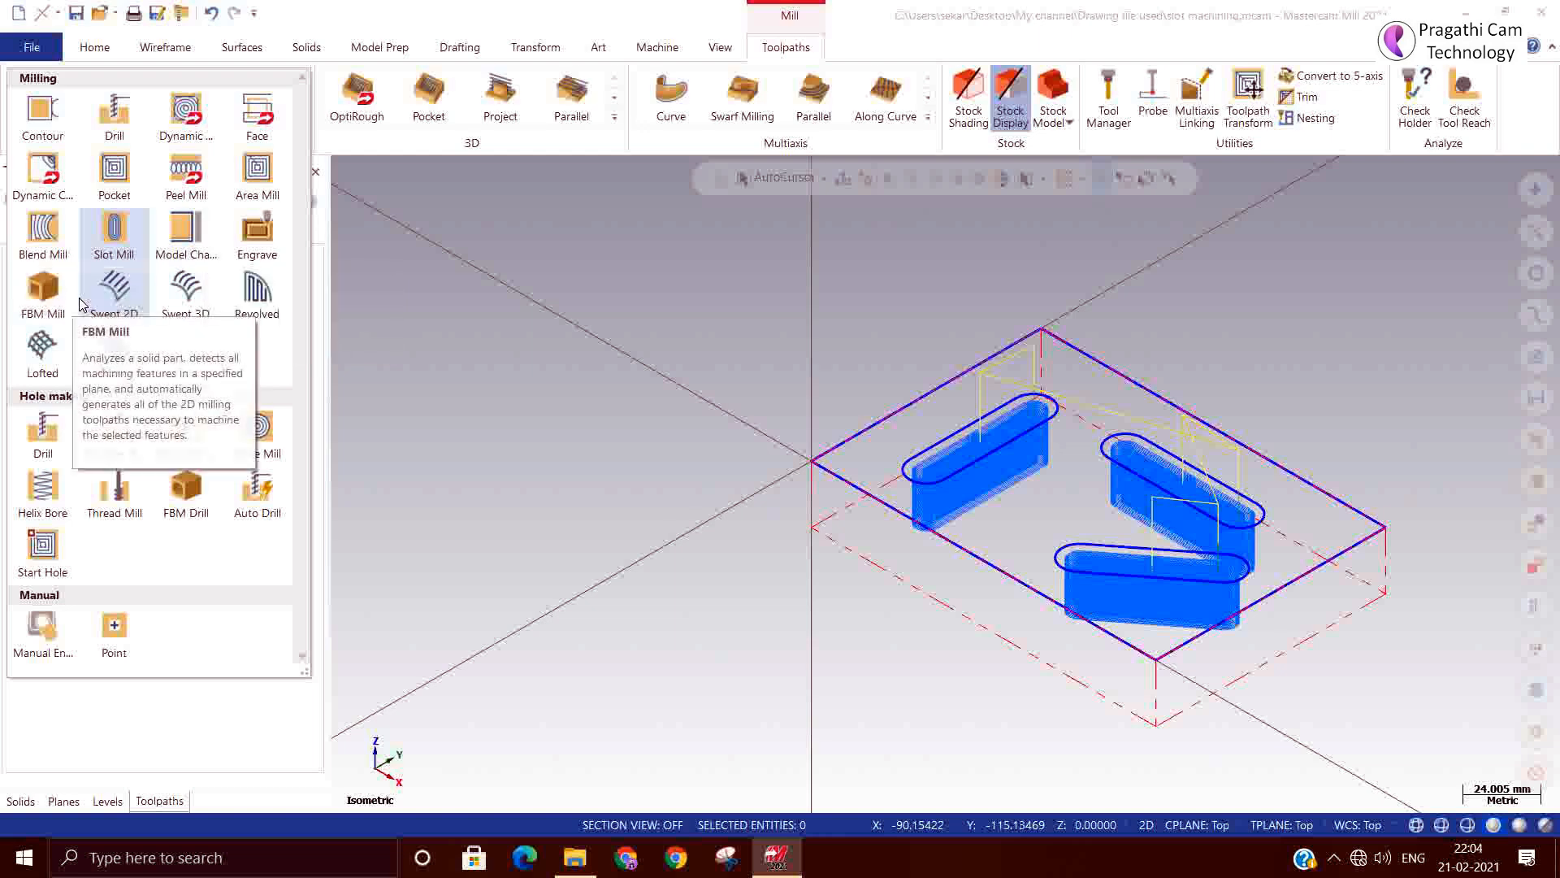
left_click(509, 338)
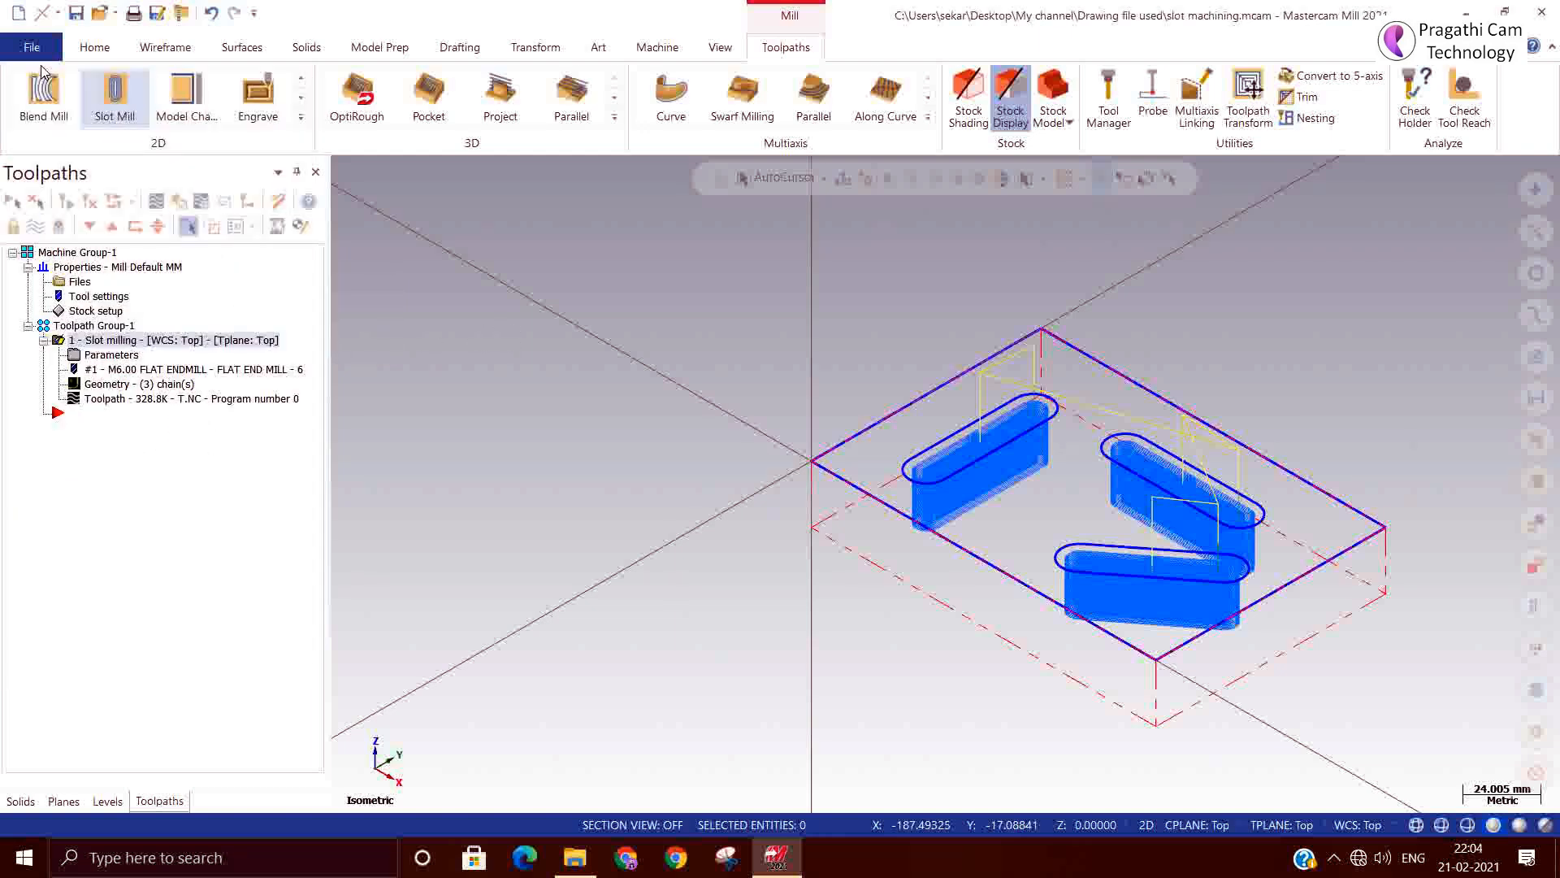
left_click(20, 14)
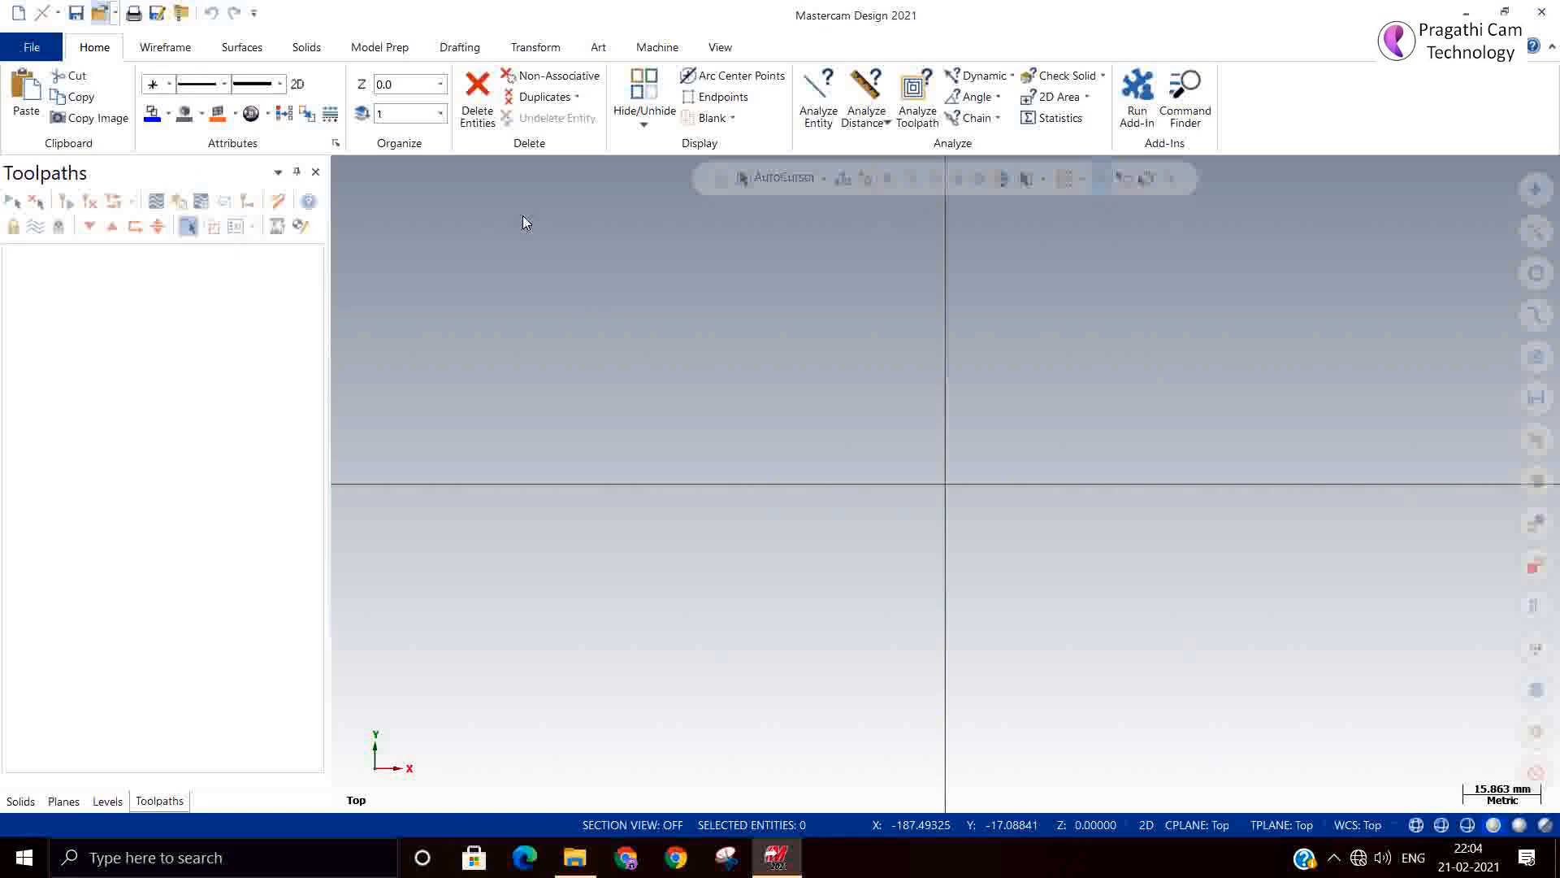
Start opening an existing Mastercam file and browse to the Windows (C:) drive.
key("ctrl+o")
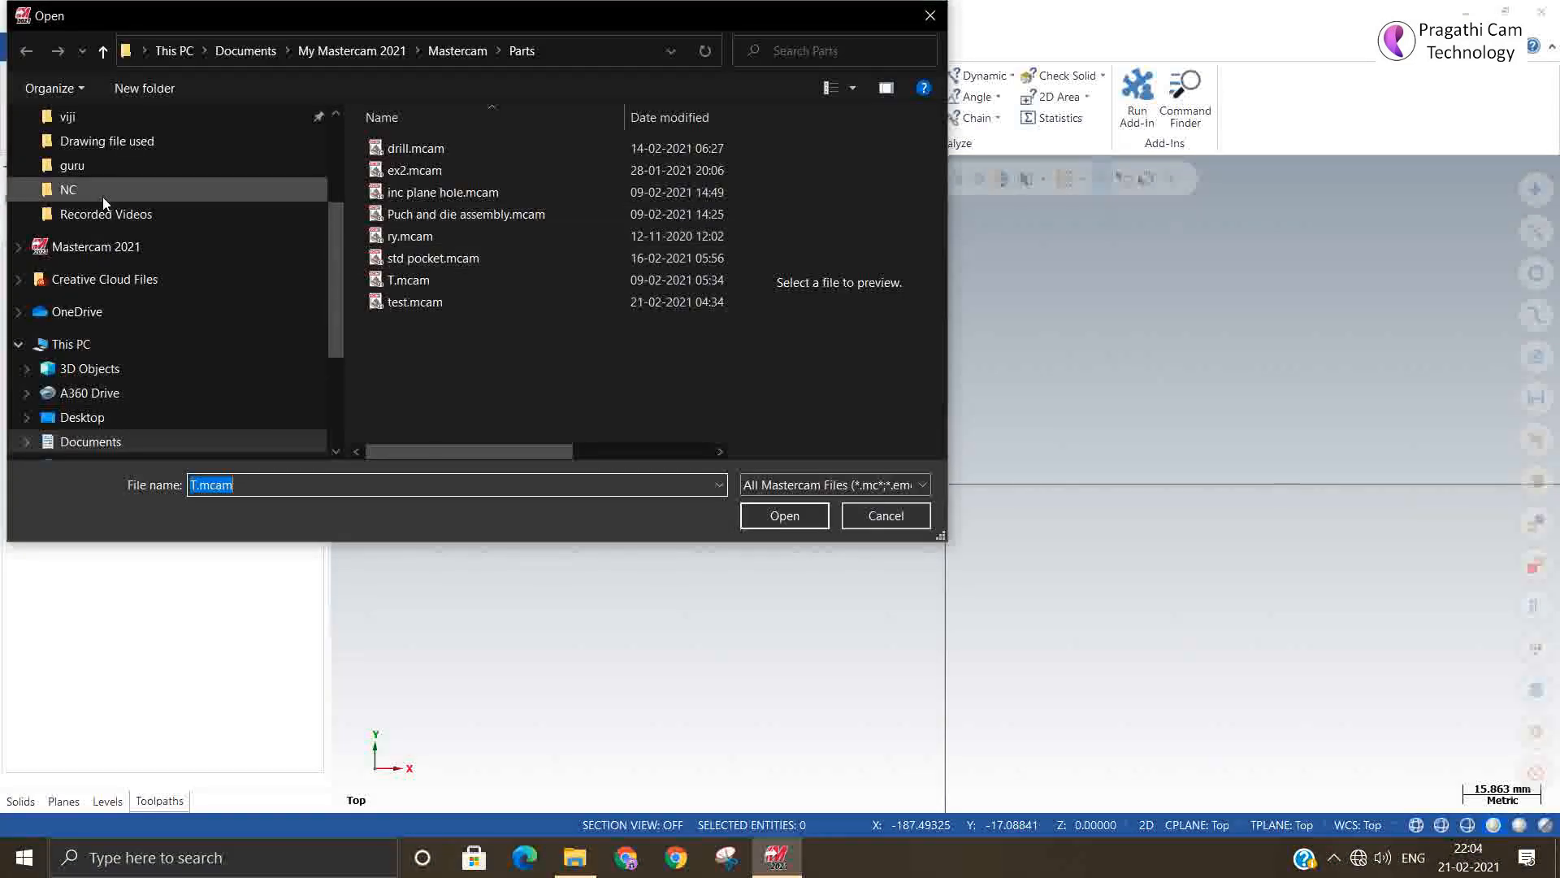
left_click_drag(335, 256, 329, 159)
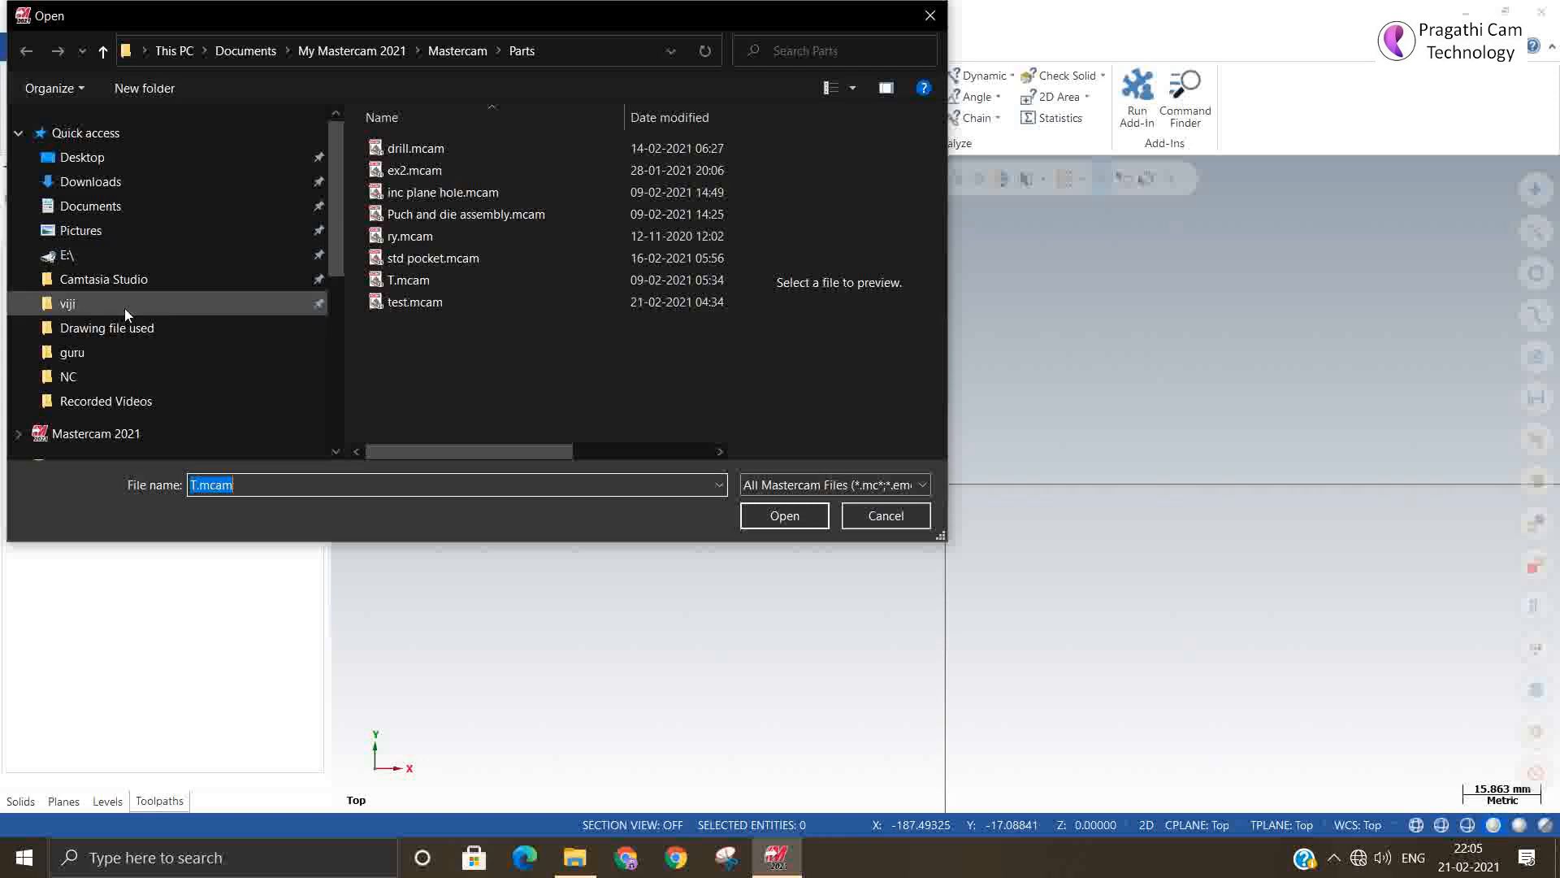
scroll(122, 325, "down", 1)
scroll(120, 393, "down", 3)
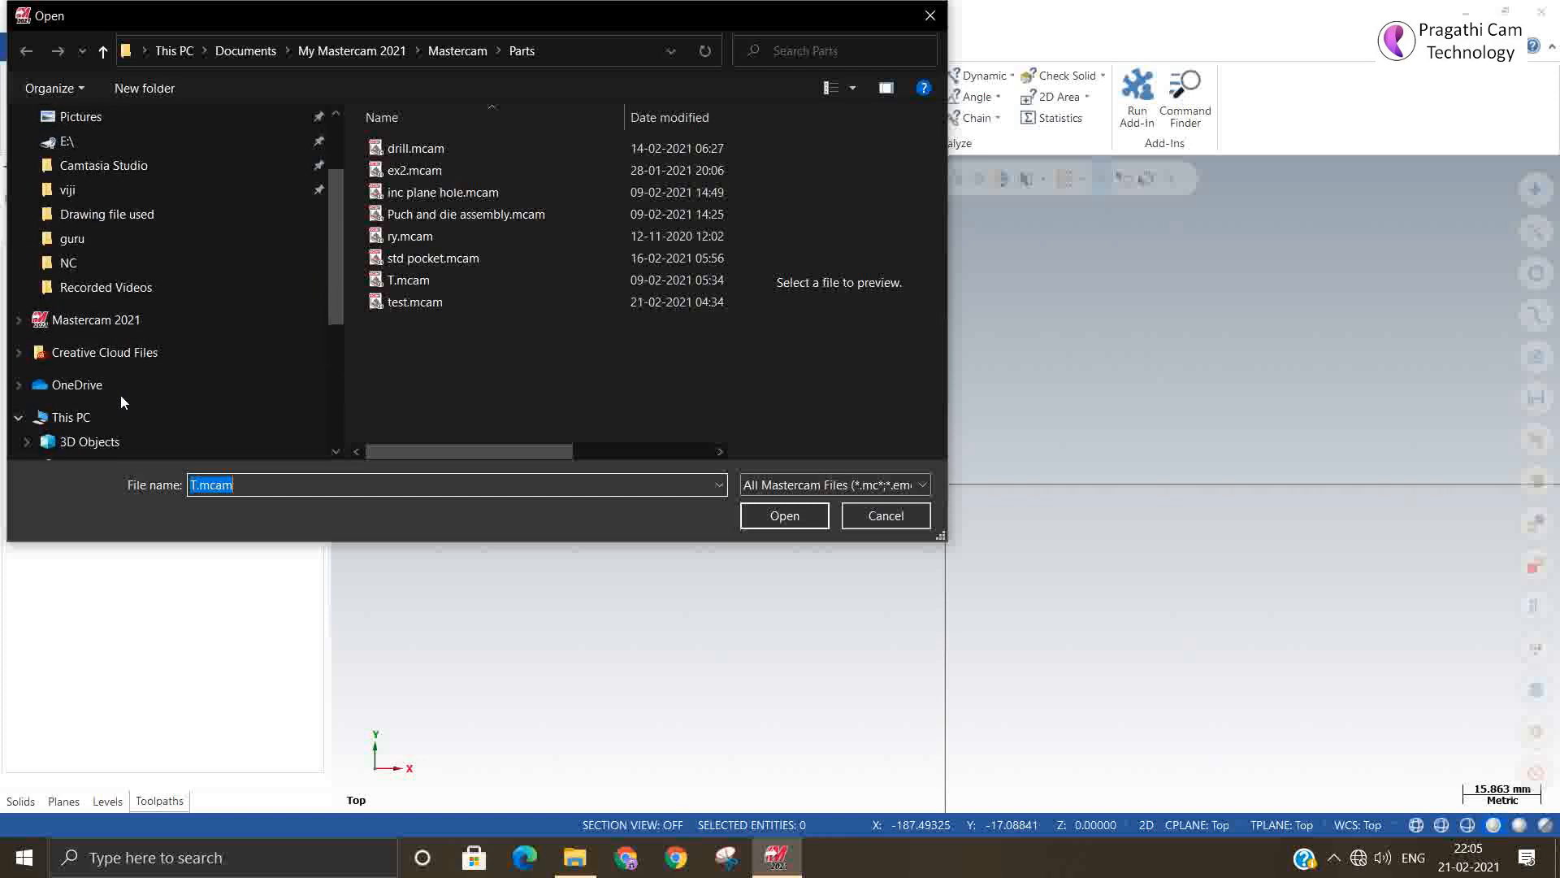
left_click(90, 418)
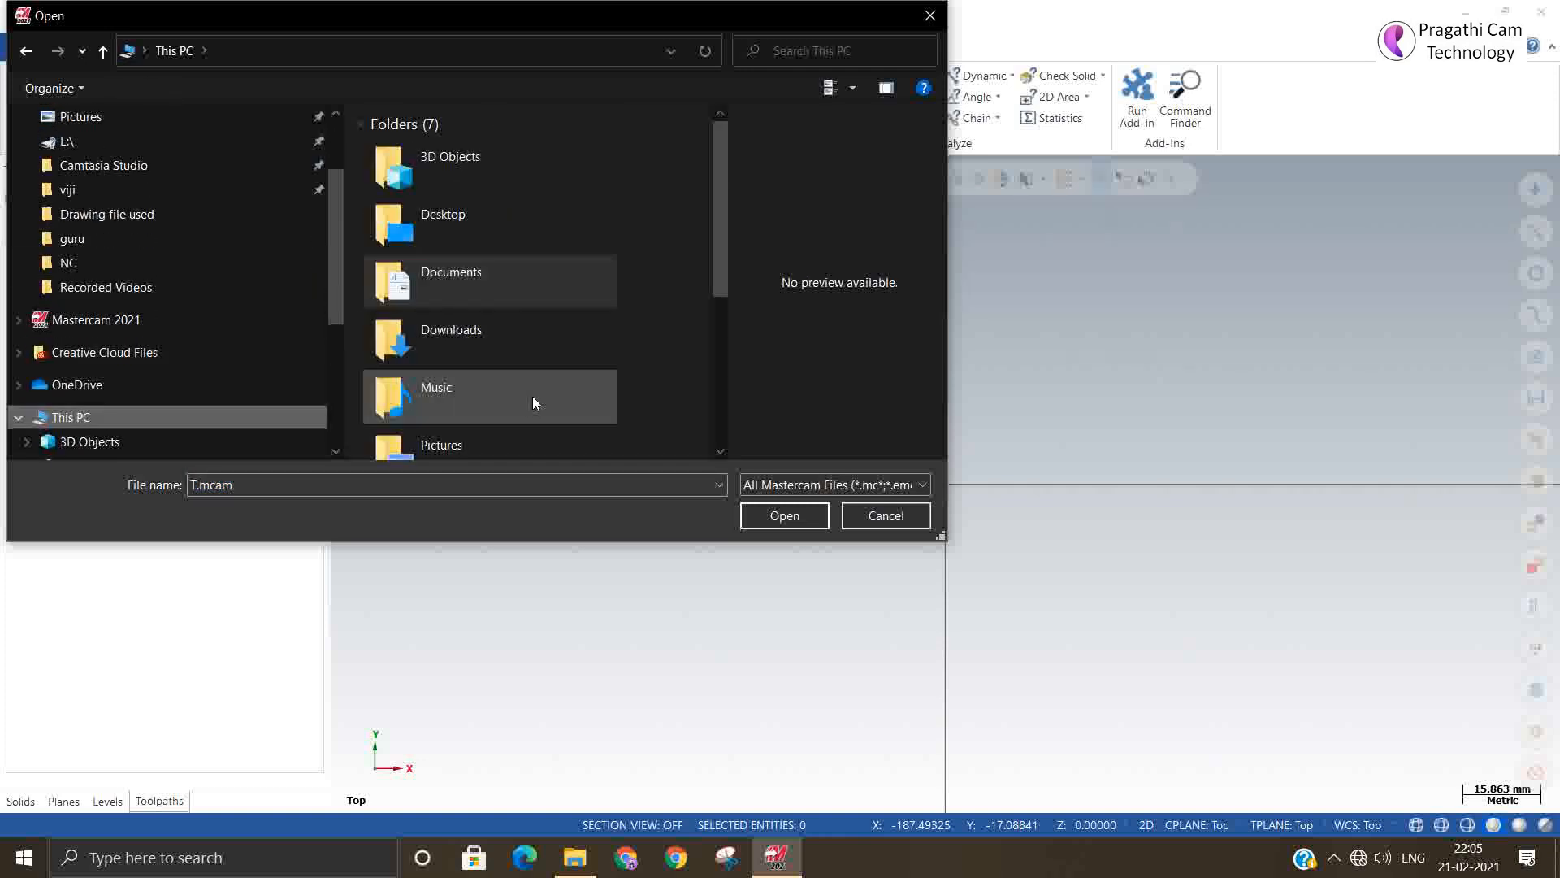
scroll(533, 402, "down", 2)
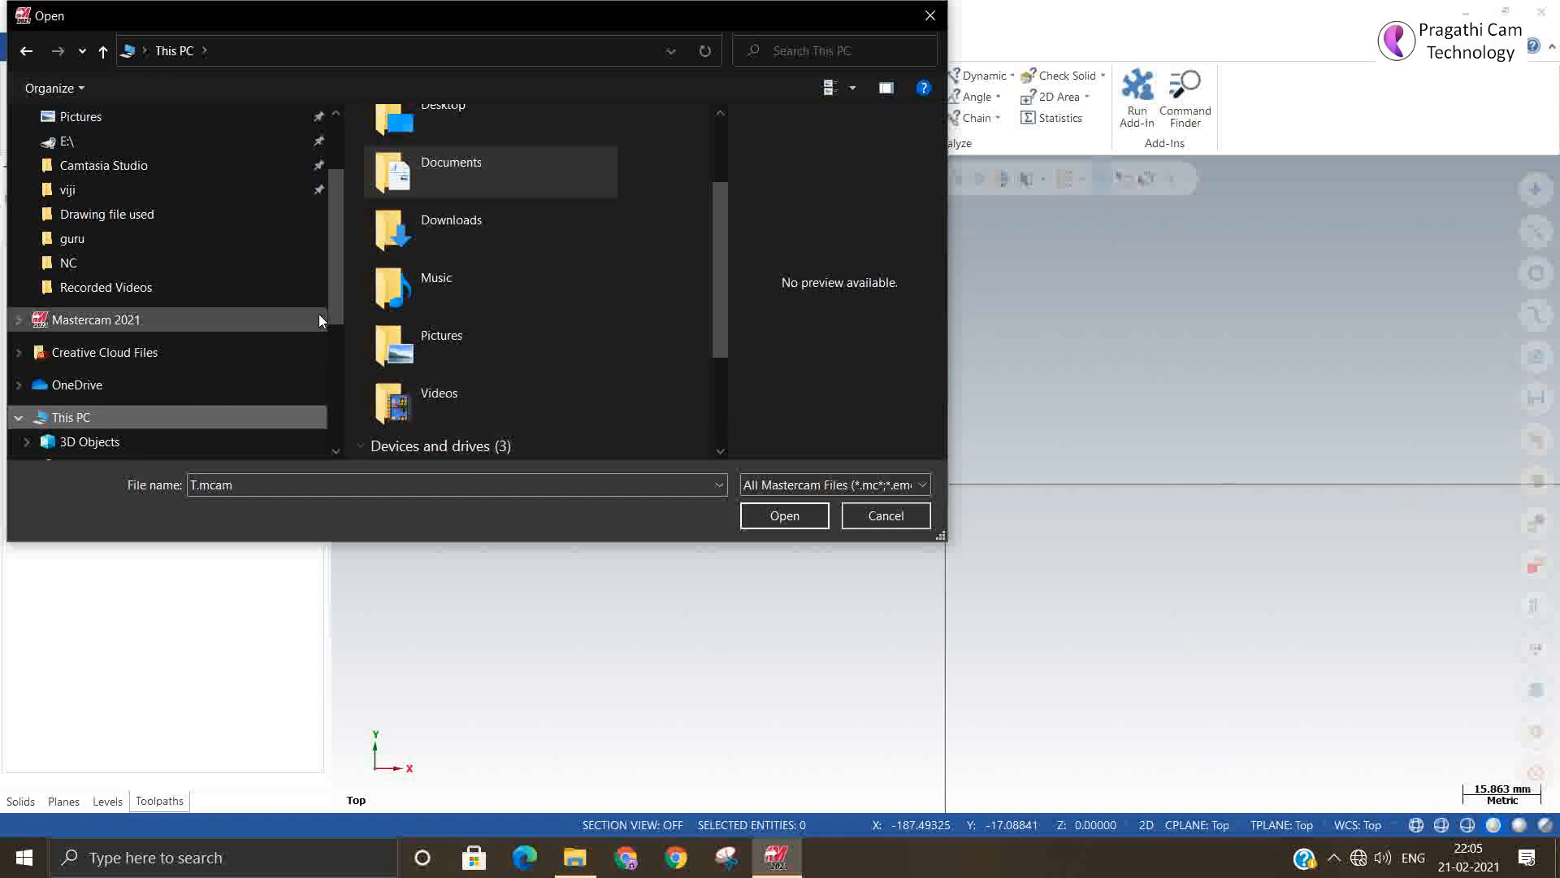
scroll(335, 315, "down", 1)
left_click_drag(336, 317, 327, 393)
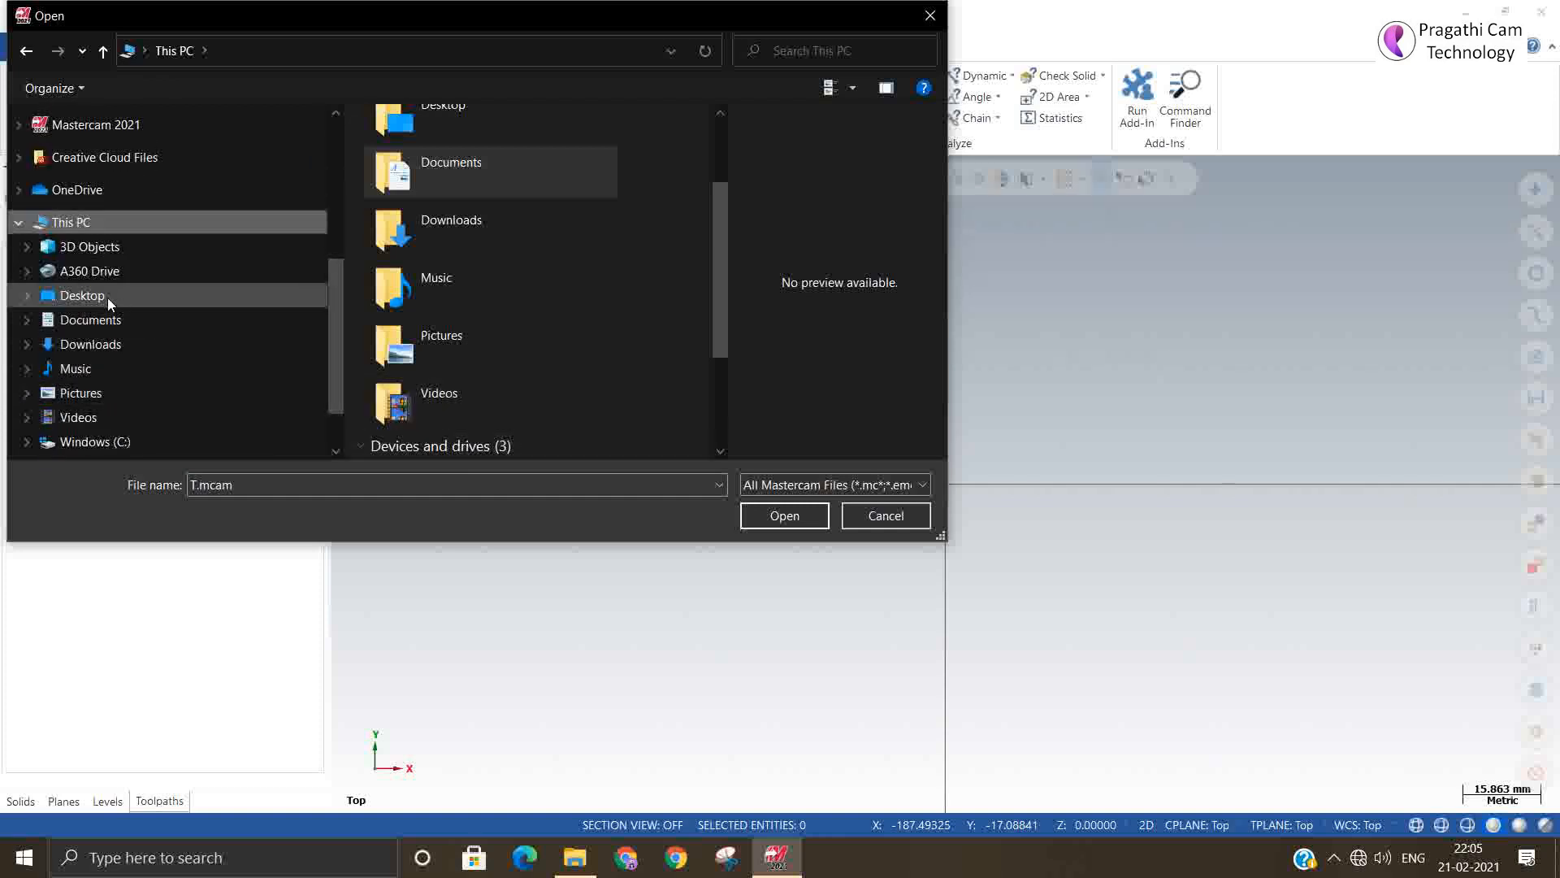
left_click(102, 441)
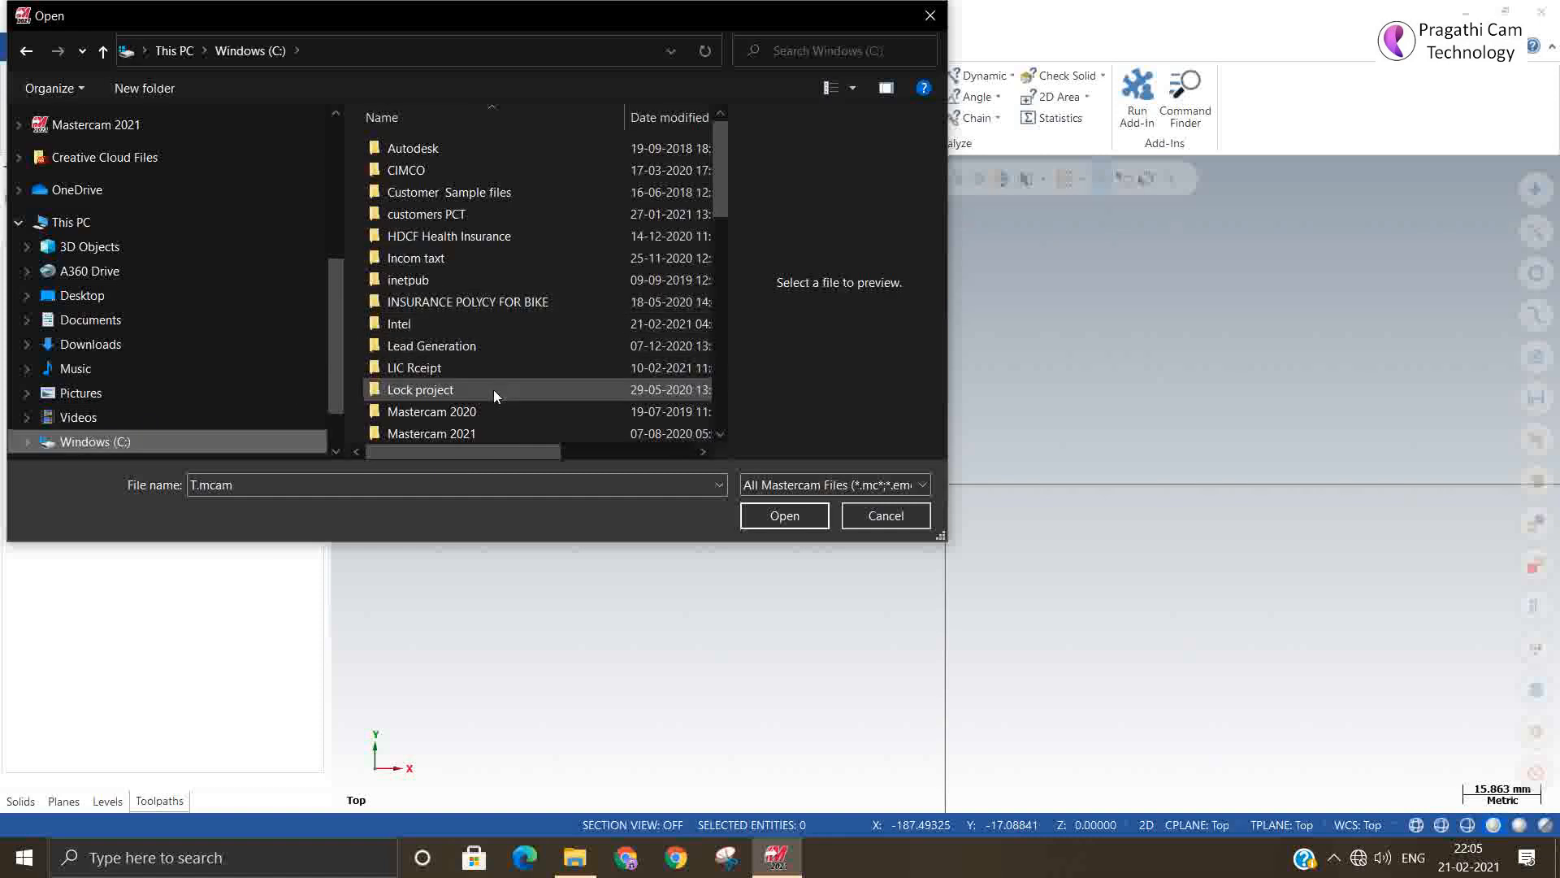
Go to the folder Mastercam Sample files > X8 mcx > mill > FBM on the C: drive.
scroll(494, 388, "down", 2)
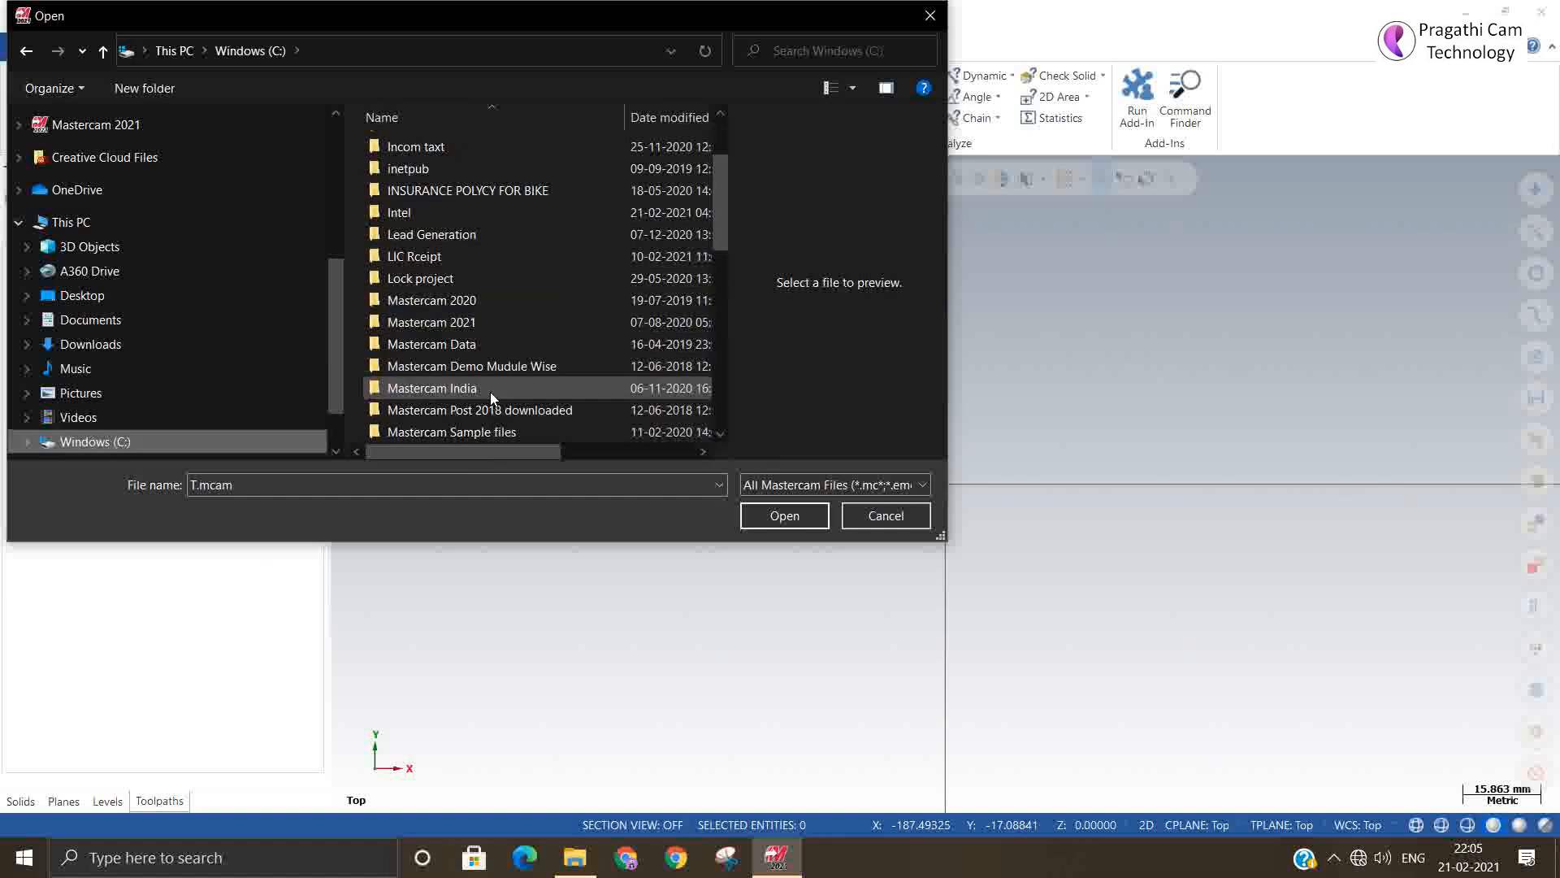
scroll(508, 417, "down", 1)
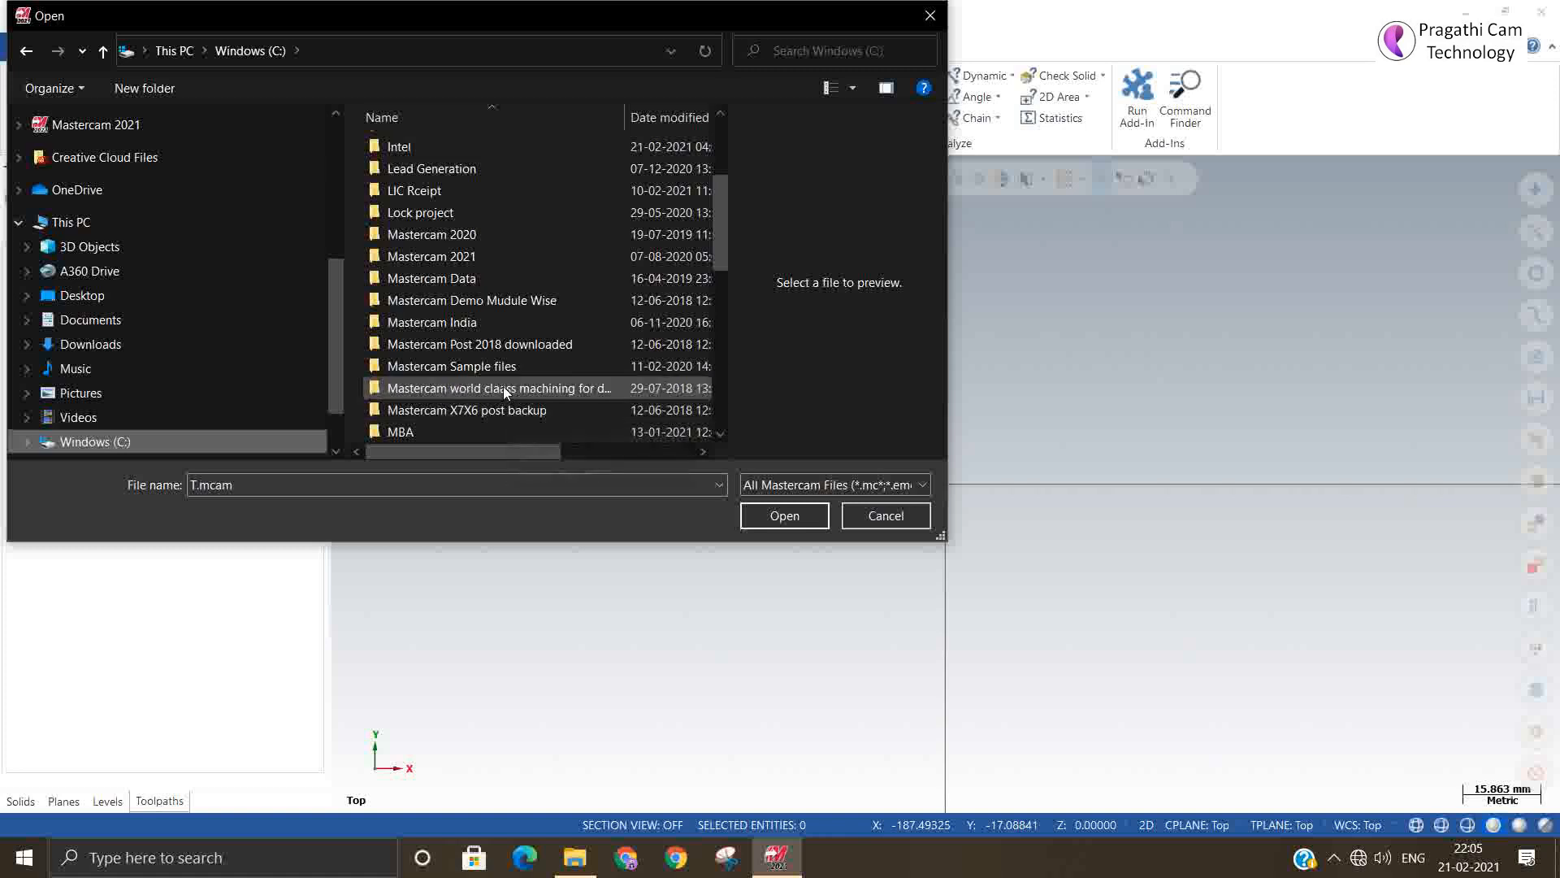
double_click(491, 368)
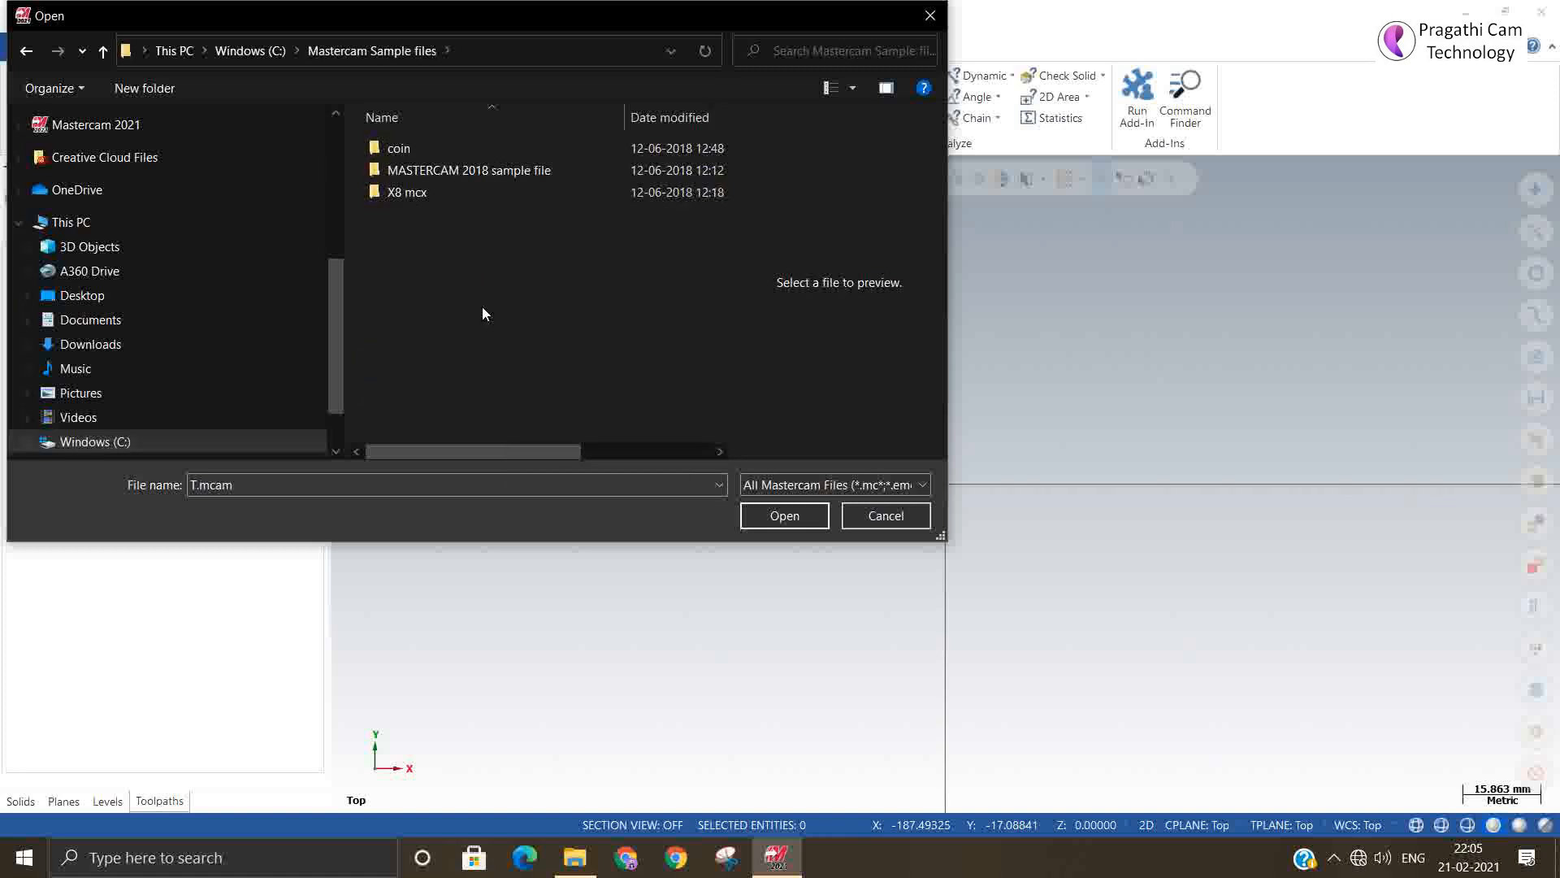
double_click(422, 200)
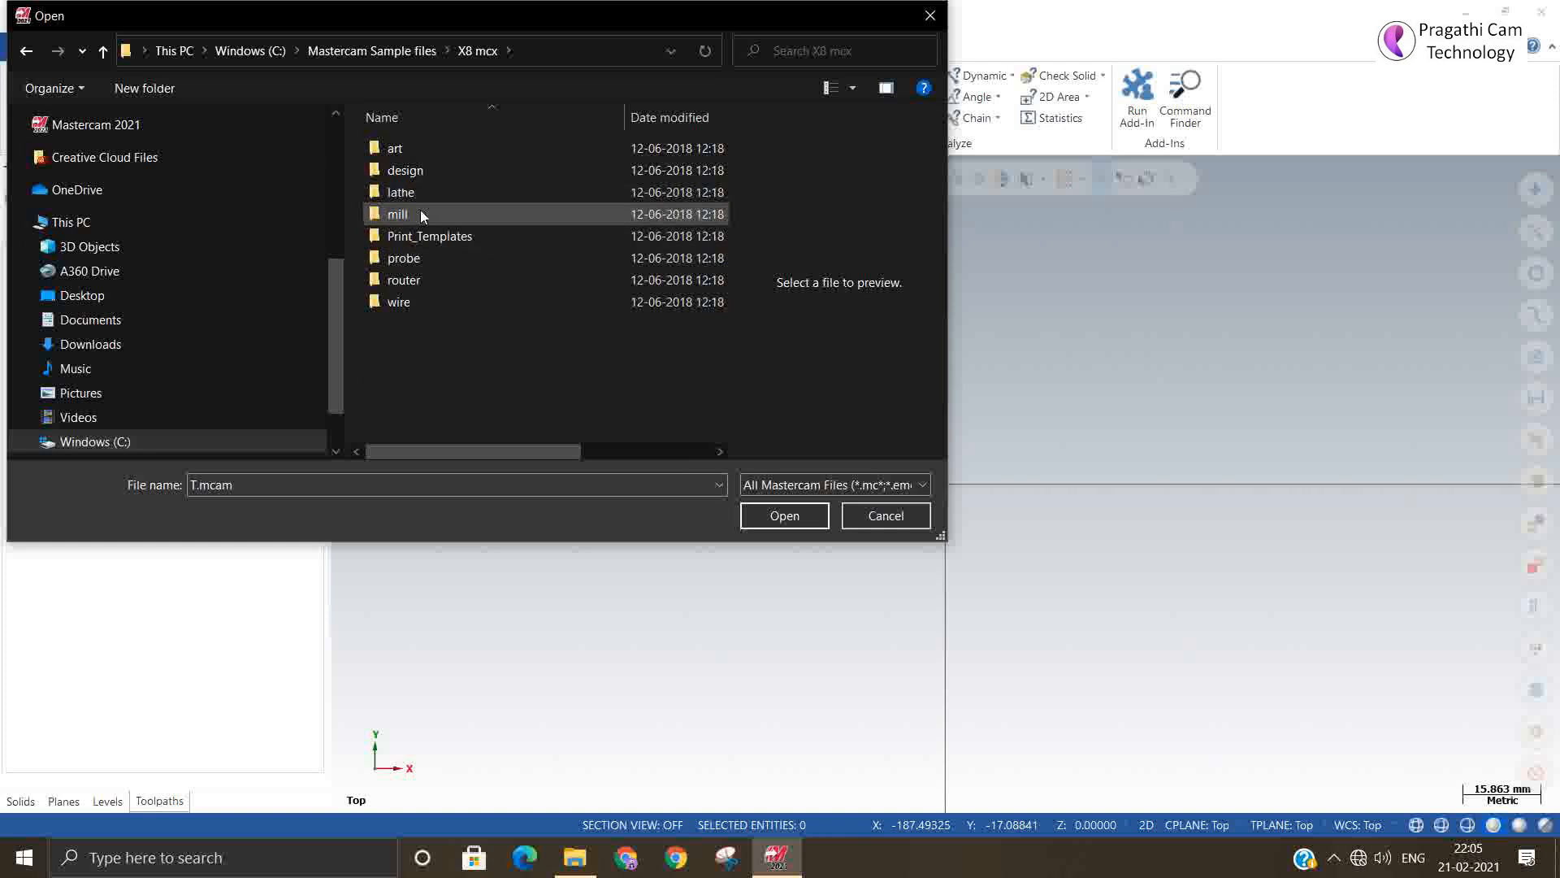
double_click(414, 214)
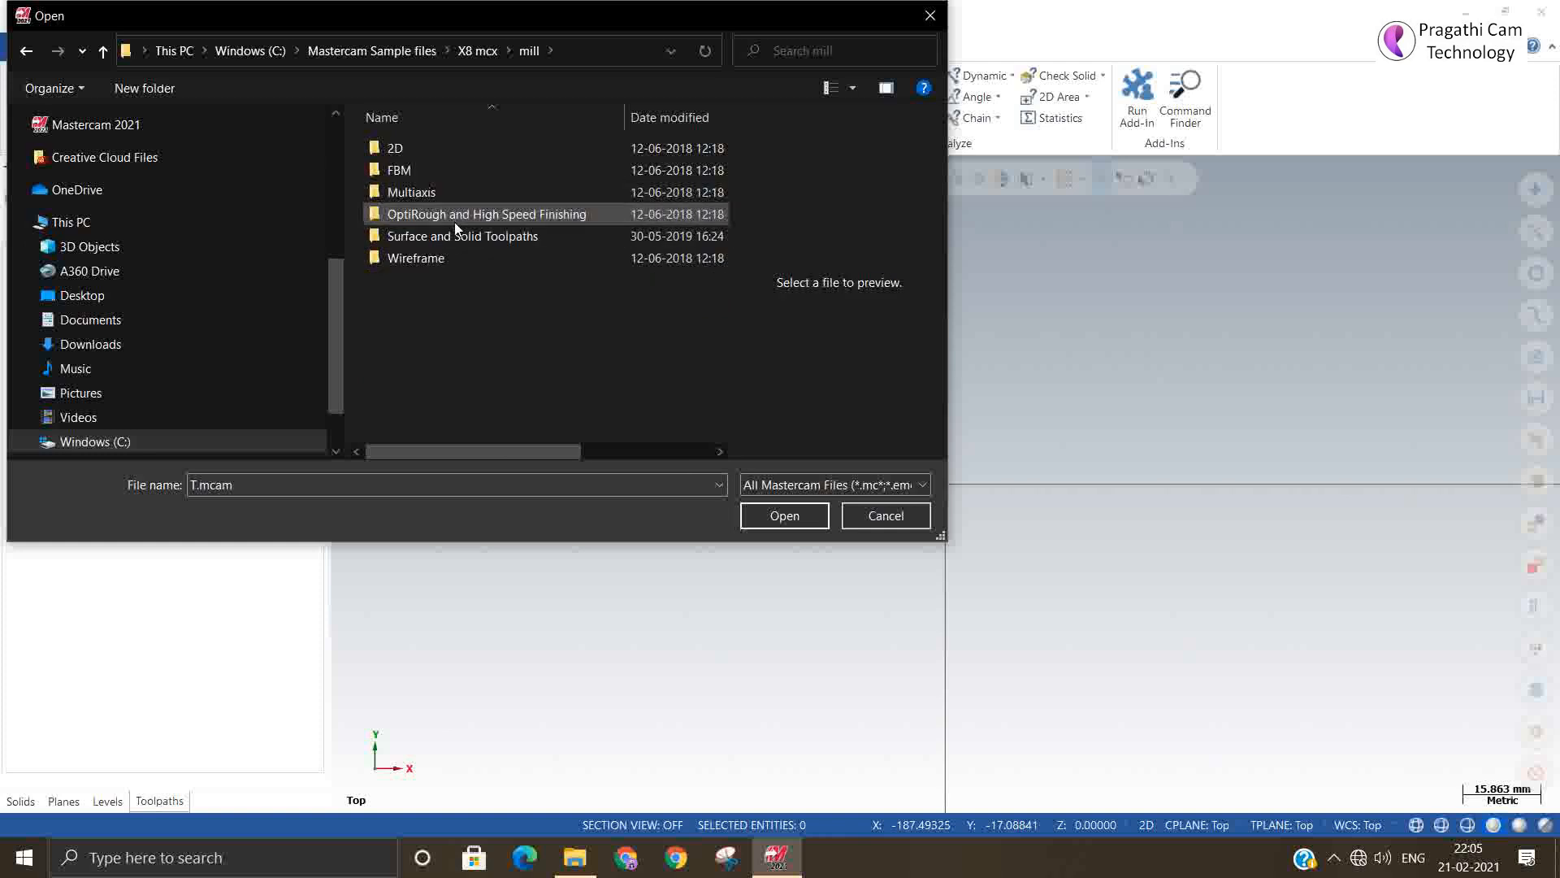
double_click(426, 169)
Preview the FBM sample parts 1 to 4 and open FBM - SAMPLE 2.MCX-7.
left_click(424, 155)
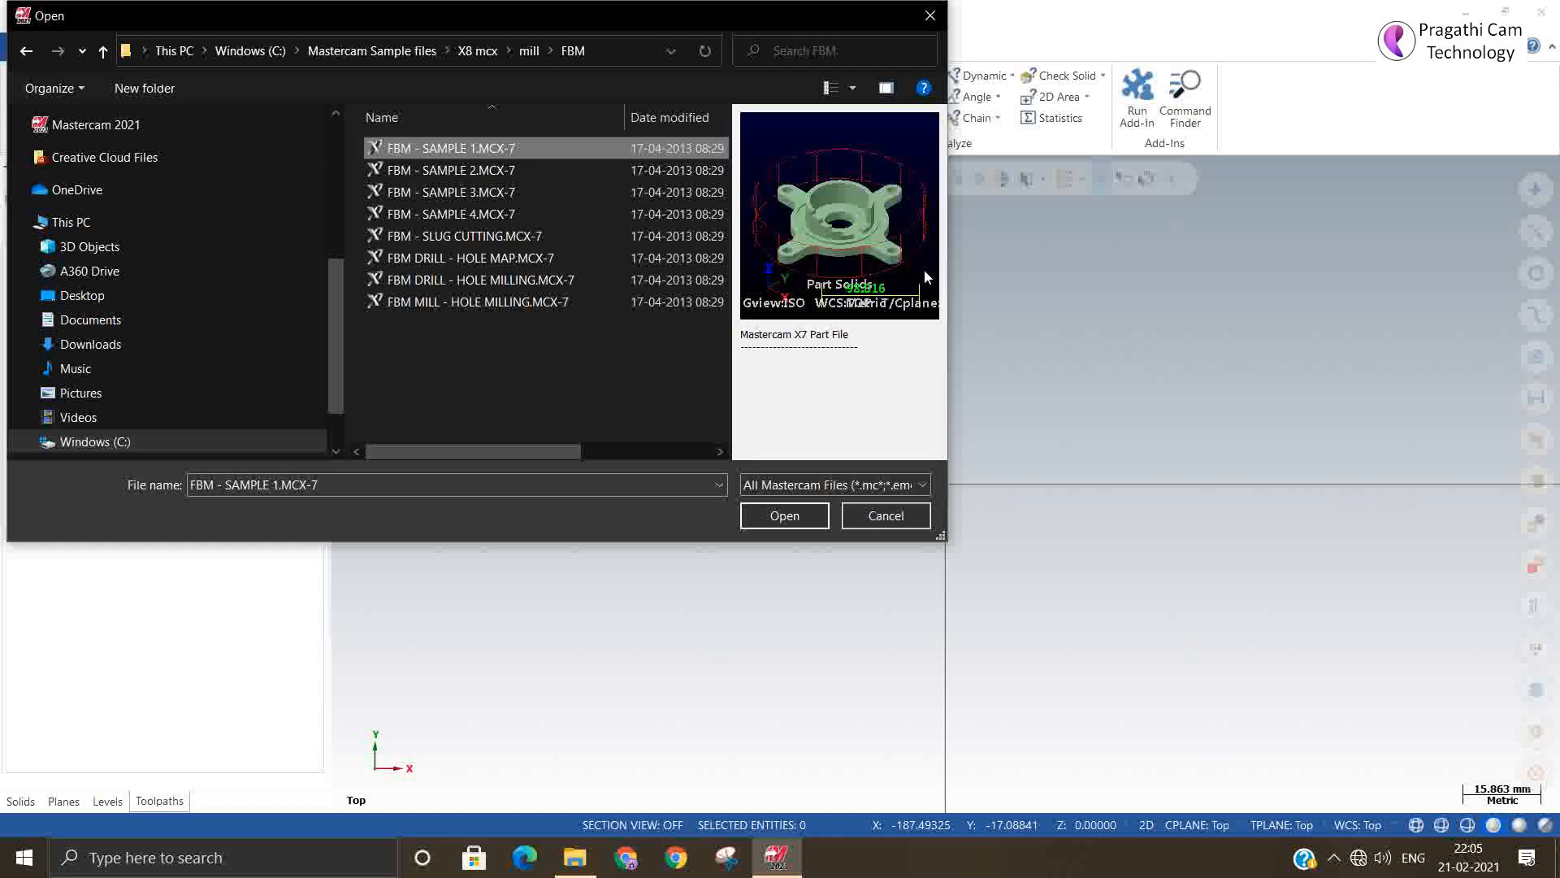
key("Down")
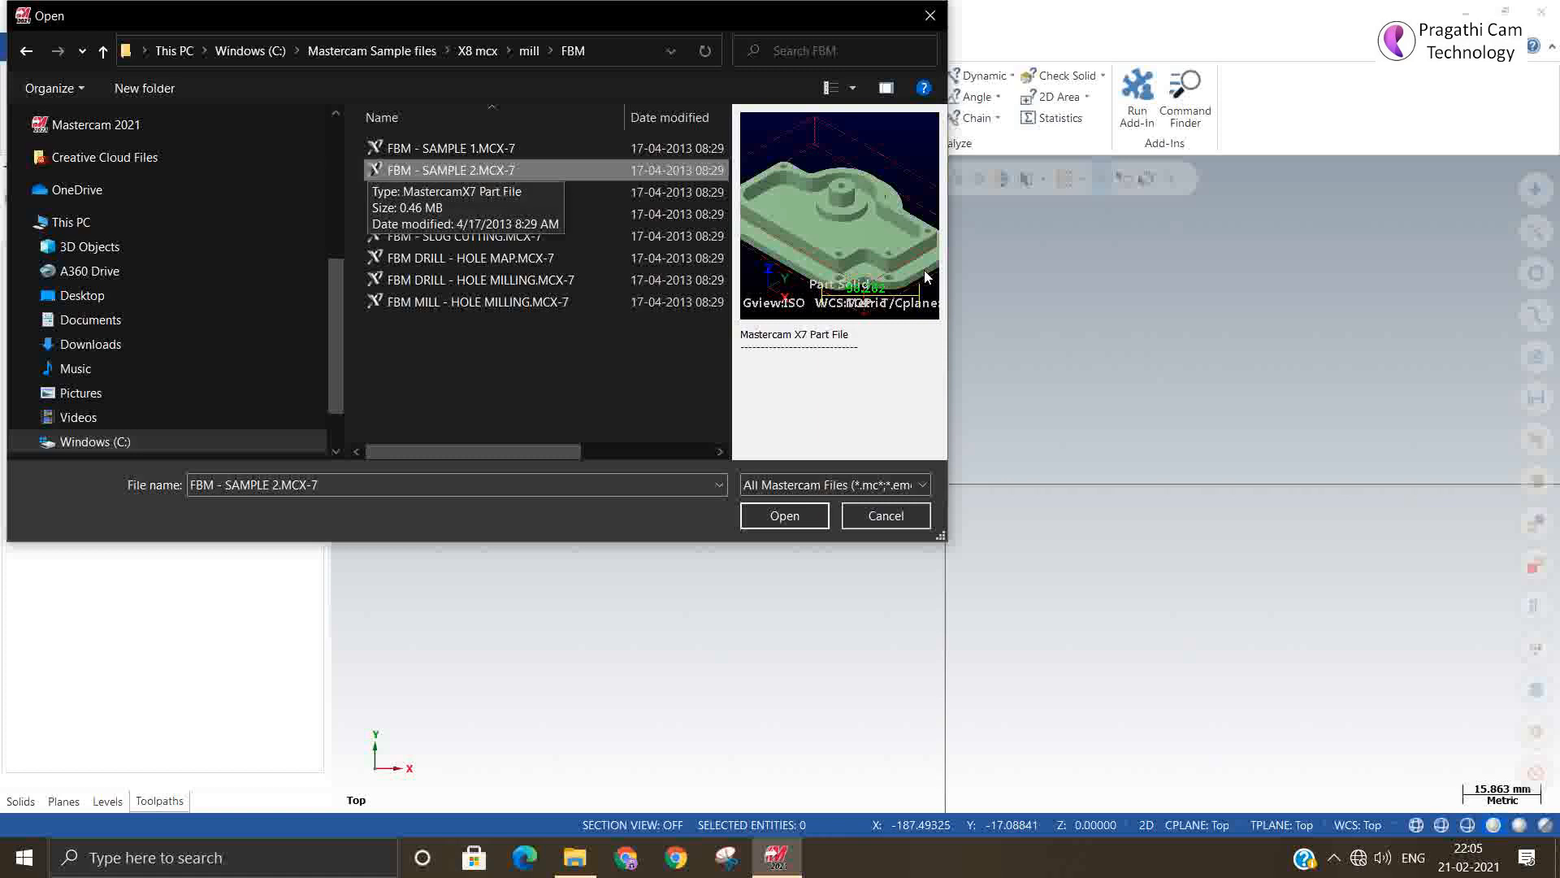
key("Down")
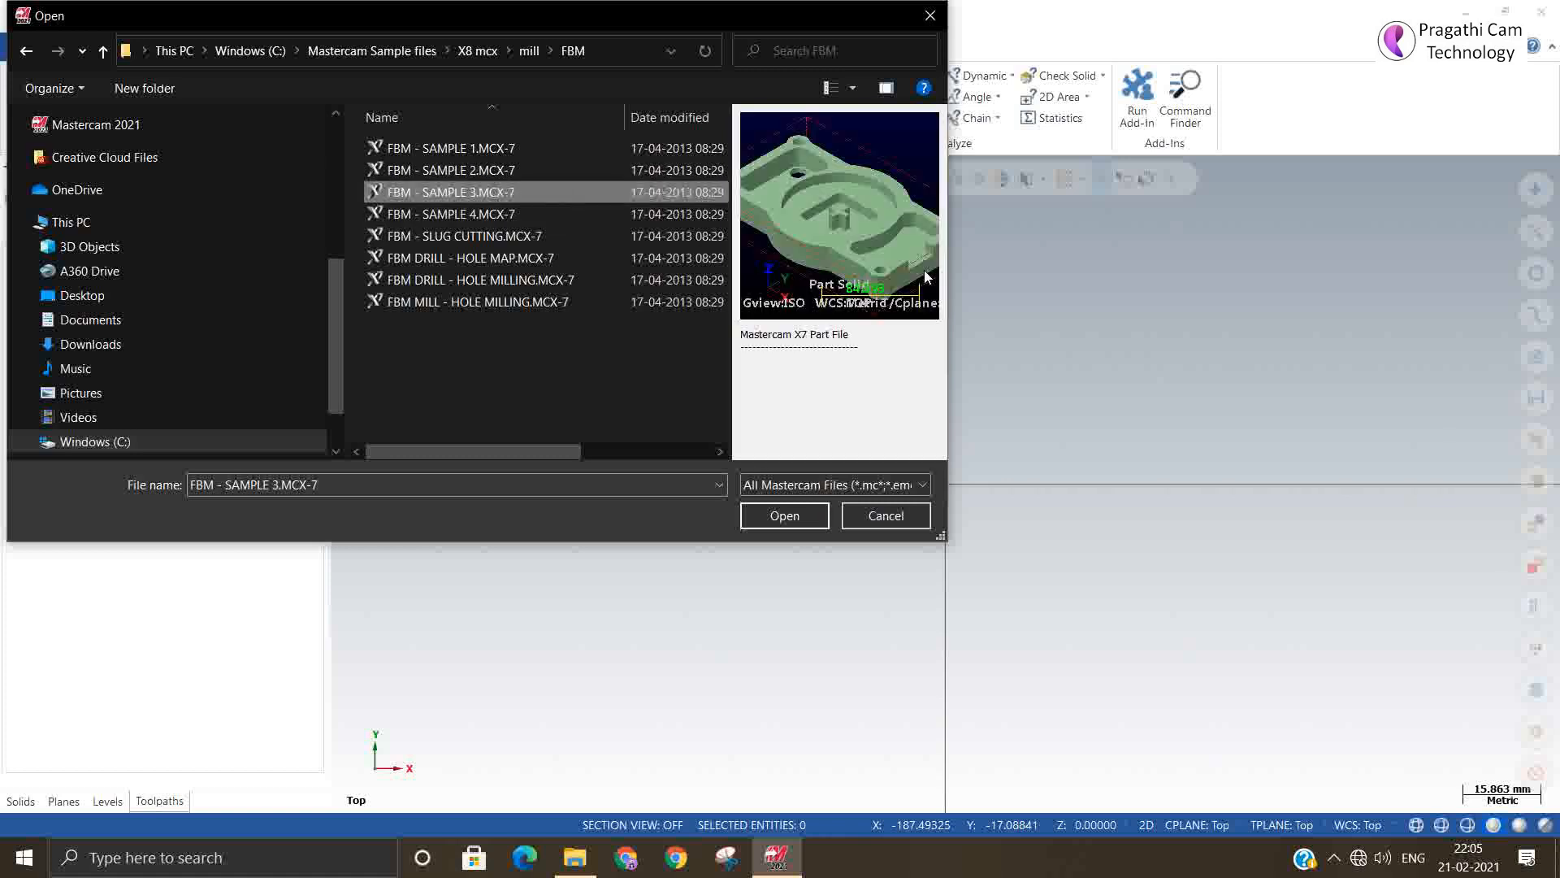
key("Down")
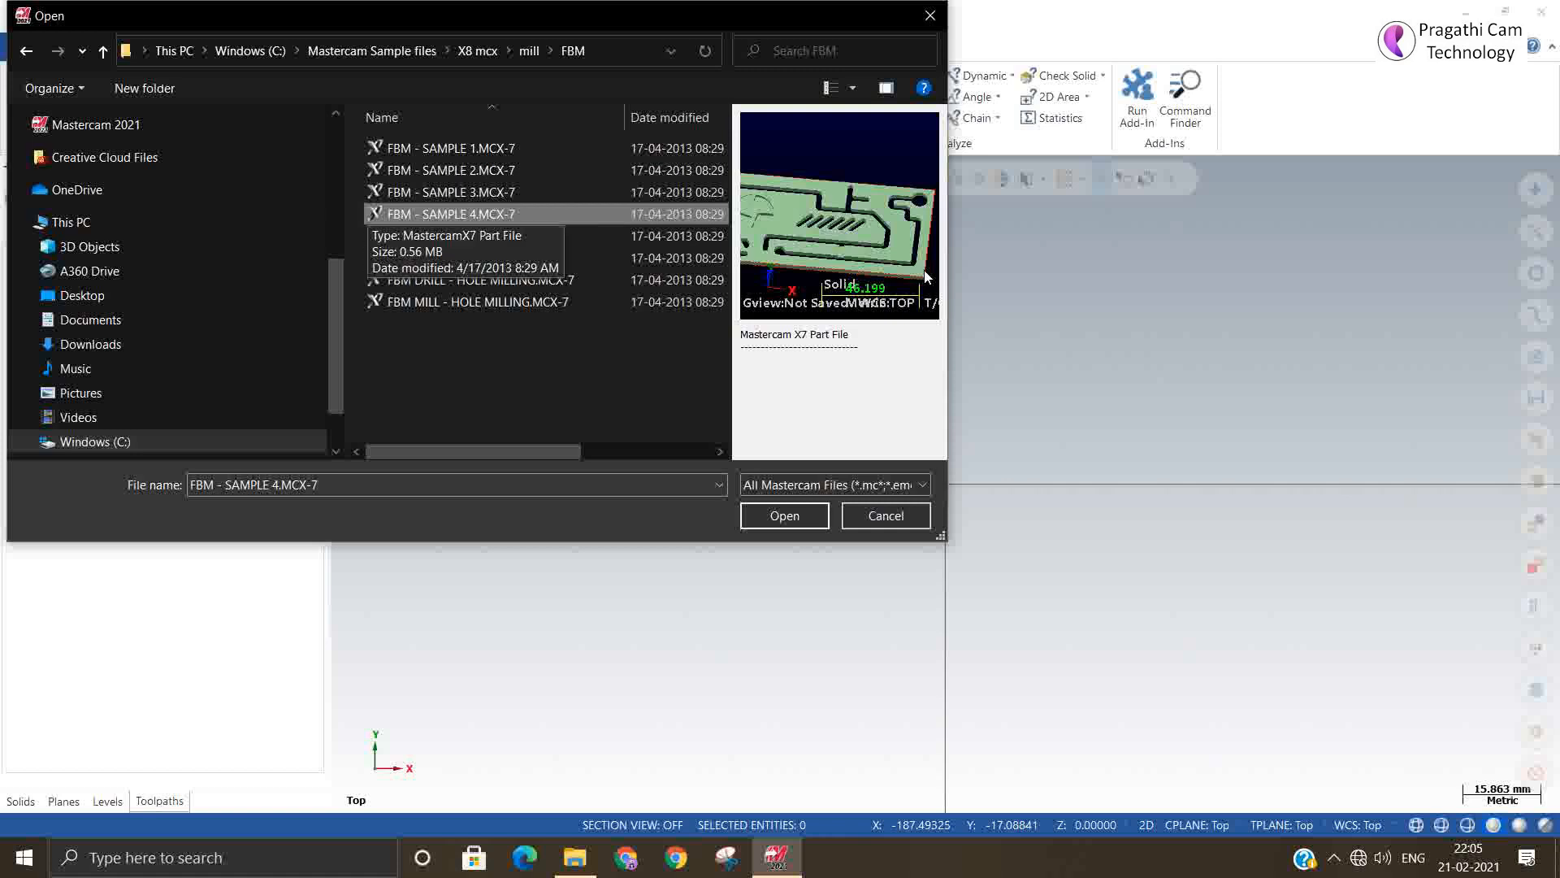
key("Up")
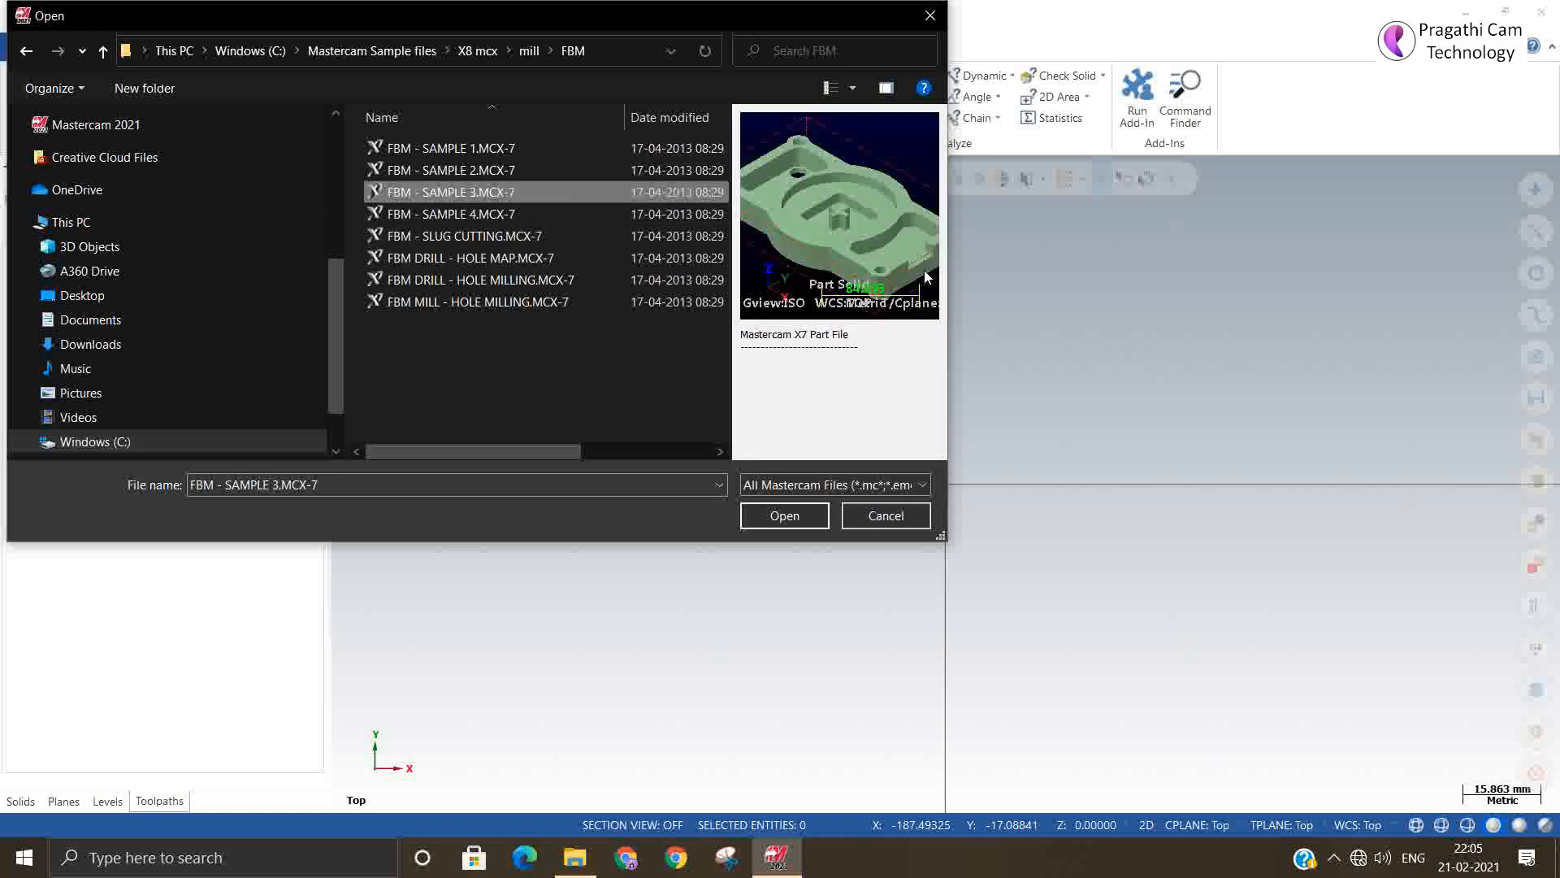
key("Up")
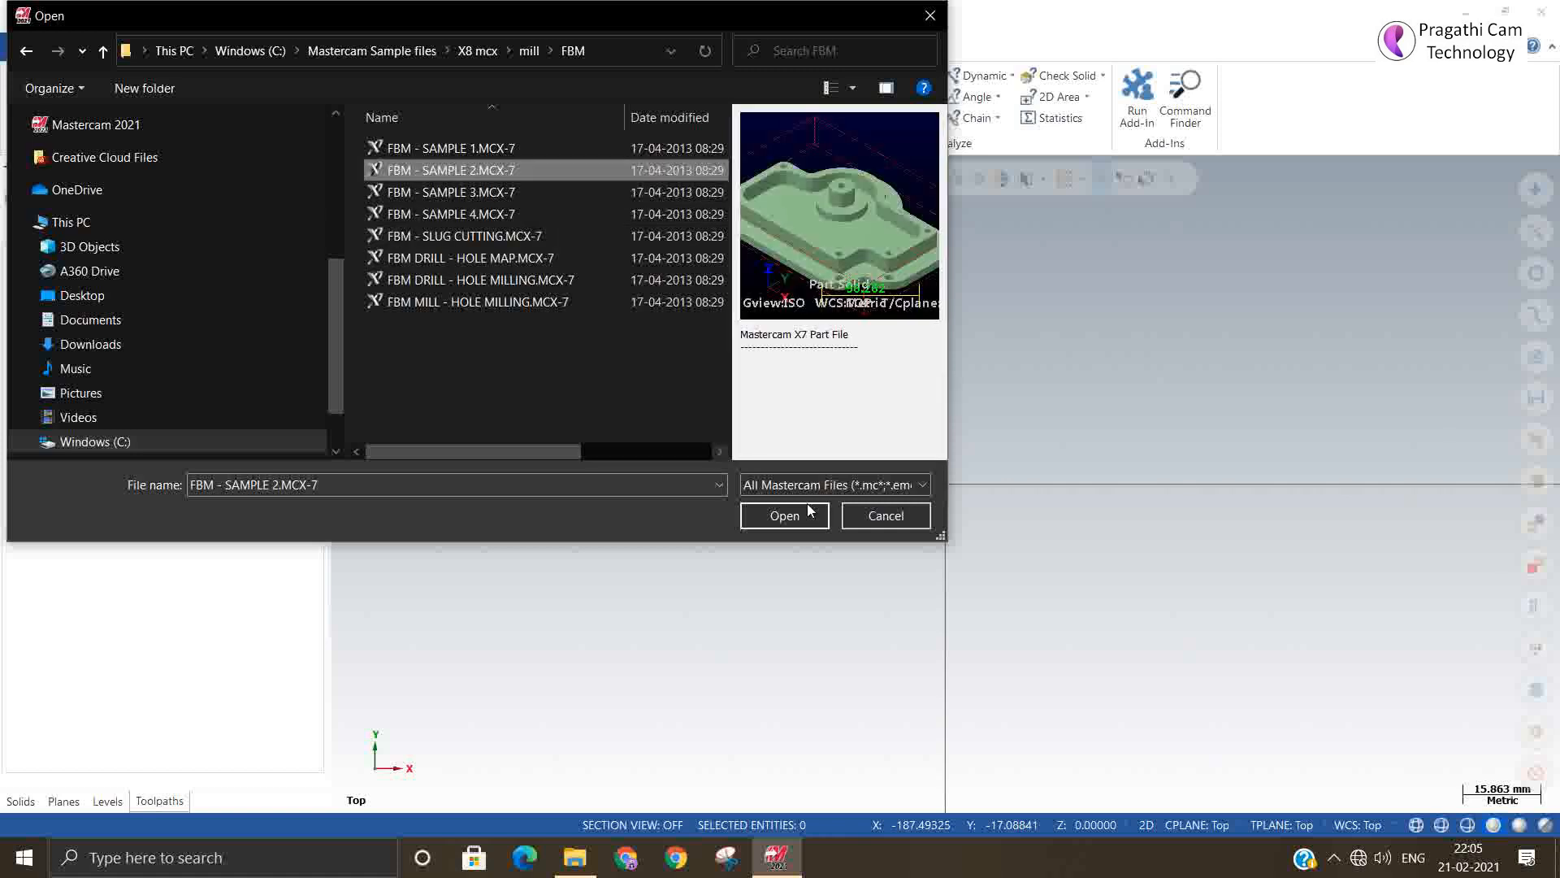
left_click(785, 515)
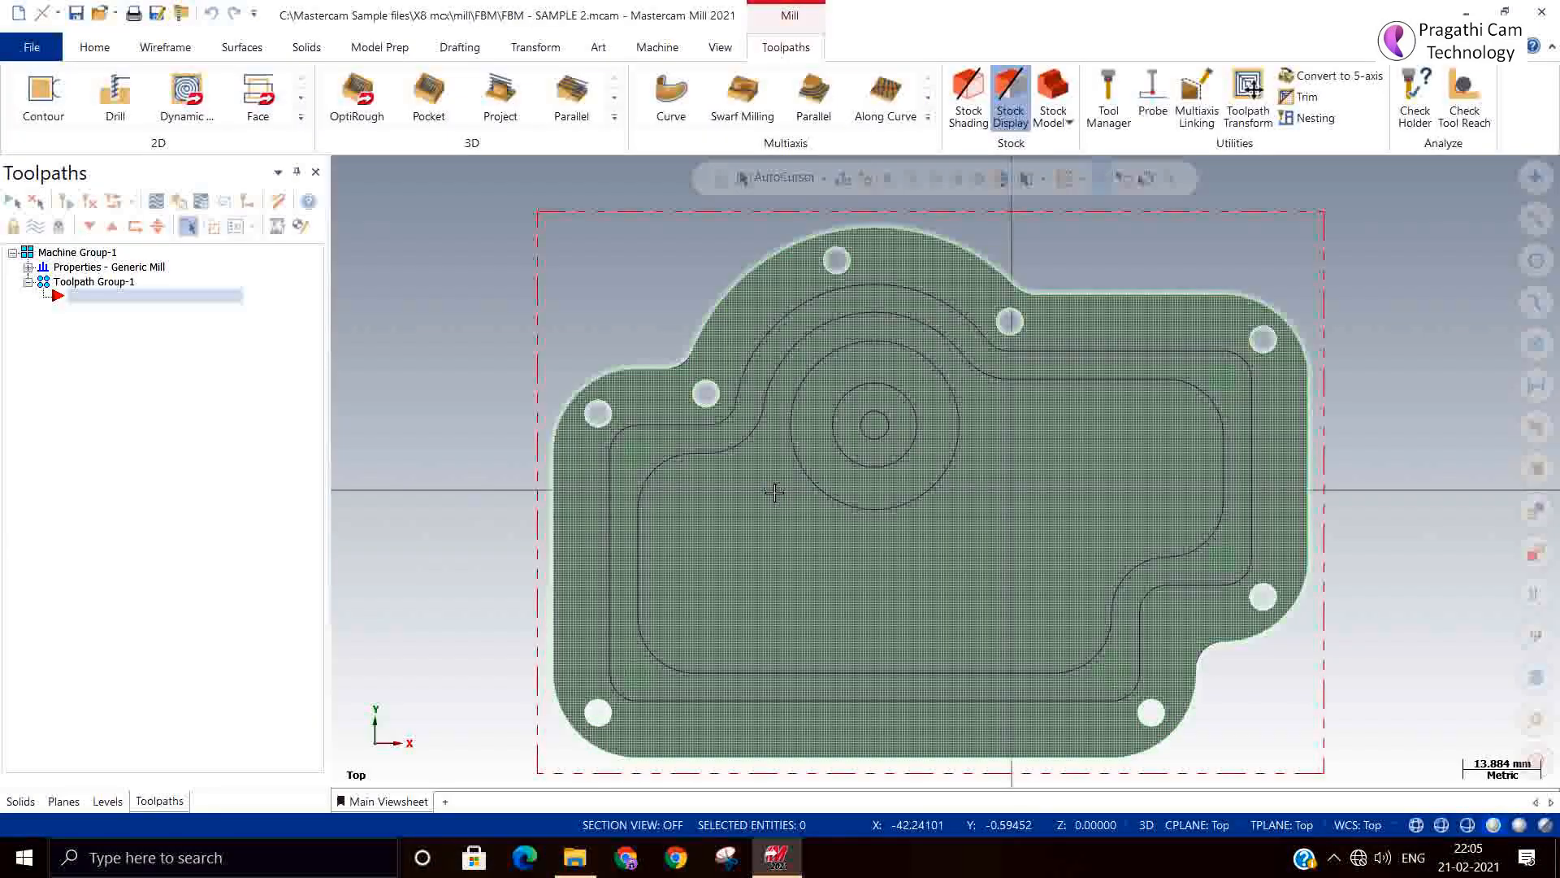
Switch to the isometric view and rotate the sample part to examine its pocket, boss and holes.
right_click(530, 333)
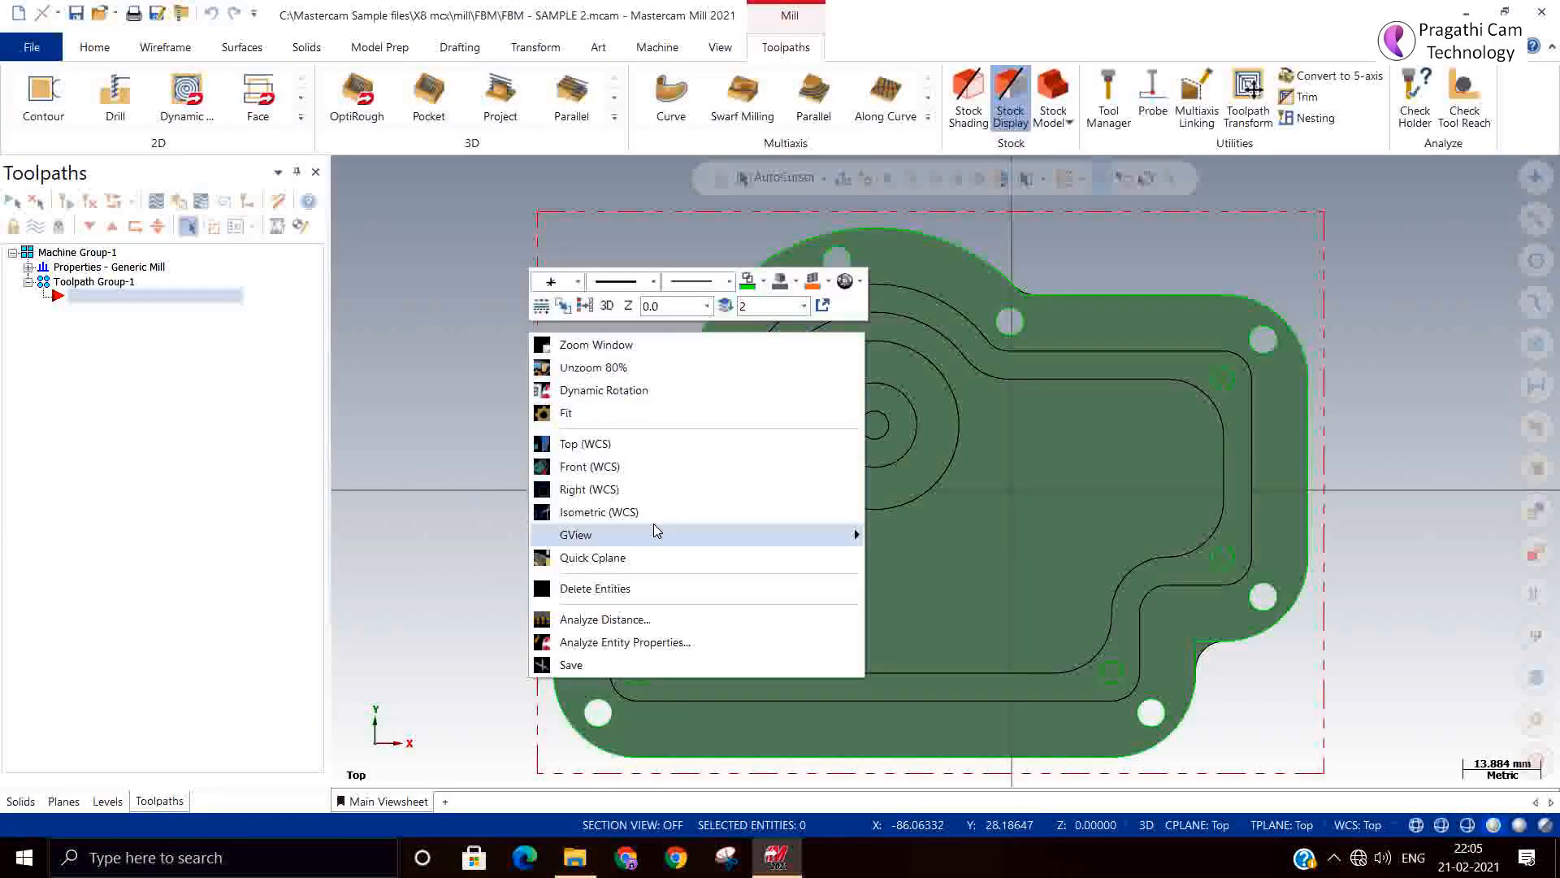
left_click(599, 512)
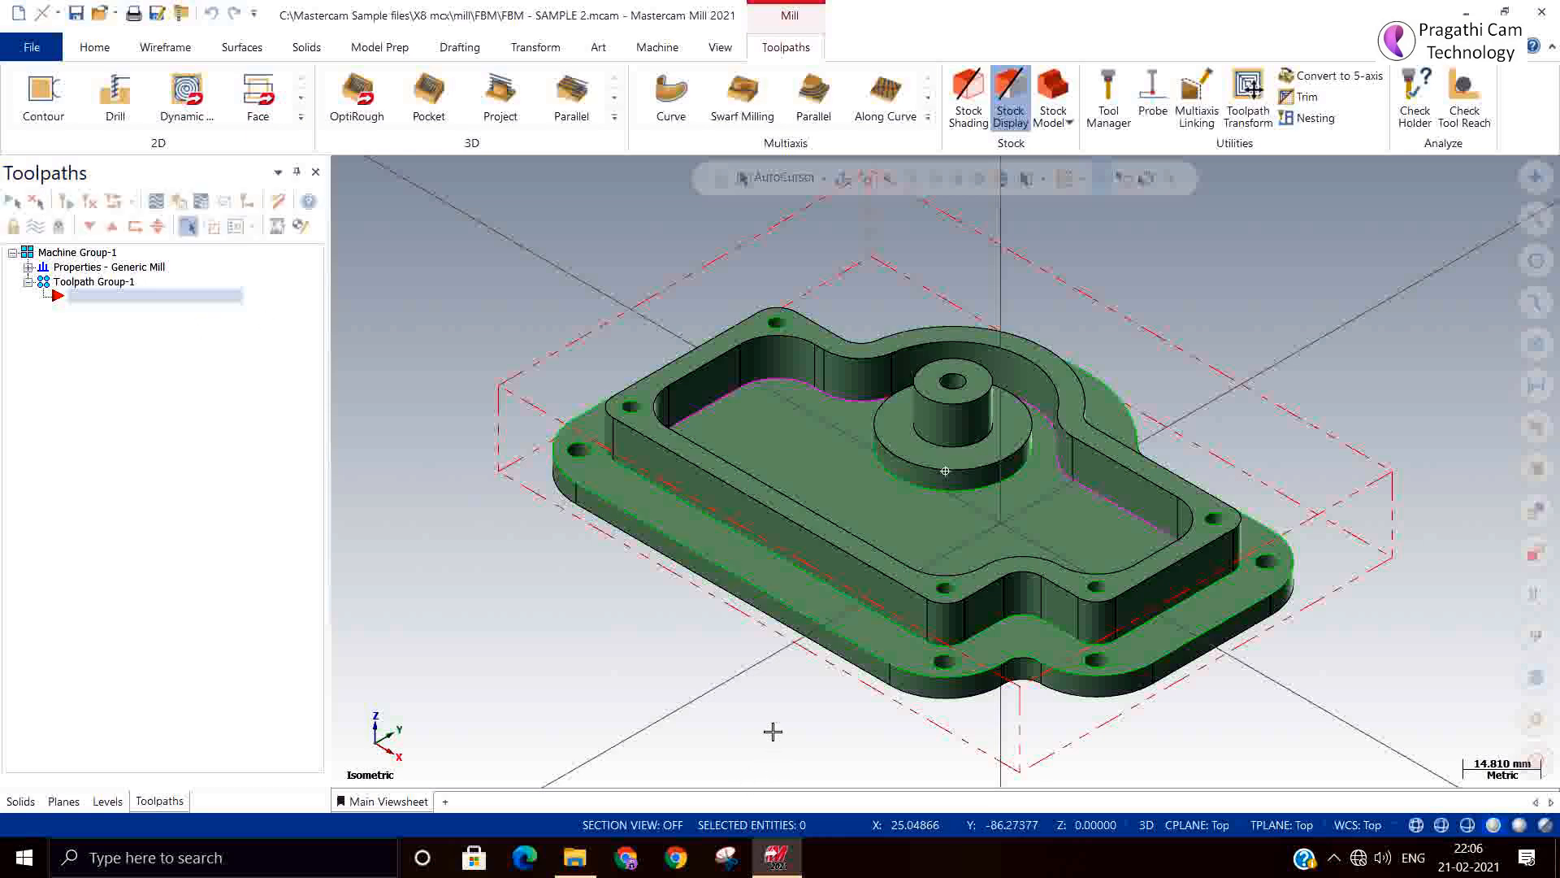
mouse_move(773, 728)
middle_mouse_down()
mouse_move(675, 703)
mouse_move(781, 686)
mouse_move(784, 763)
middle_mouse_up()
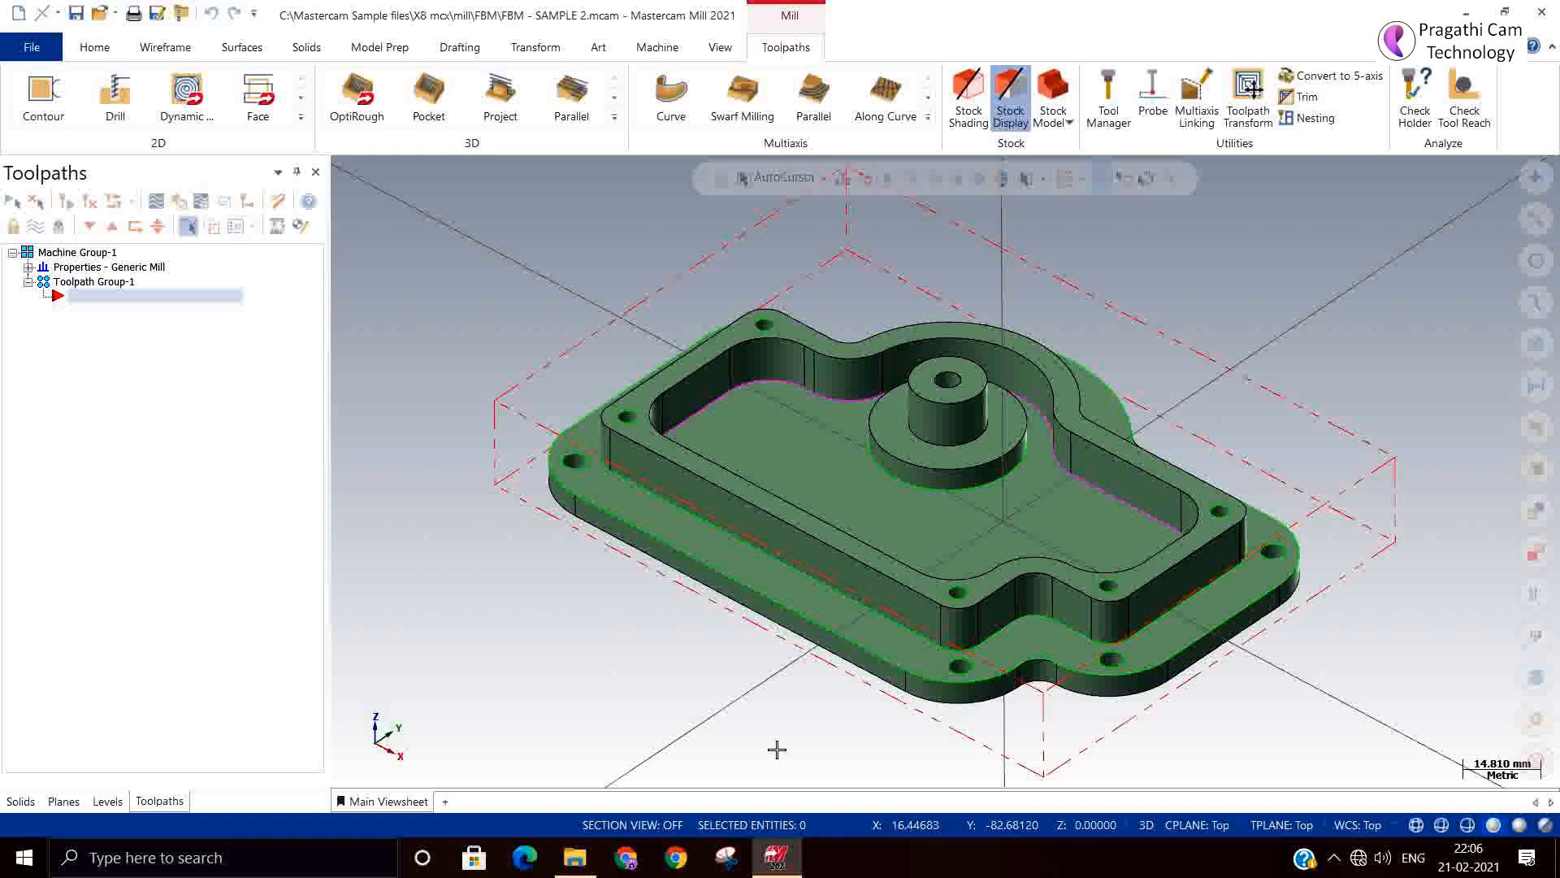
mouse_move(1317, 352)
middle_mouse_down()
mouse_move(1311, 420)
mouse_move(1309, 387)
middle_mouse_up()
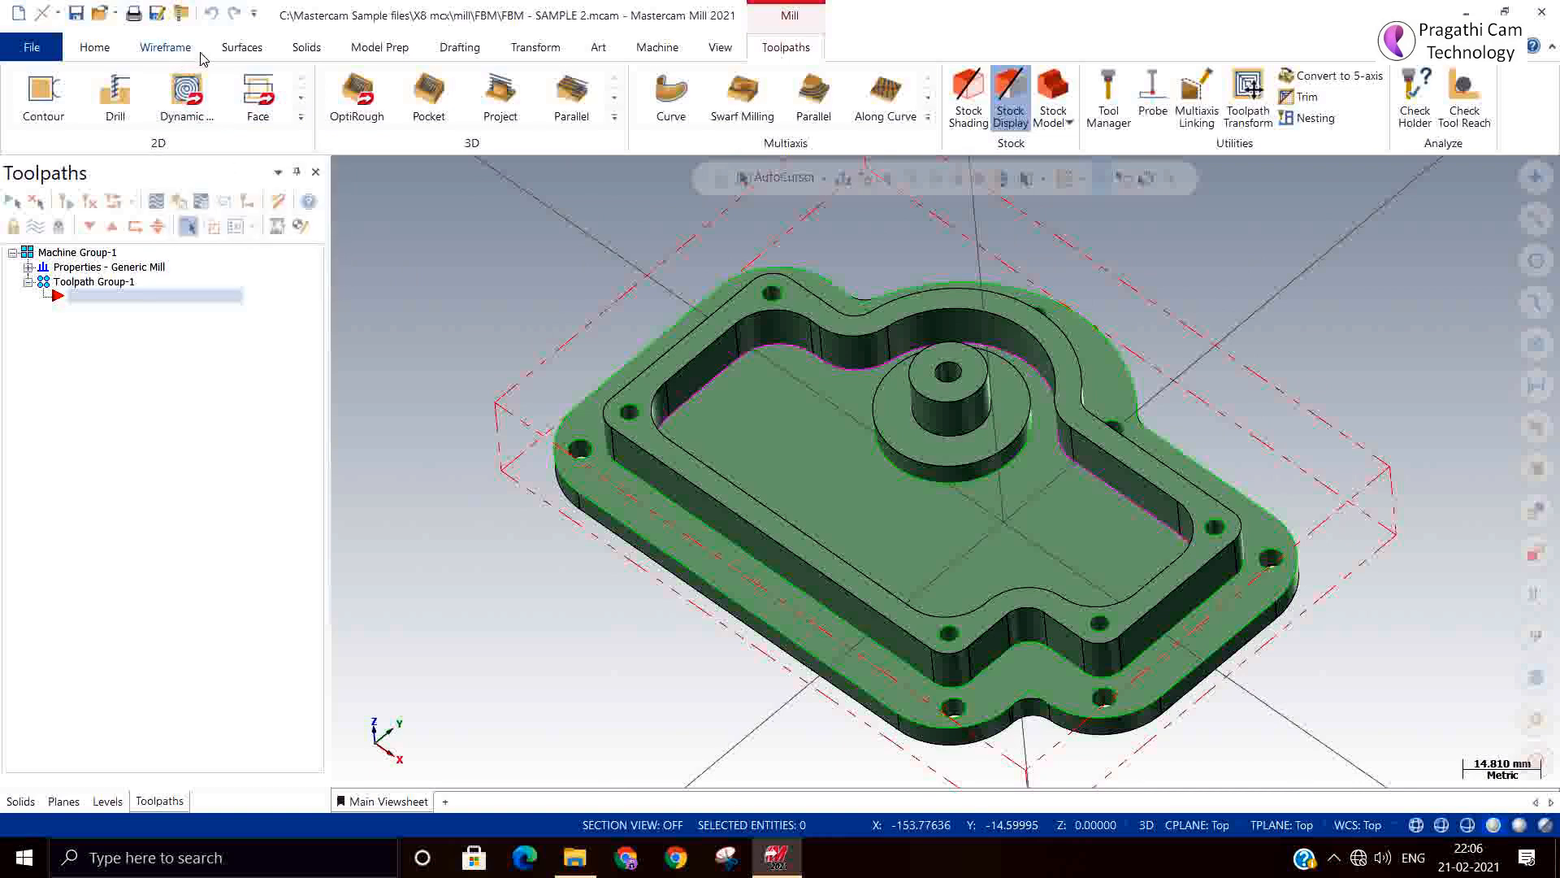
middle_click_drag(983, 456, 1006, 538)
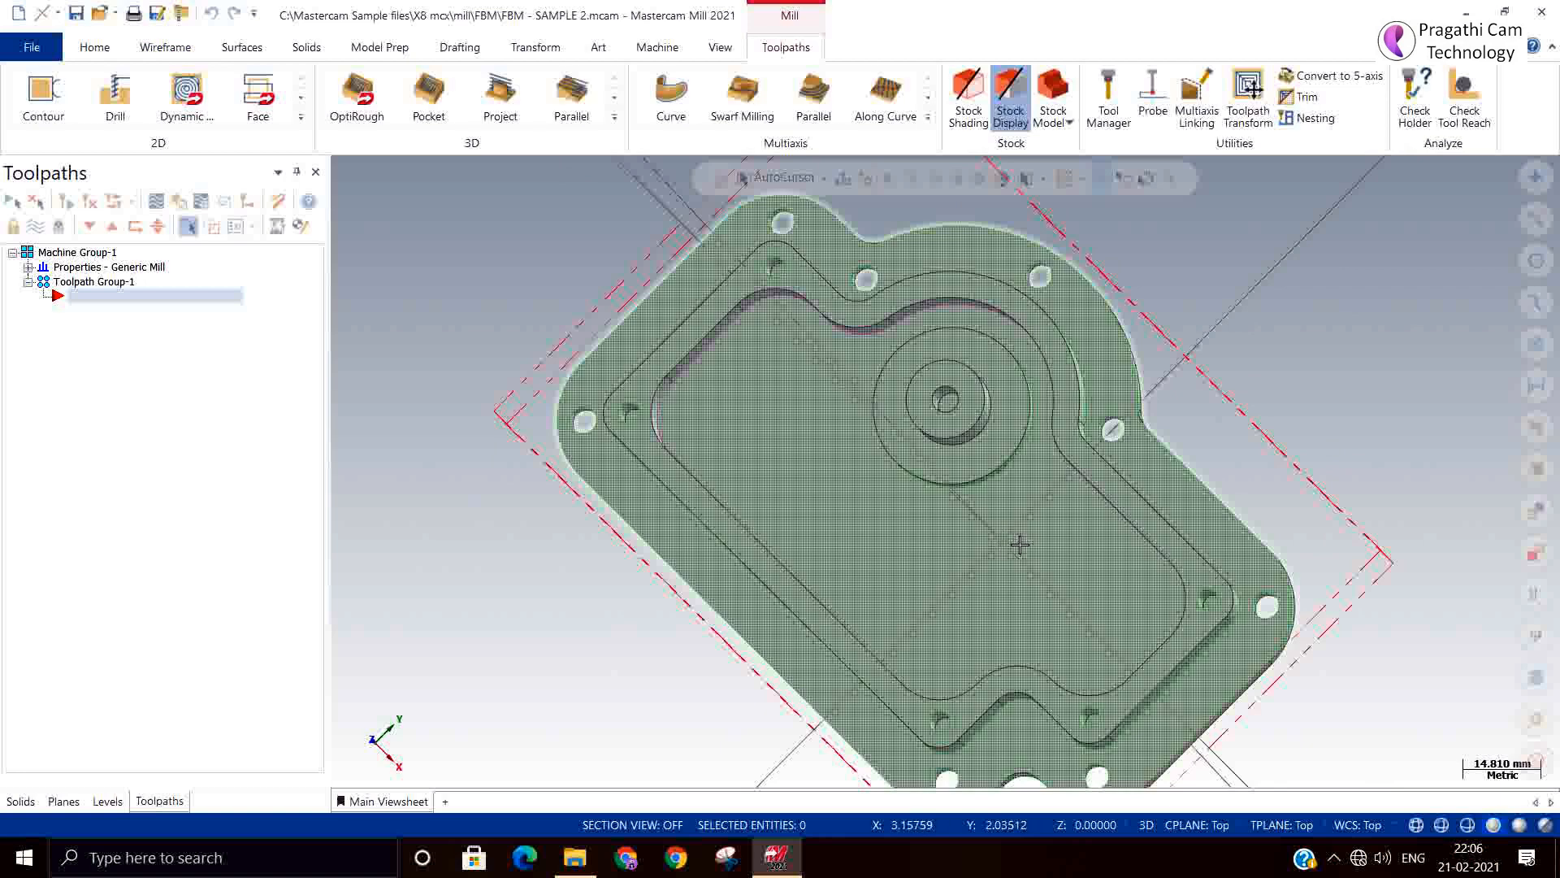
scroll(1018, 538, "down", 2)
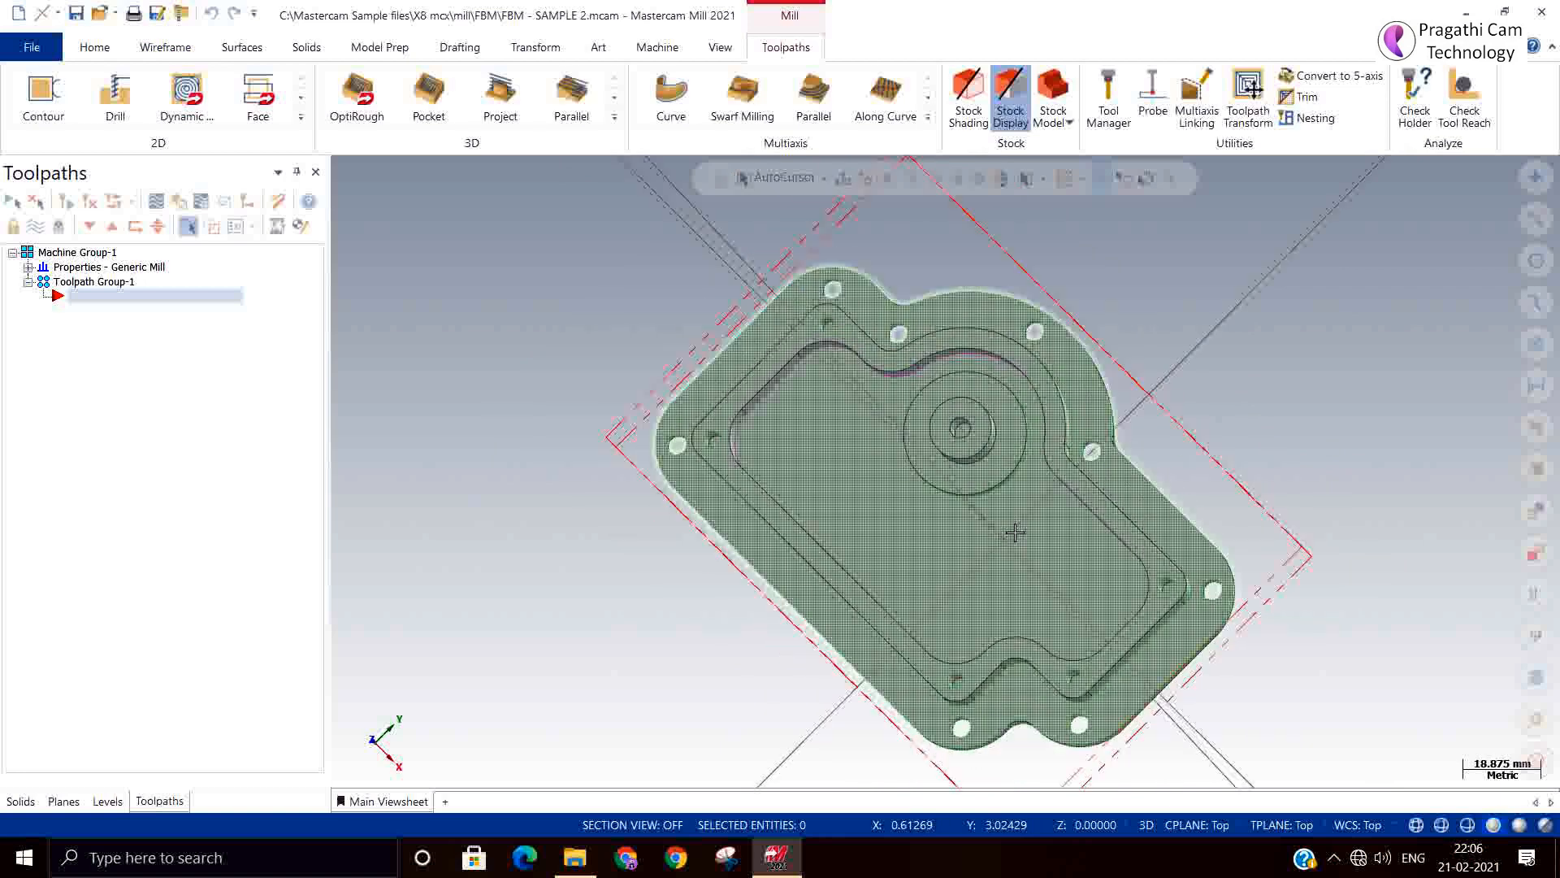
Try a rectangular bounding box around the solid part at its default size, and undo it.
scroll(1015, 532, "down", 1)
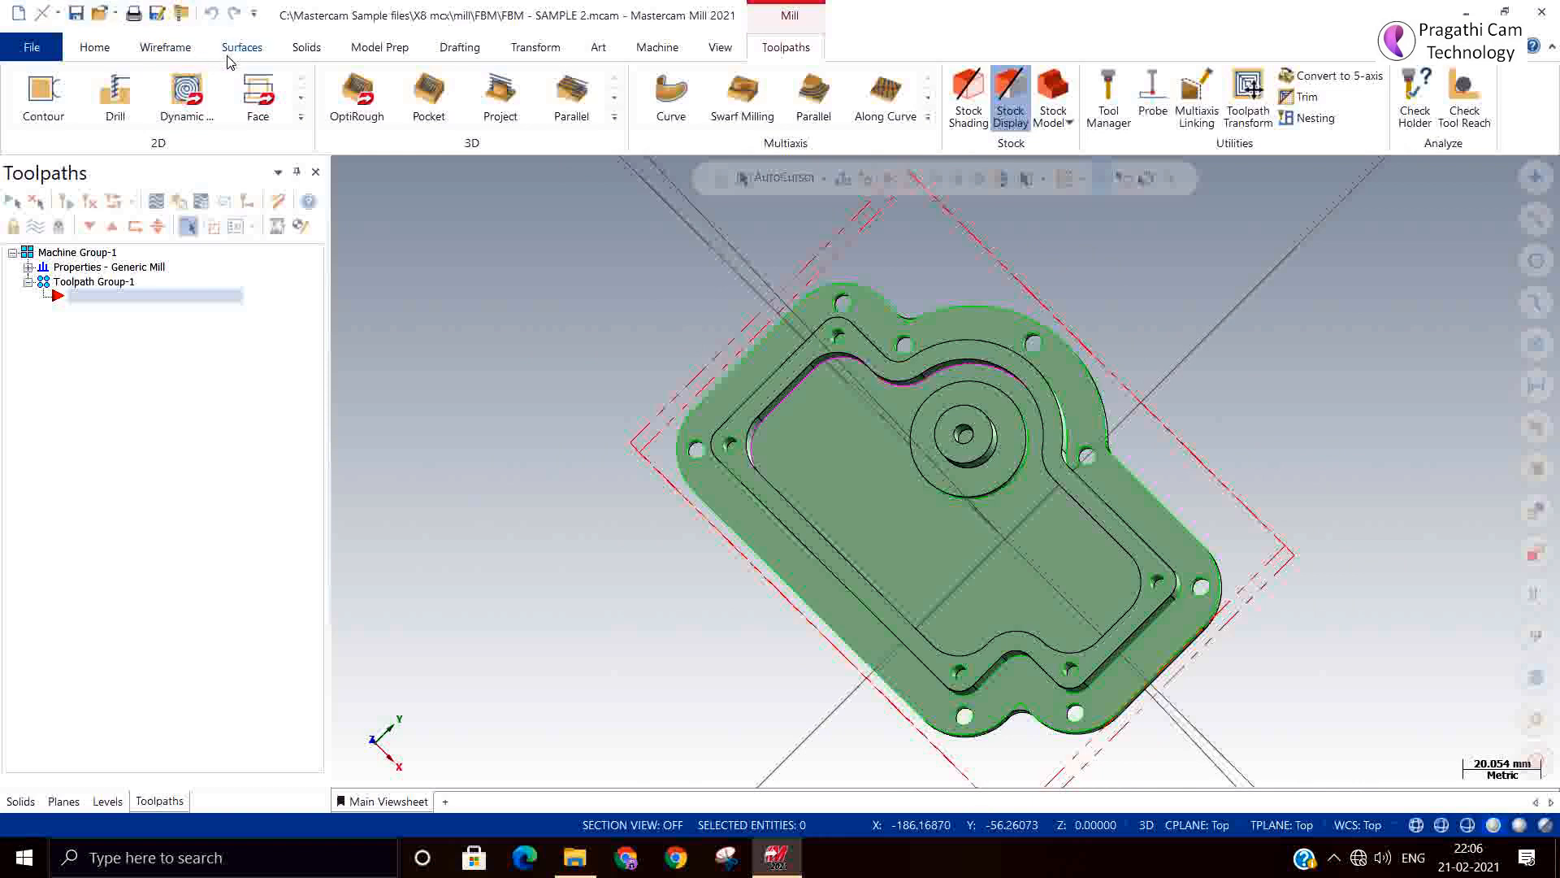
left_click(154, 47)
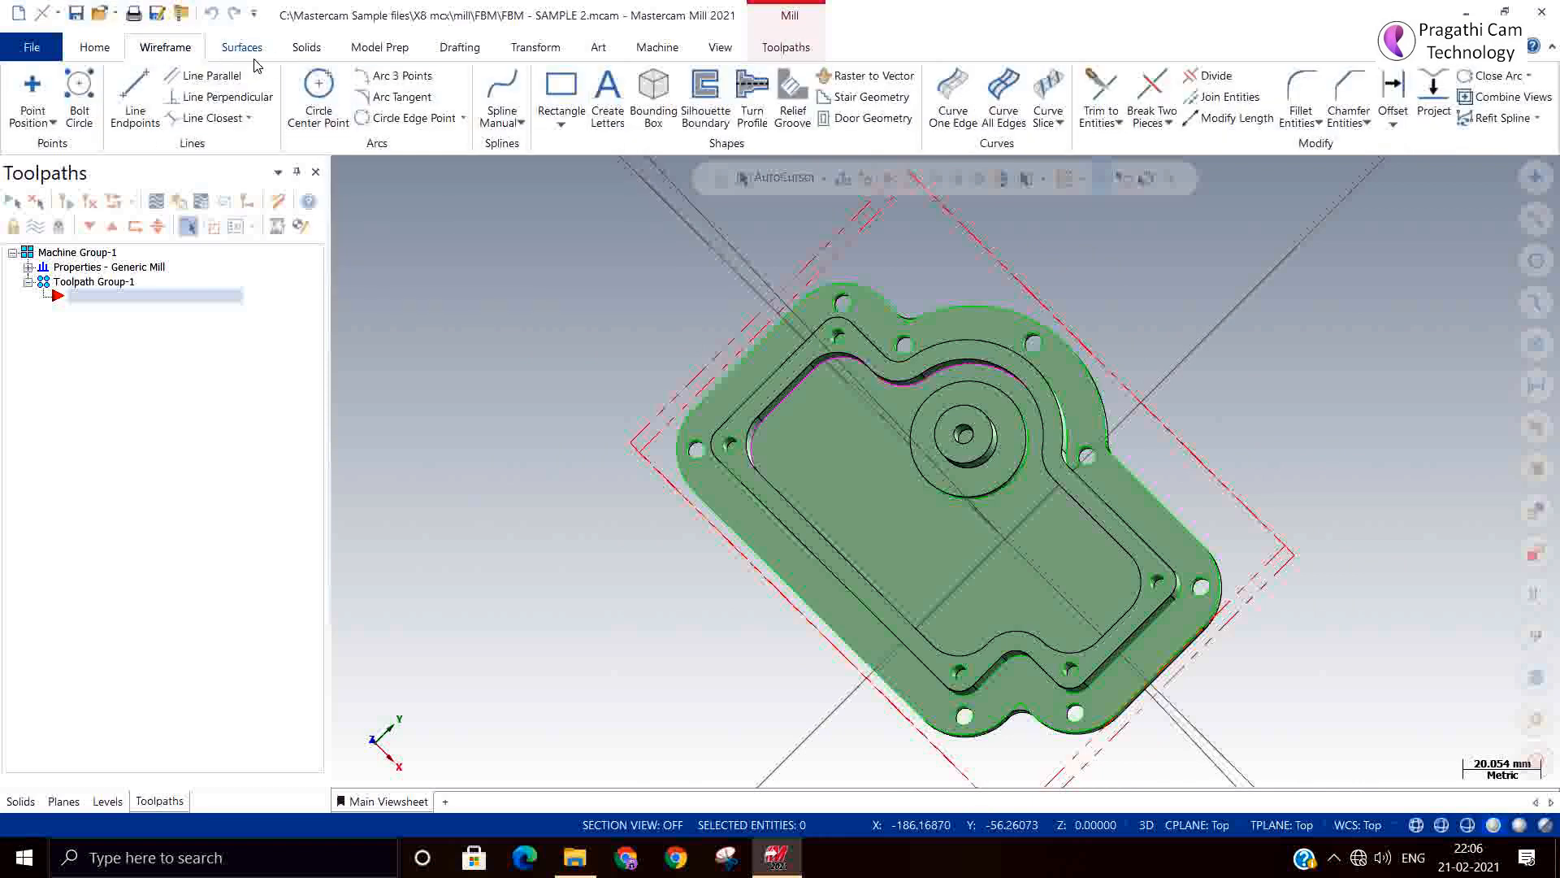
left_click(654, 95)
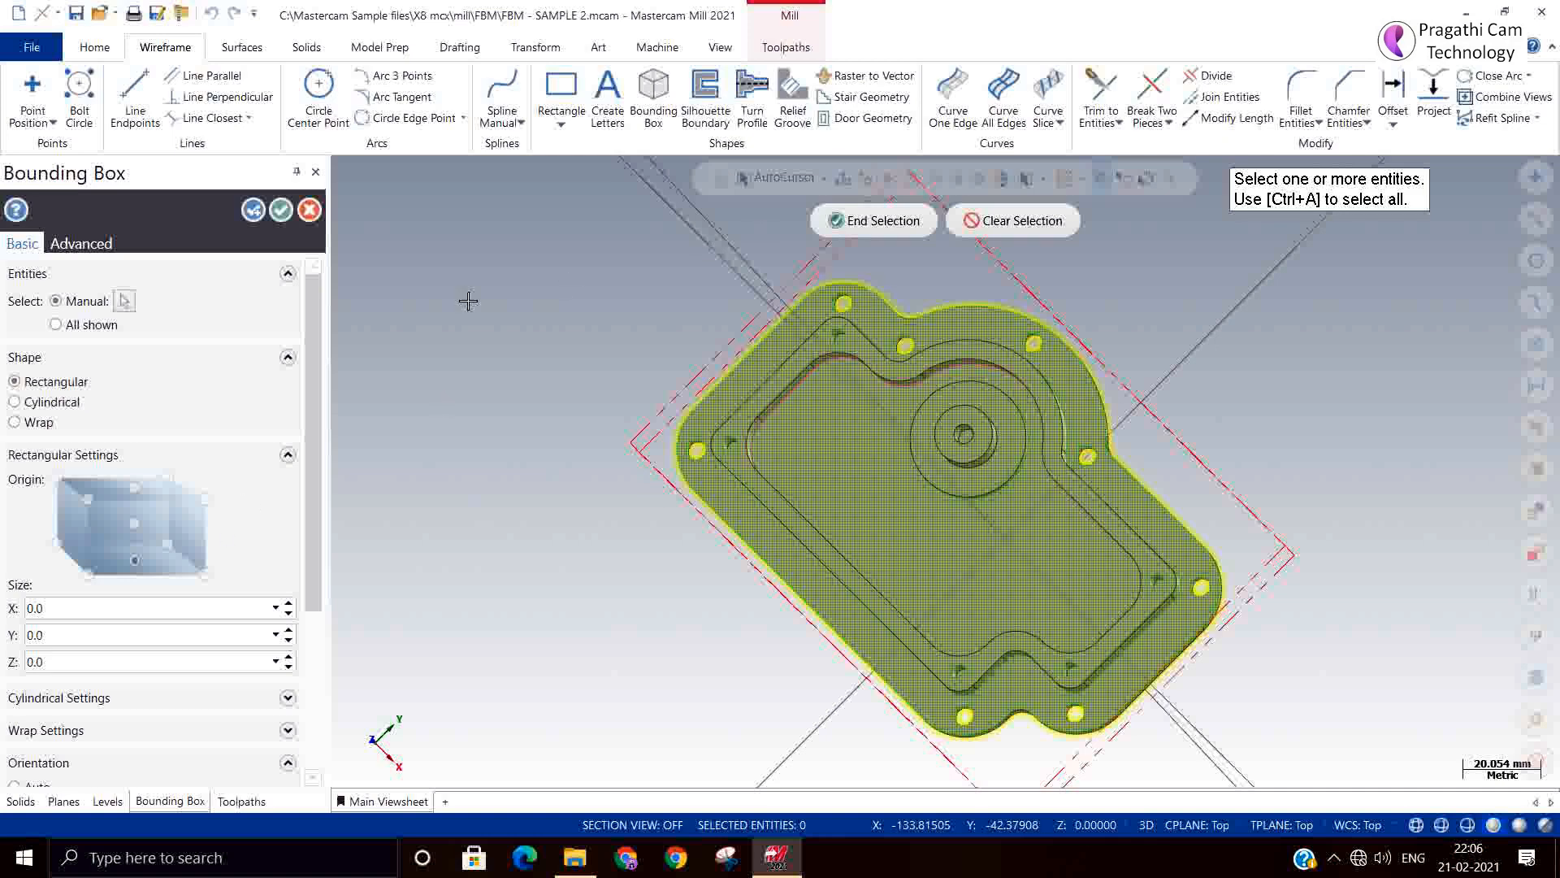
left_click(864, 232)
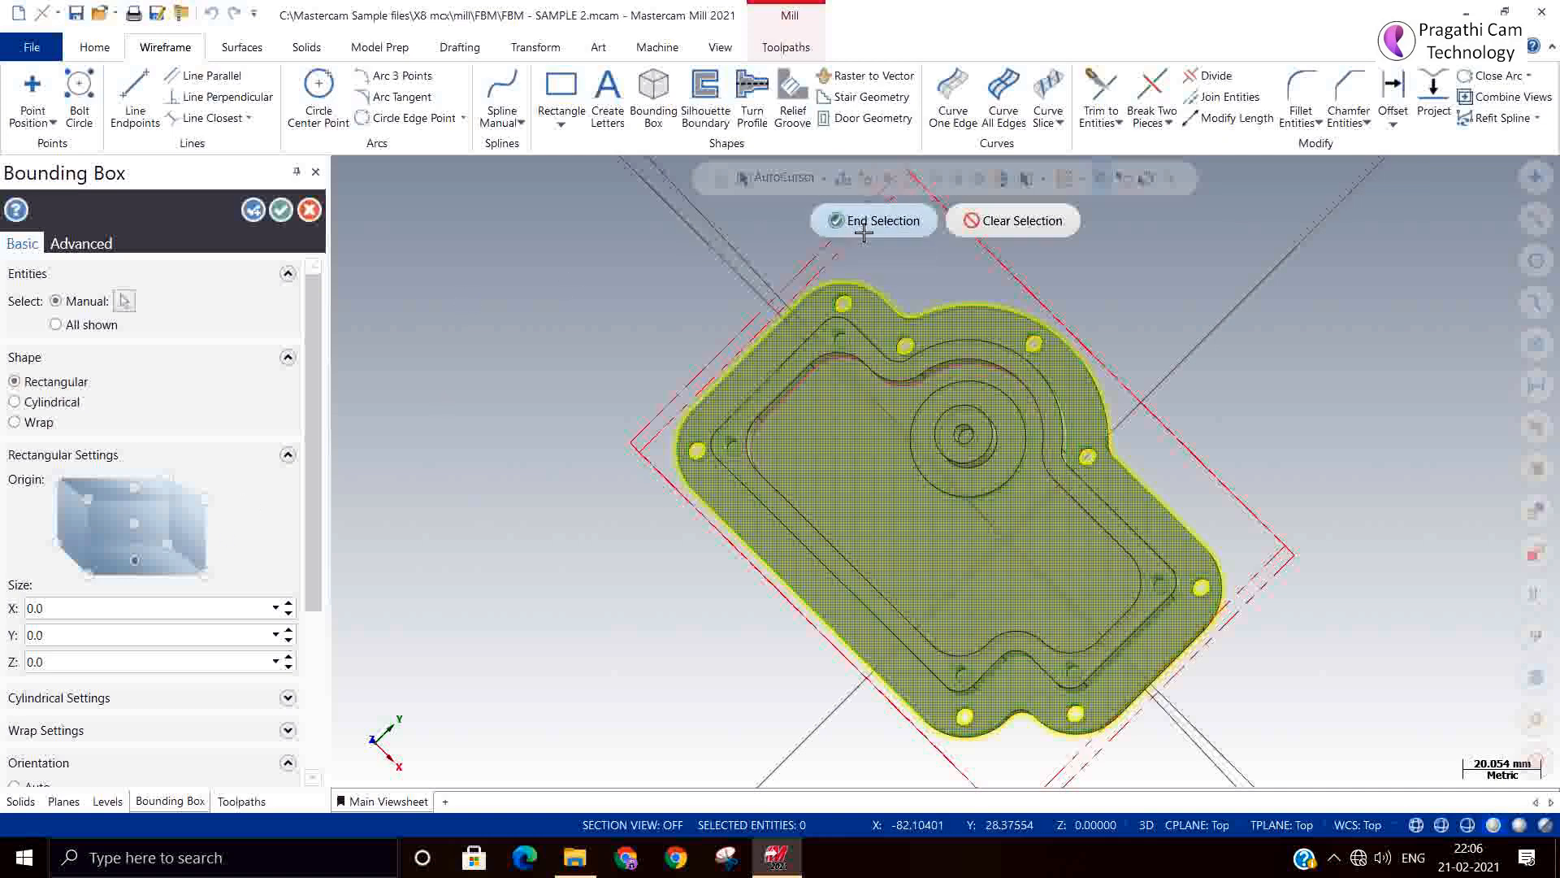
left_click(289, 213)
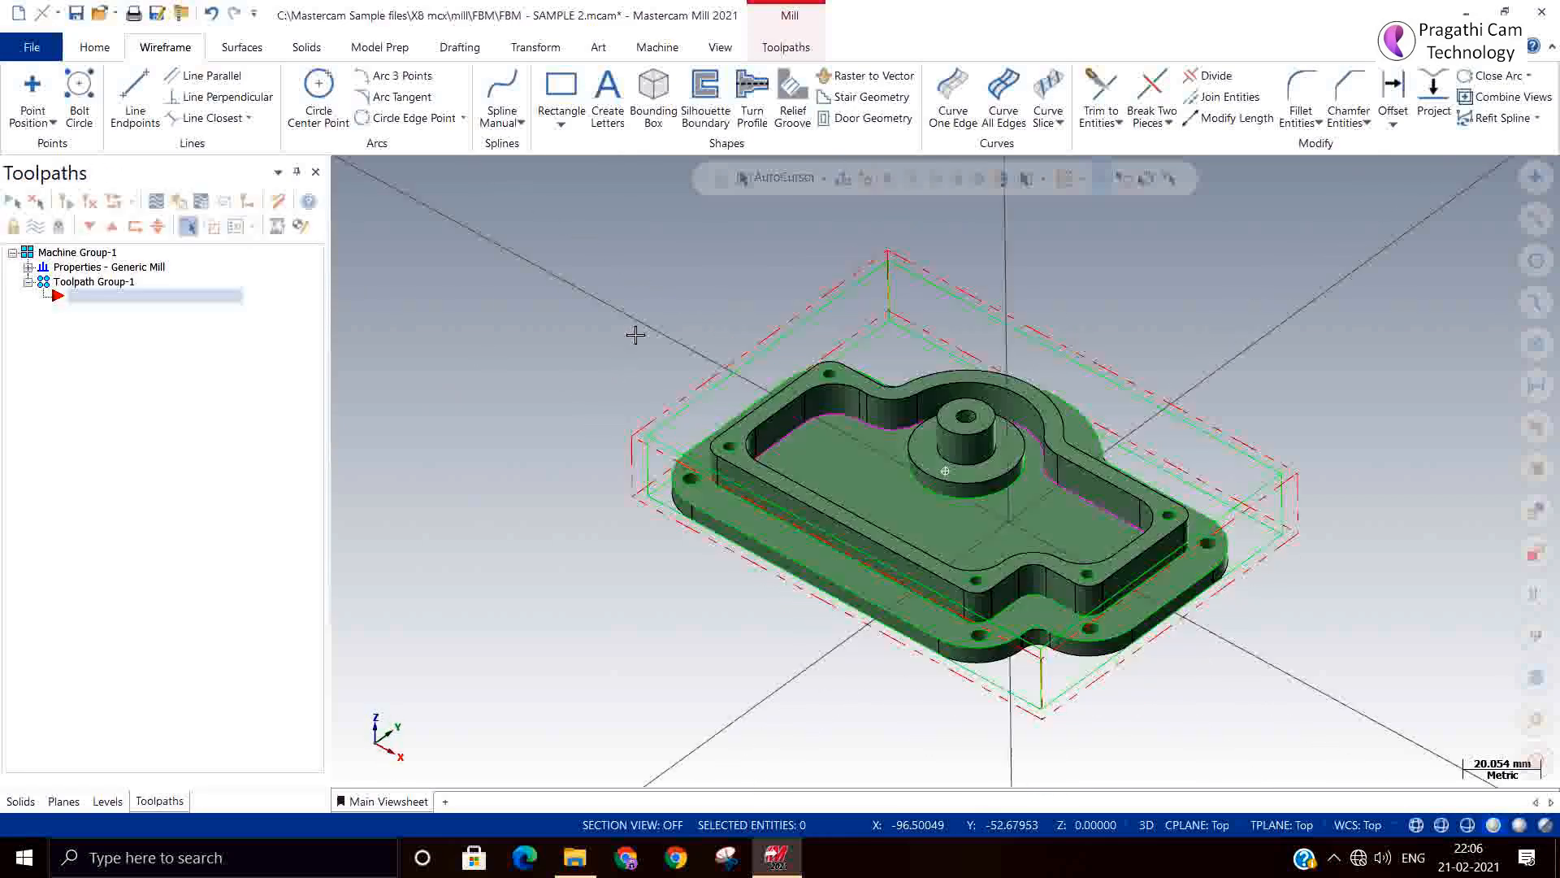
middle_click_drag(636, 334, 648, 398)
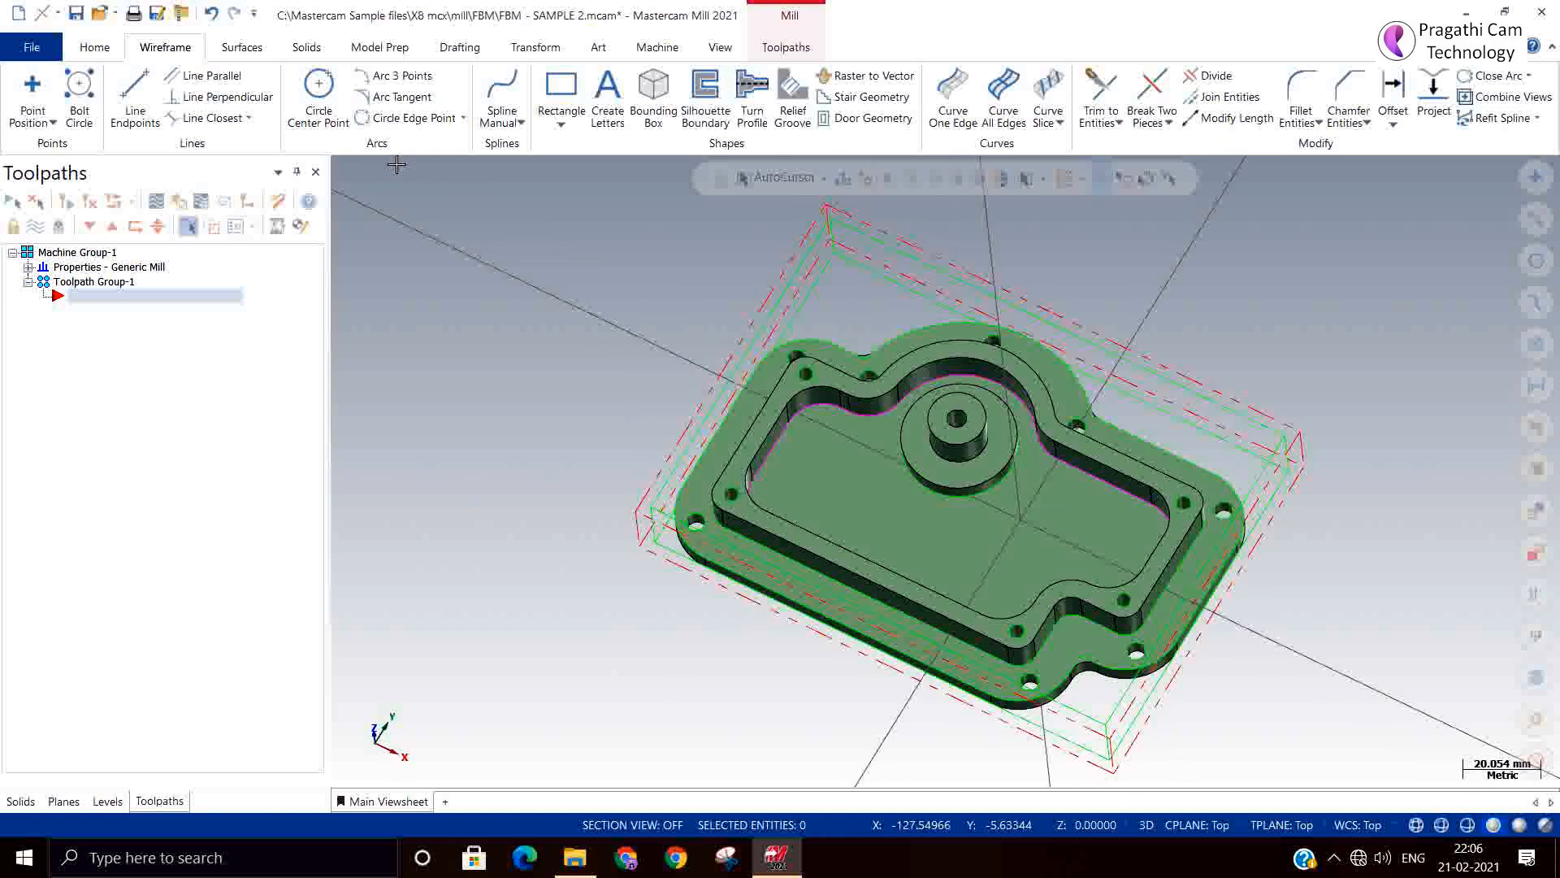
left_click(209, 15)
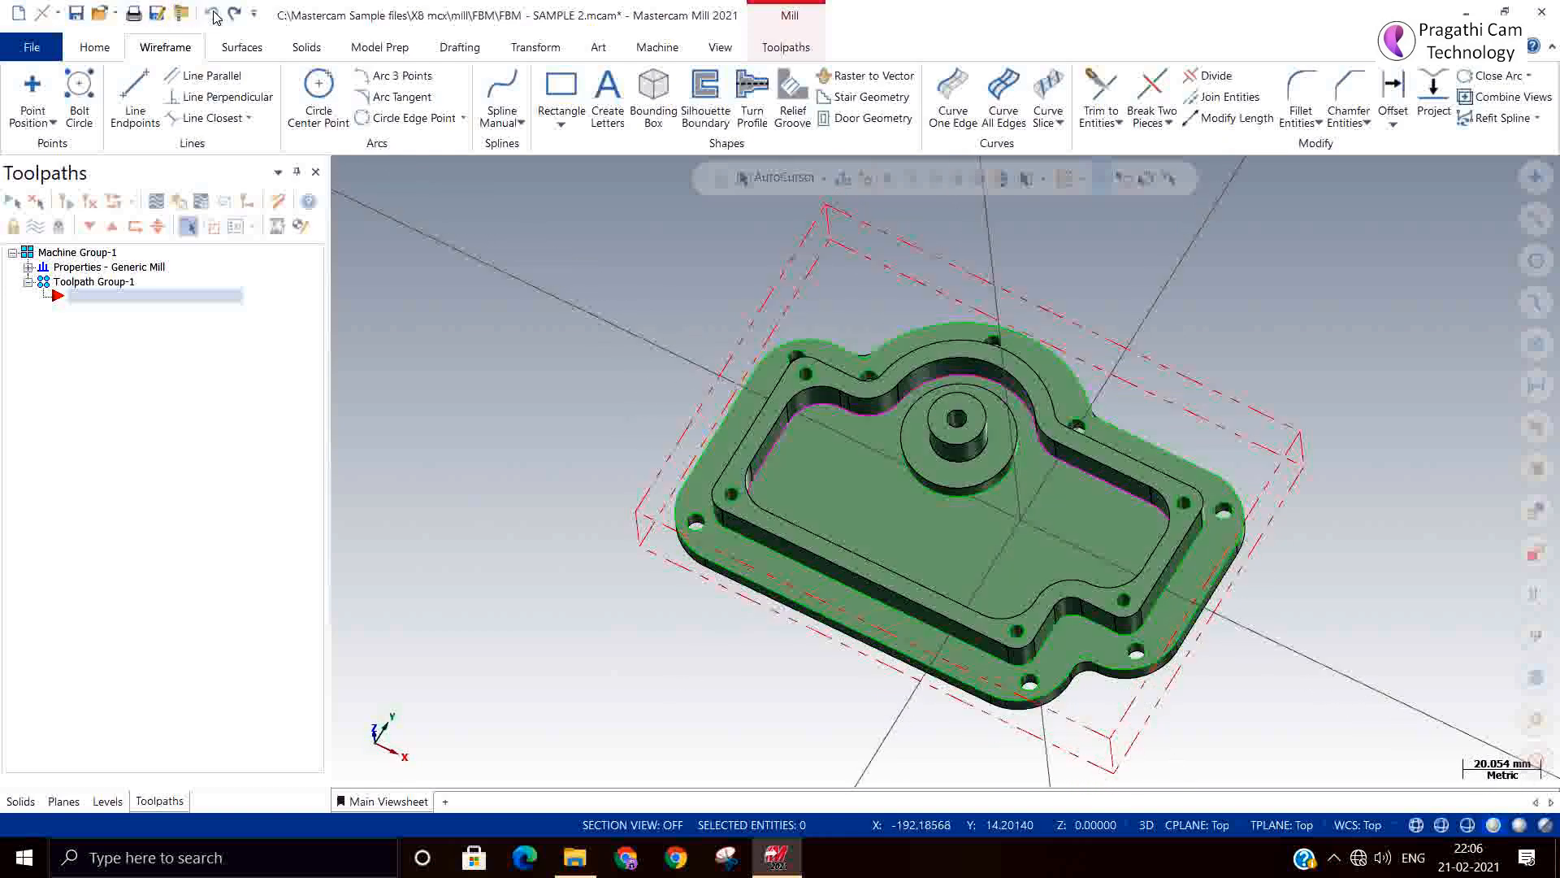
Create a rectangular bounding box around the solid part with a size of 140 in X and 100 in Y.
left_click(654, 96)
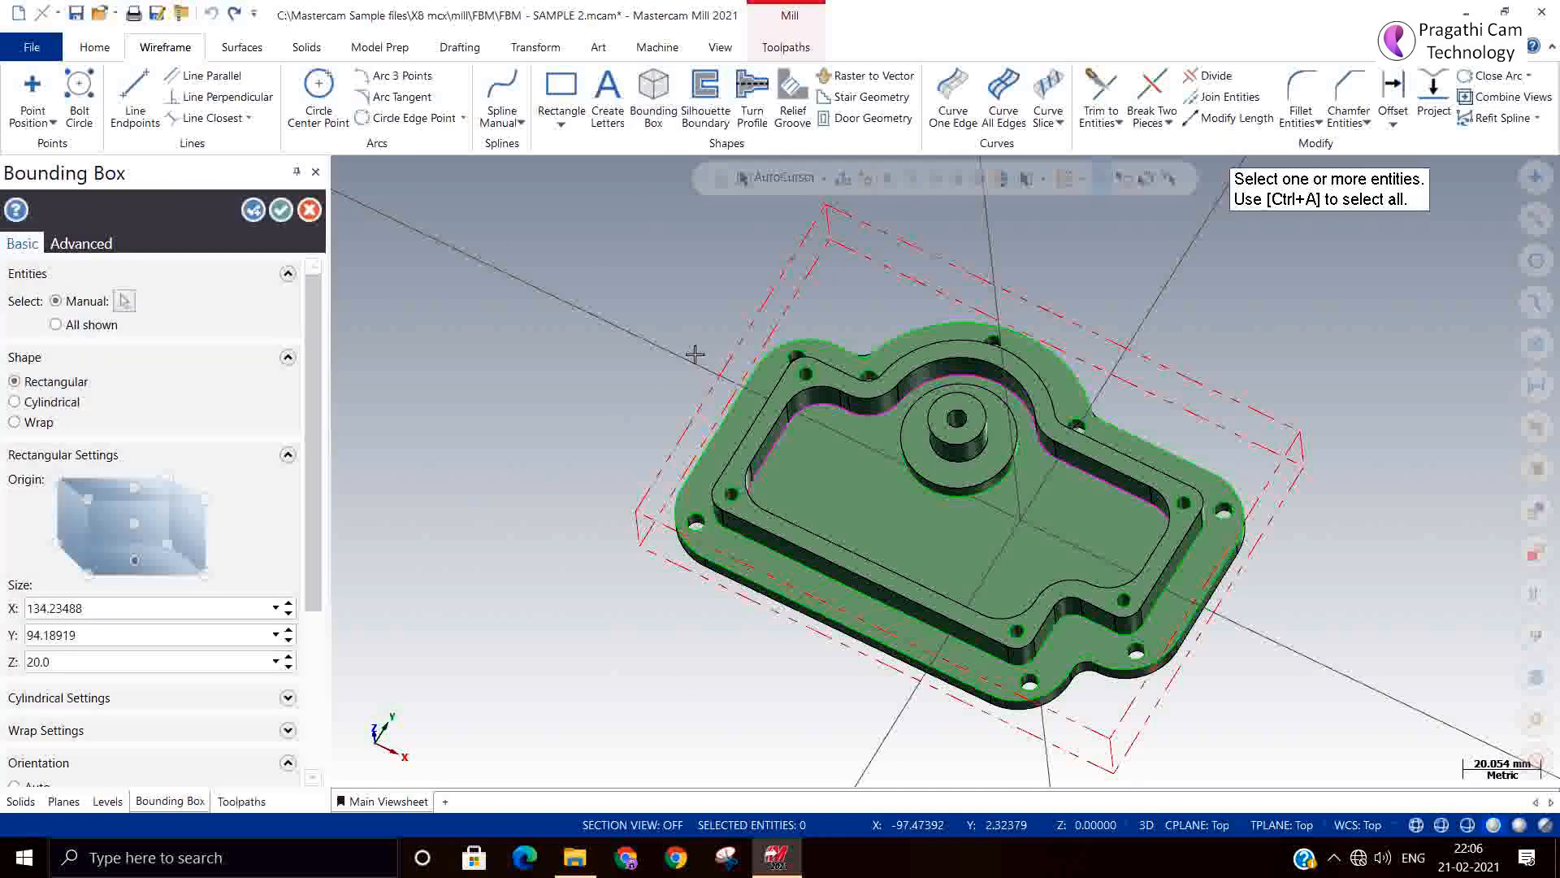
left_click(780, 428)
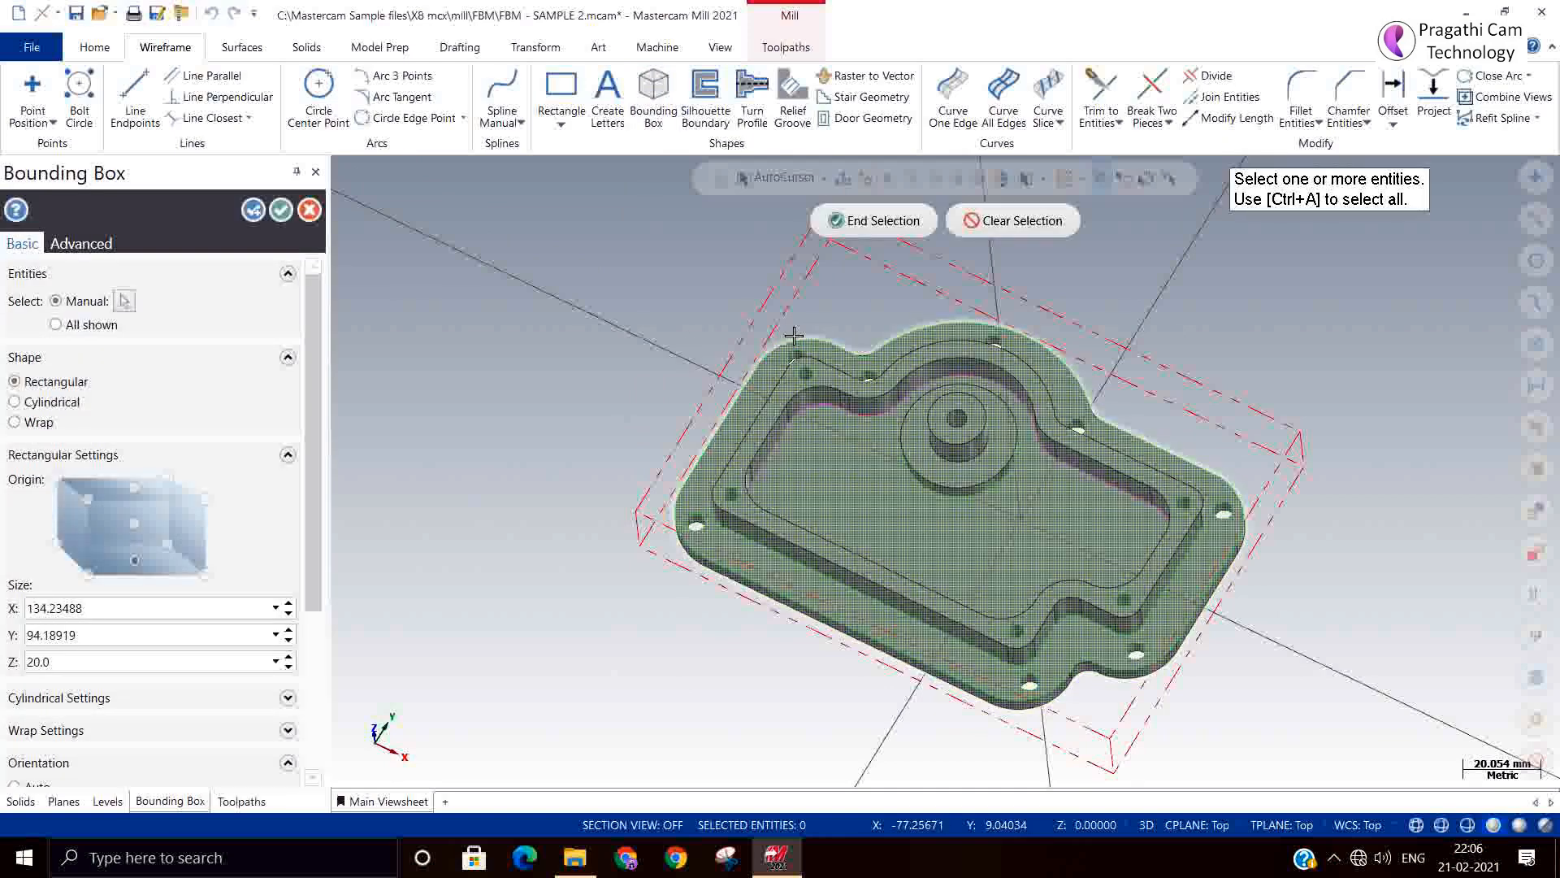
left_click(866, 220)
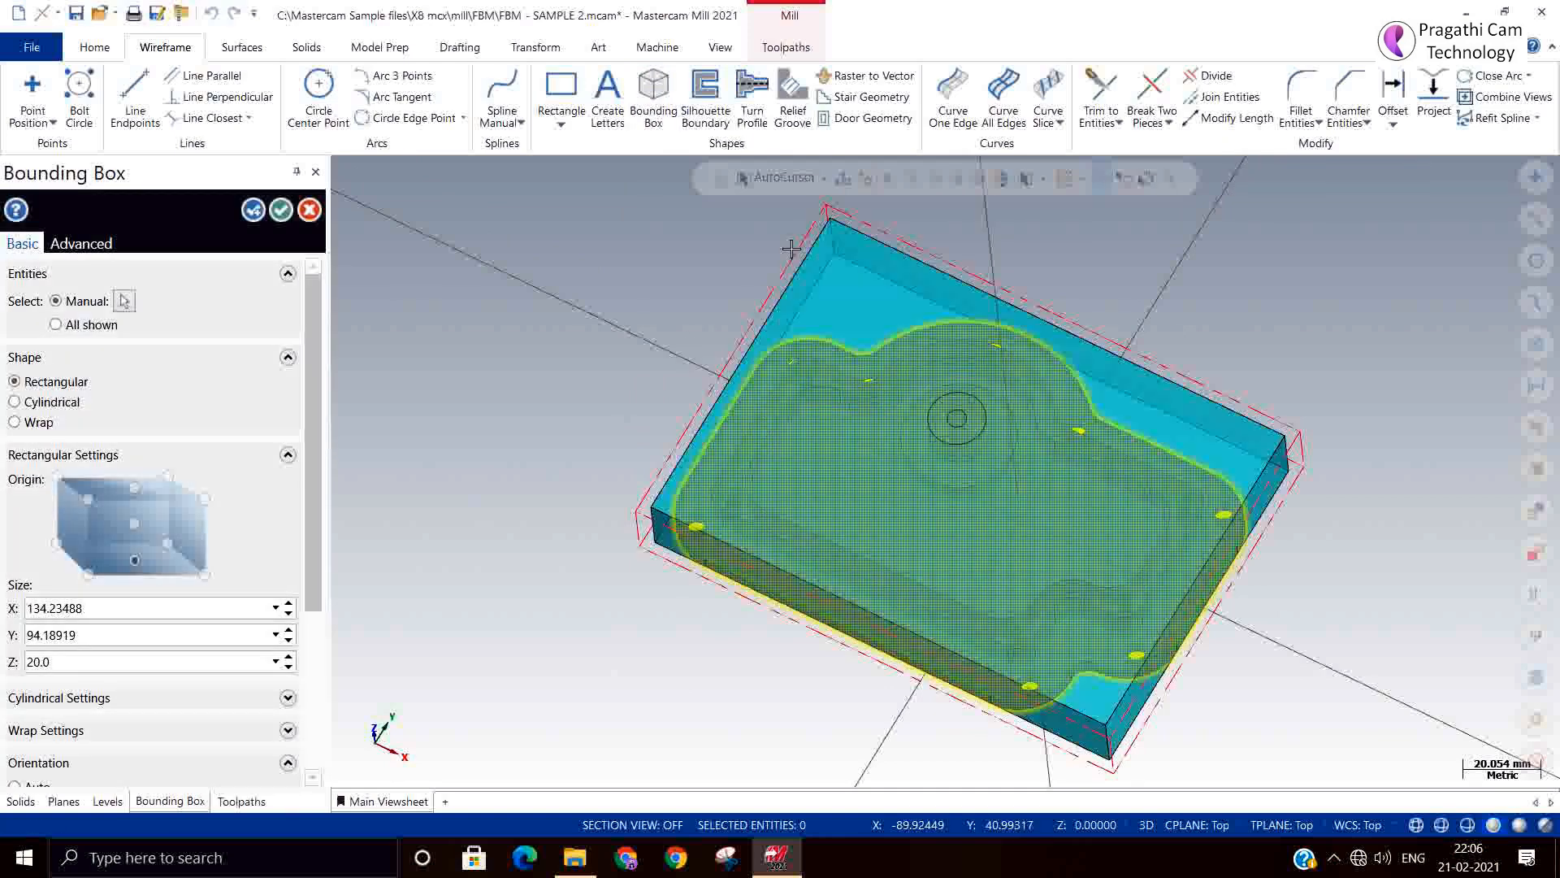
double_click(118, 608)
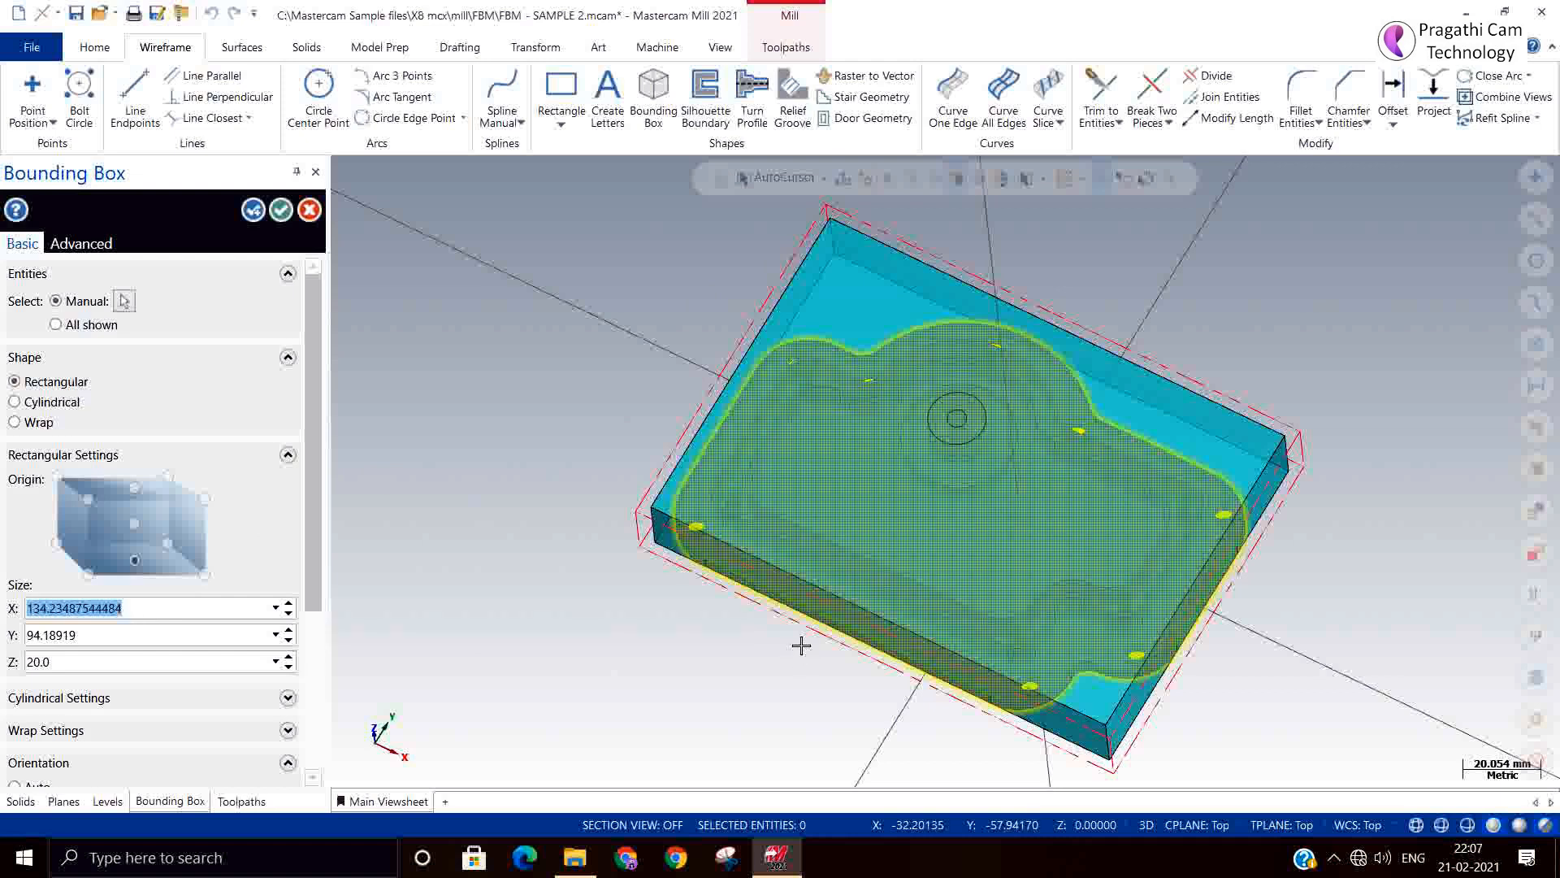
type("140")
key("Return")
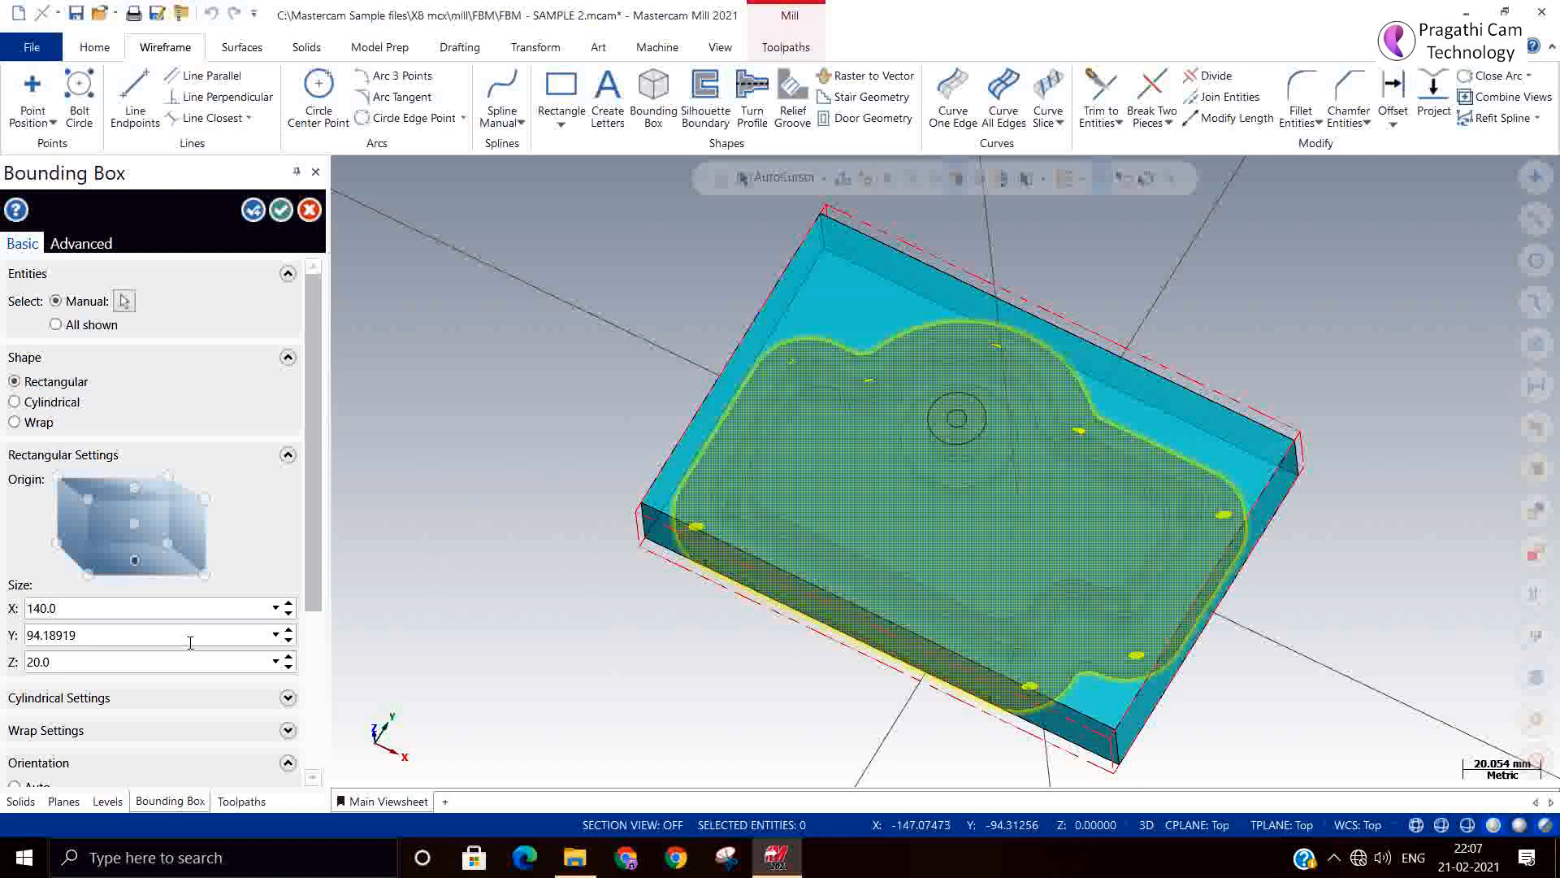
double_click(156, 635)
type("100")
key("Return")
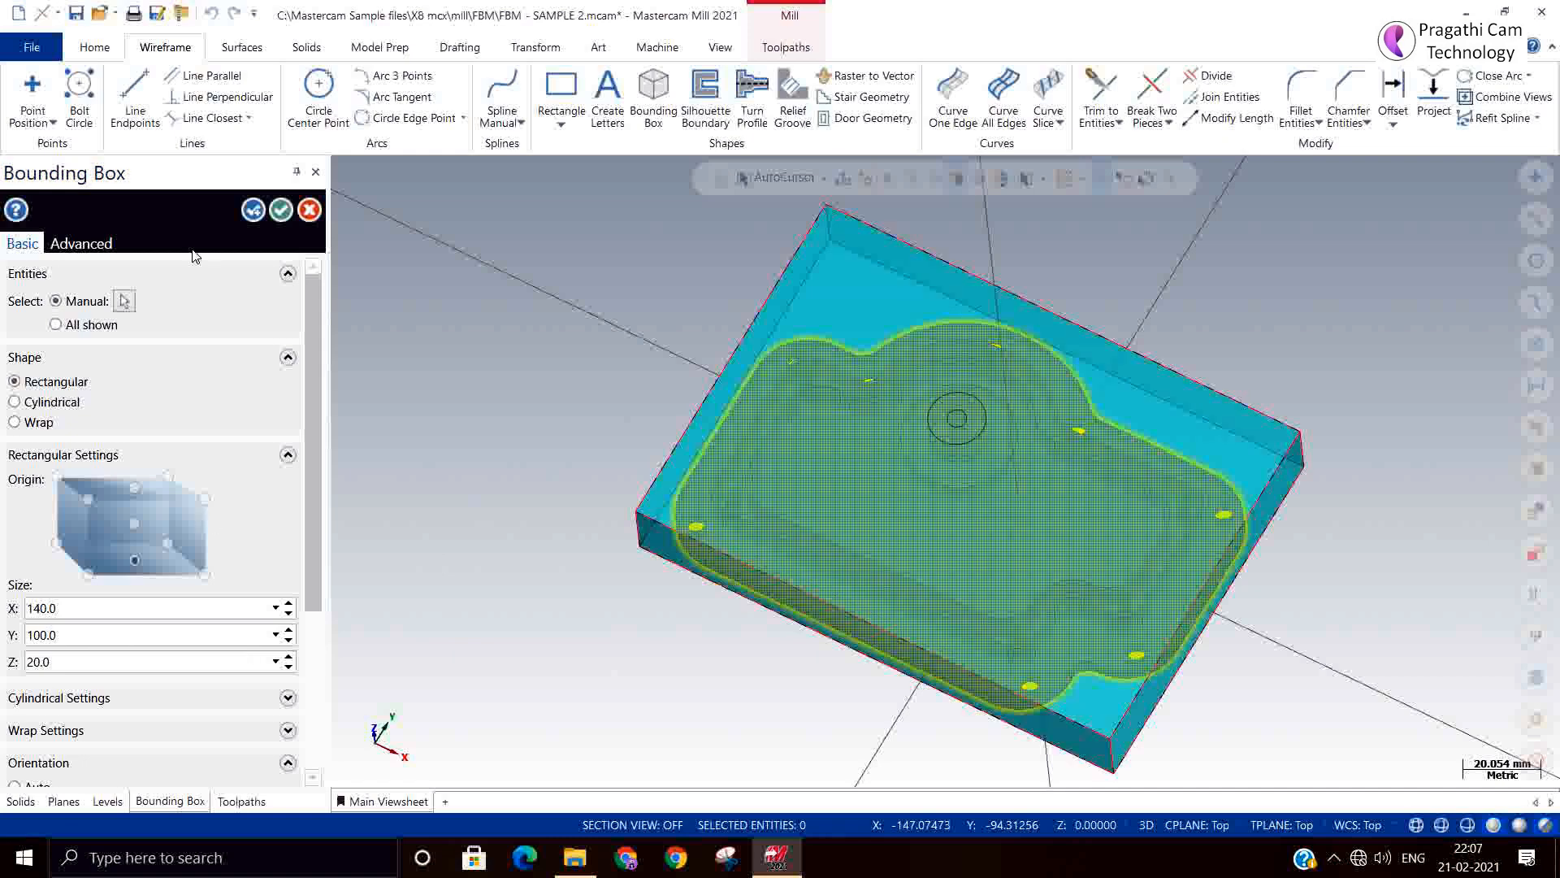
left_click(279, 210)
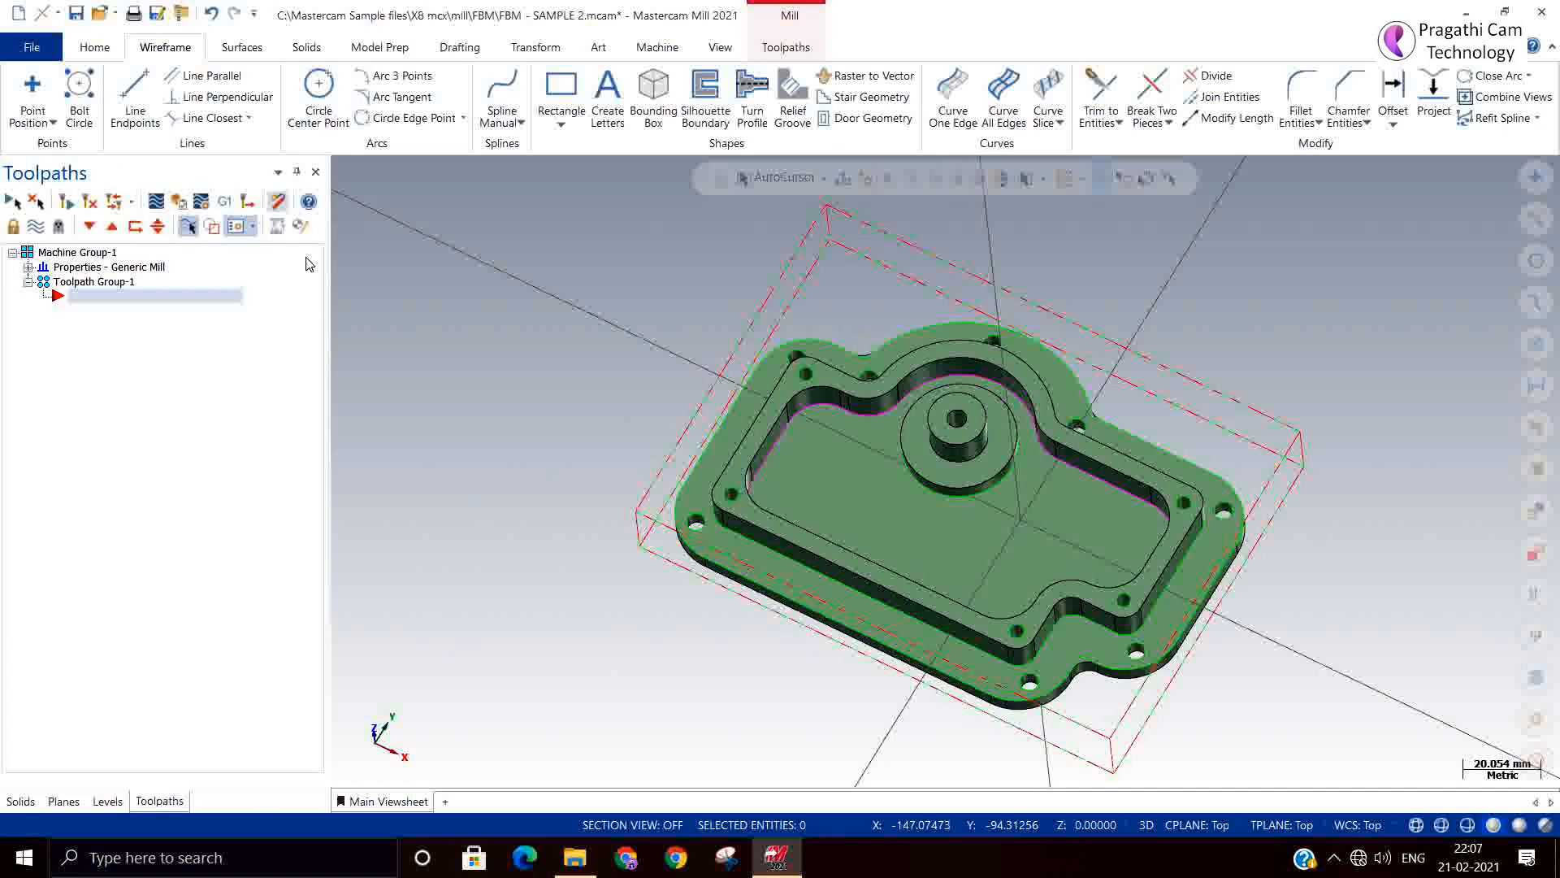
Move the part and its bounding box to the origin from the box's top corner at minimum X and Y, and clear the transform colors.
right_click(457, 317)
left_click(499, 506)
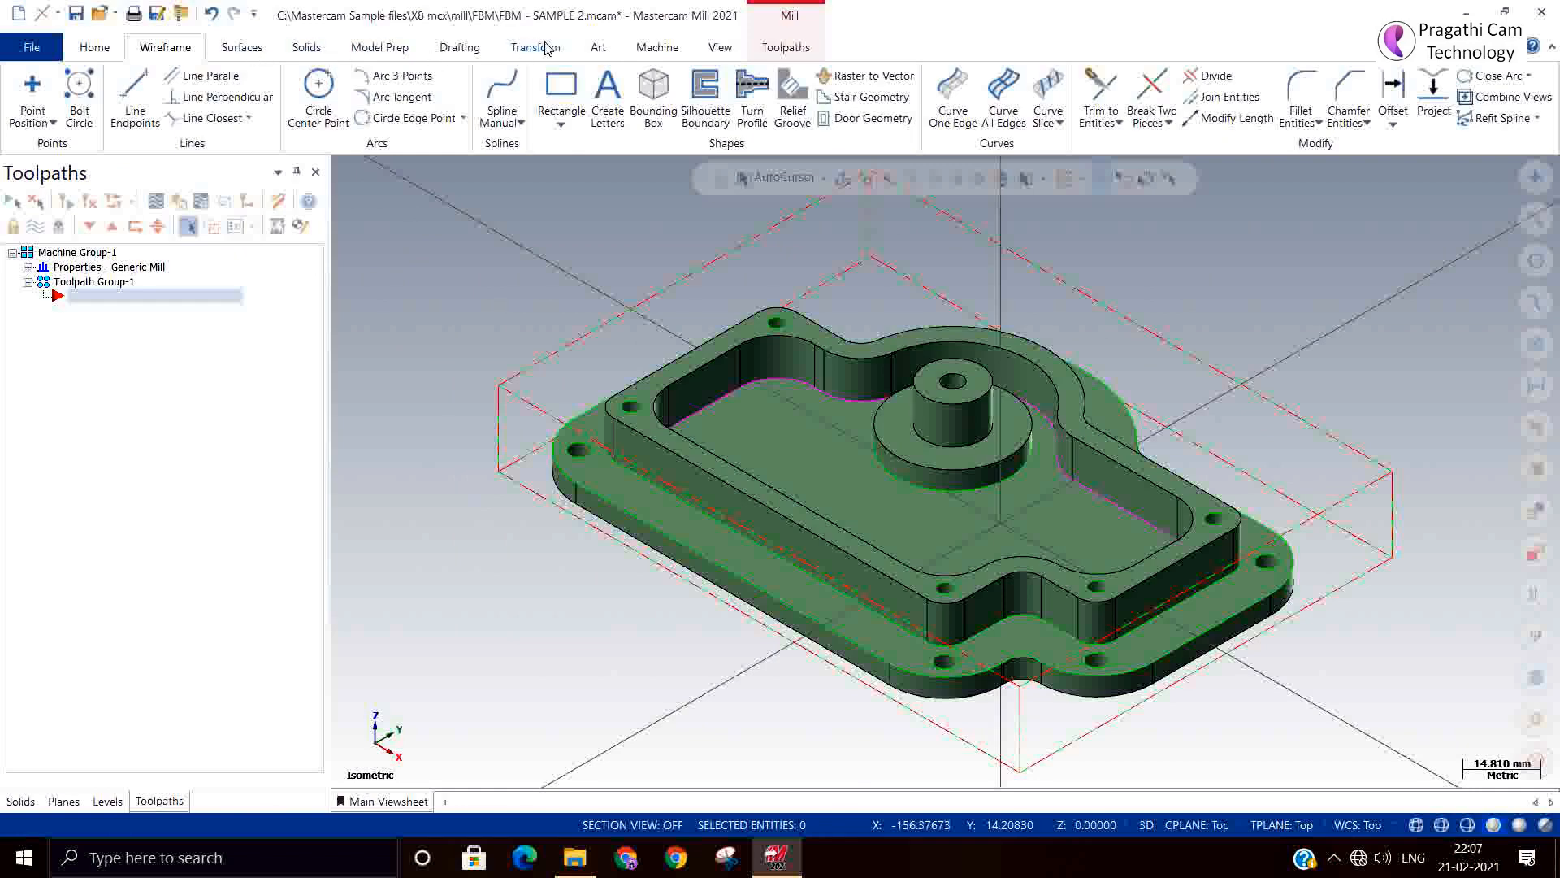
left_click(537, 47)
left_click(204, 89)
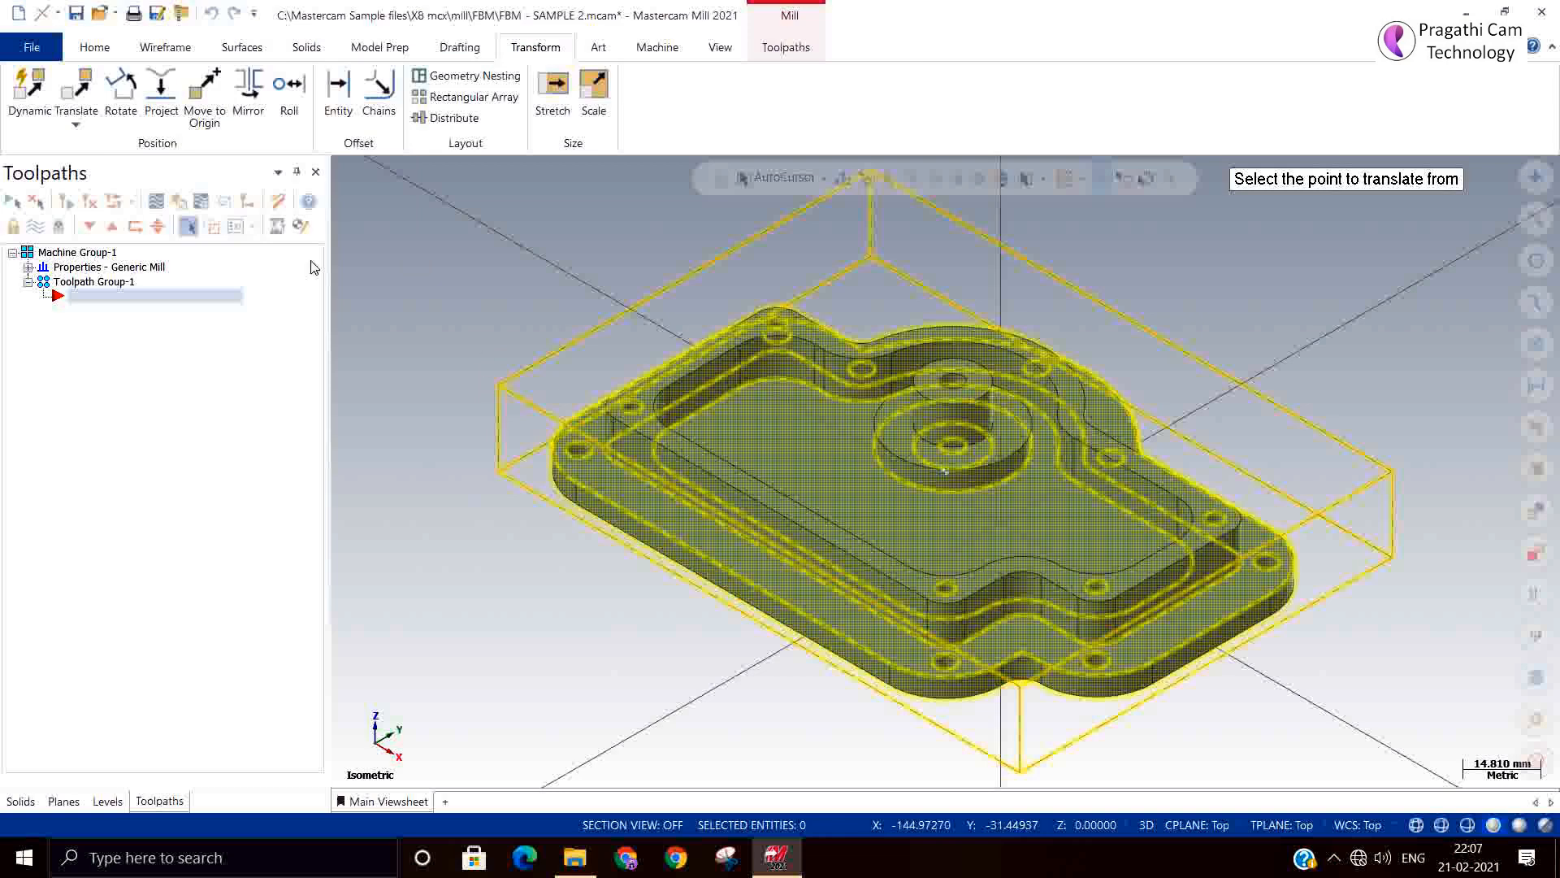
scroll(852, 418, "down", 2)
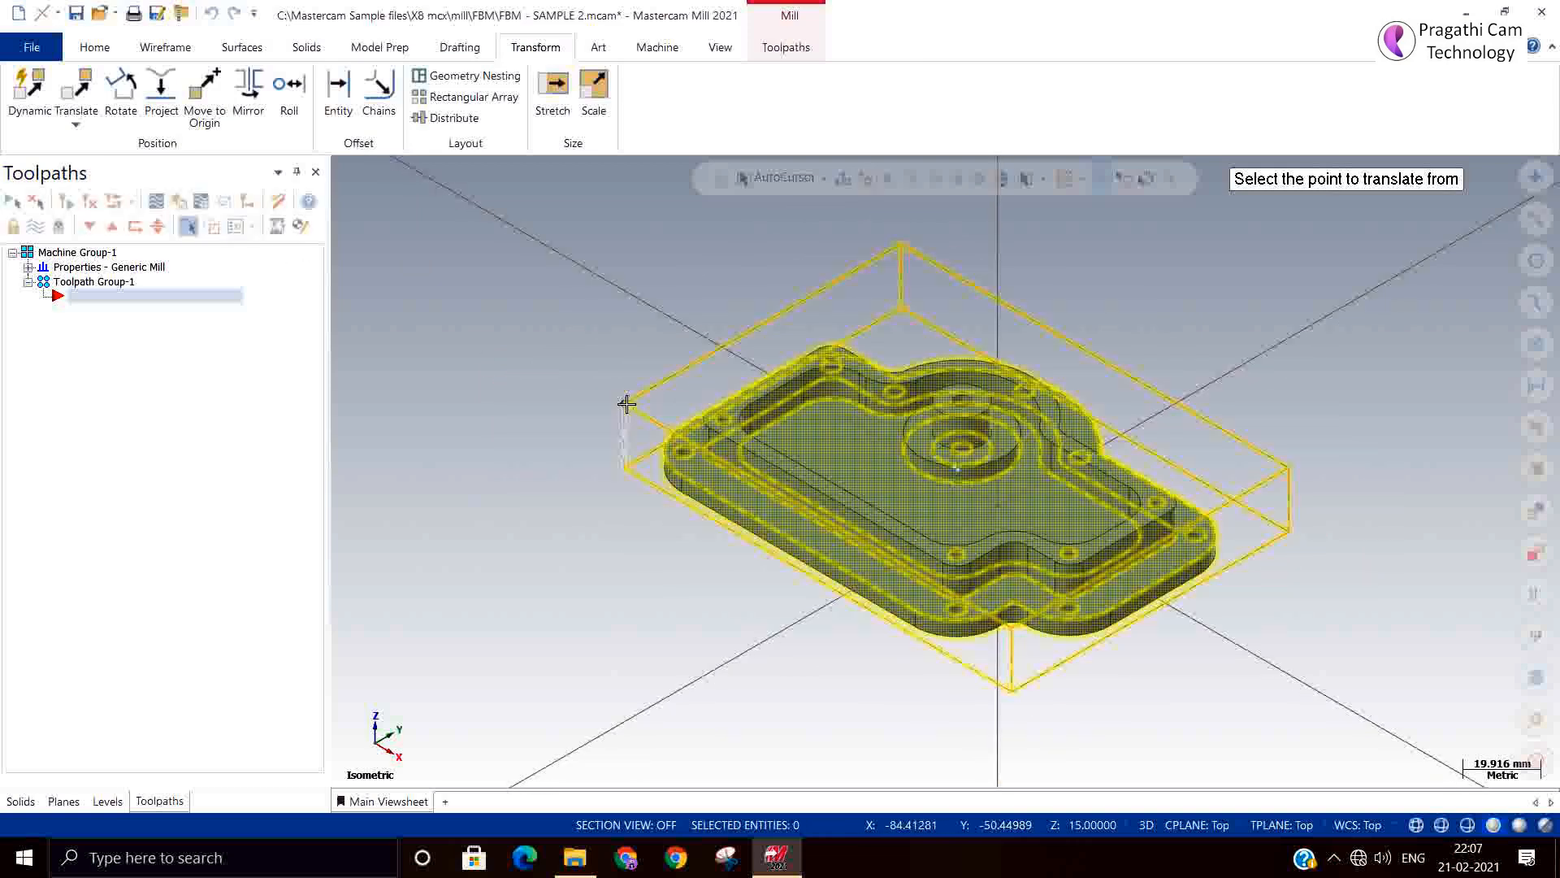
left_click(623, 402)
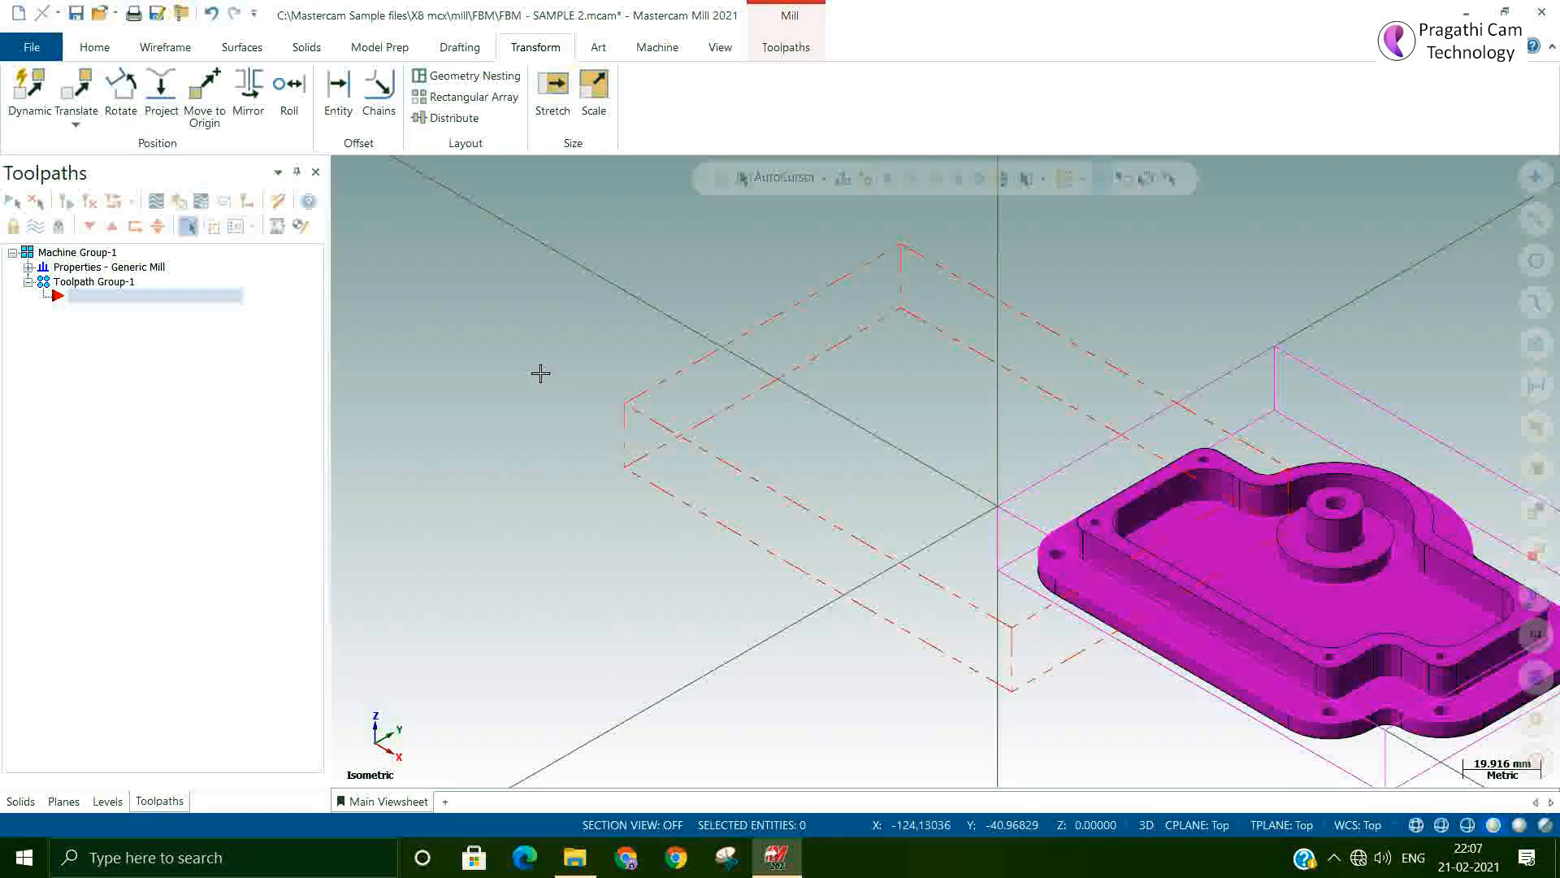
right_click(639, 315)
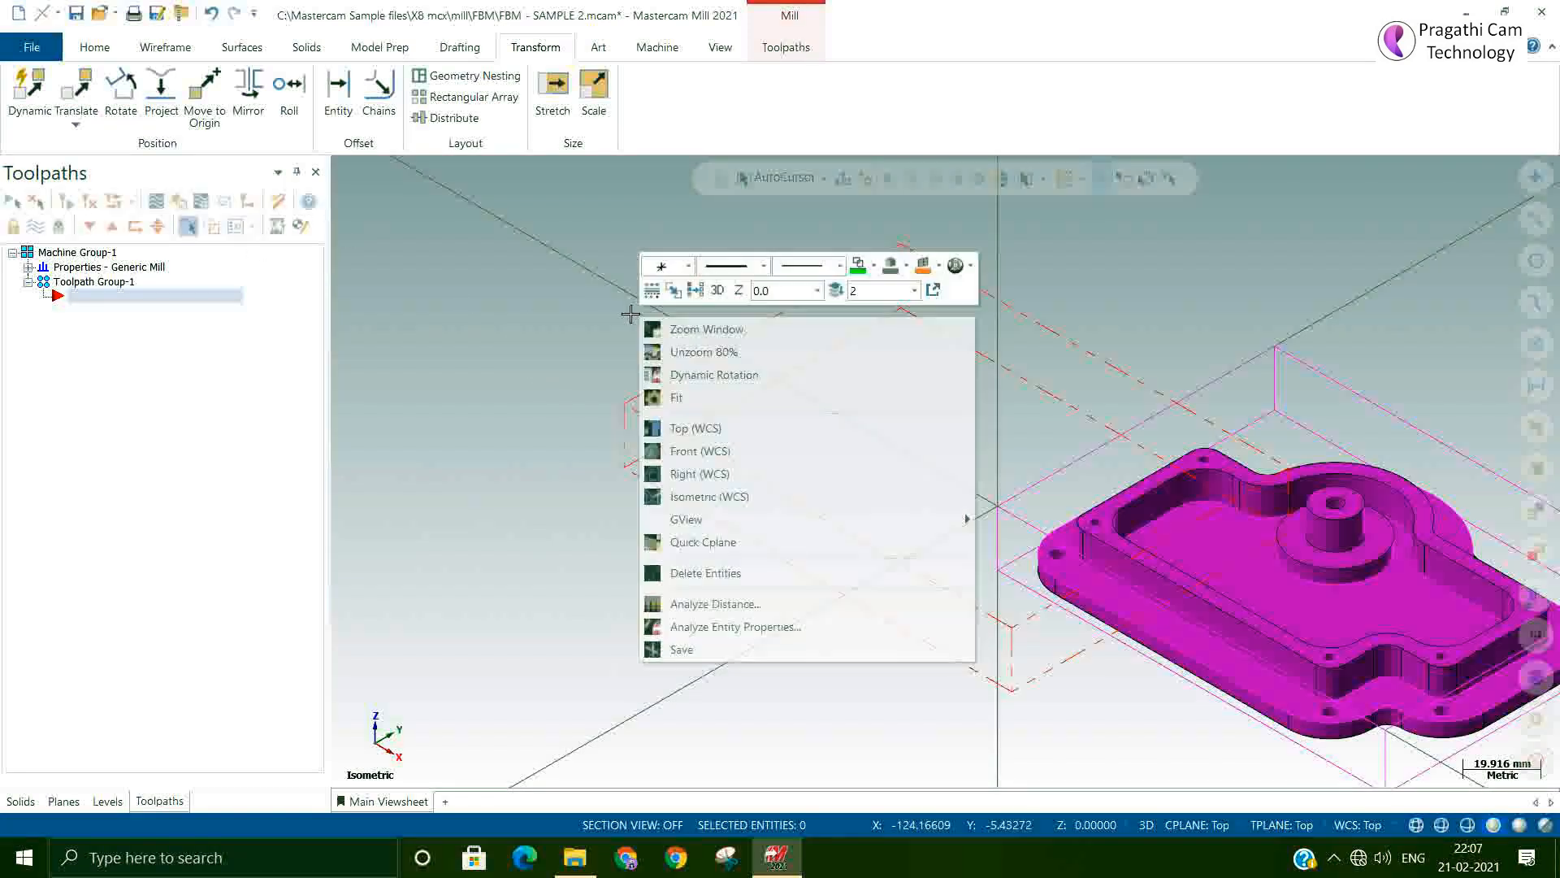
left_click(696, 292)
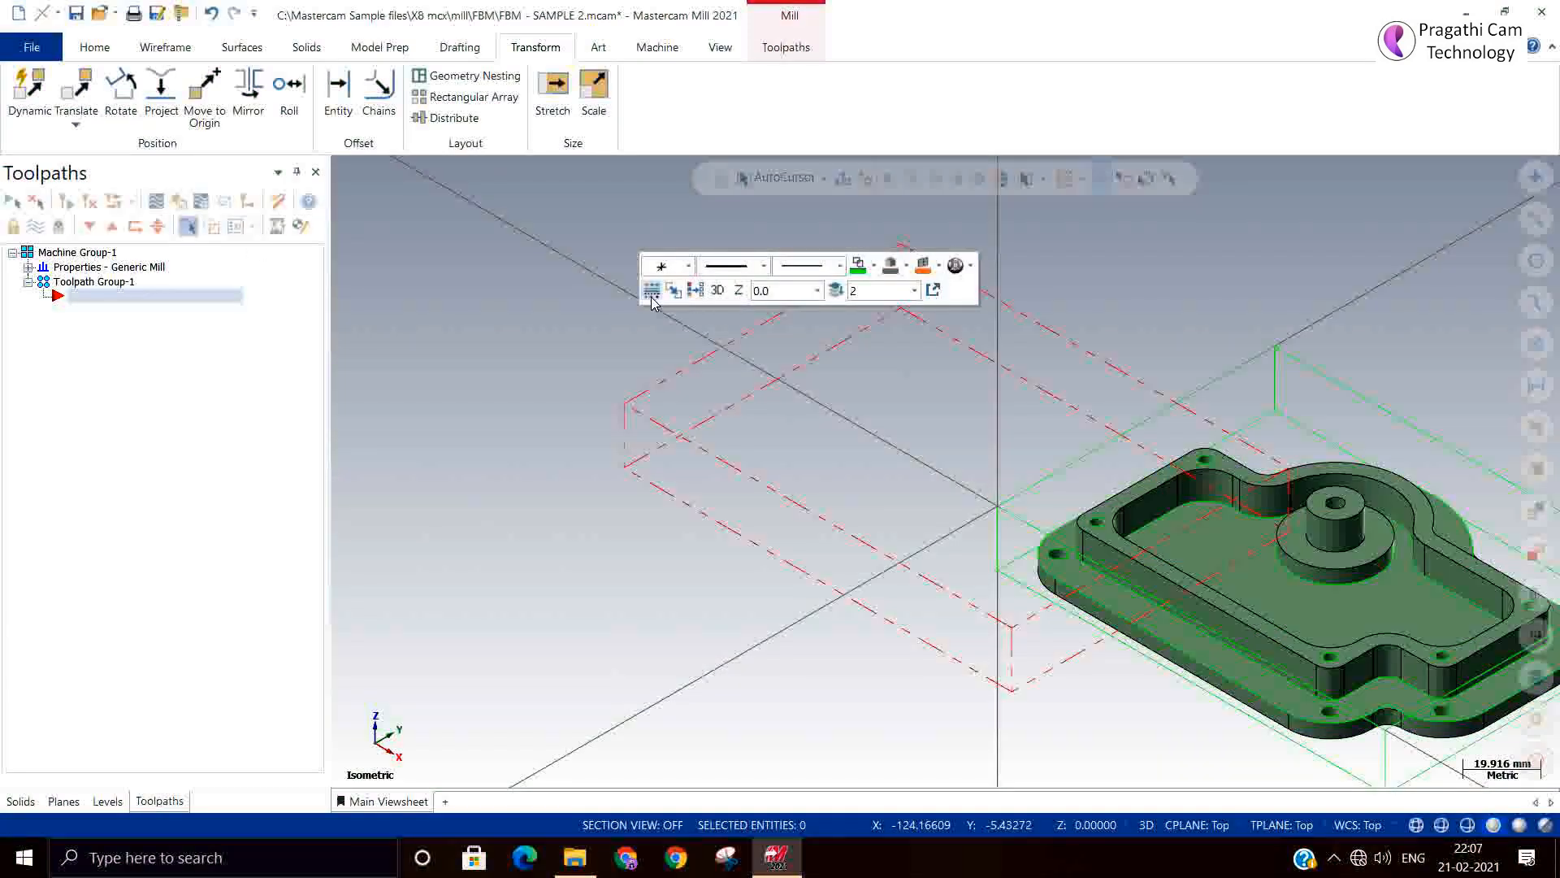
Redefine the machine group's rectangular stock with a bounding box around the moved part and wireframe, sized 140 x 100 x 20.
scroll(639, 298, "down", 2)
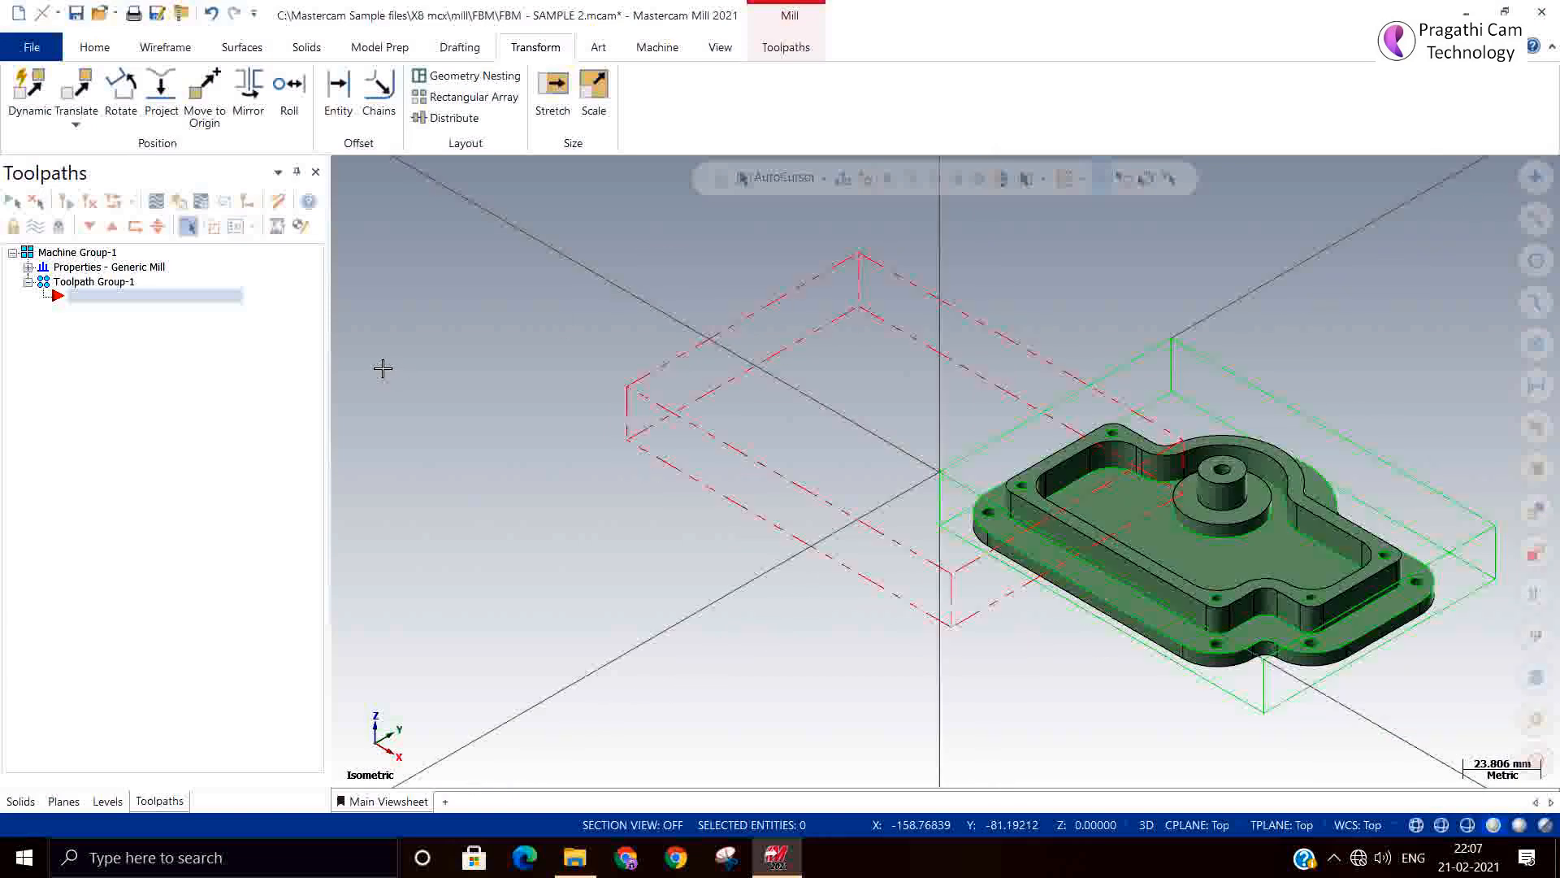
left_click(28, 267)
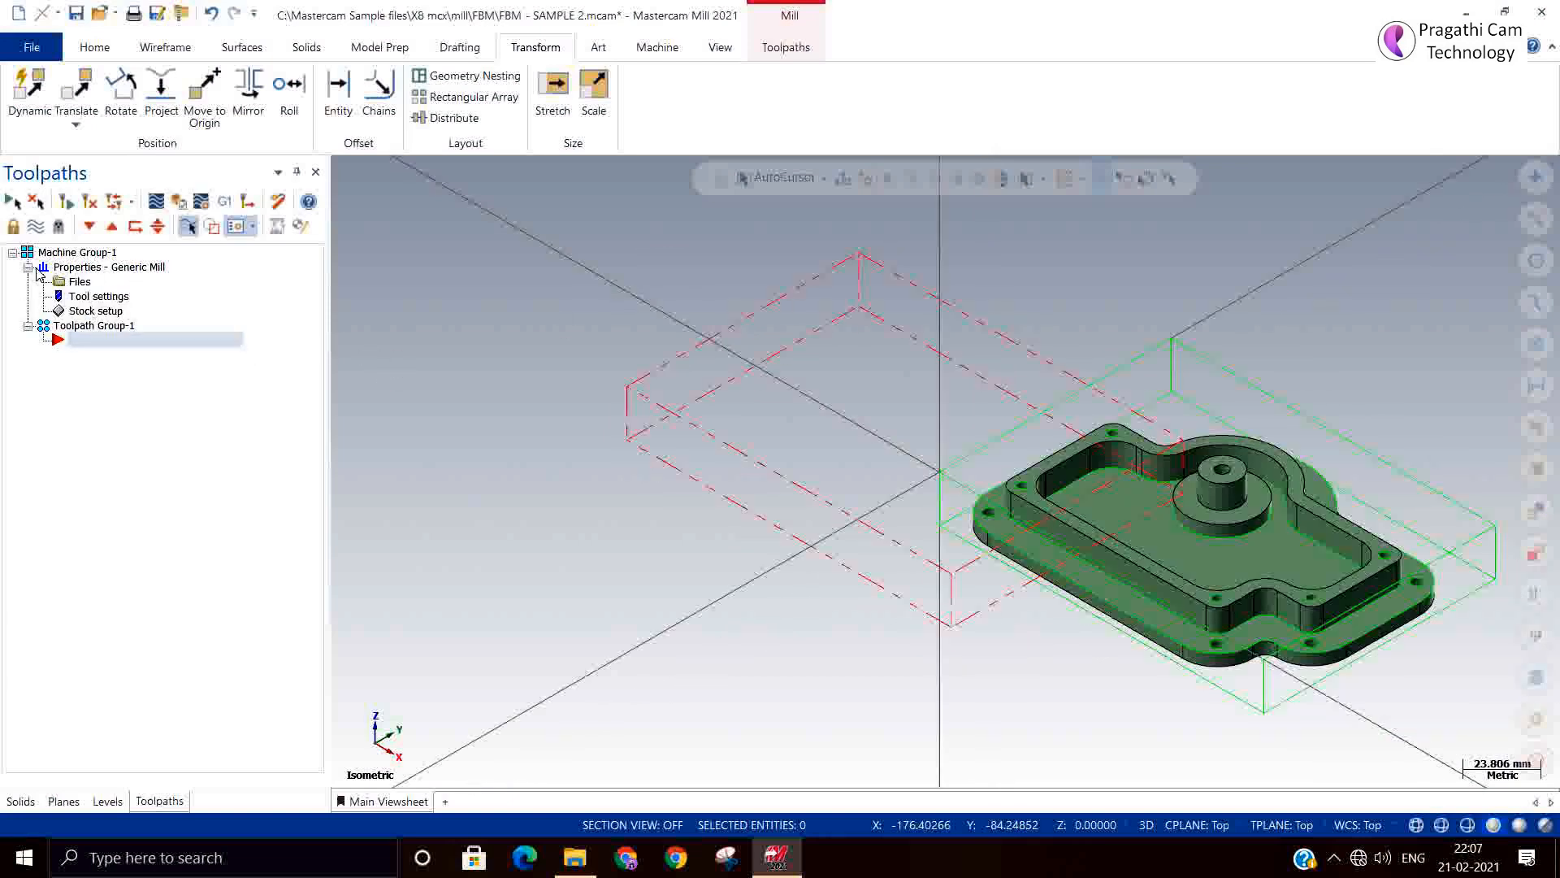
double_click(73, 311)
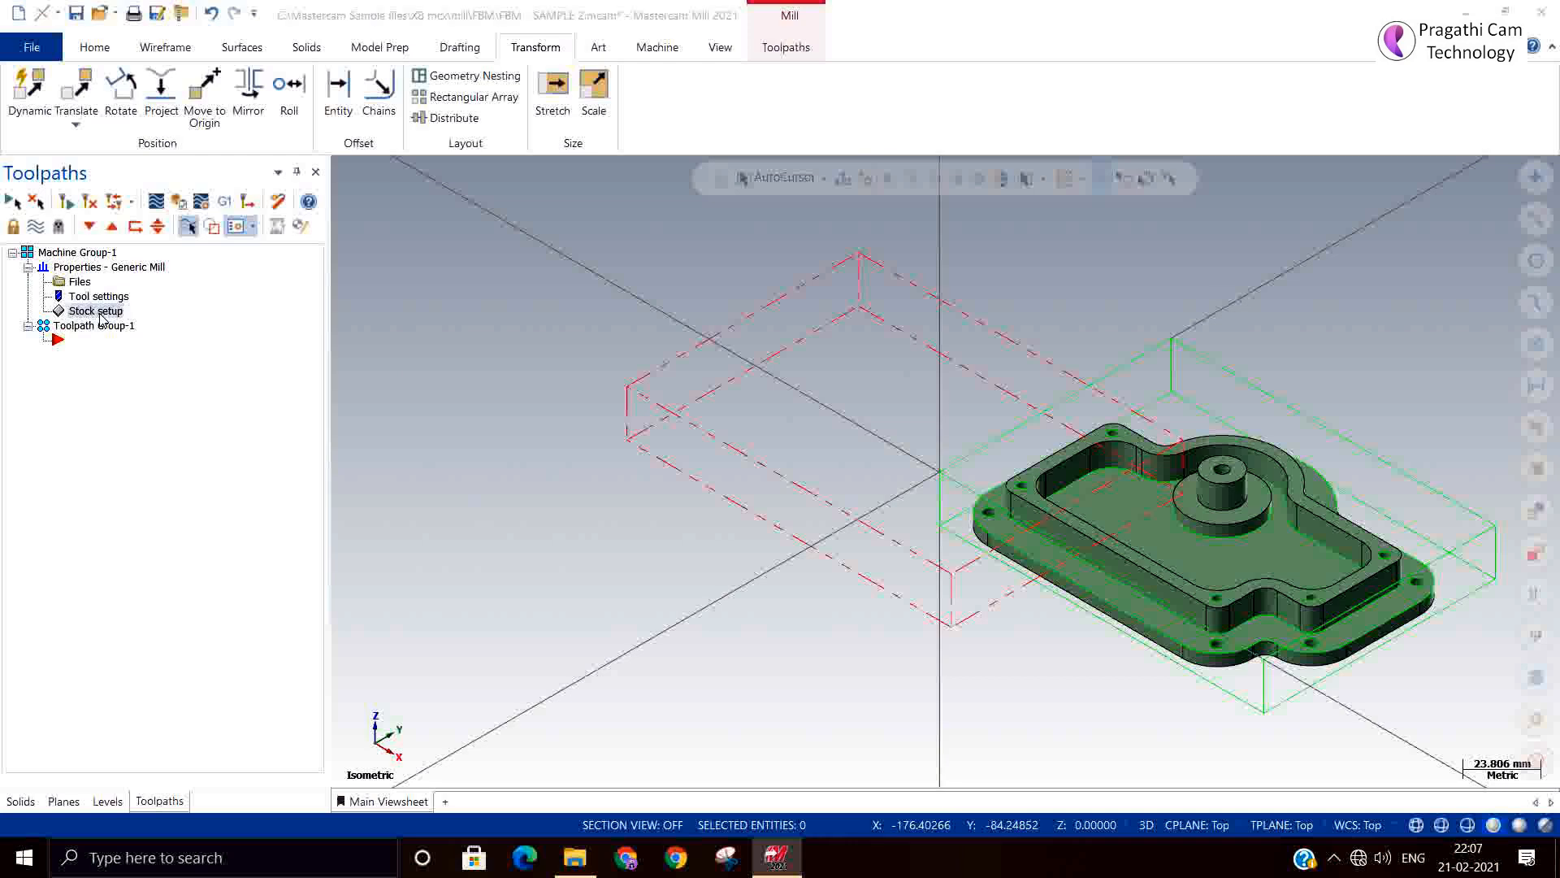
left_click(695, 582)
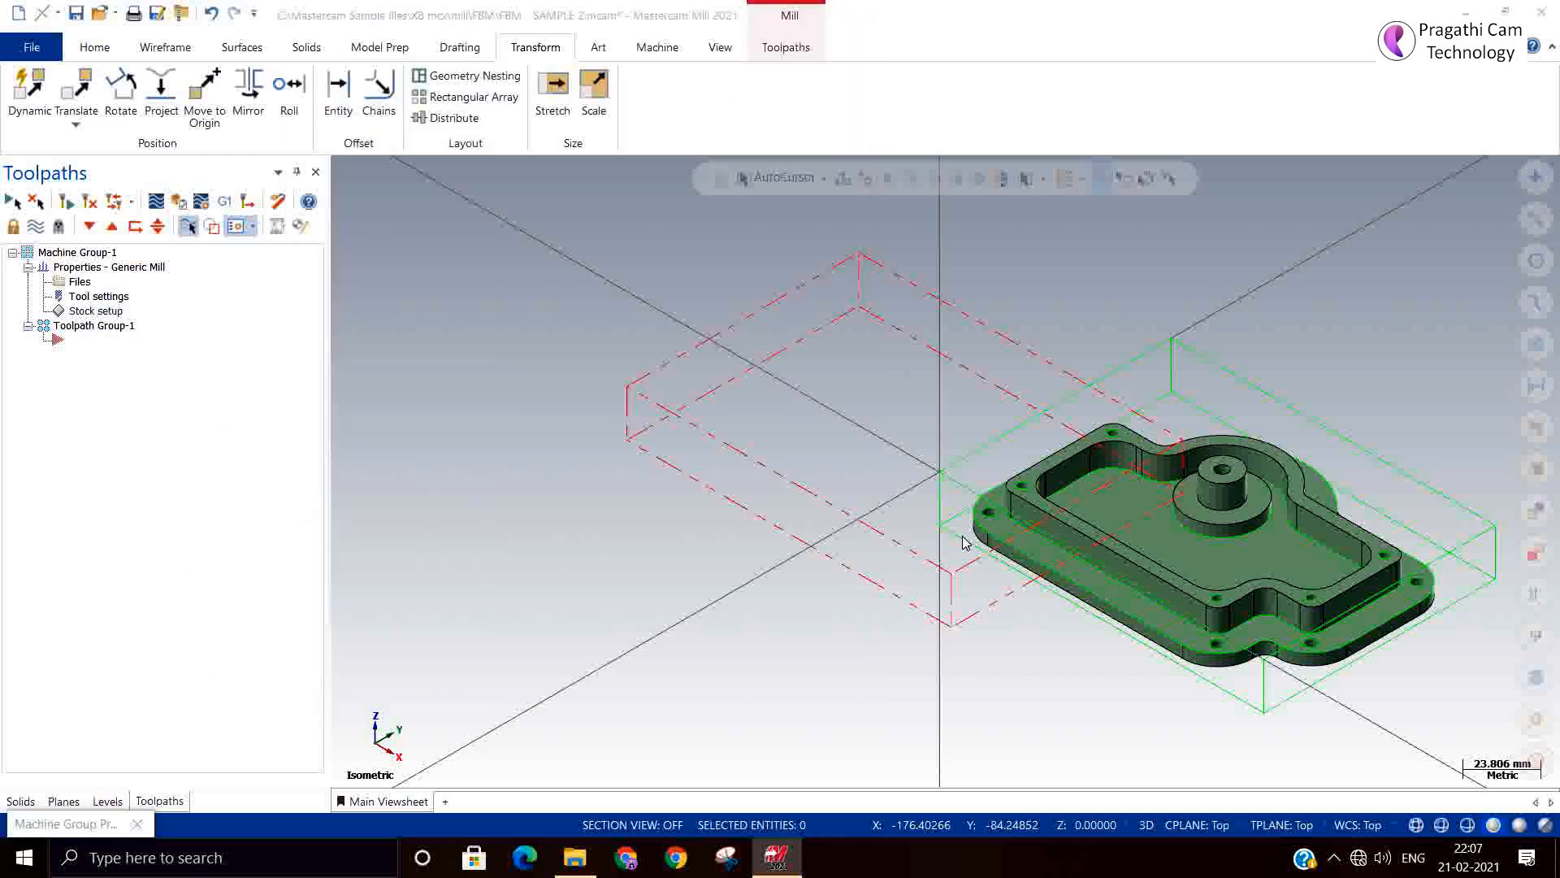
scroll(624, 372, "down", 2)
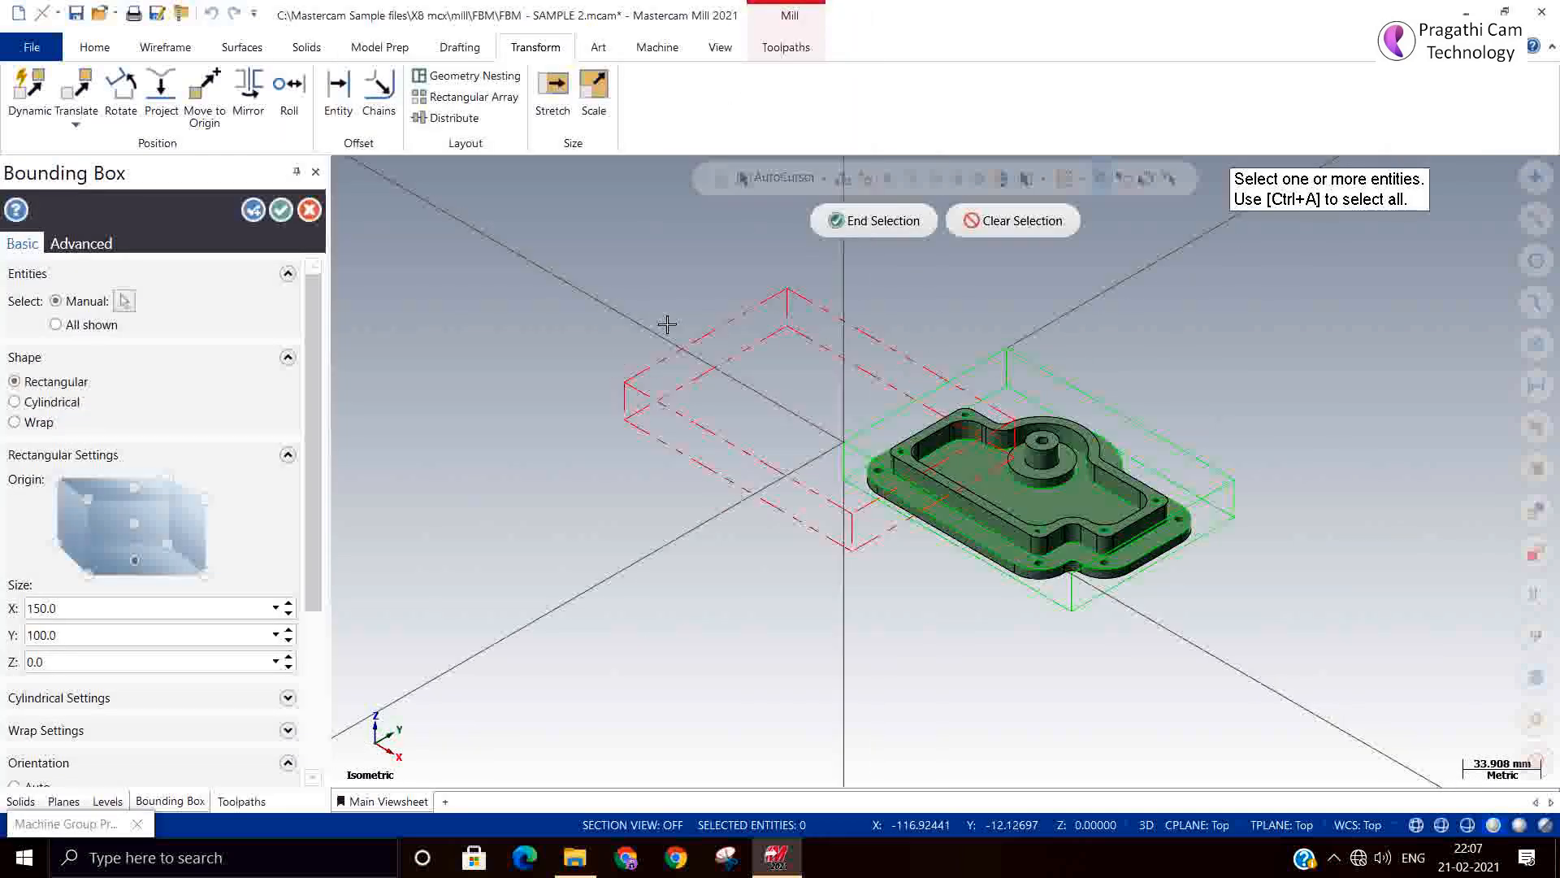
left_click_drag(687, 308, 1307, 667)
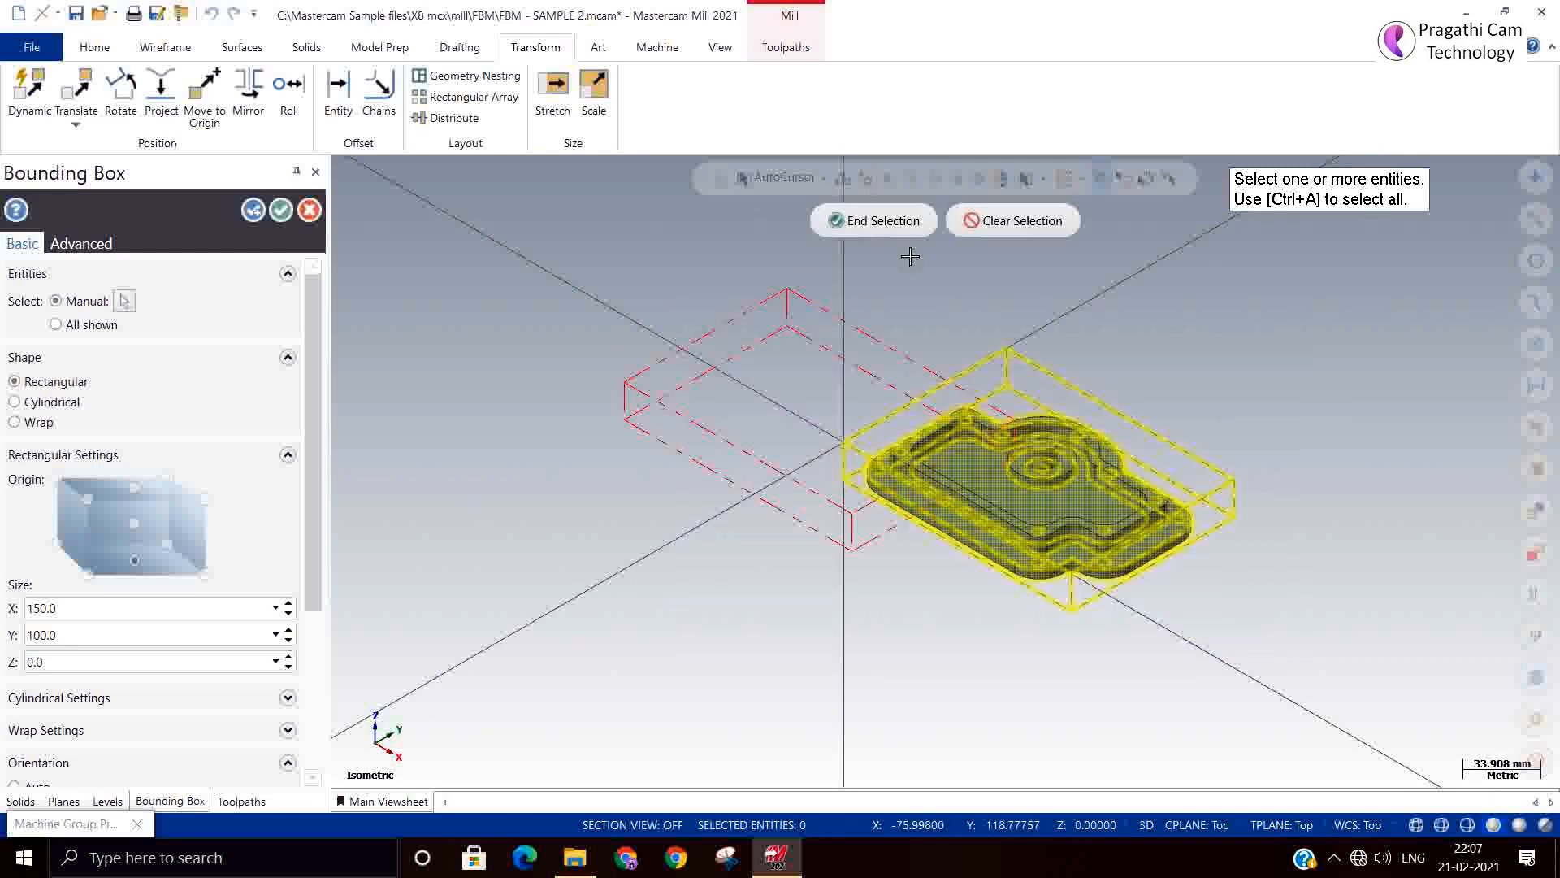
left_click(874, 221)
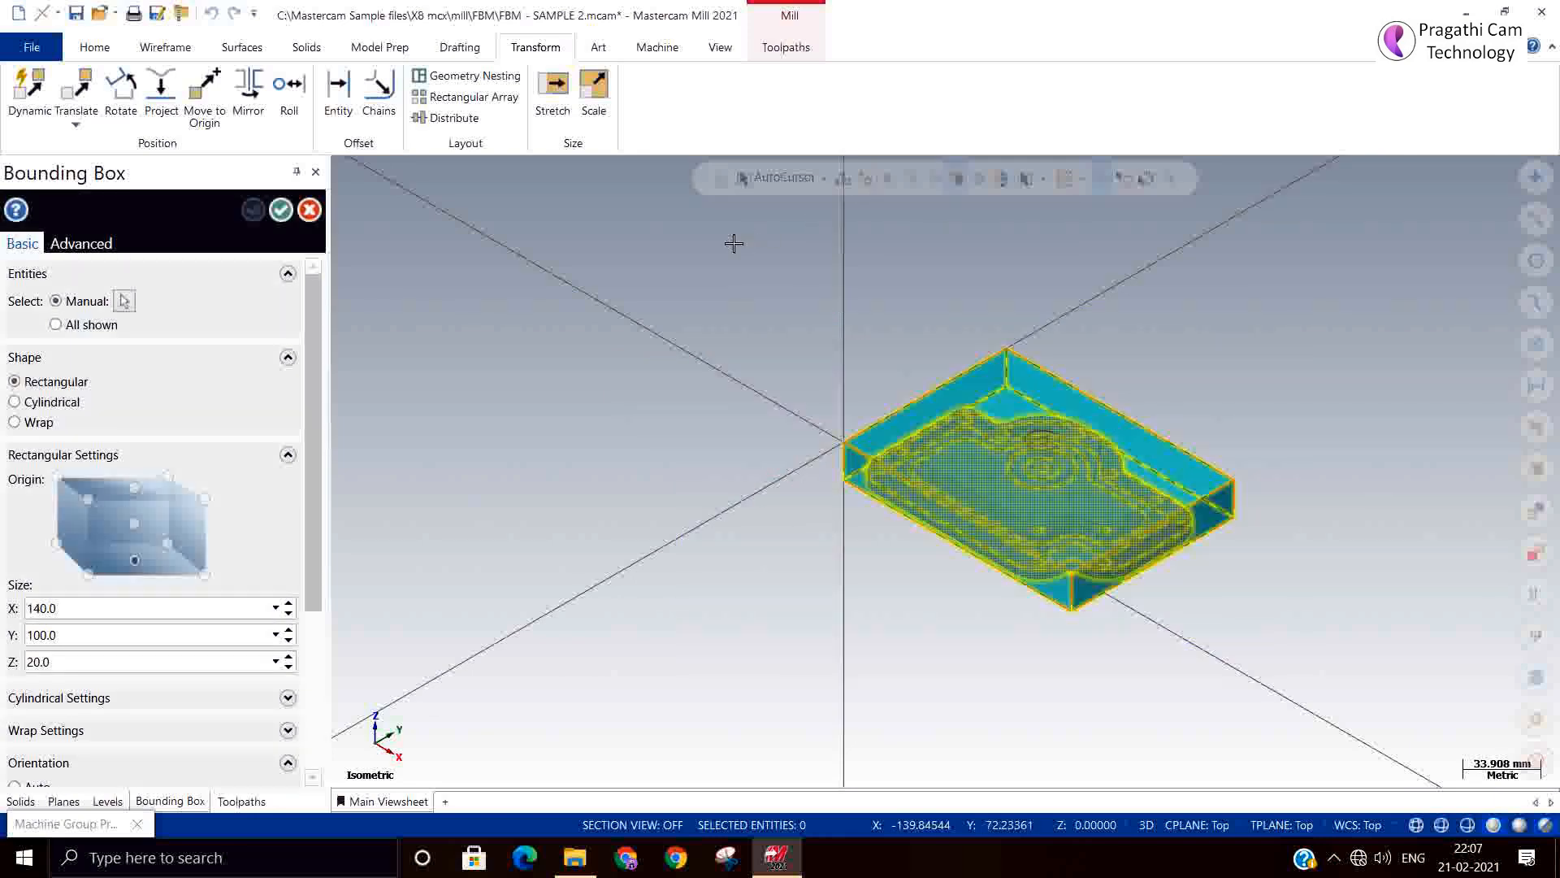
left_click(280, 209)
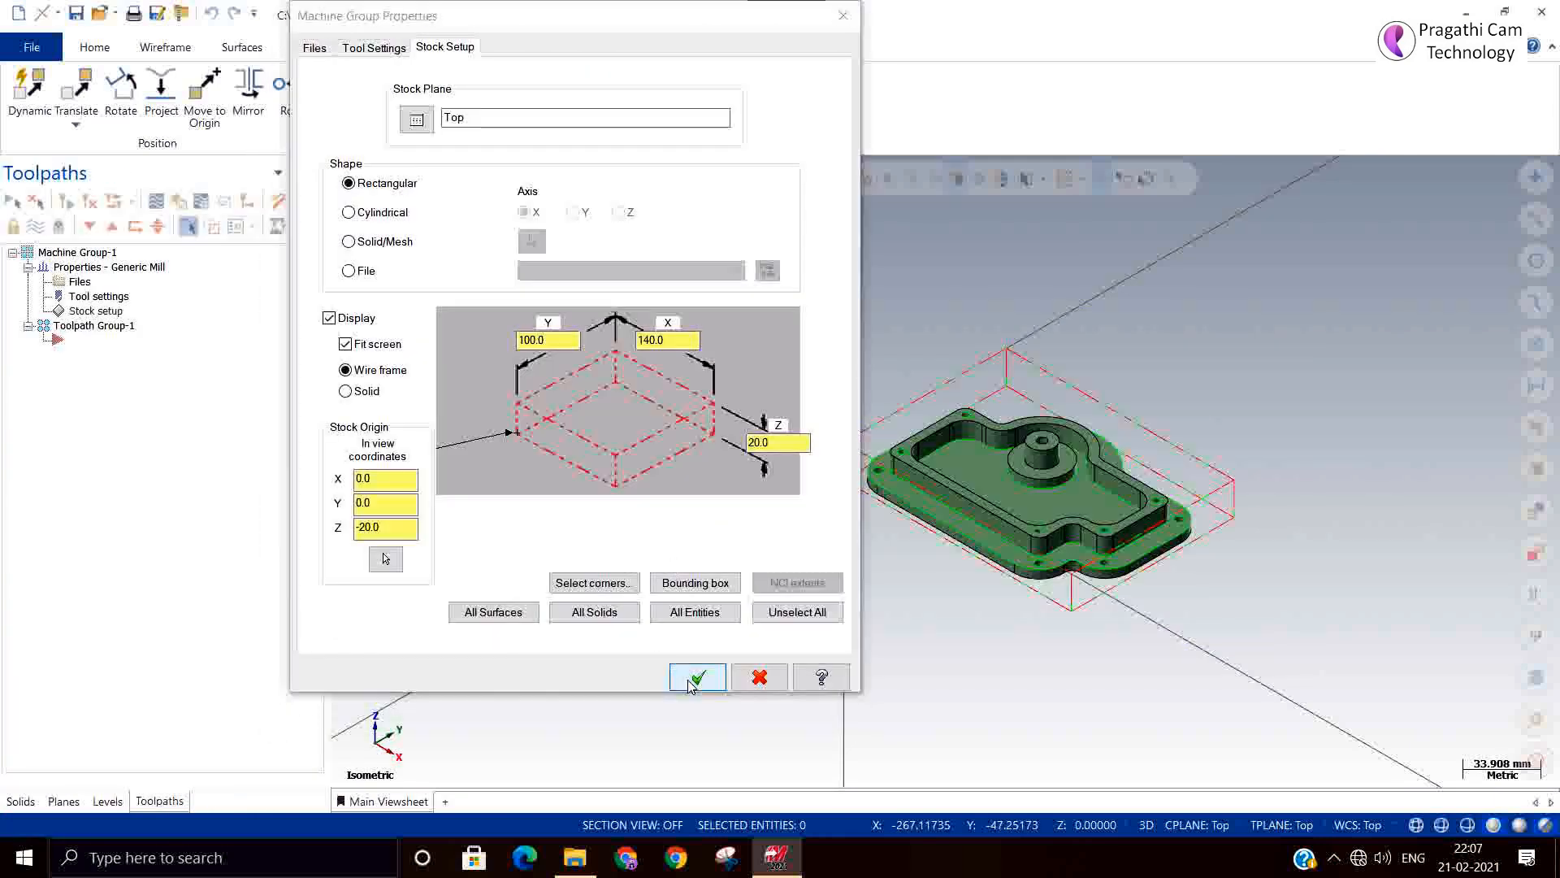
left_click(693, 674)
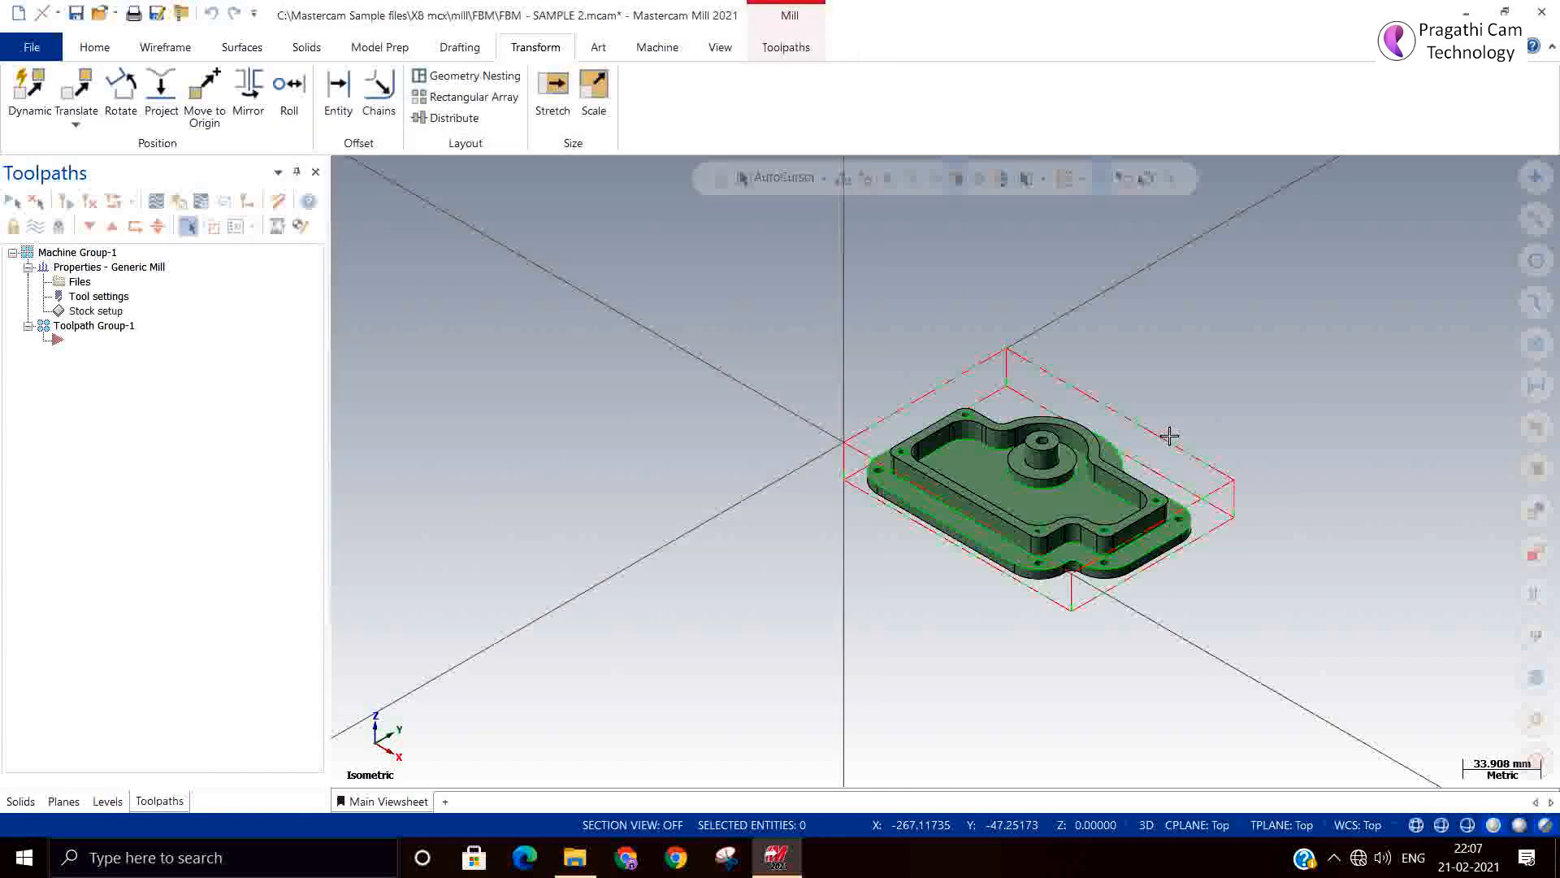
Start an FBM Mill toolpath with automatic initial feature detection and preferred tooling enabled, and tool creation as needed disabled.
scroll(1169, 436, "up", 3)
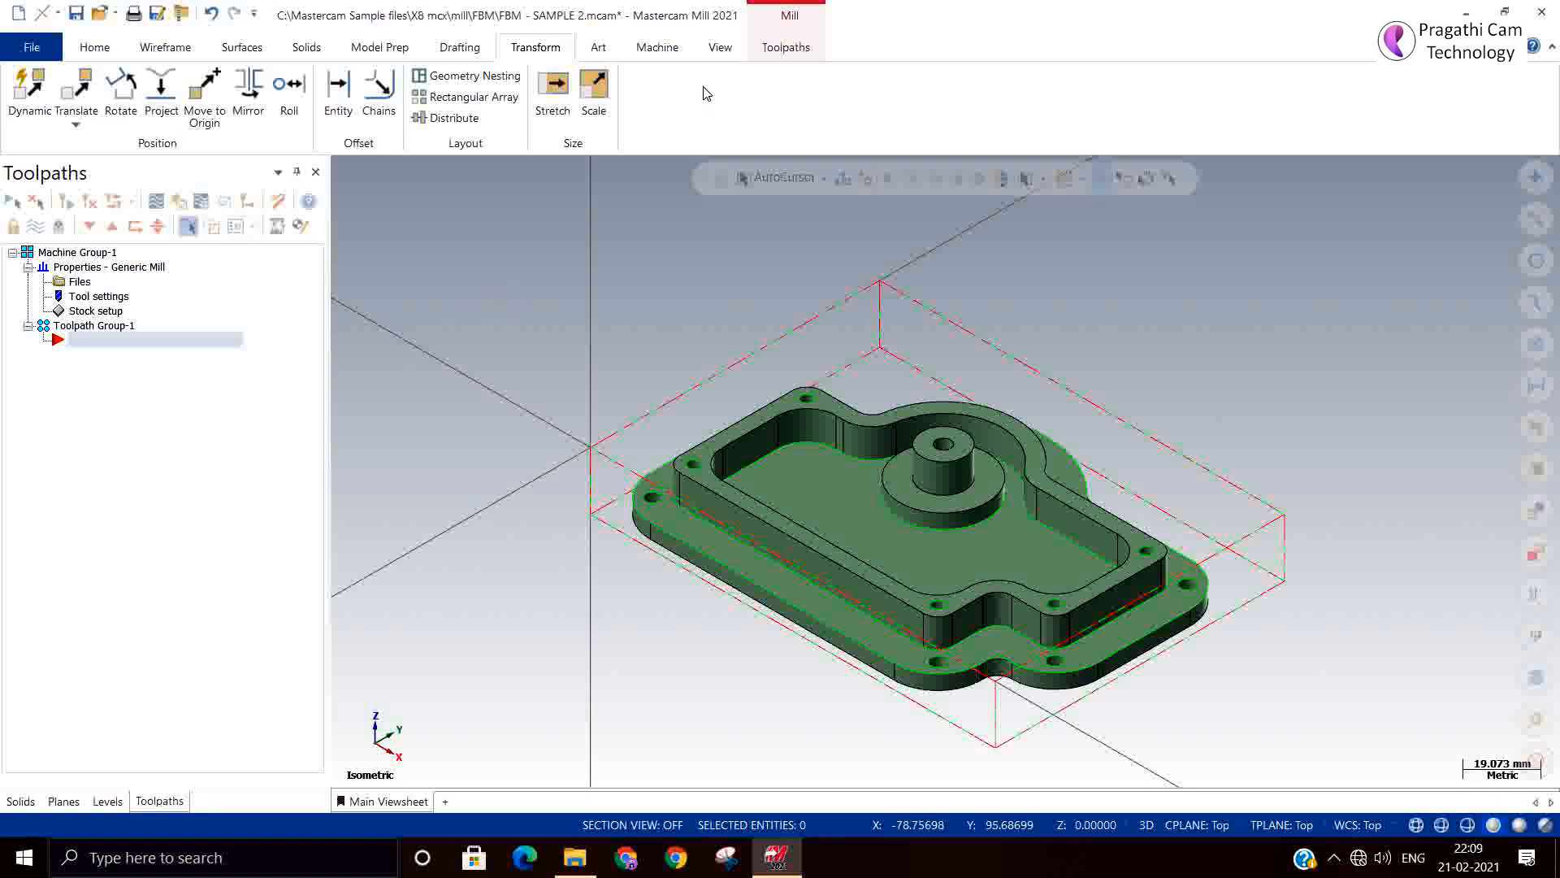
left_click(784, 48)
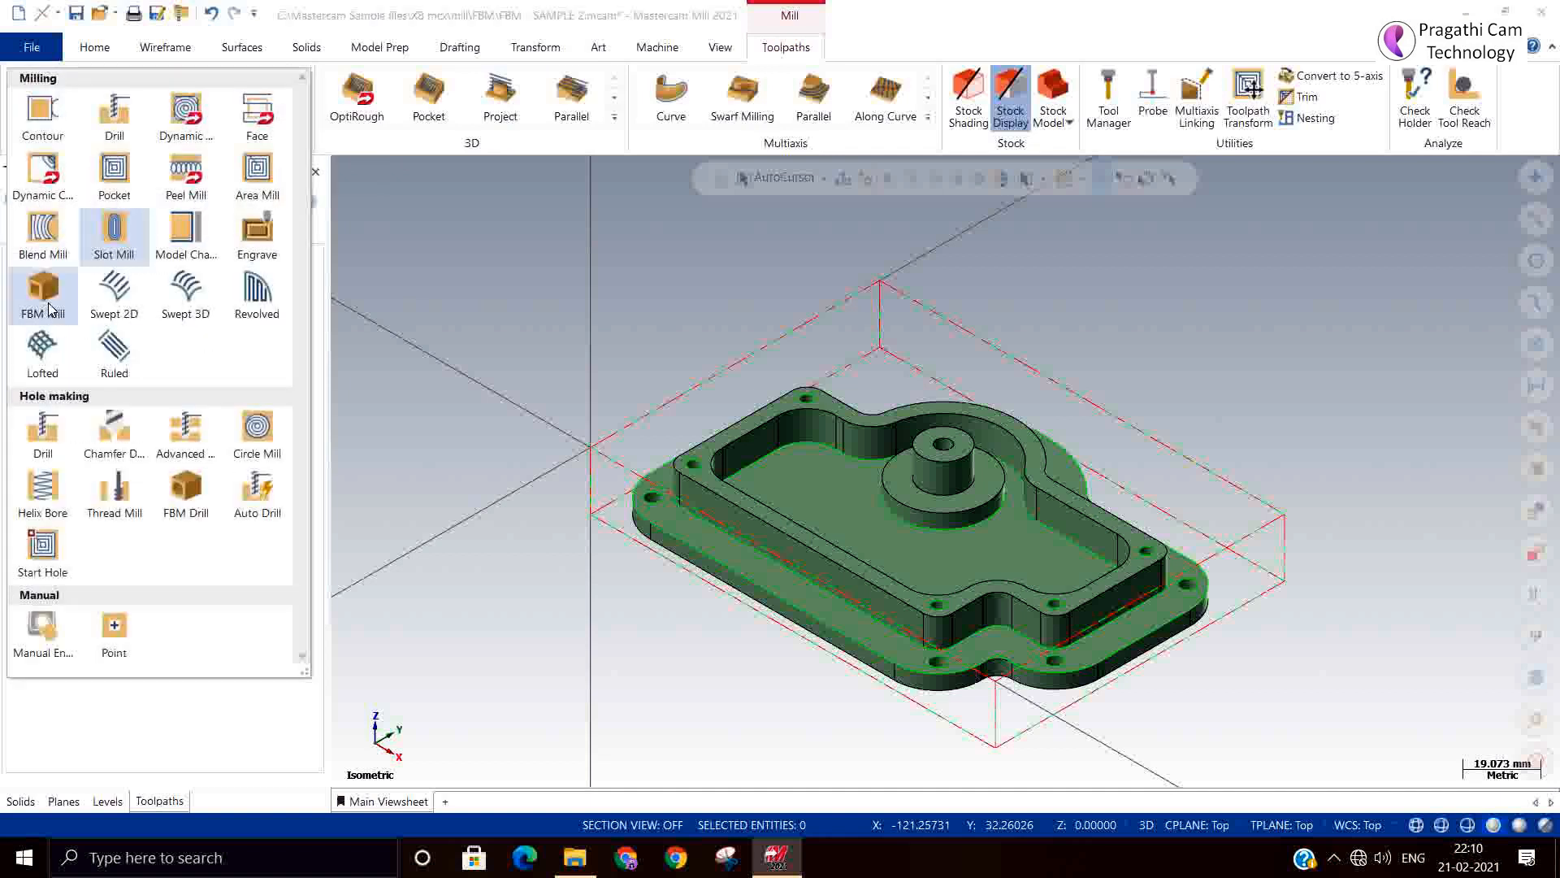
left_click(47, 305)
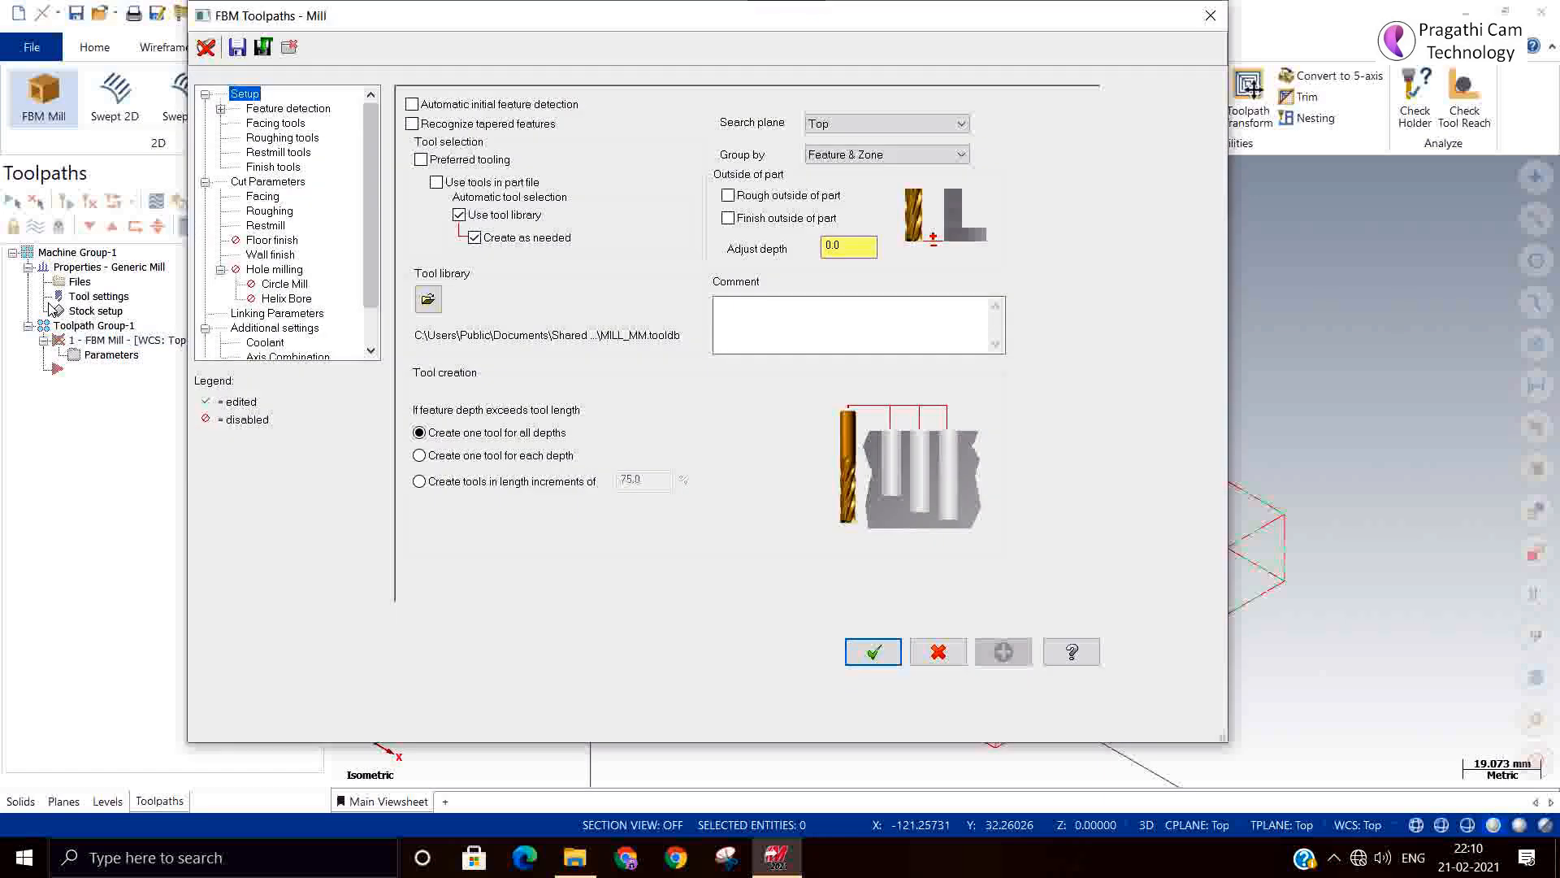
left_click(458, 110)
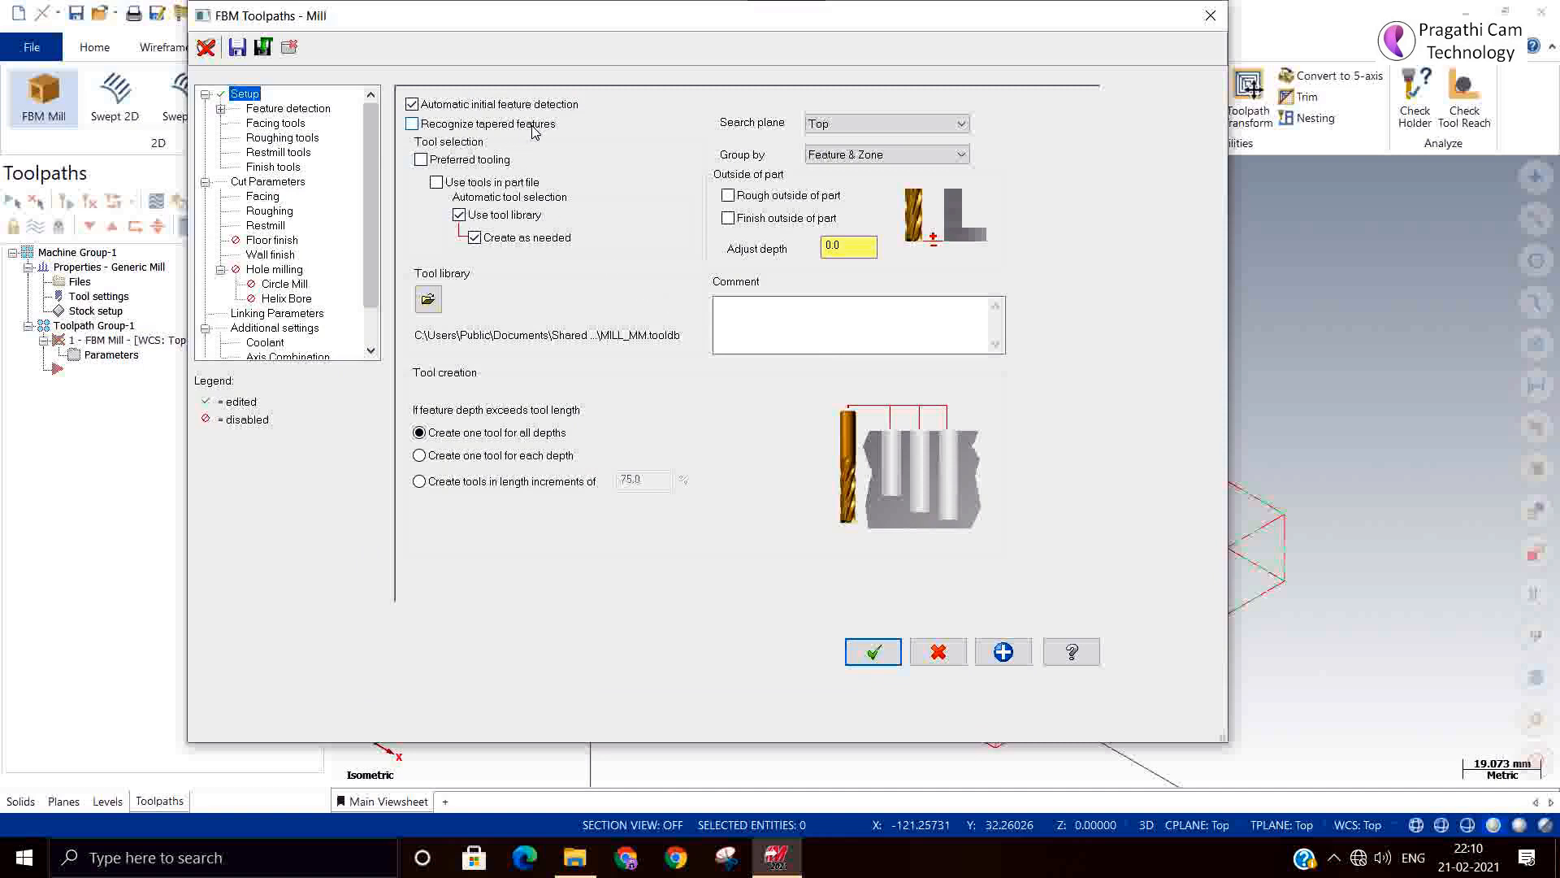
left_click(483, 165)
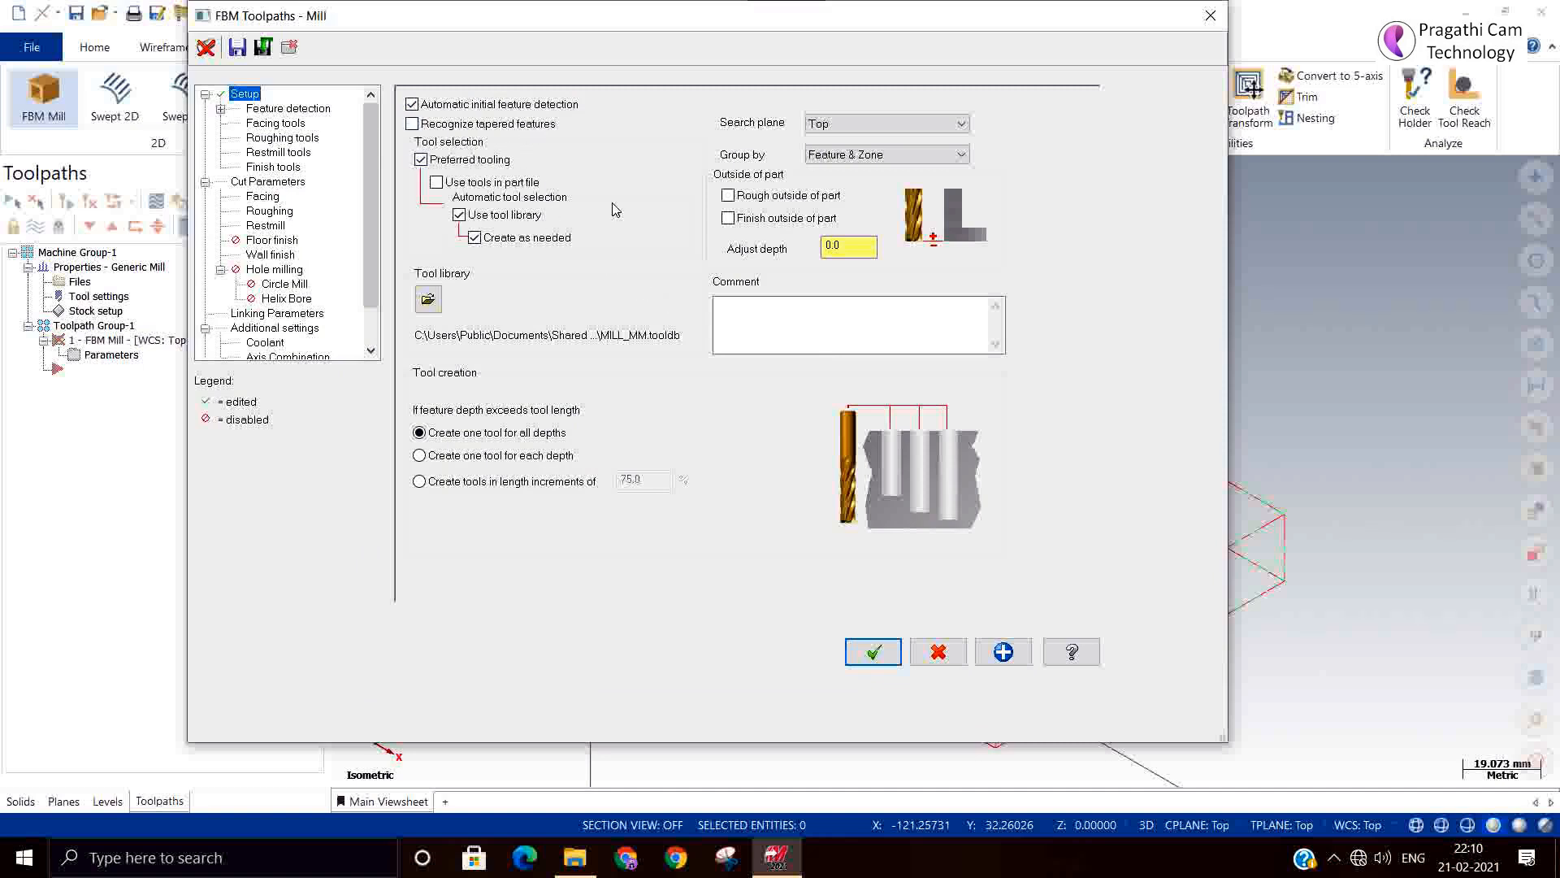
left_click(475, 238)
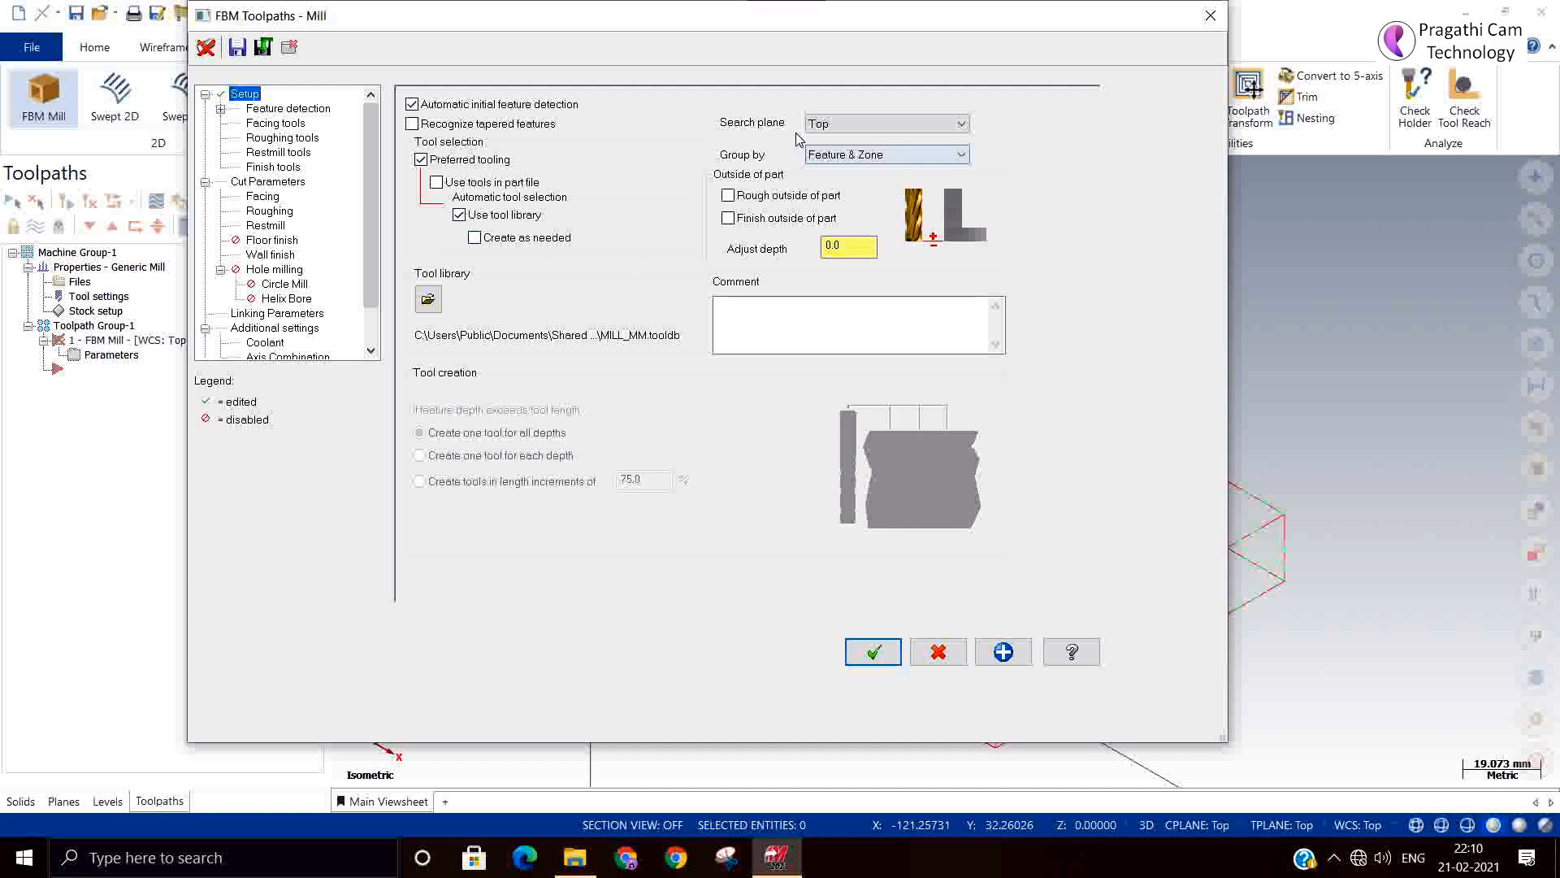
Keep the Top search plane, enable roughing and finishing outside of the part, and generate the FBM Mill operations with default feature detection and facing tools.
left_click(832, 127)
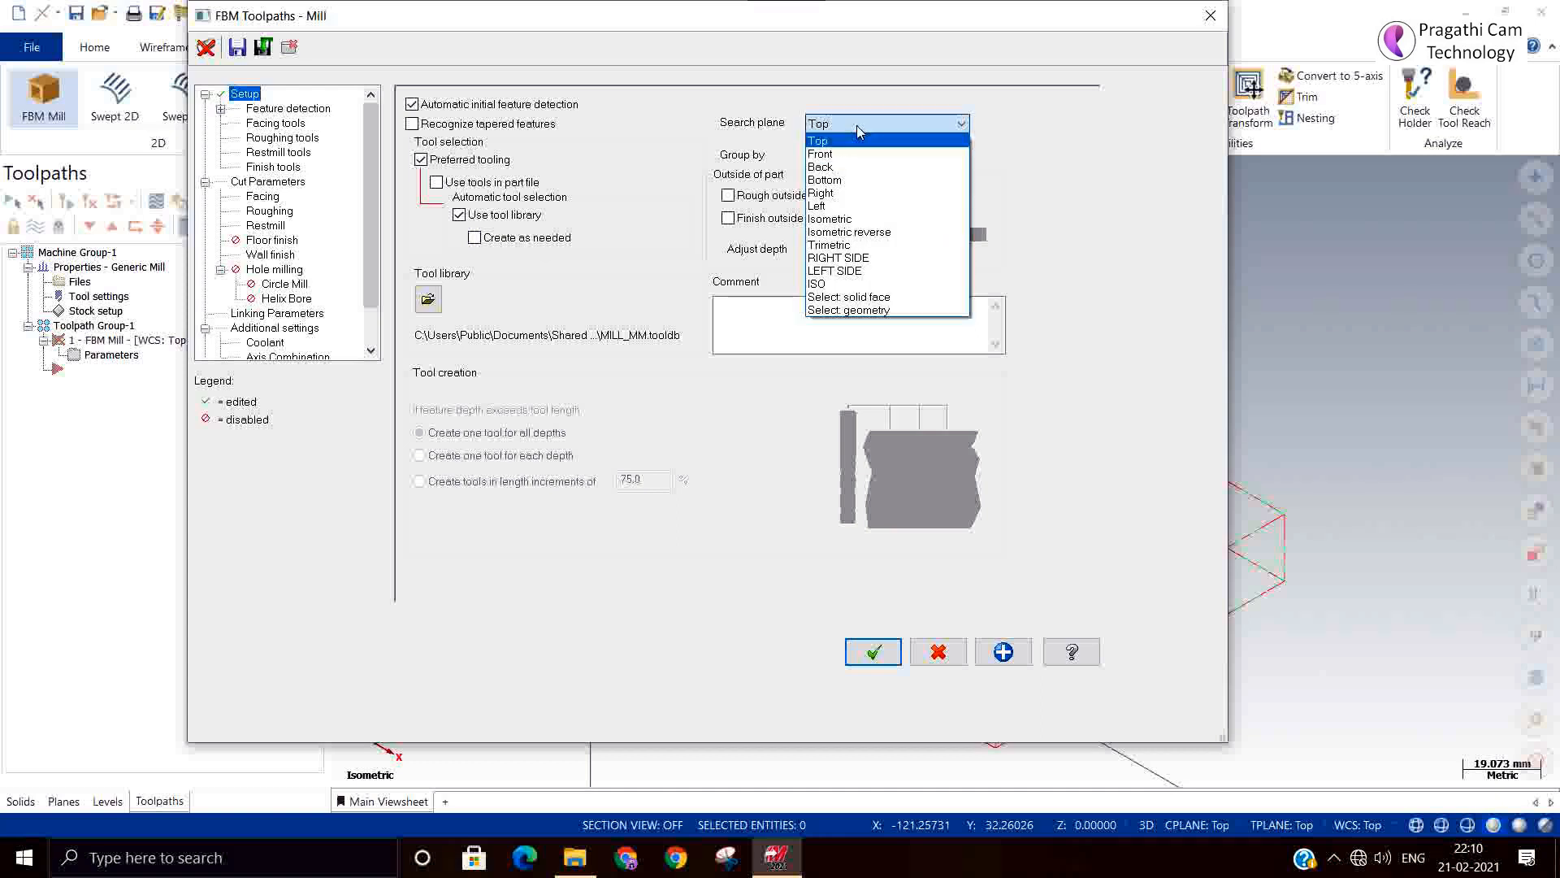
left_click(857, 125)
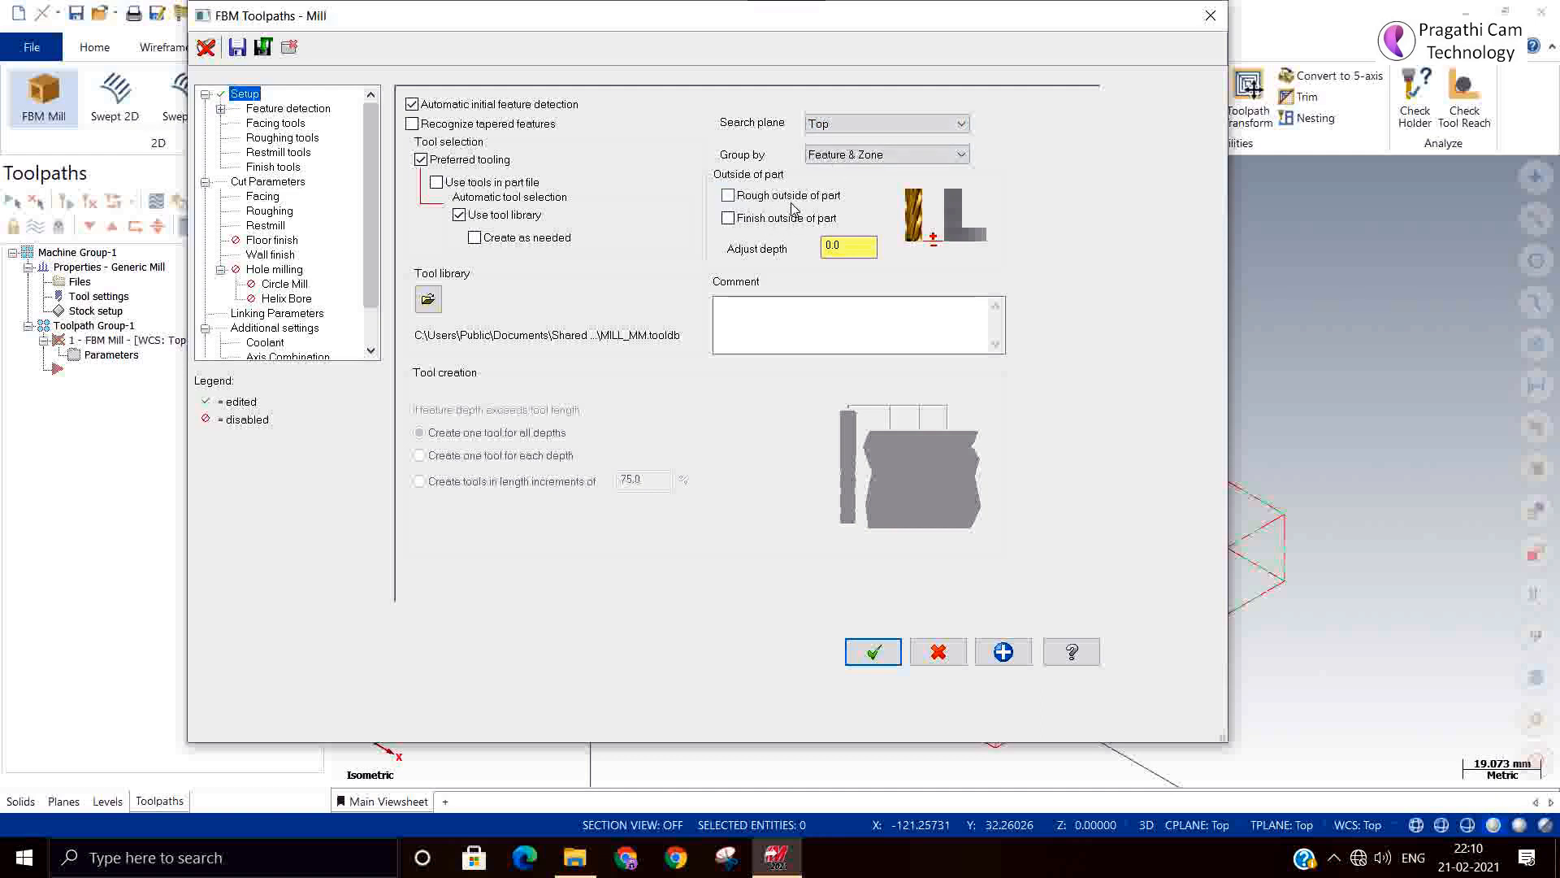
left_click(728, 195)
left_click(767, 219)
left_click(284, 112)
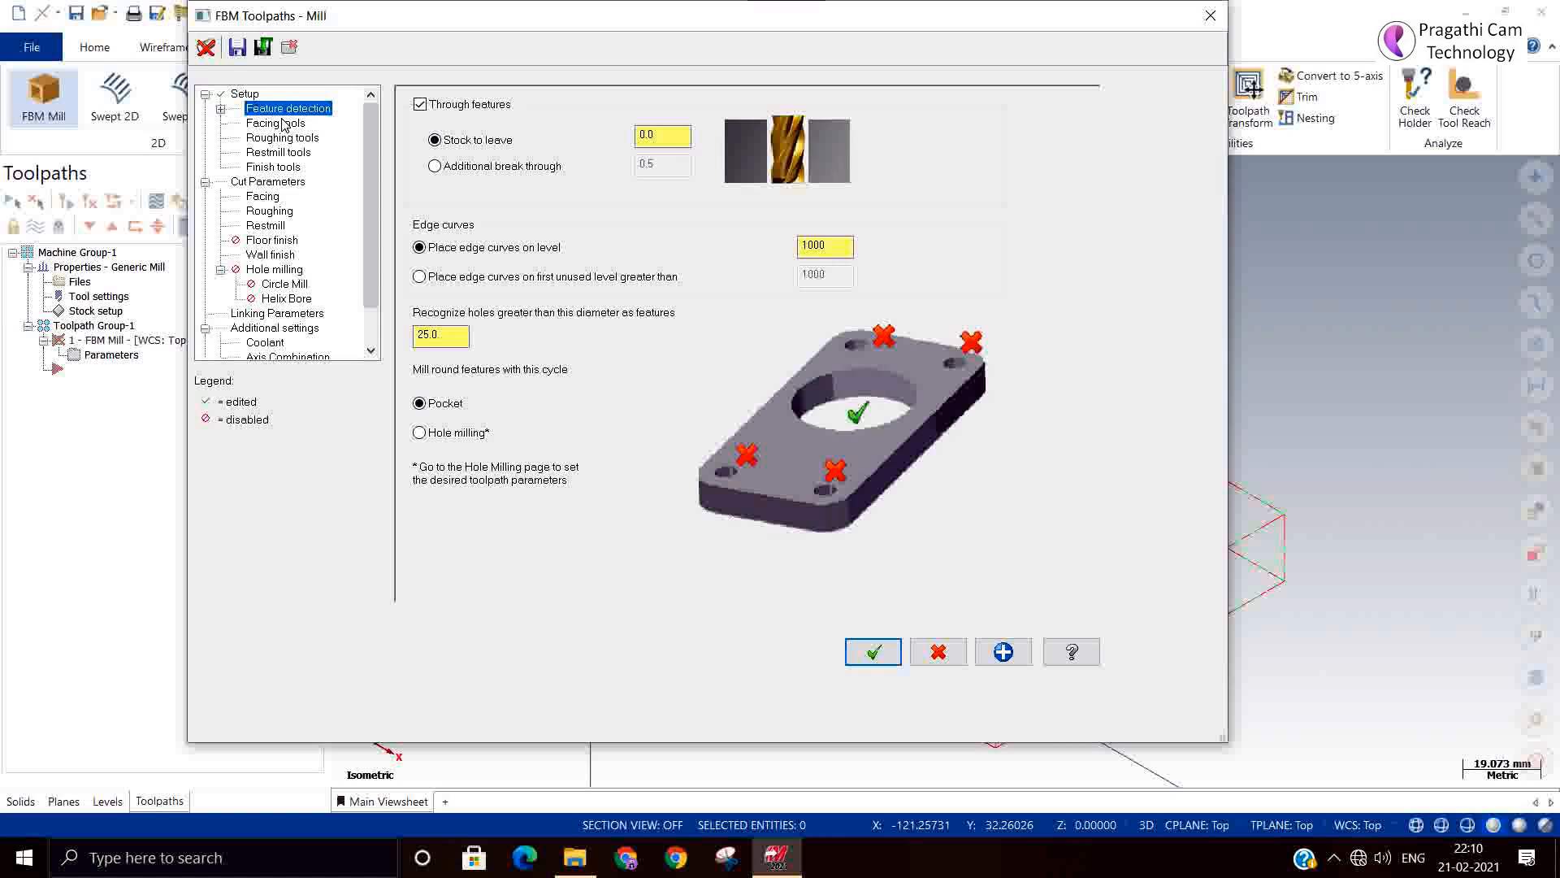
left_click(282, 124)
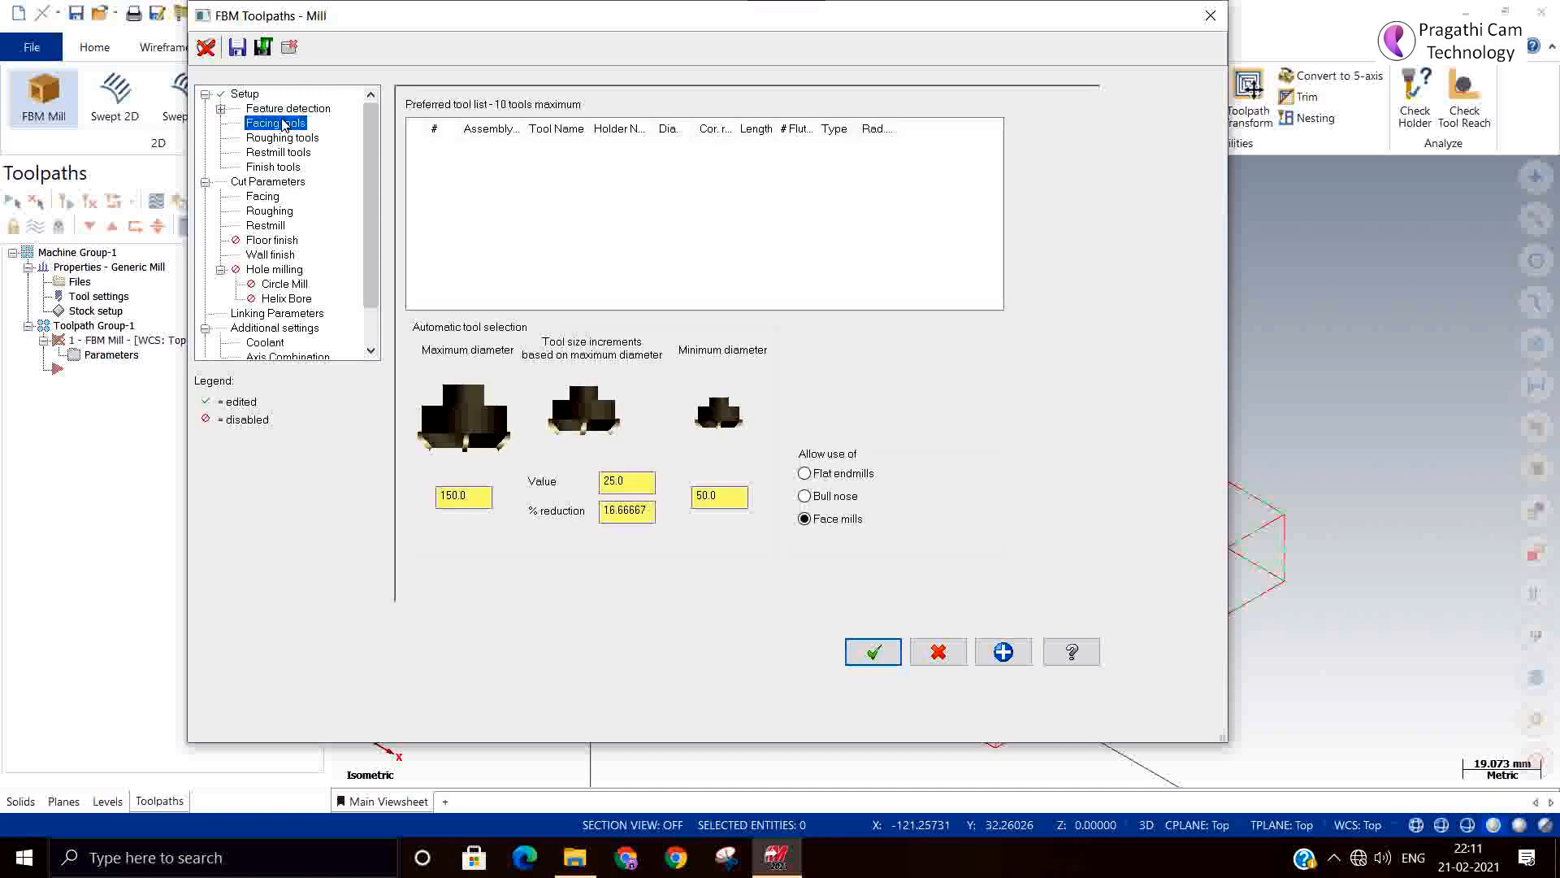
left_click(870, 656)
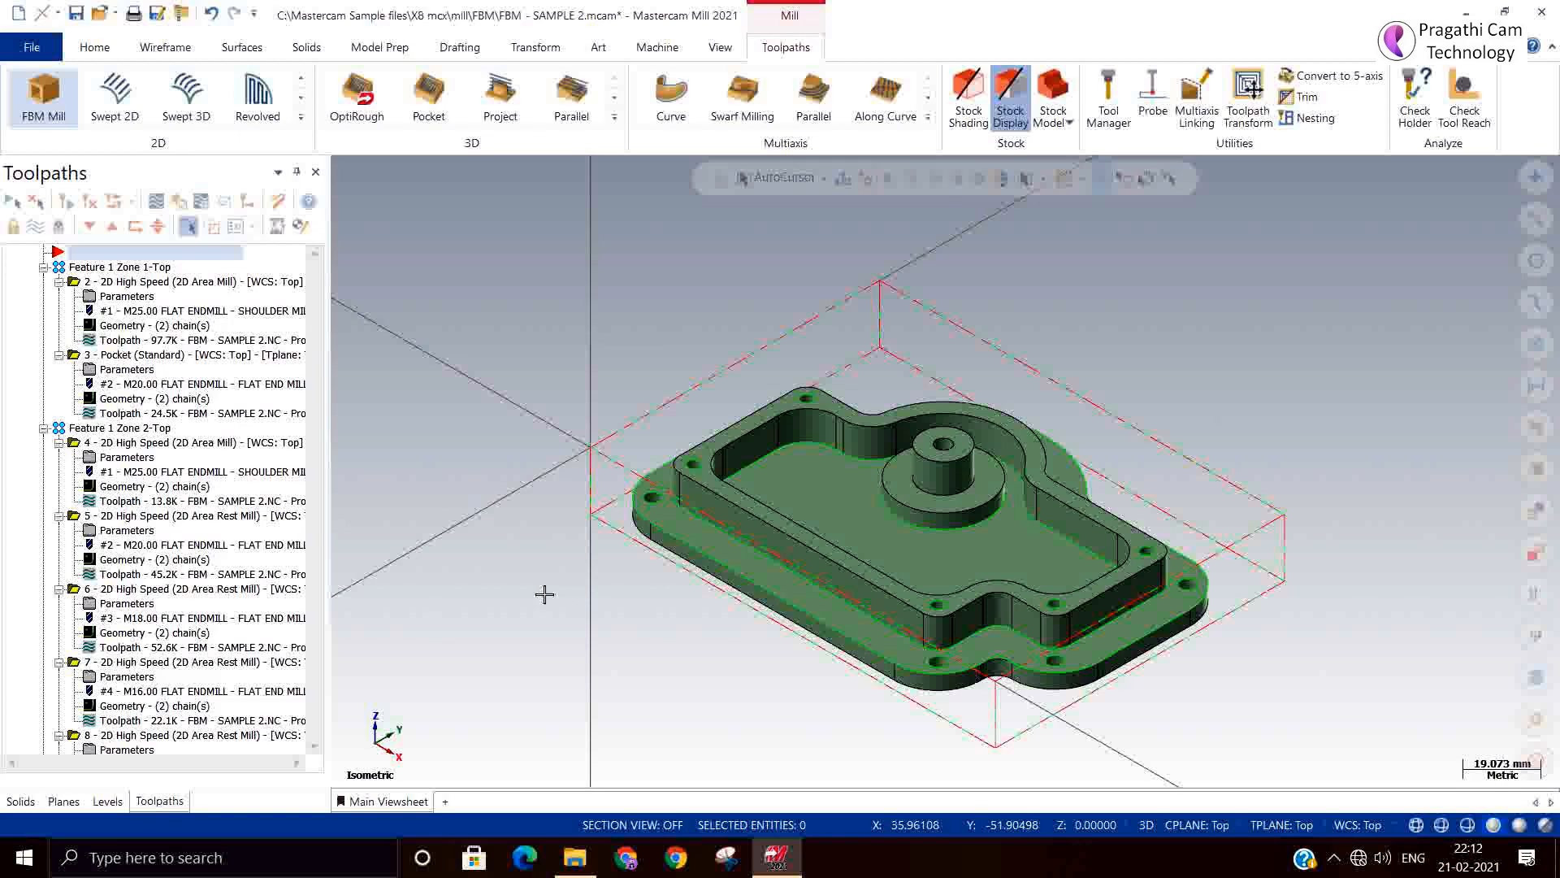
Examine the generated toolpaths of the Feature 1 Zone 1, Zone 2, Zone 3 and Zone 4 groups one after another.
left_click(139, 269)
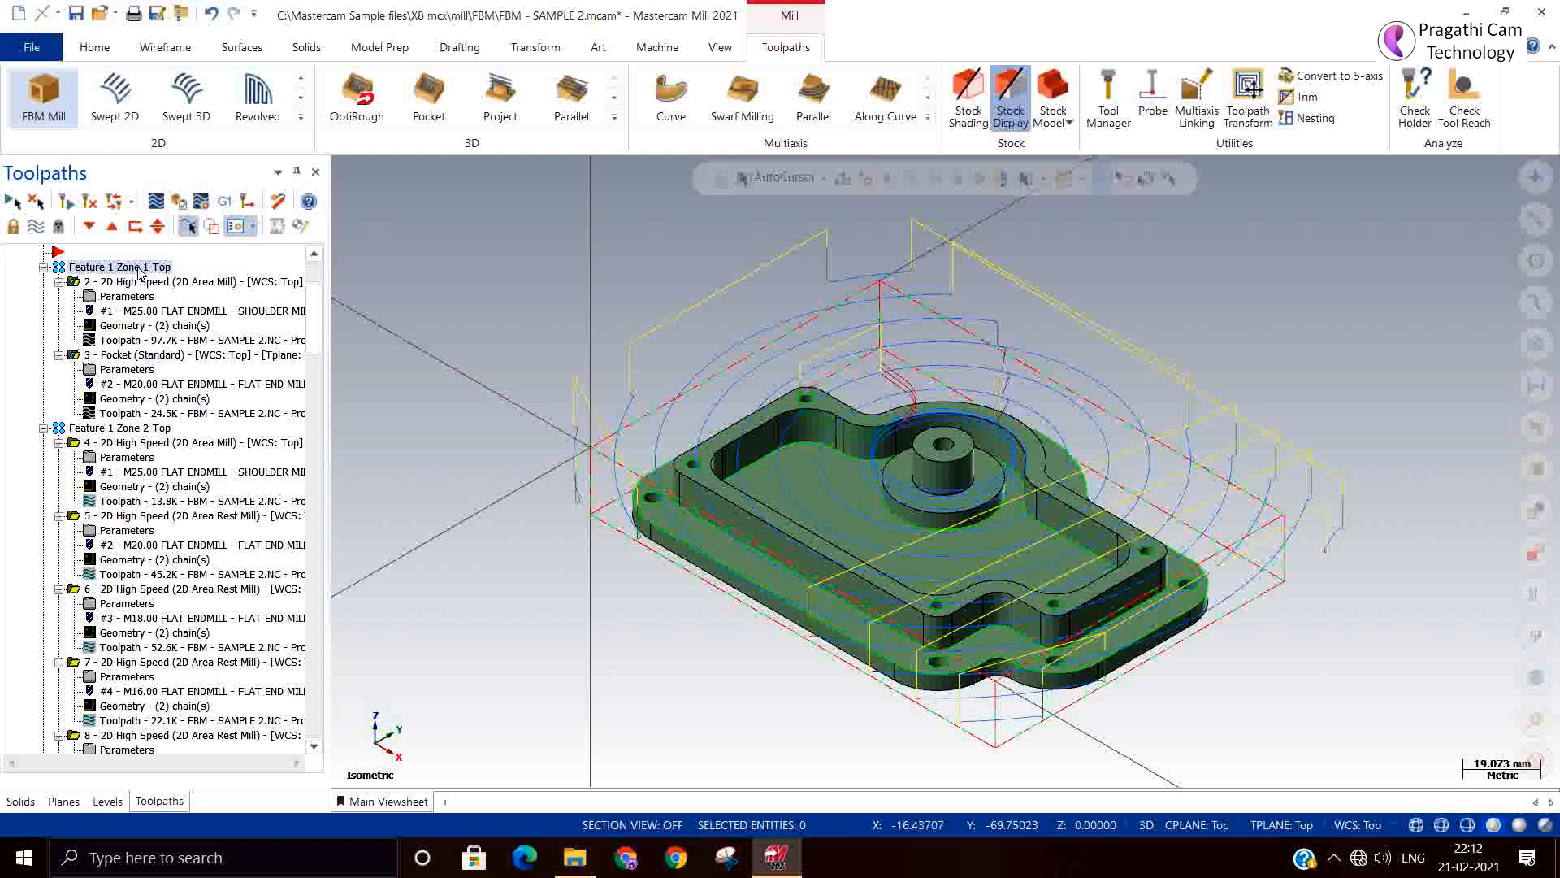
left_click(104, 427)
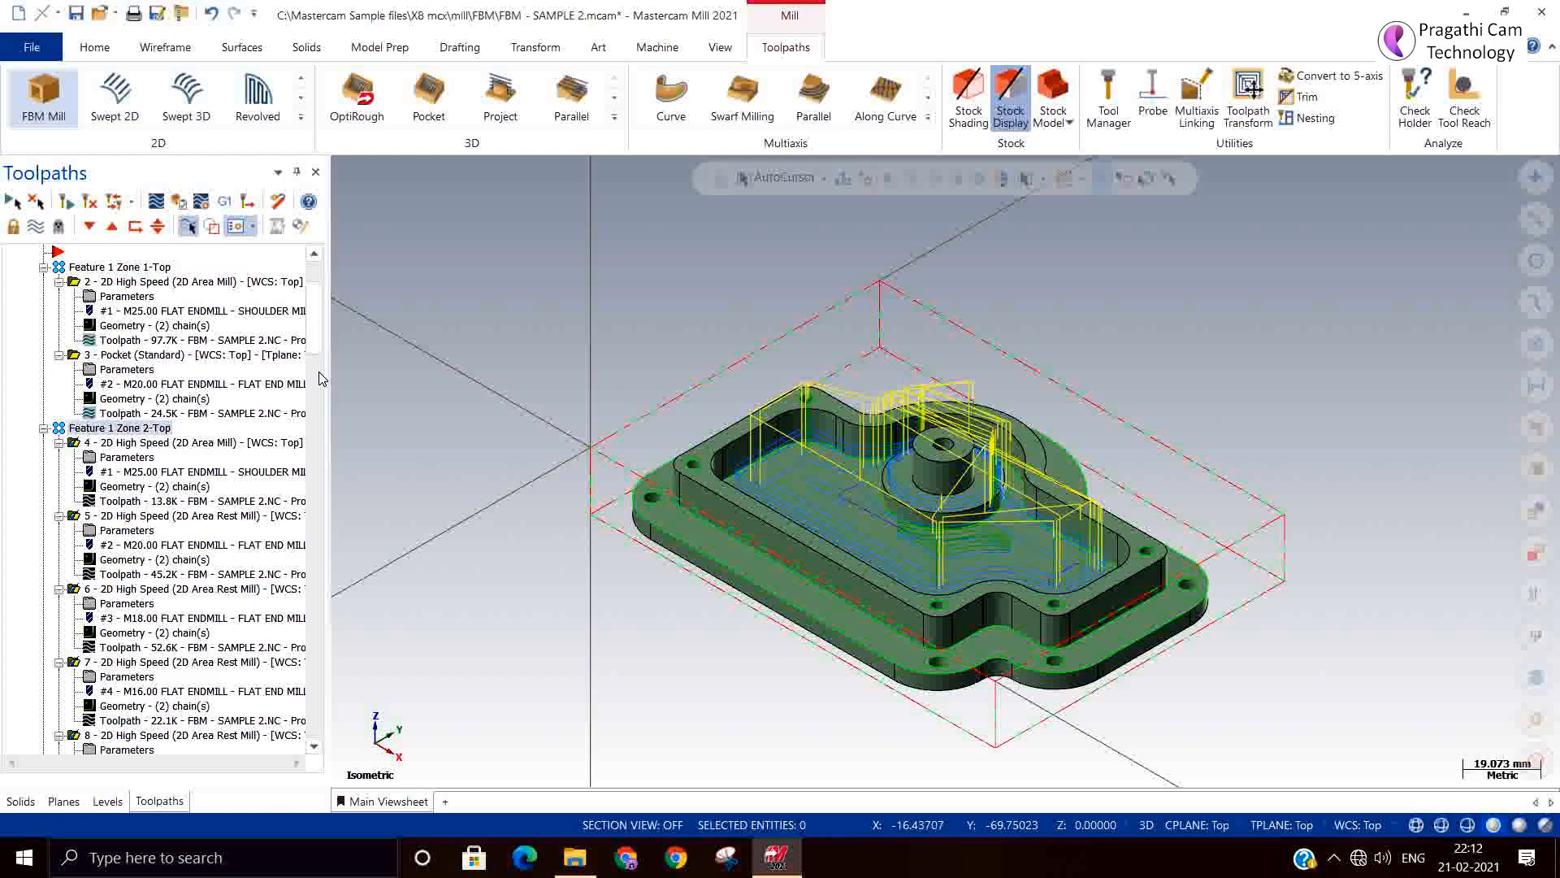
left_click_drag(320, 346, 329, 445)
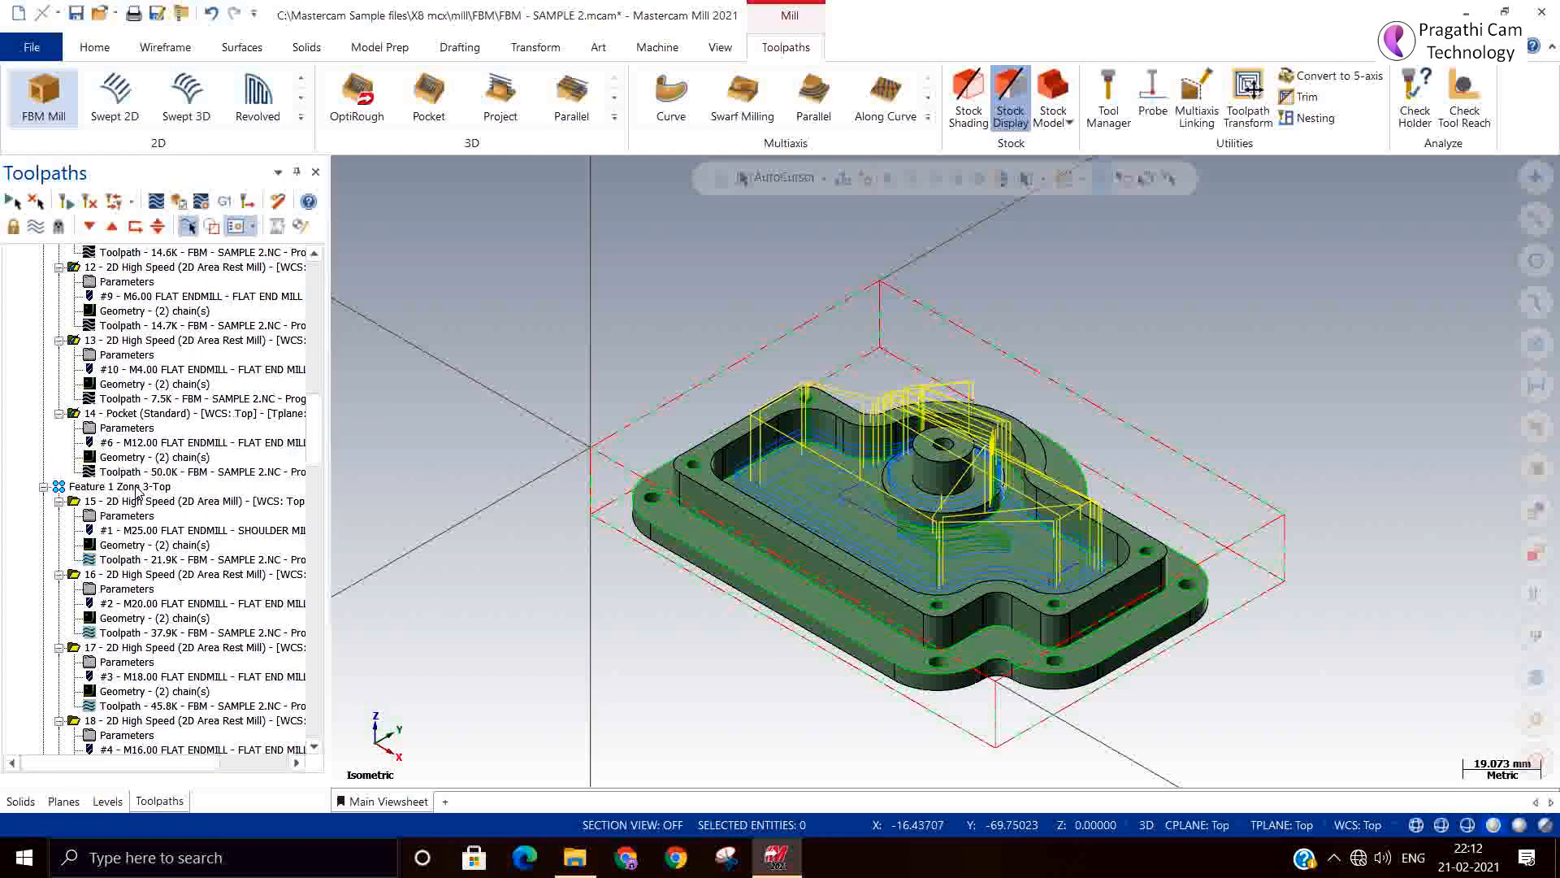
left_click(135, 487)
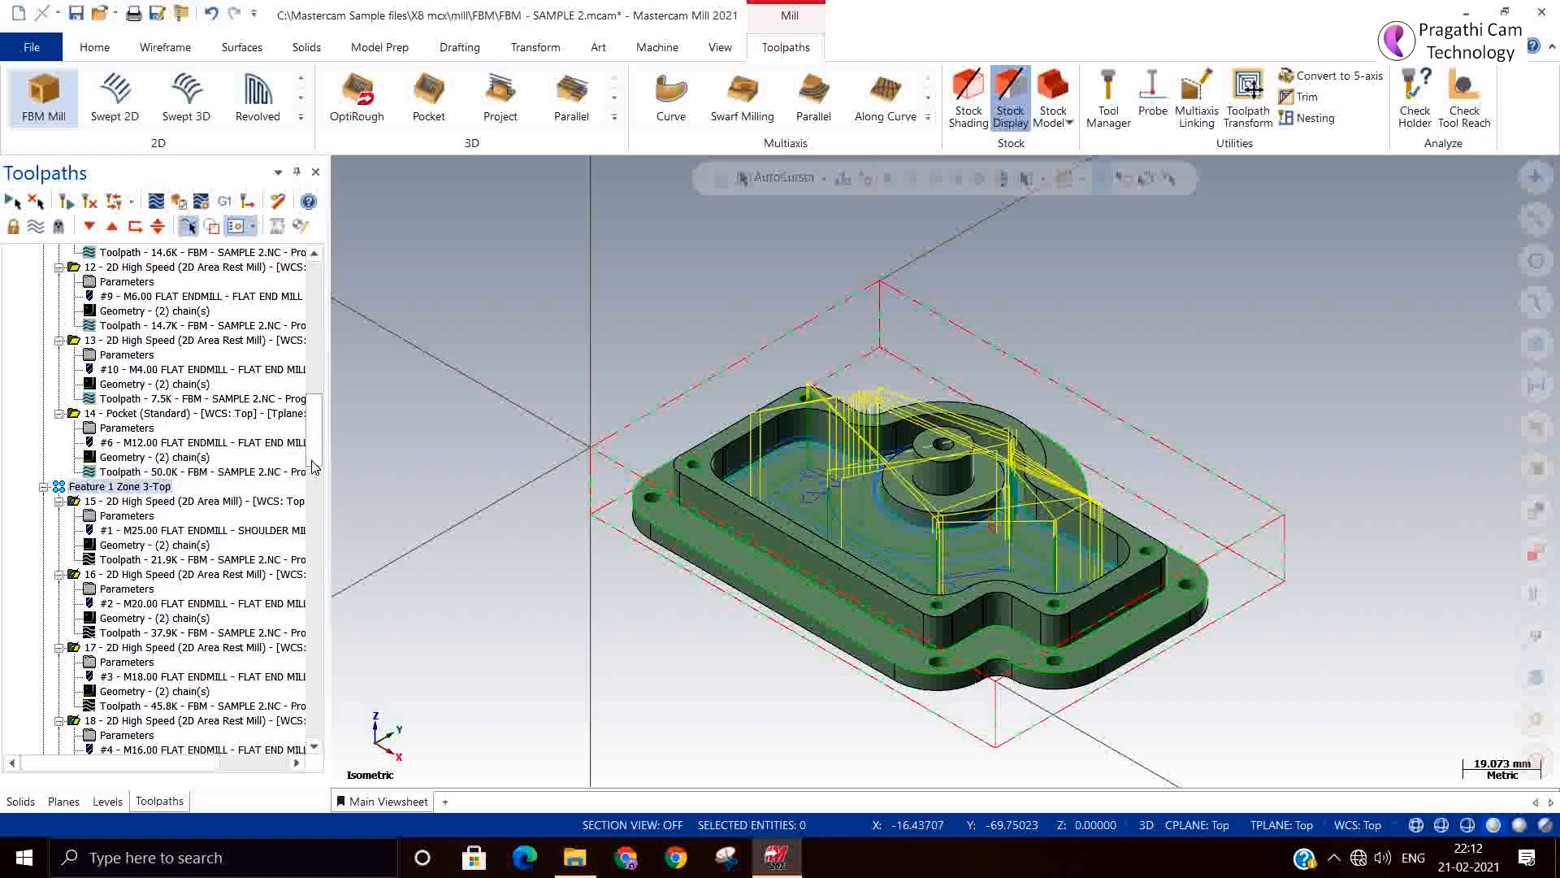
left_click_drag(315, 464, 317, 552)
left_click(144, 653)
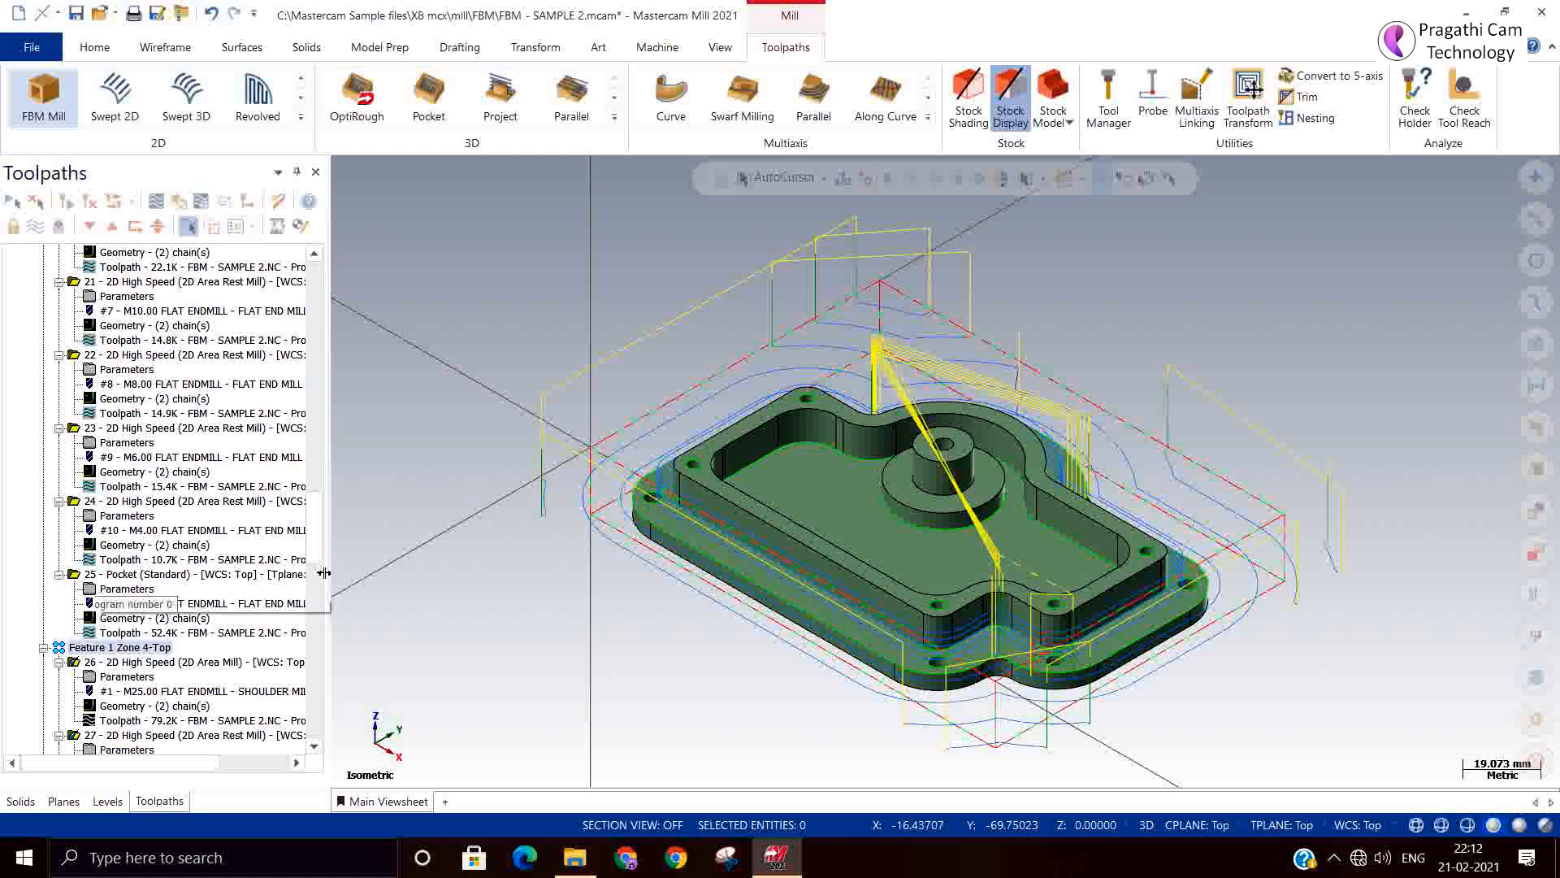
left_click_drag(317, 545, 315, 256)
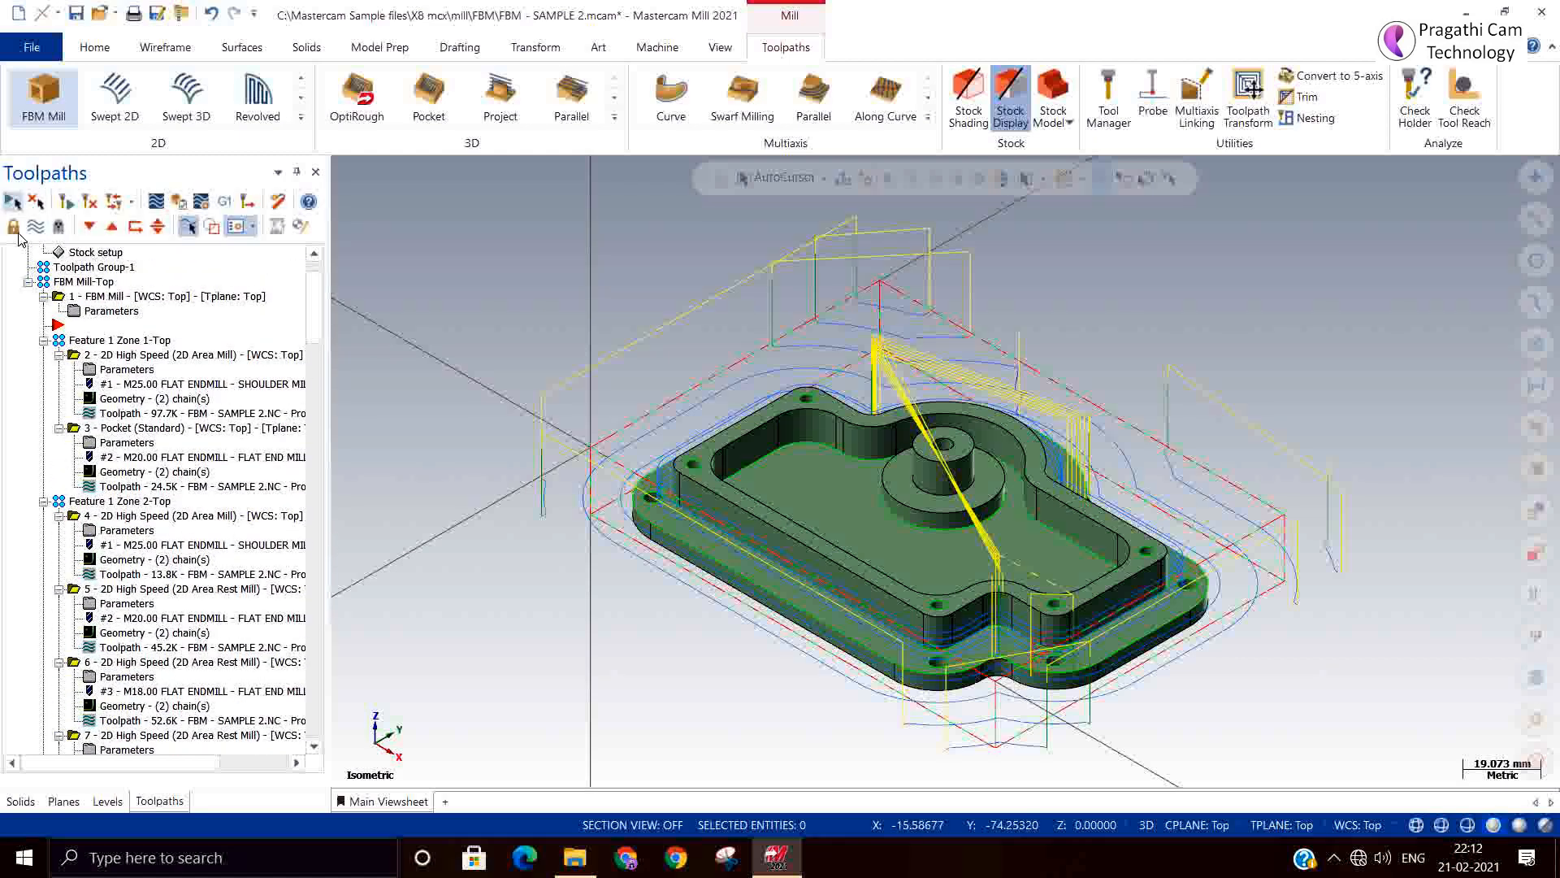
left_click(91, 341)
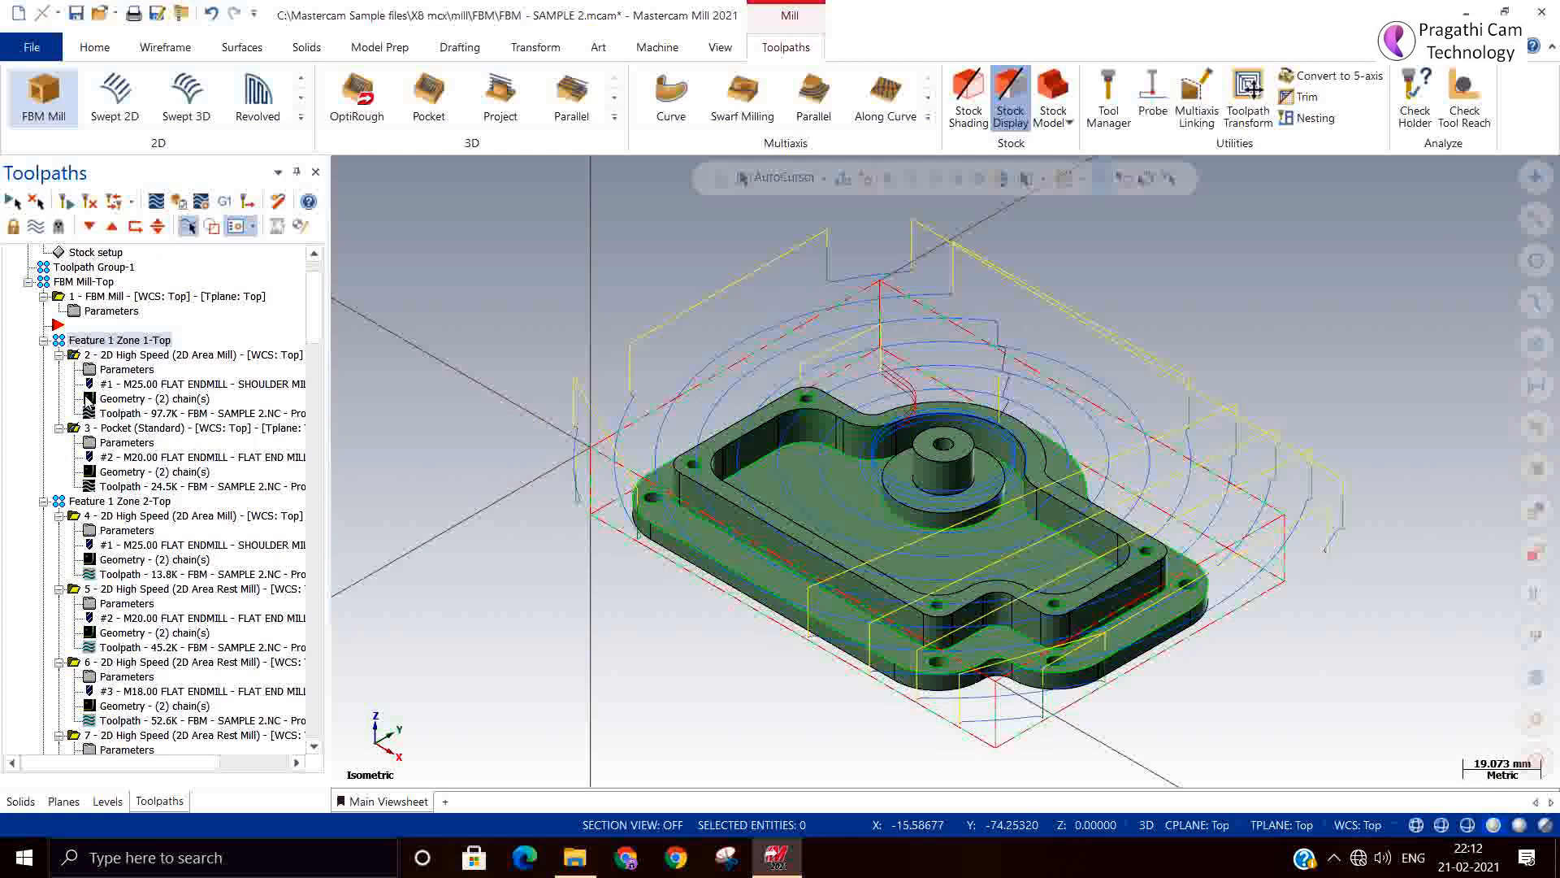
left_click(91, 298)
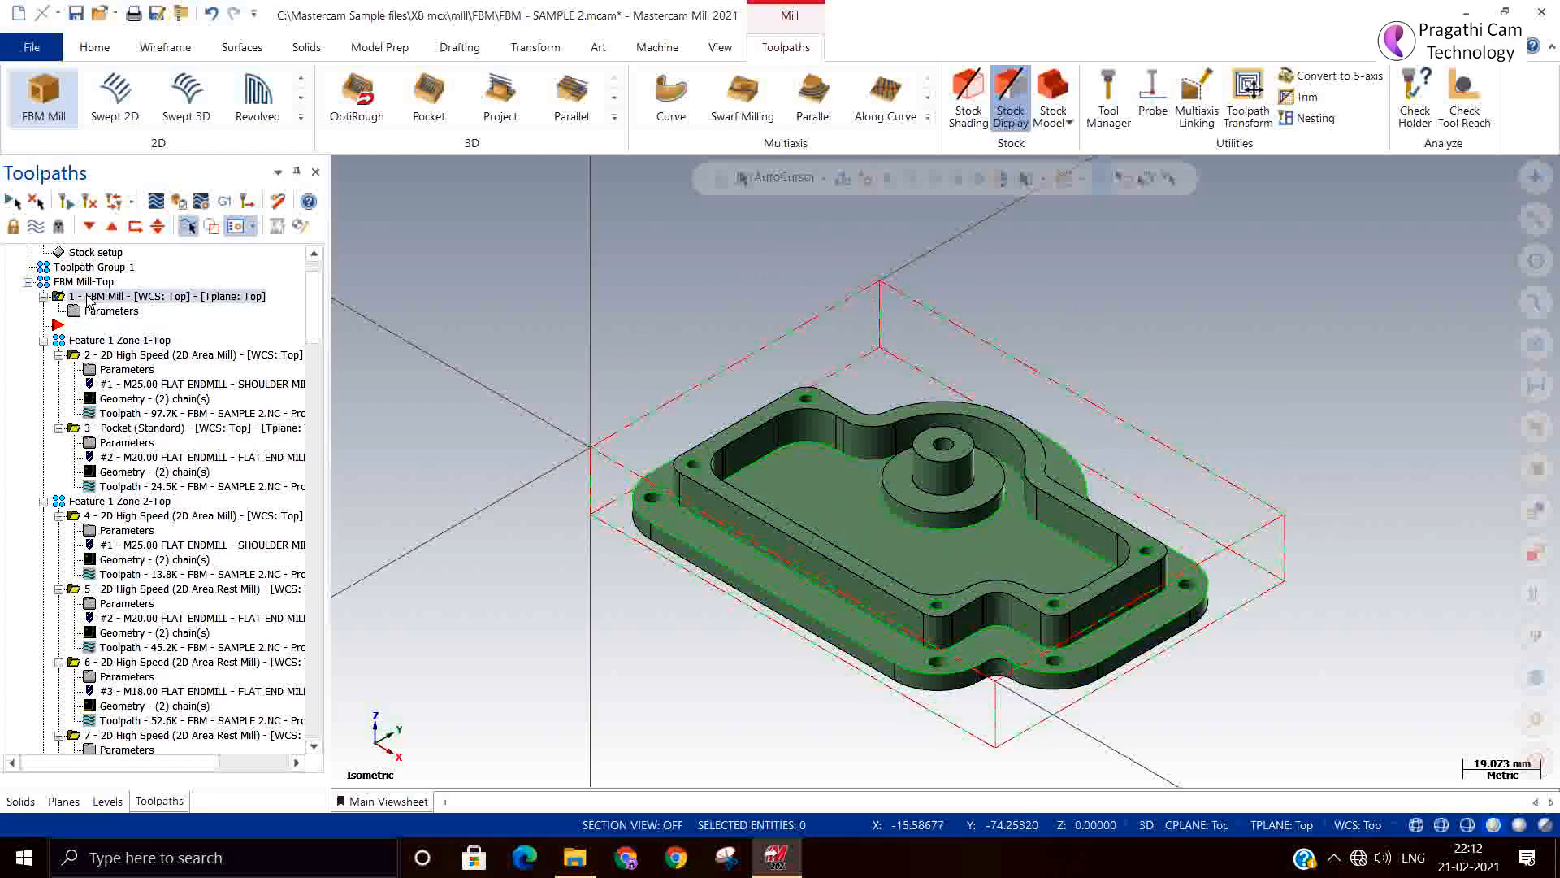
Verify all operations of the FBM Mill-Top group in the simulator, and return to the part.
left_click(69, 283)
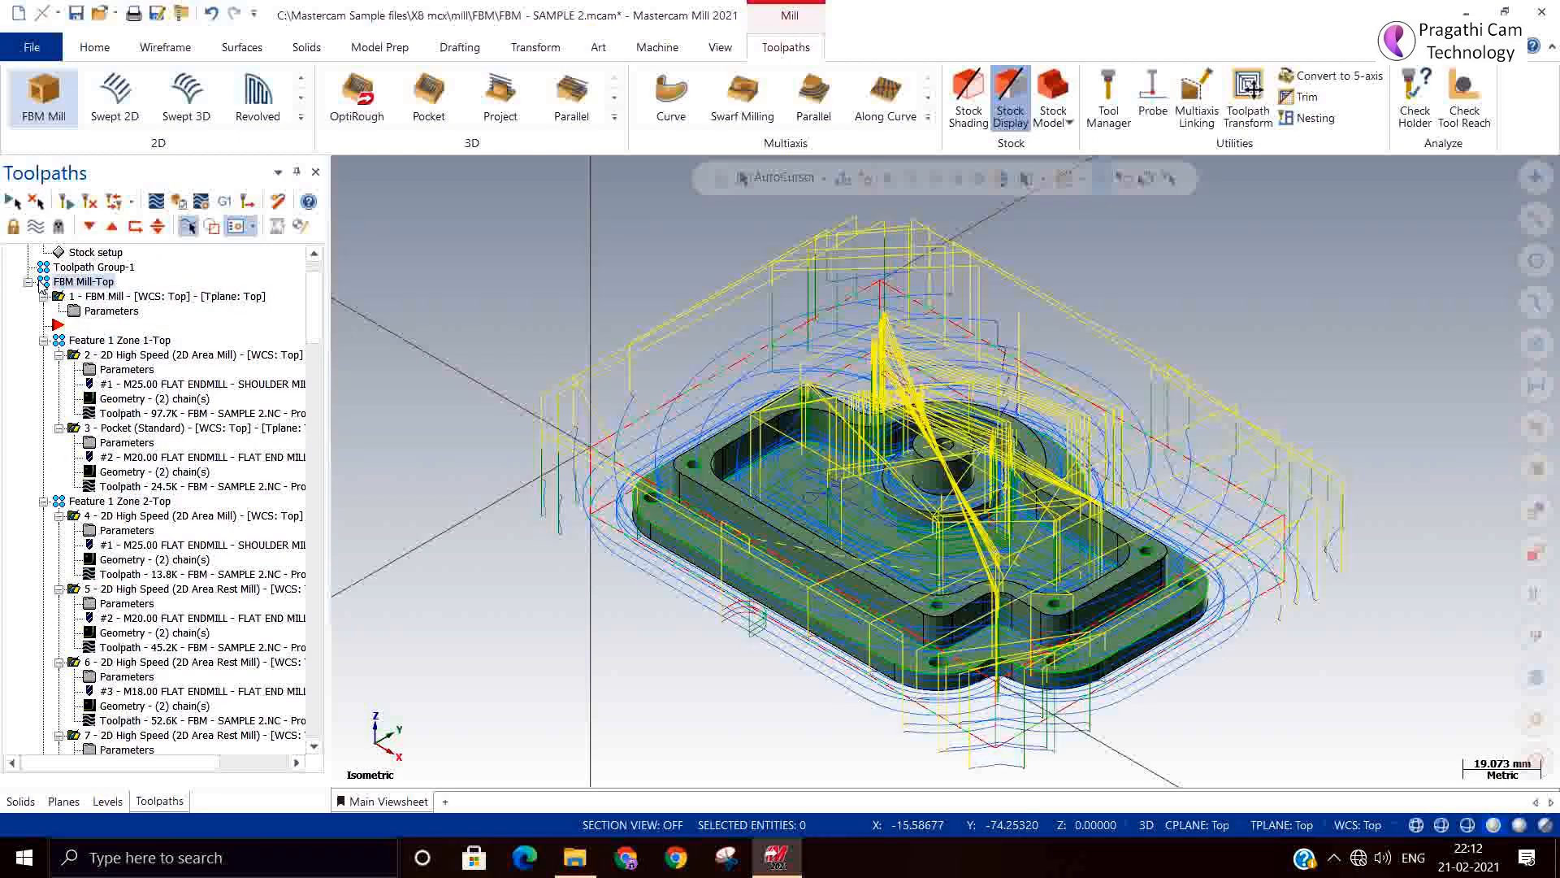
left_click(178, 201)
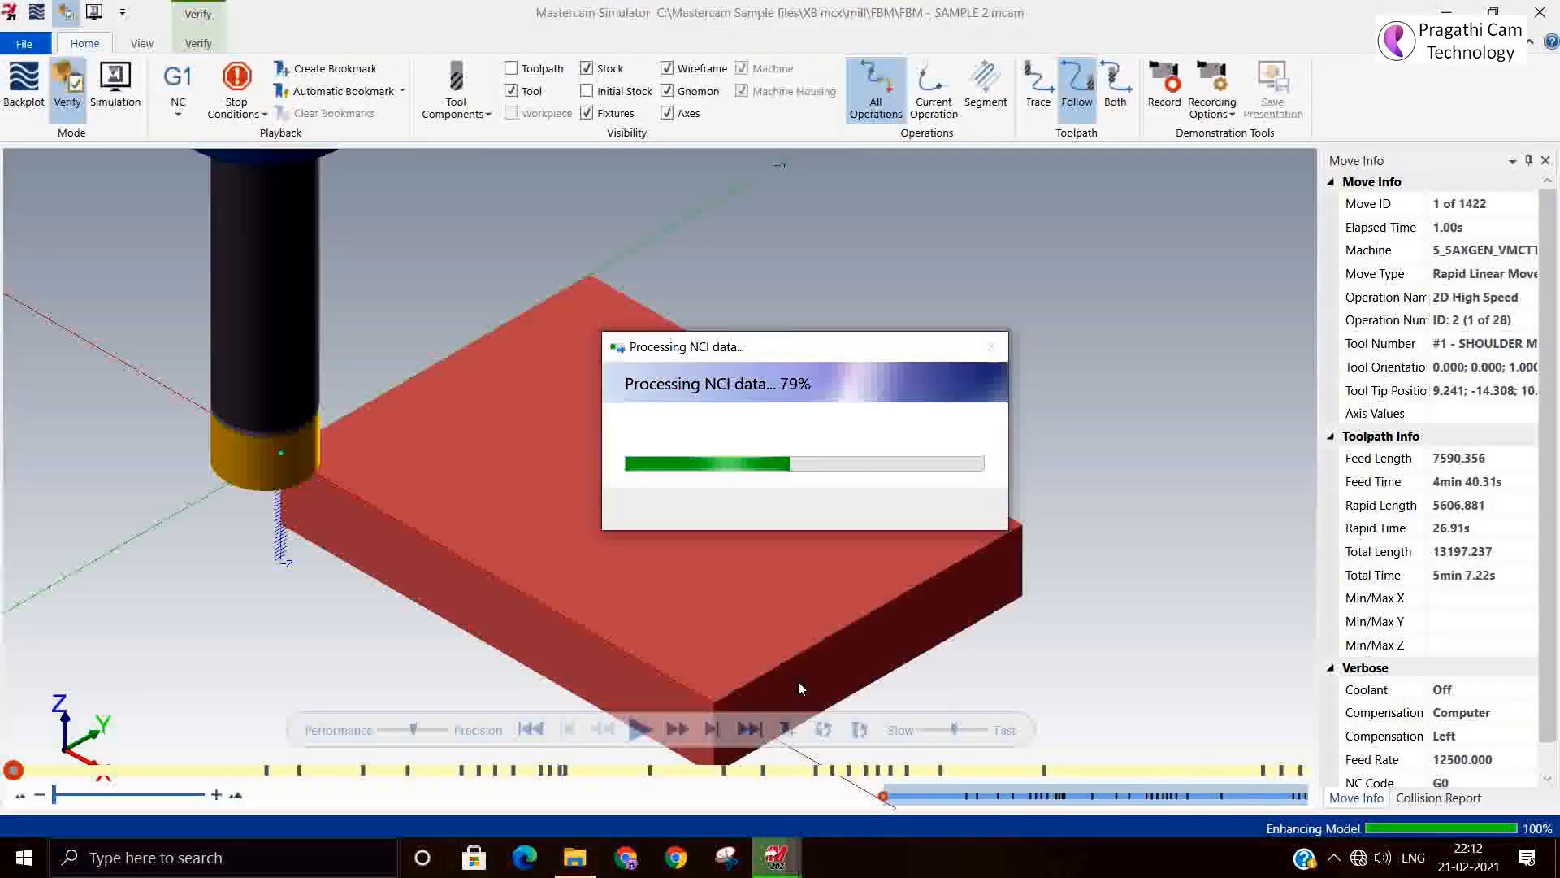
left_click(639, 730)
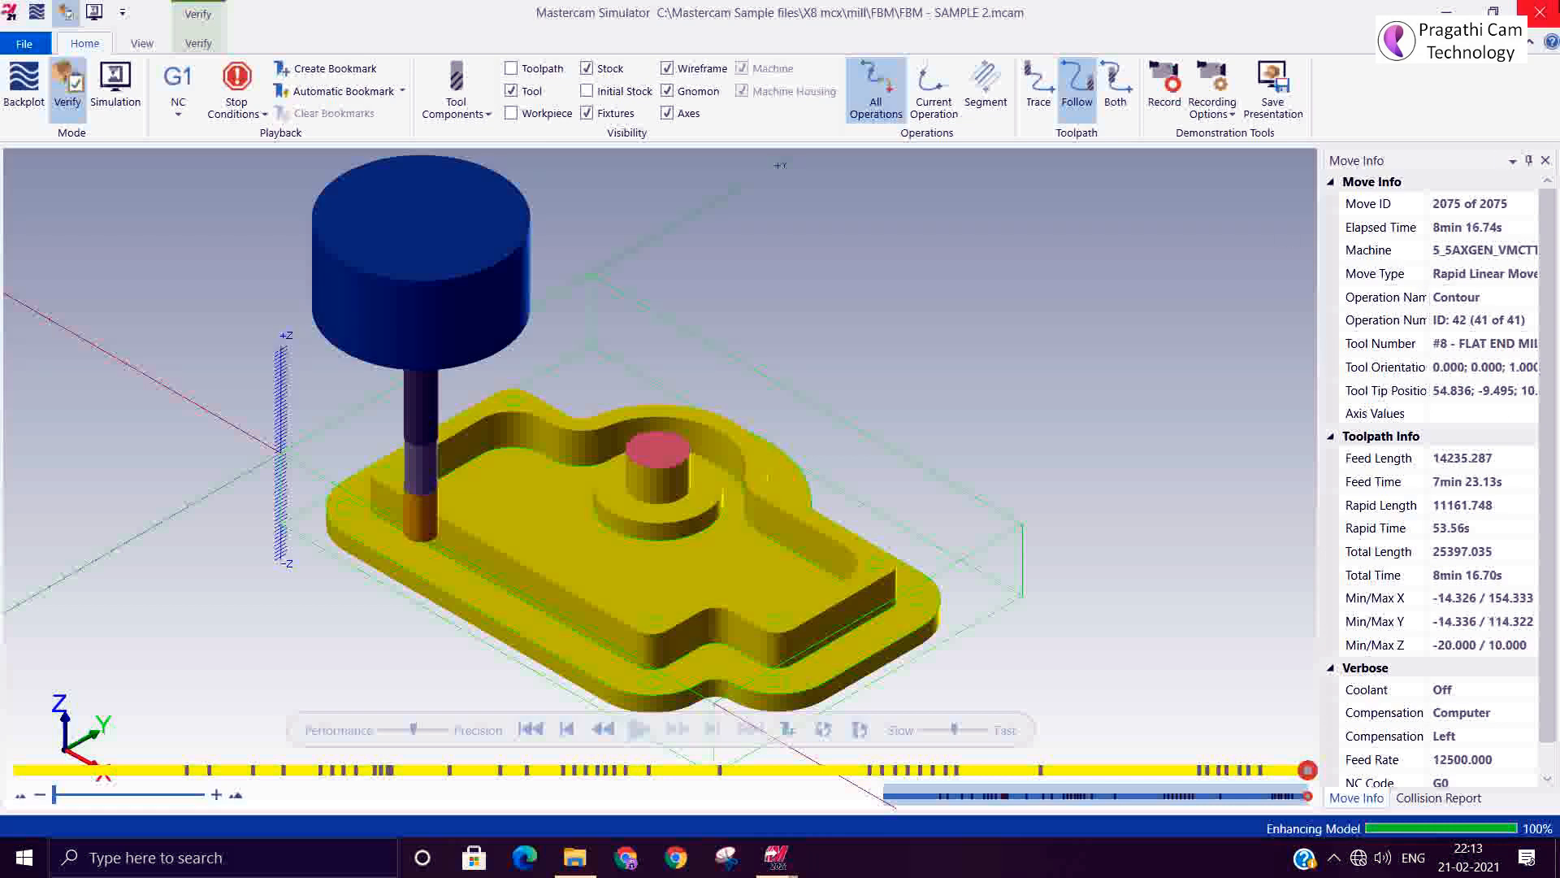
left_click(1540, 13)
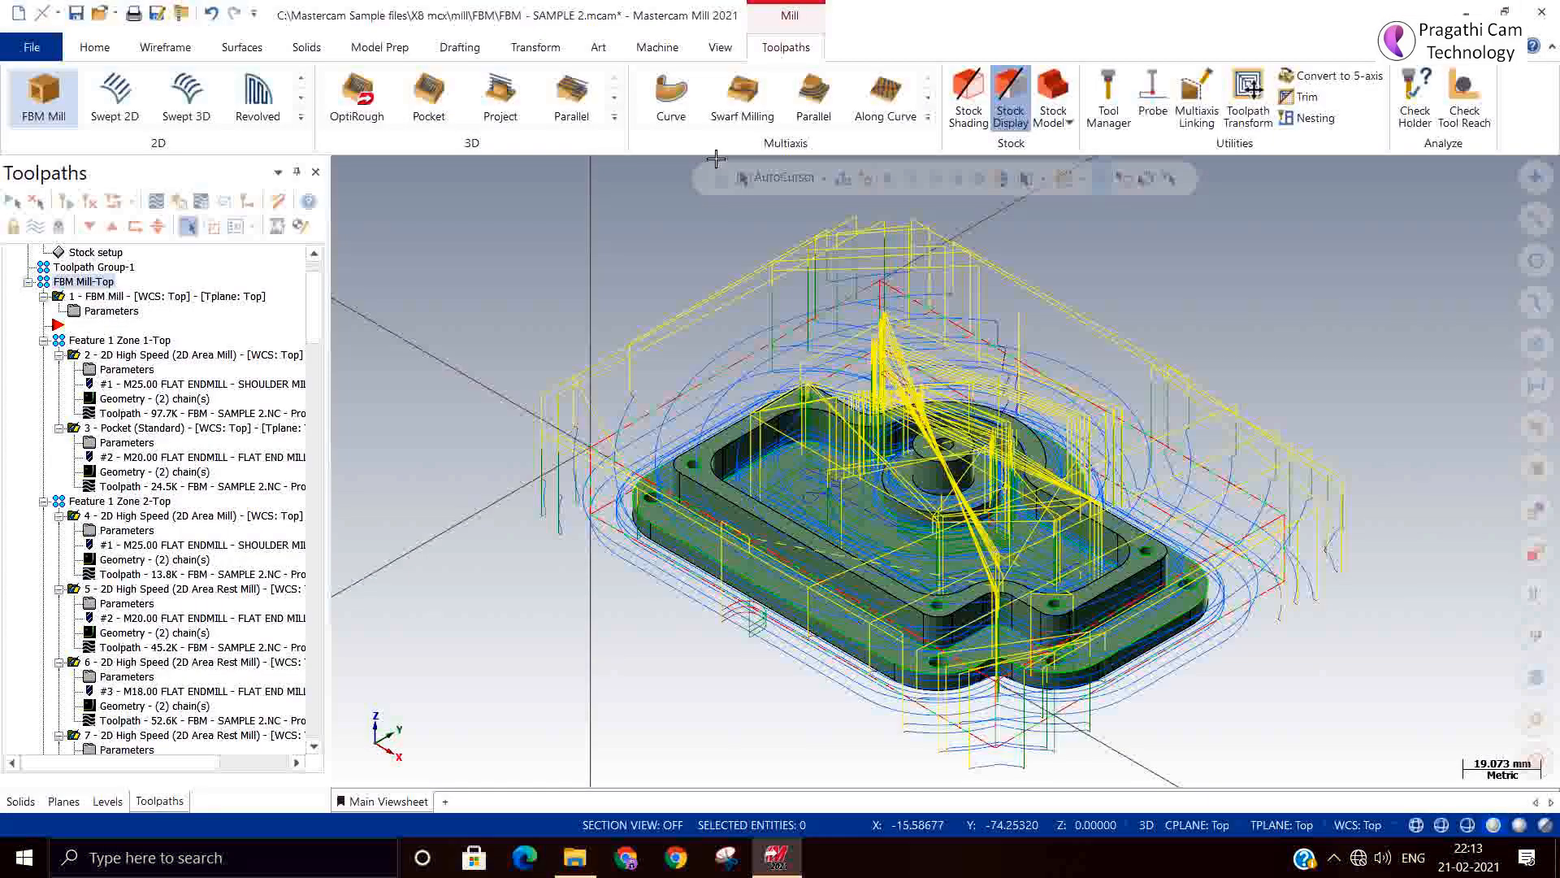
Collapse the four Feature 1 zone groups and the Outside Profile-Top group in the toolpath tree.
left_click(43, 341)
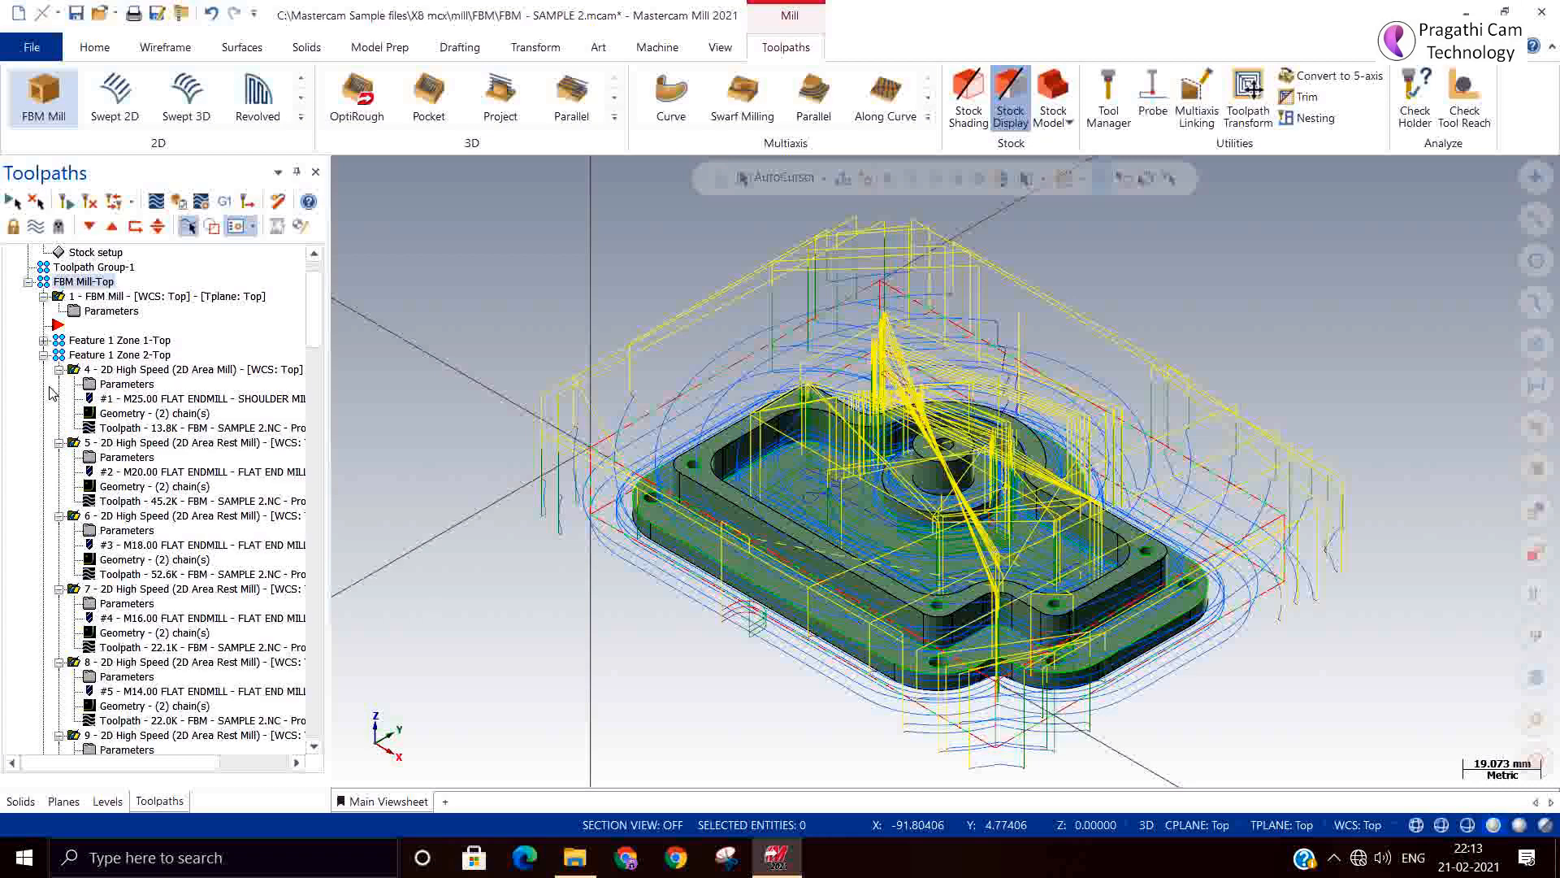
left_click(43, 355)
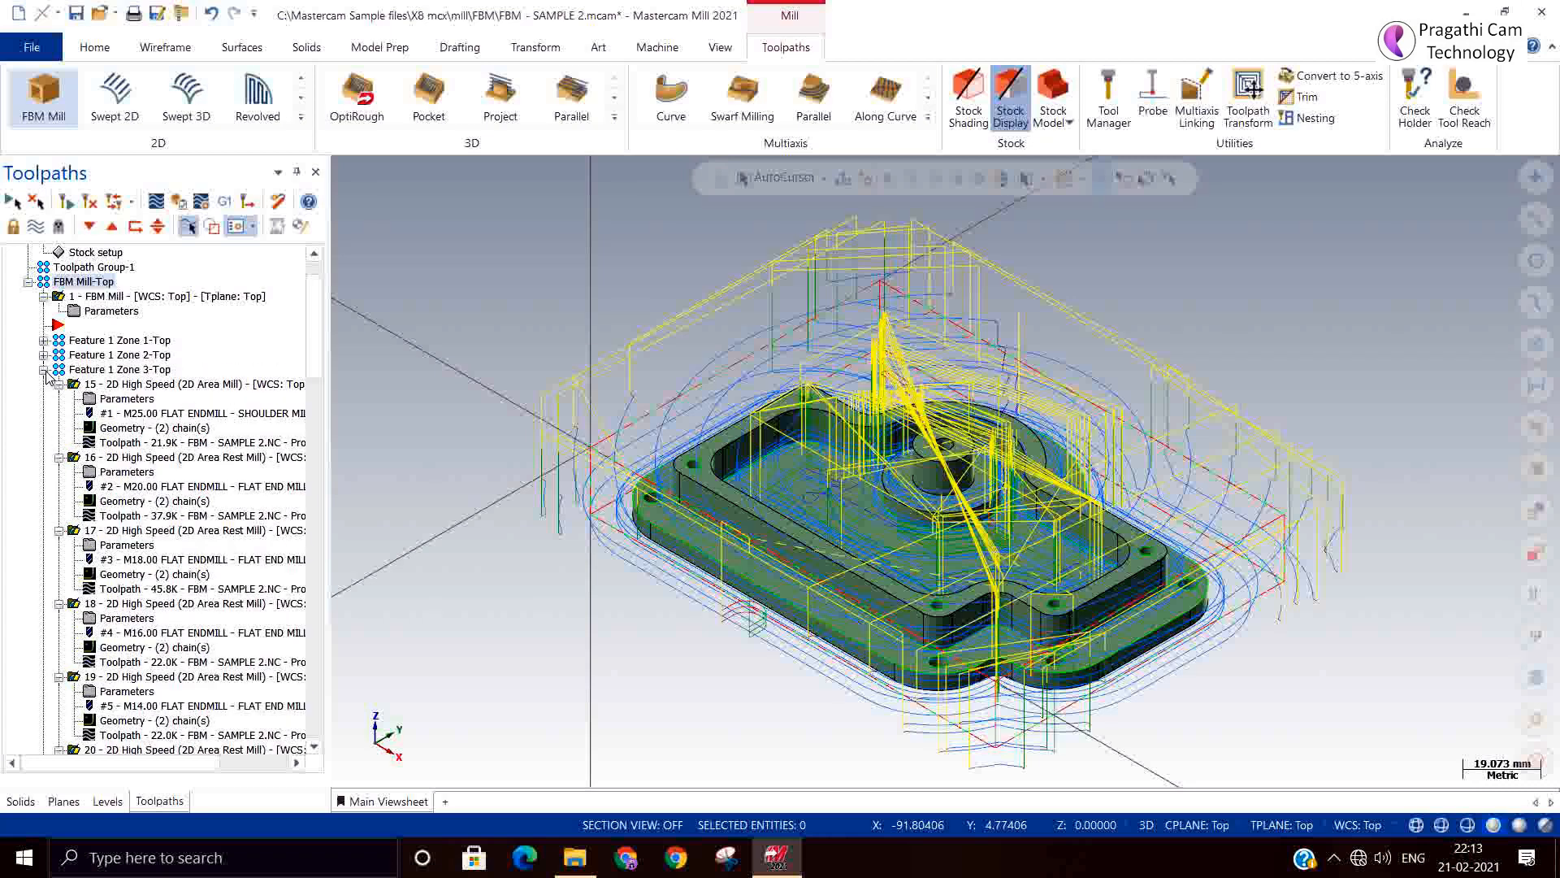
left_click(43, 370)
left_click(43, 384)
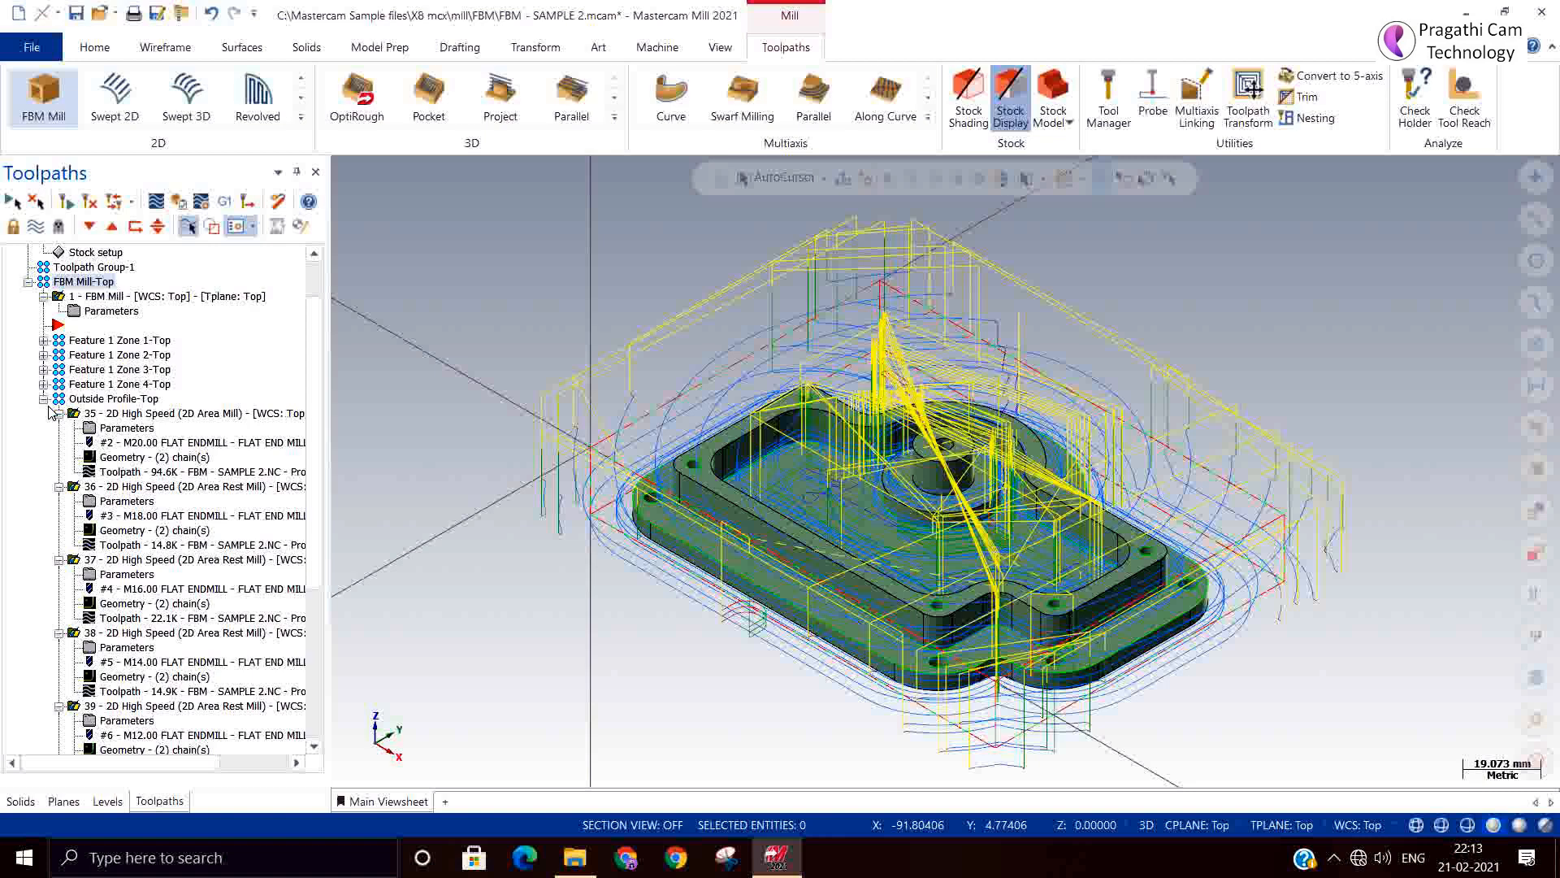
left_click(43, 399)
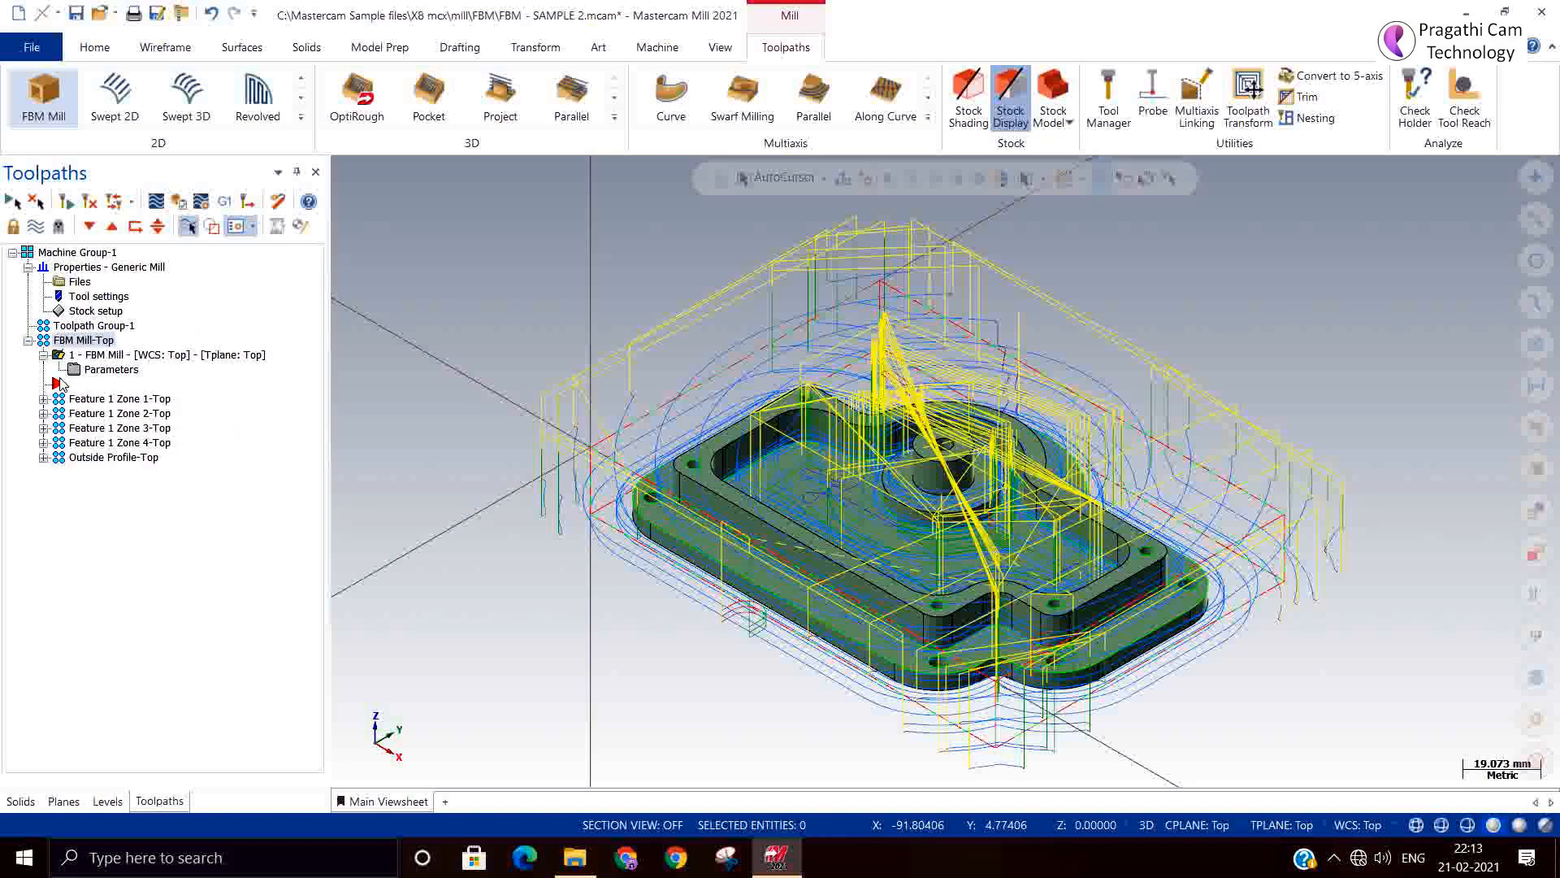
Move the insert arrow into the Outside Profile-Top group, and hide the selected operations' toolpath display.
mouse_move(61, 384)
left_mouse_down()
mouse_move(71, 505)
mouse_move(65, 410)
left_mouse_up()
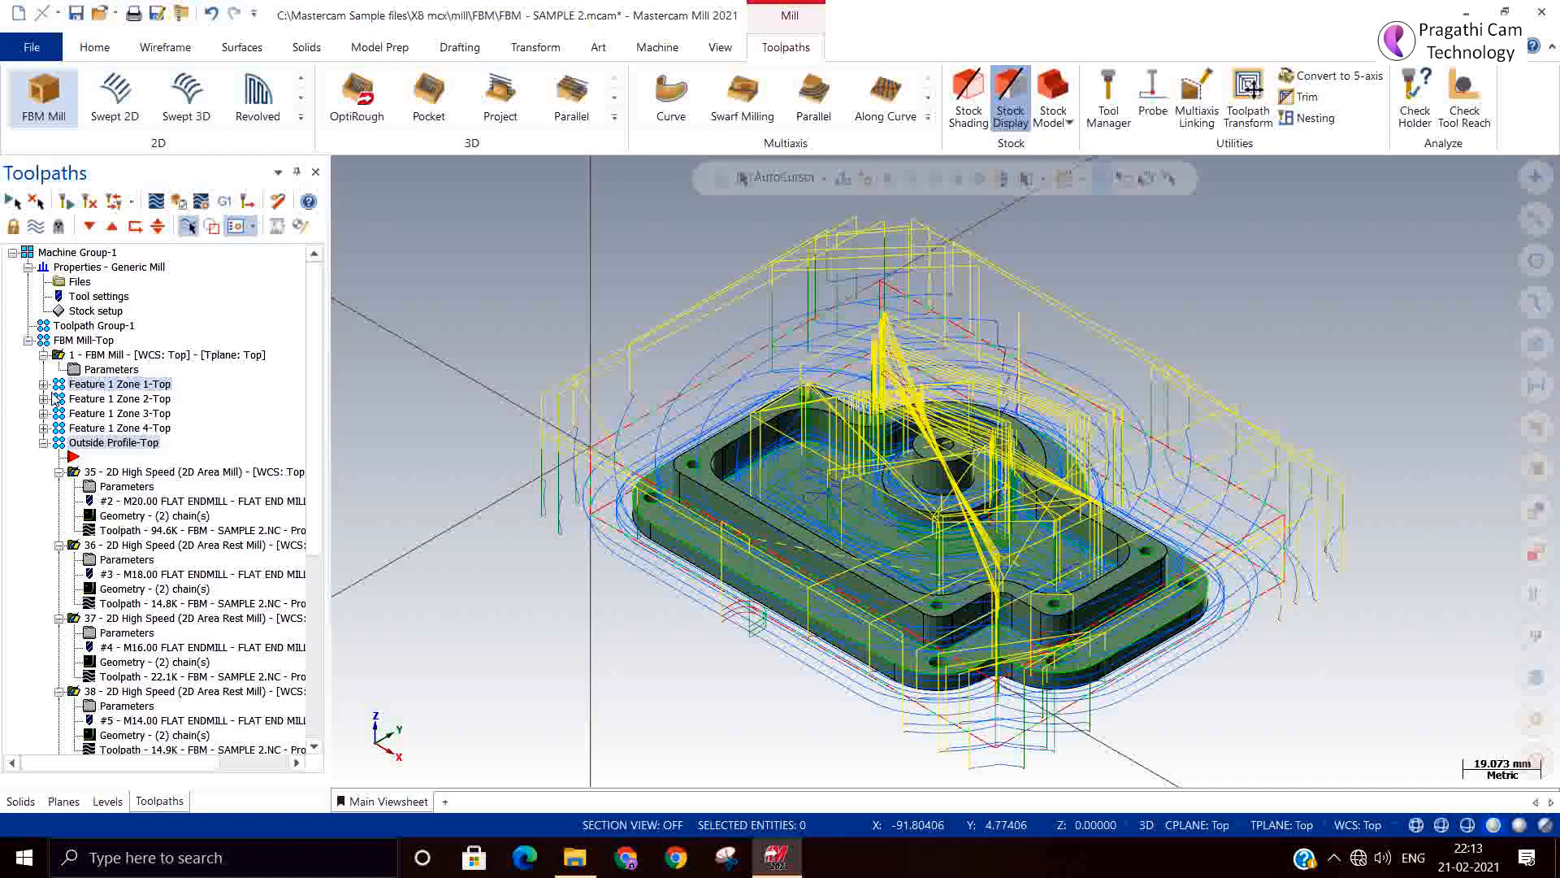
left_click(44, 443)
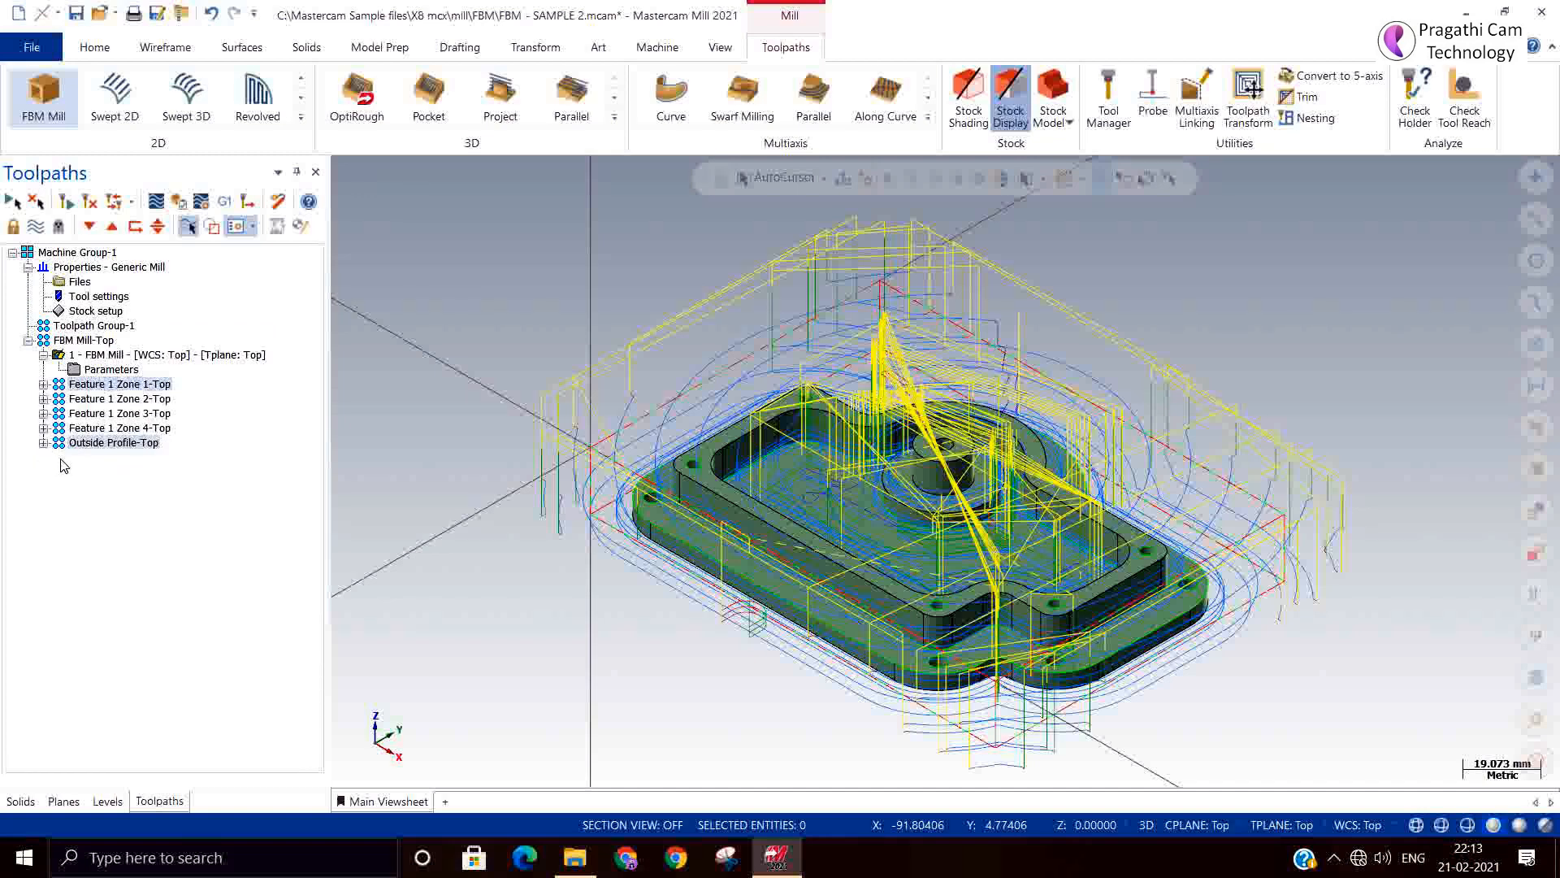
left_click(44, 355)
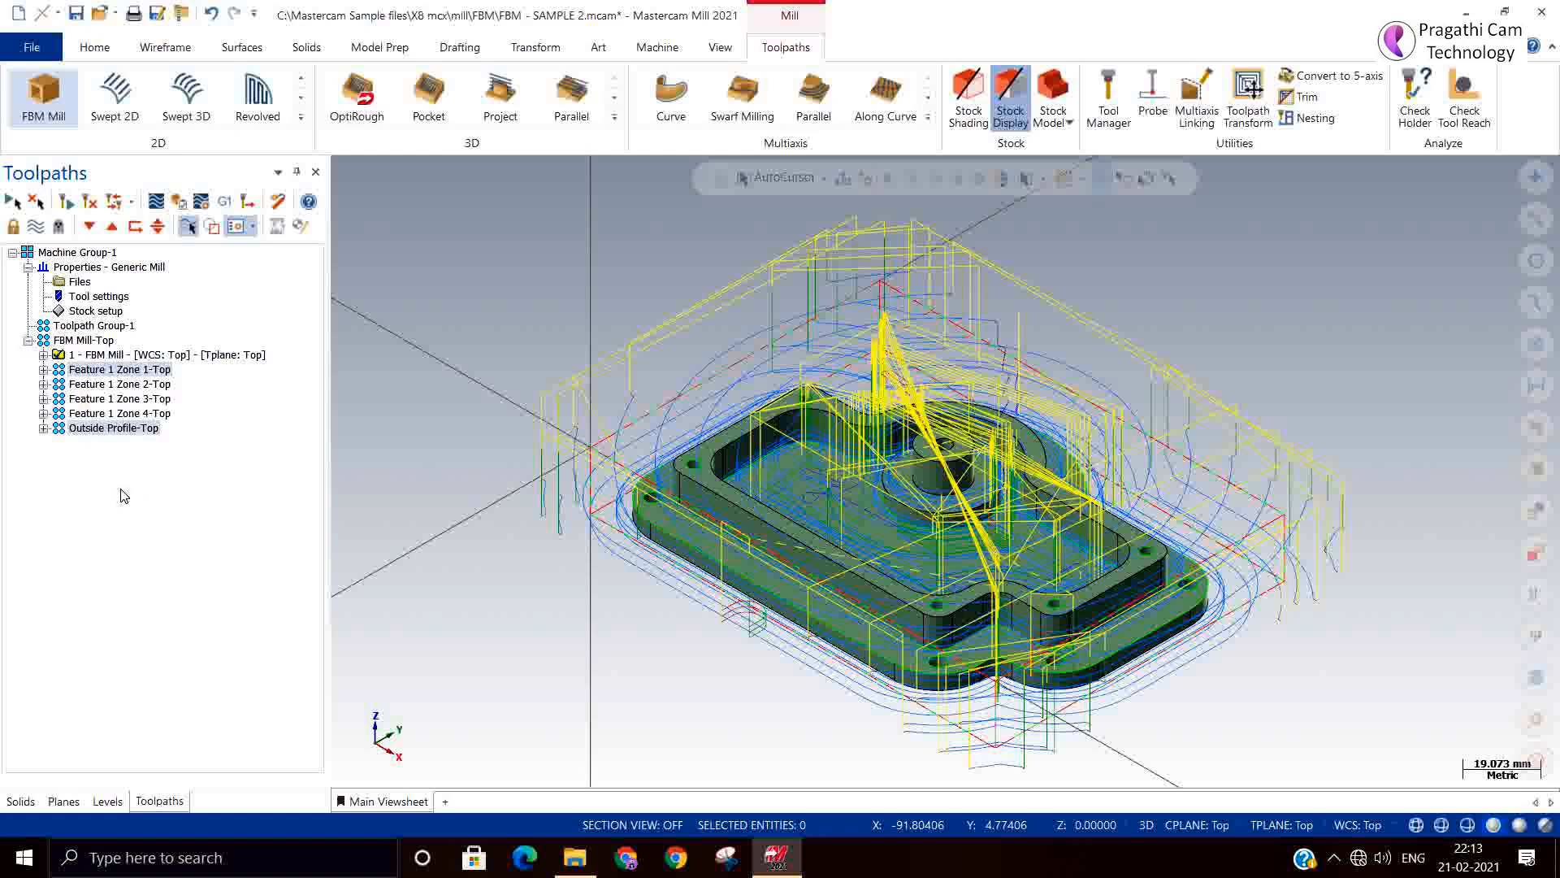
left_click(35, 227)
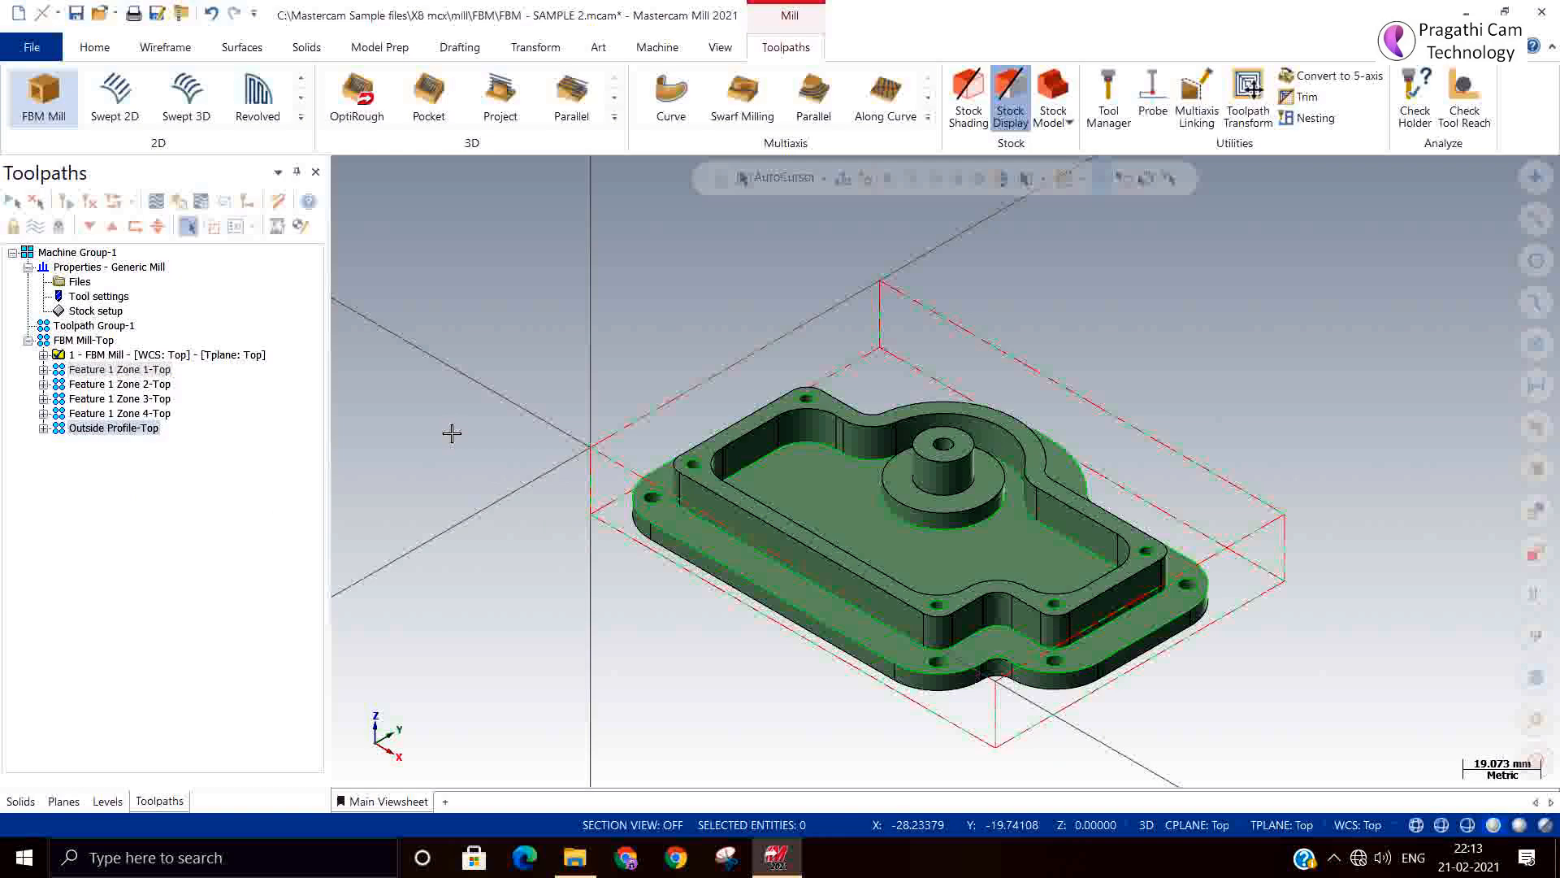
Create an FBM Drill toolpath with automatic initial hole detection enabled, and generate its drilling operations.
mouse_move(1135, 640)
middle_mouse_down()
mouse_move(1136, 739)
mouse_move(1161, 663)
mouse_move(1146, 642)
middle_mouse_up()
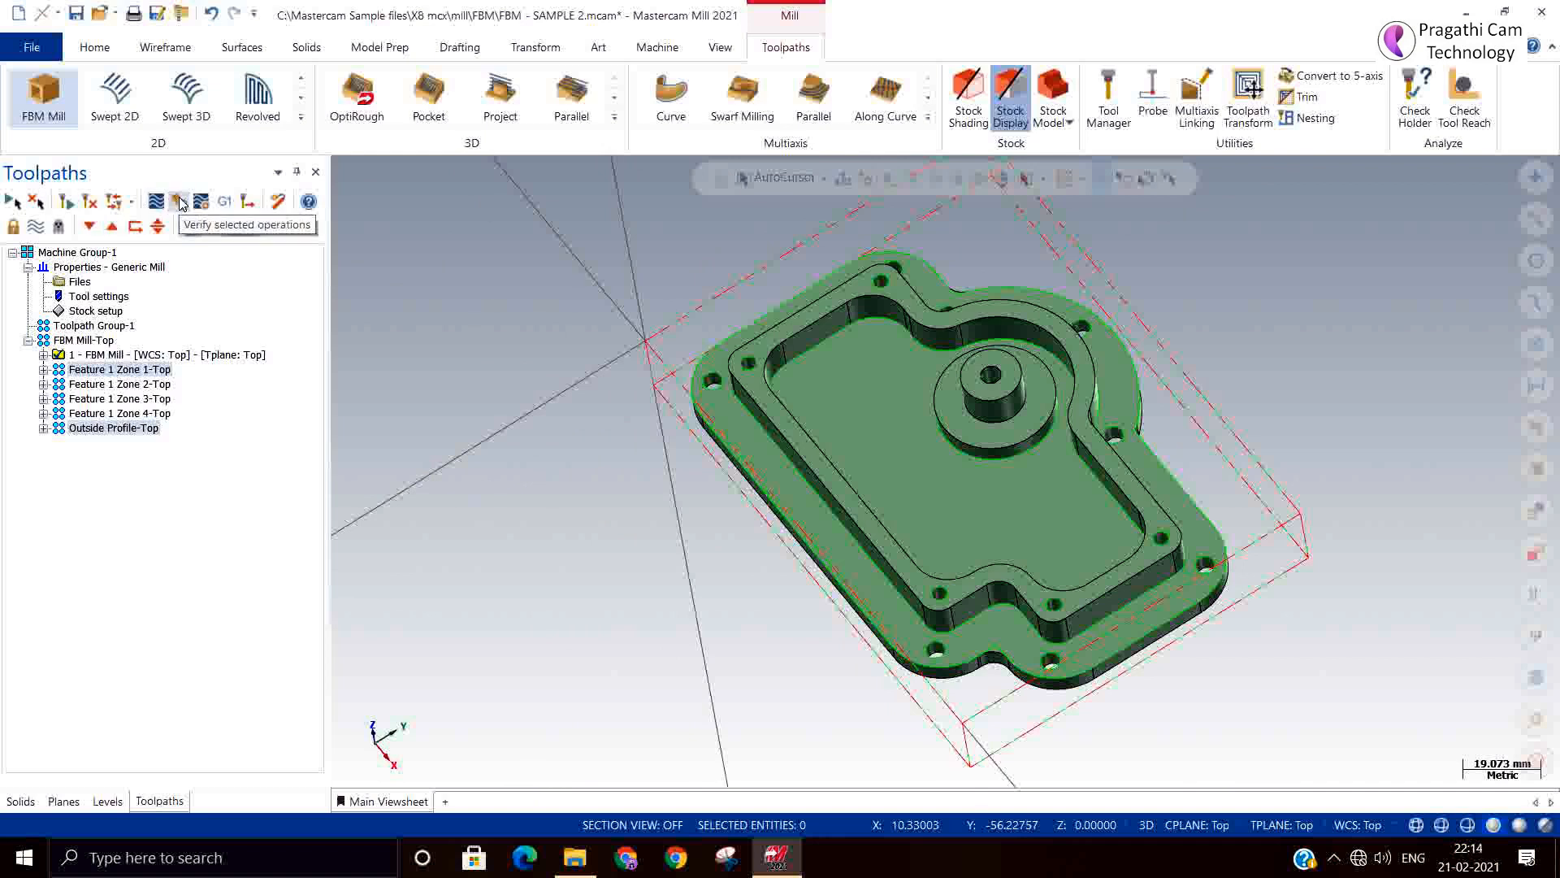
left_click(300, 116)
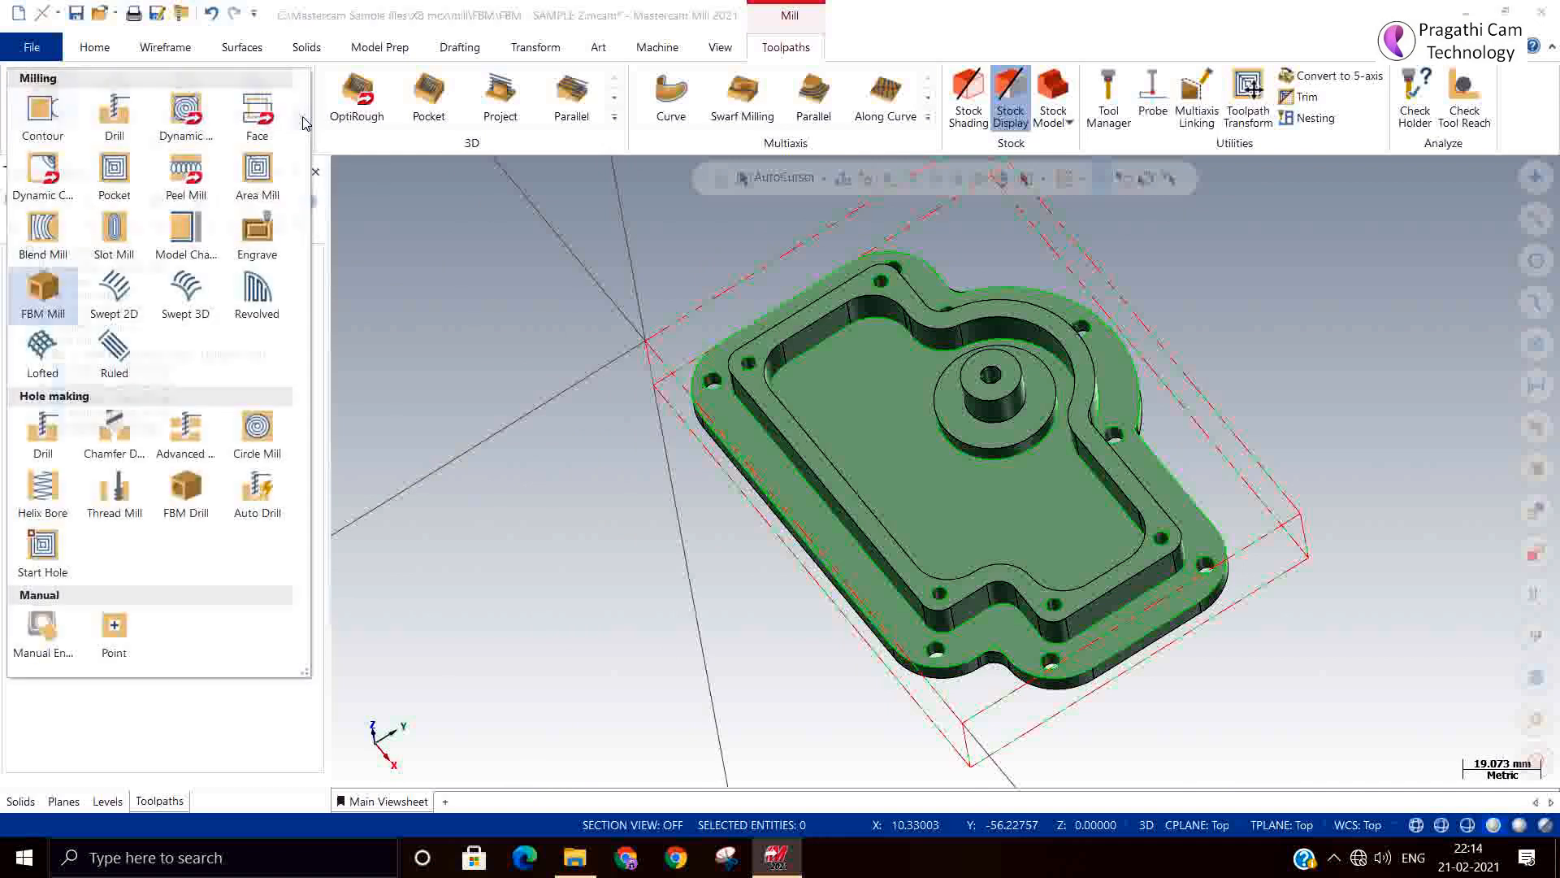
left_click(182, 498)
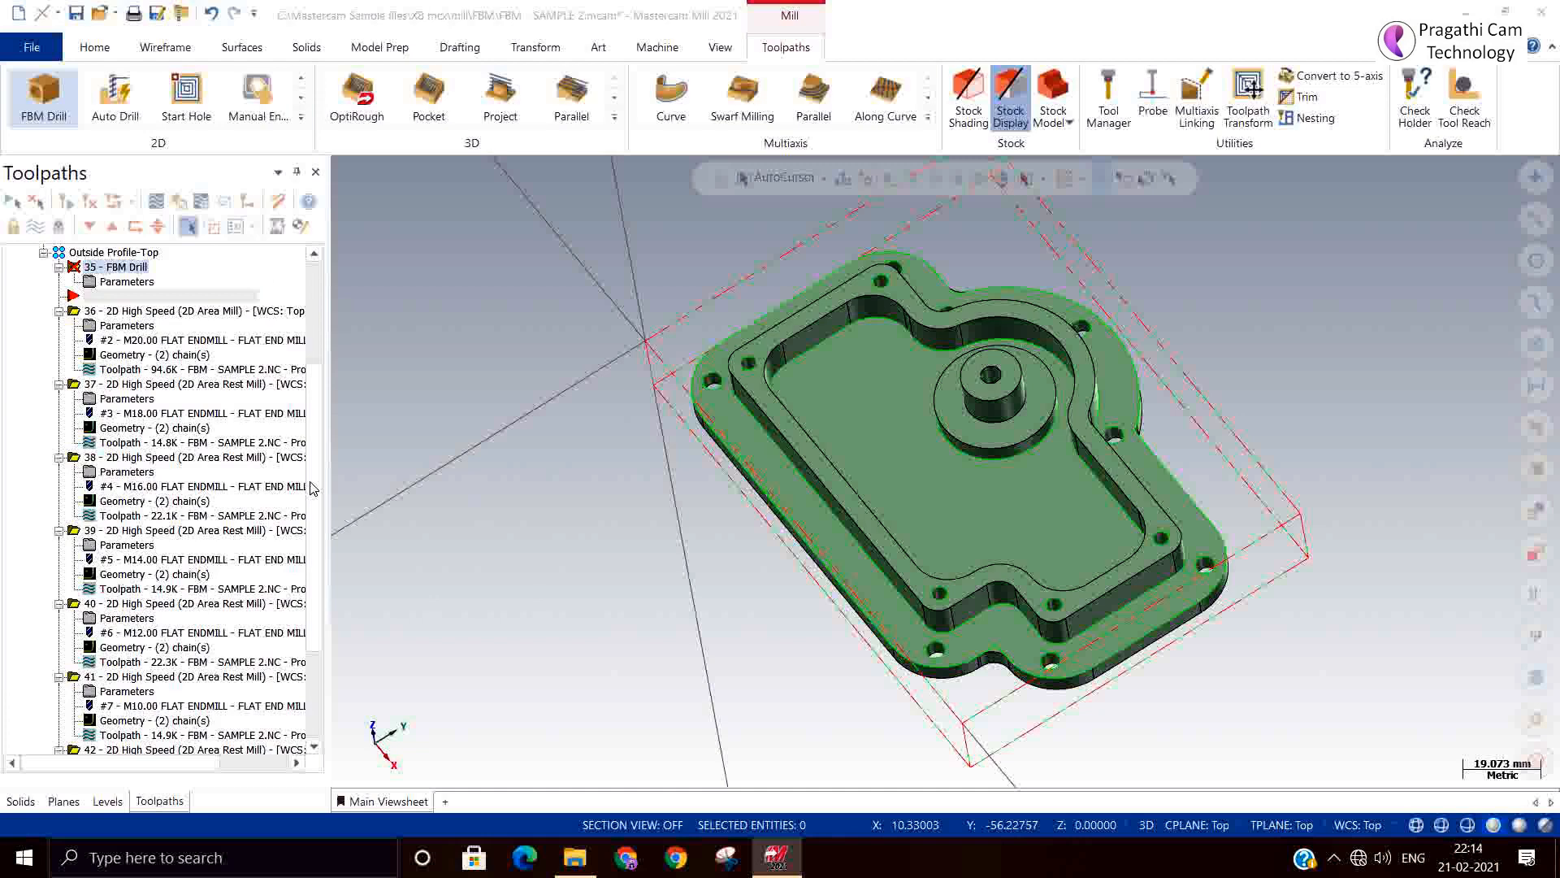
left_click(78, 286)
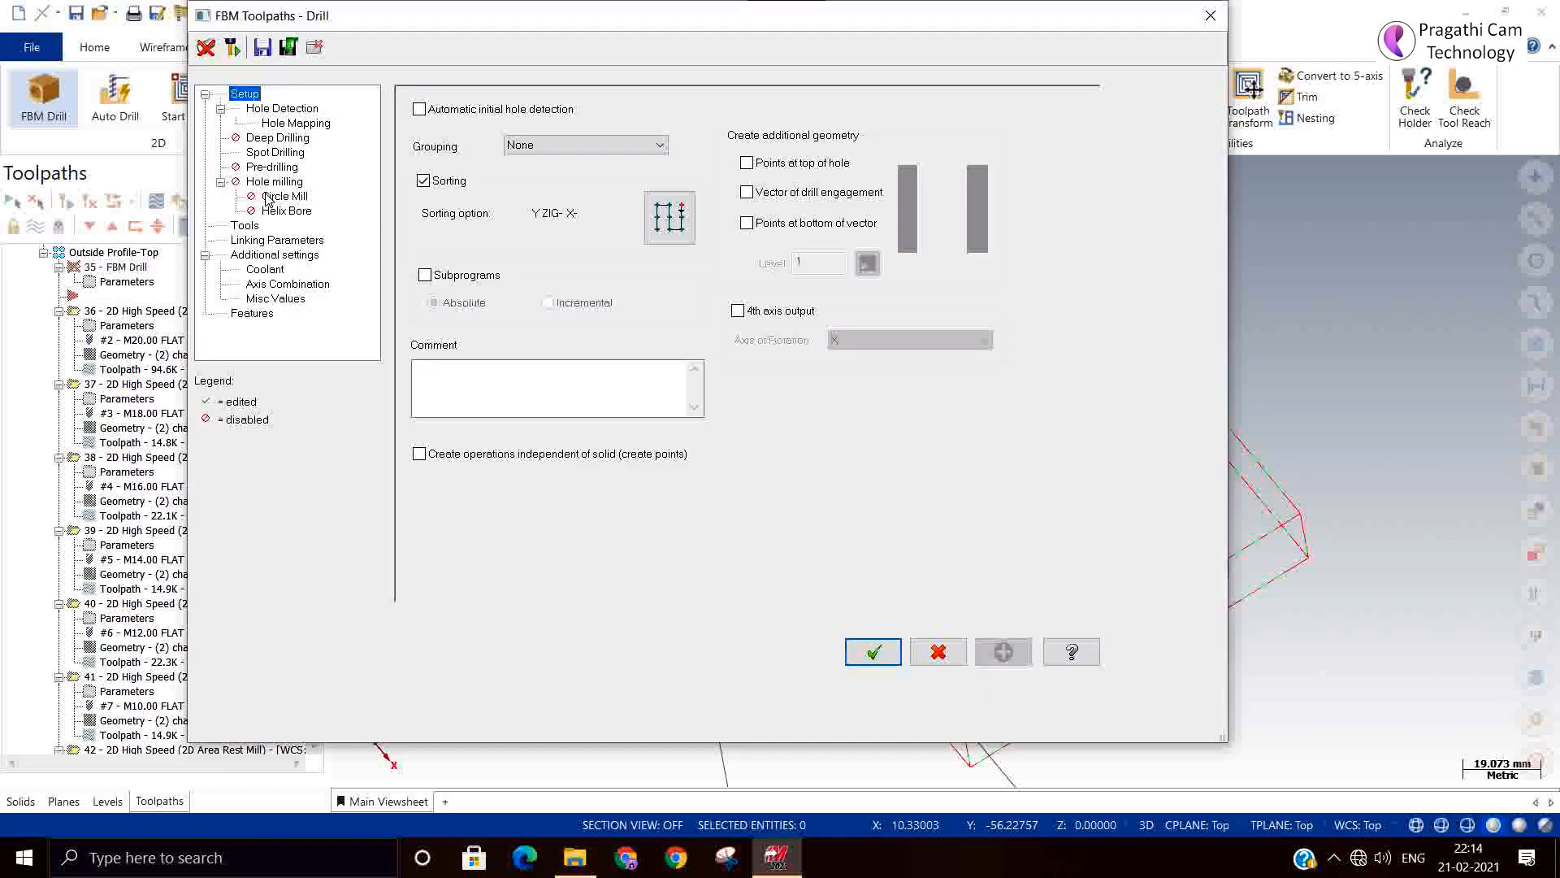
left_click(419, 111)
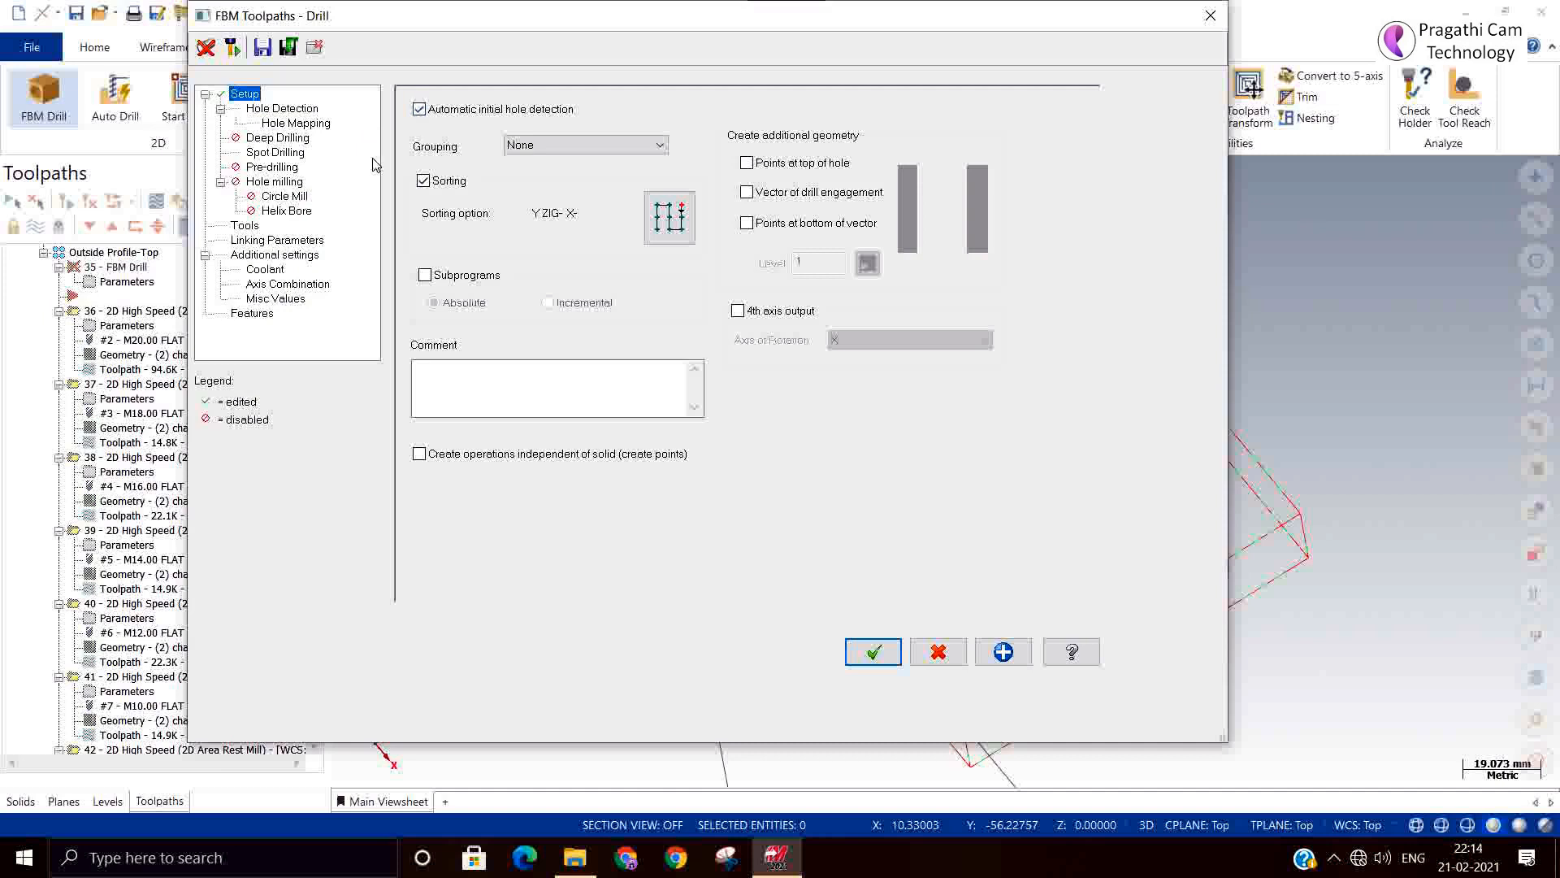
left_click(277, 113)
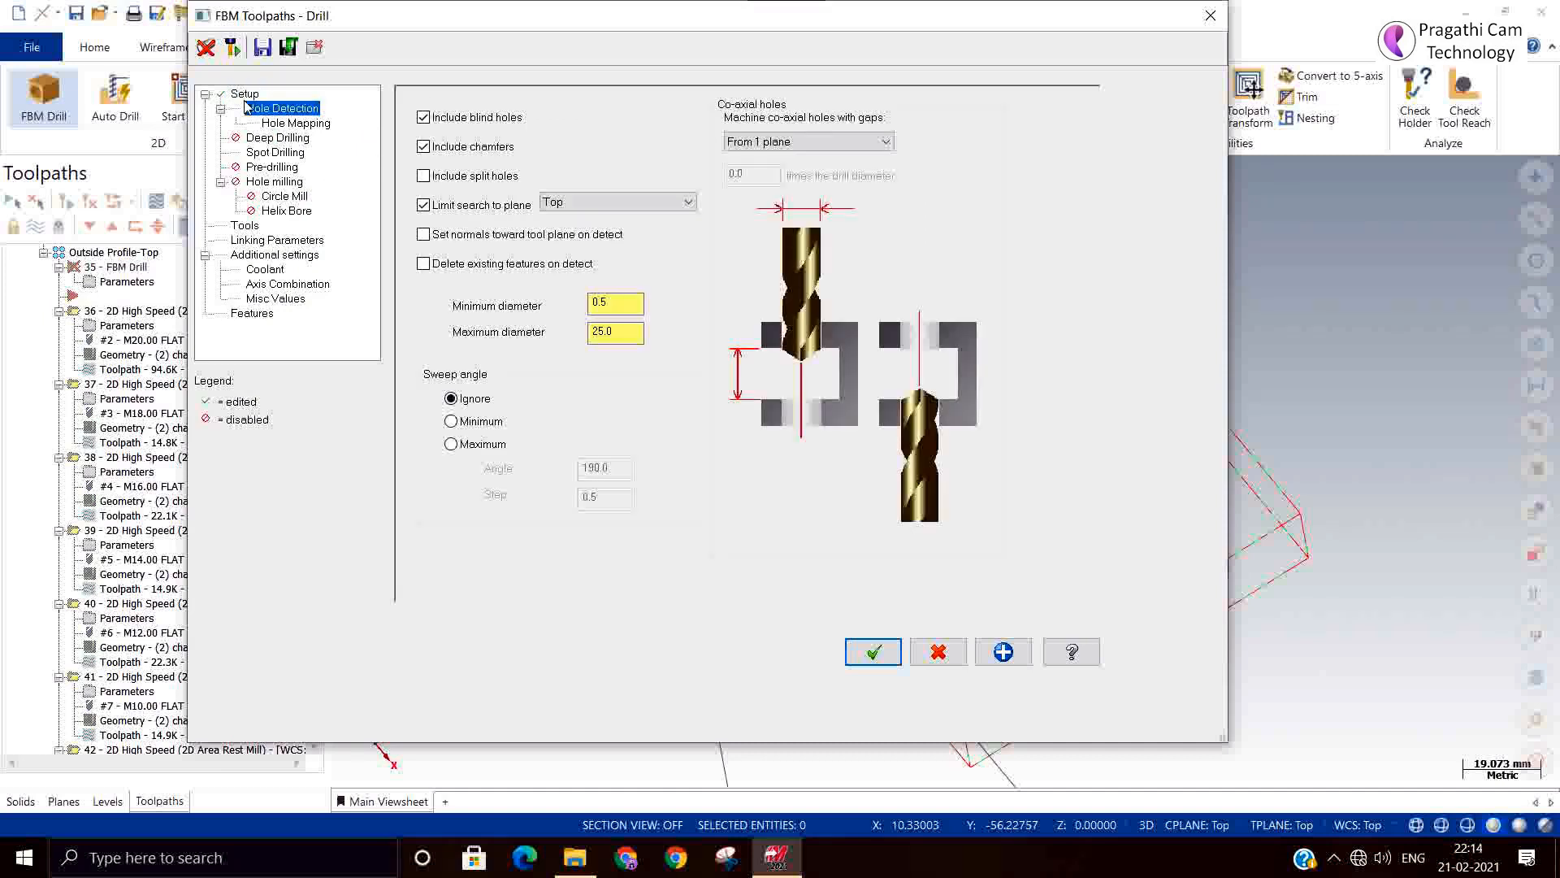
left_click(247, 95)
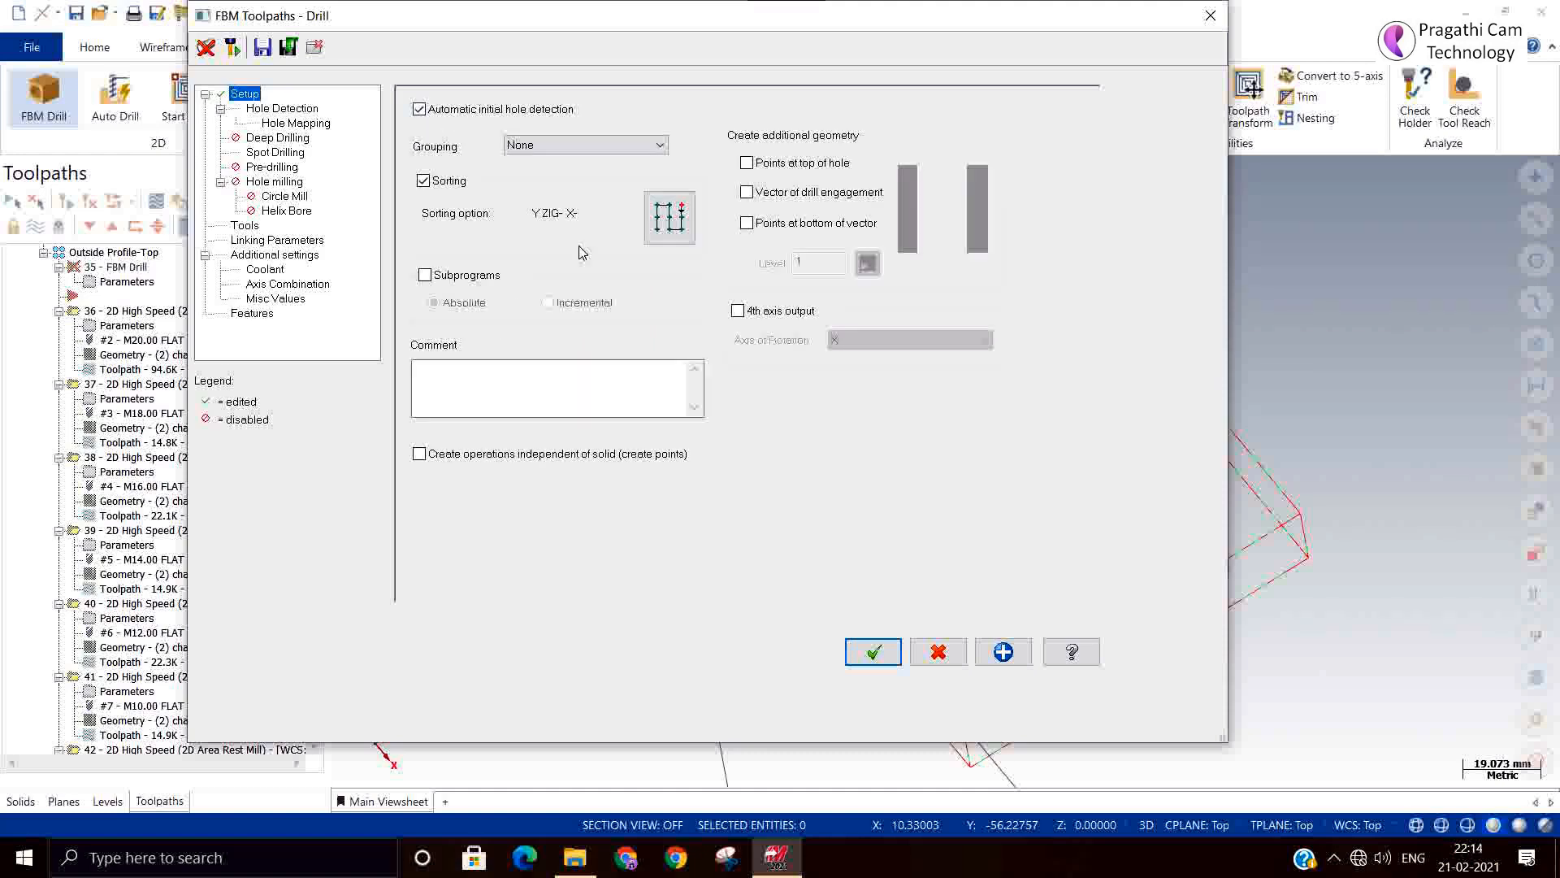
left_click(882, 659)
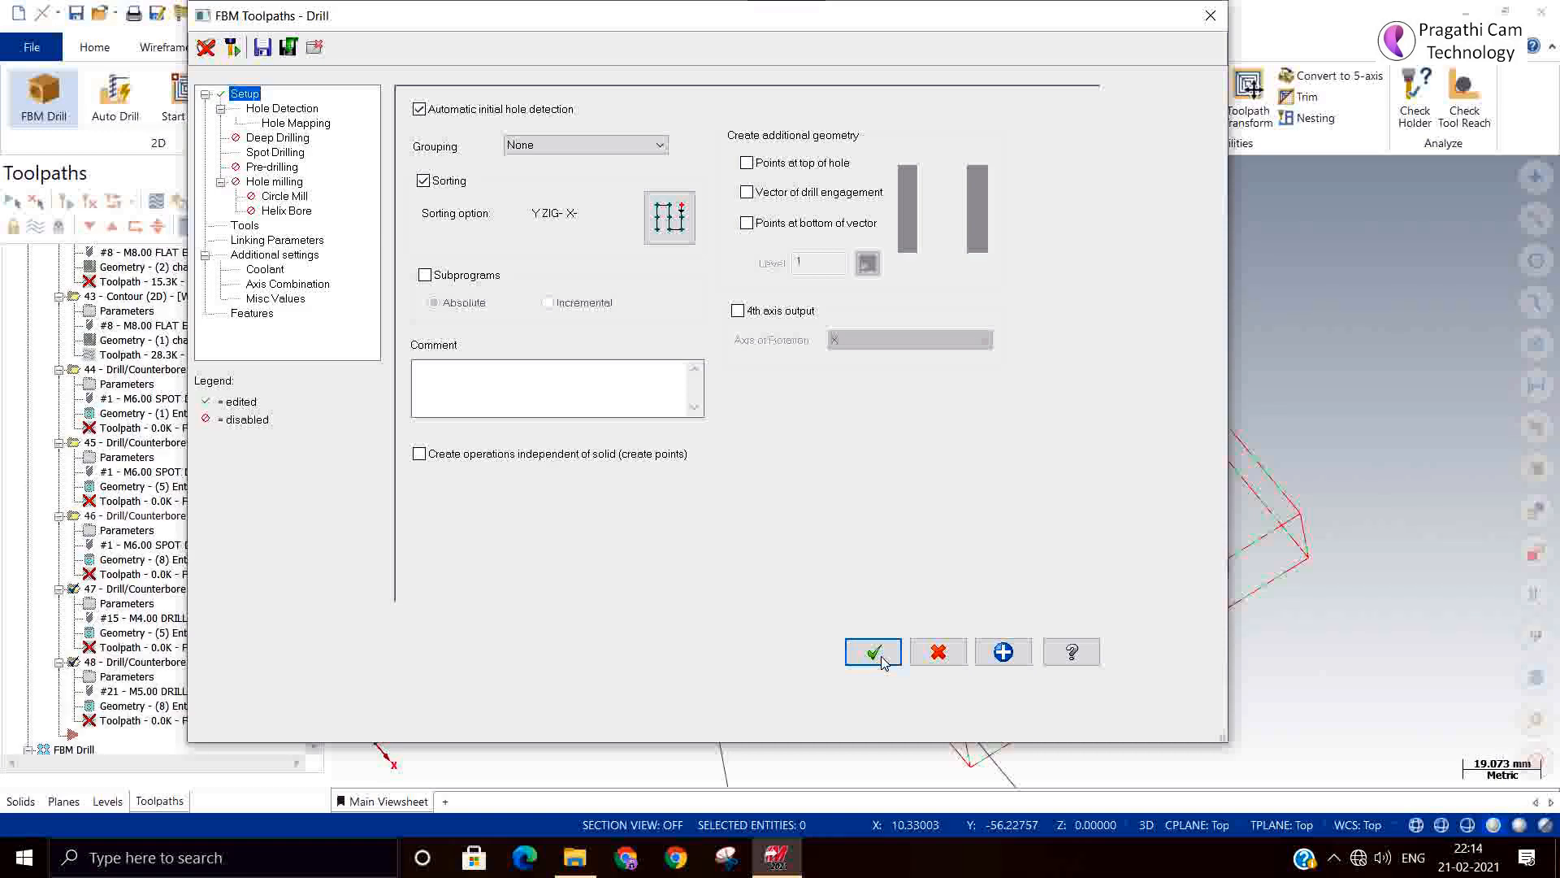
left_click(884, 662)
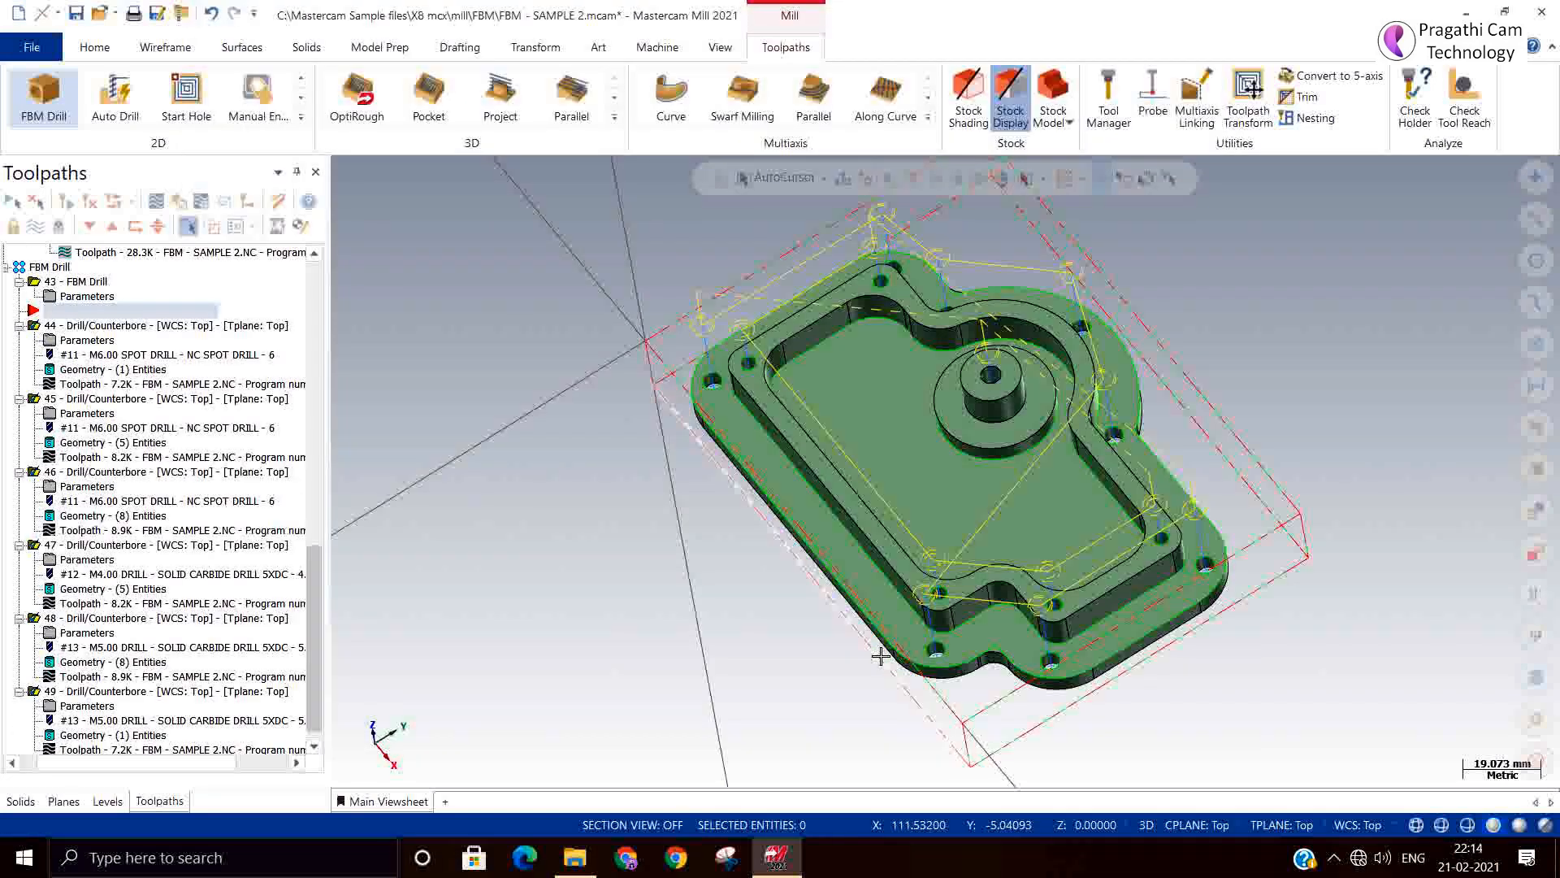
Collapse the Drill/Counterbore operations 44 to 49 of the FBM Drill group in the toolpath tree.
mouse_move(965, 738)
middle_mouse_down()
mouse_move(983, 690)
mouse_move(983, 718)
middle_mouse_up()
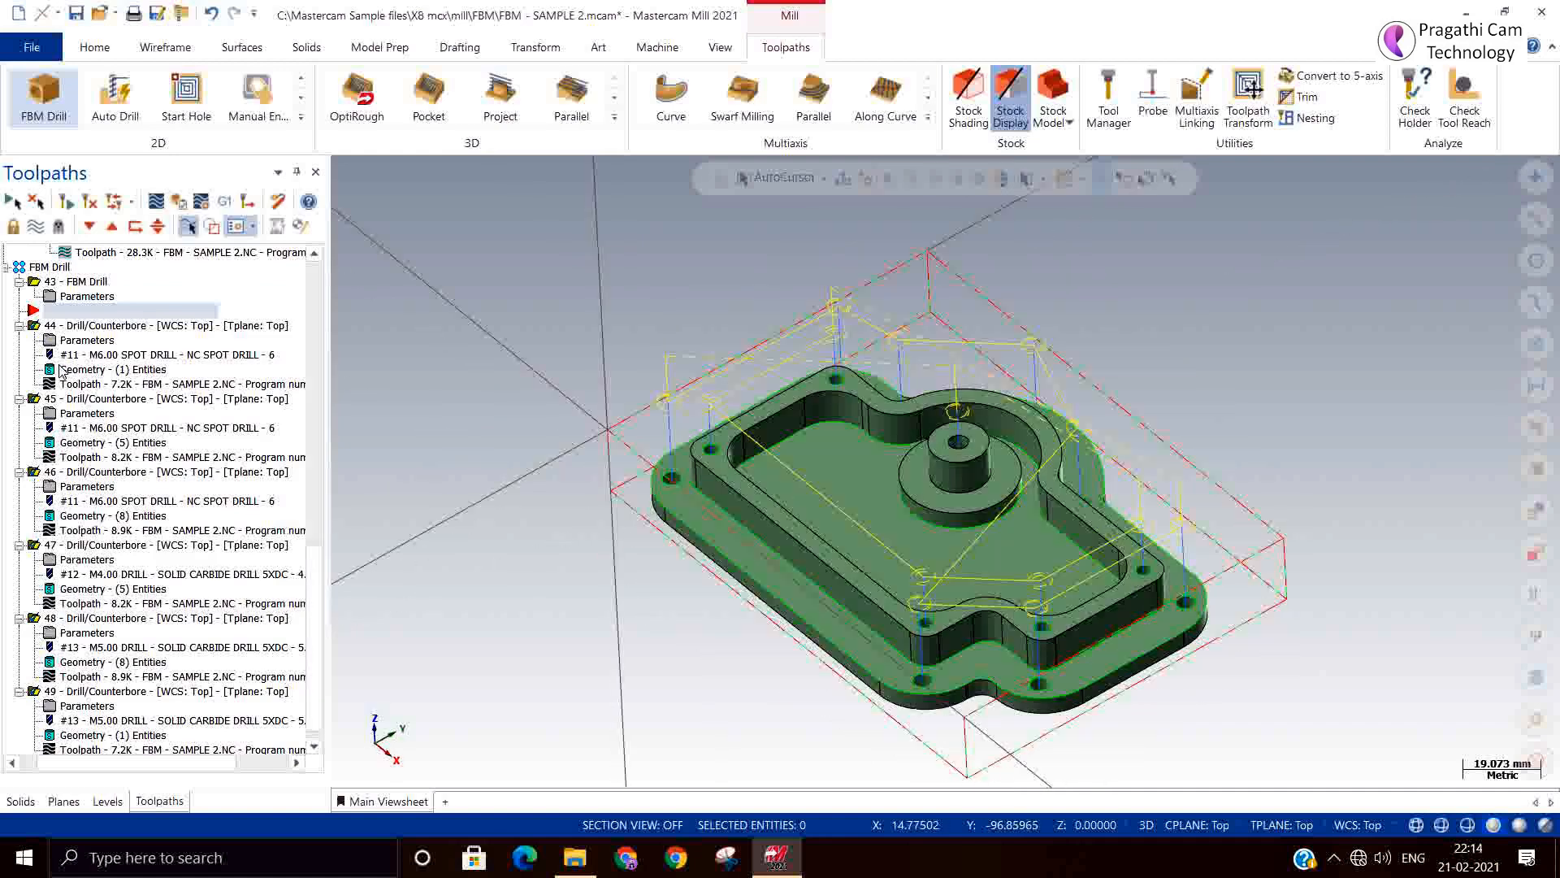
left_click(23, 327)
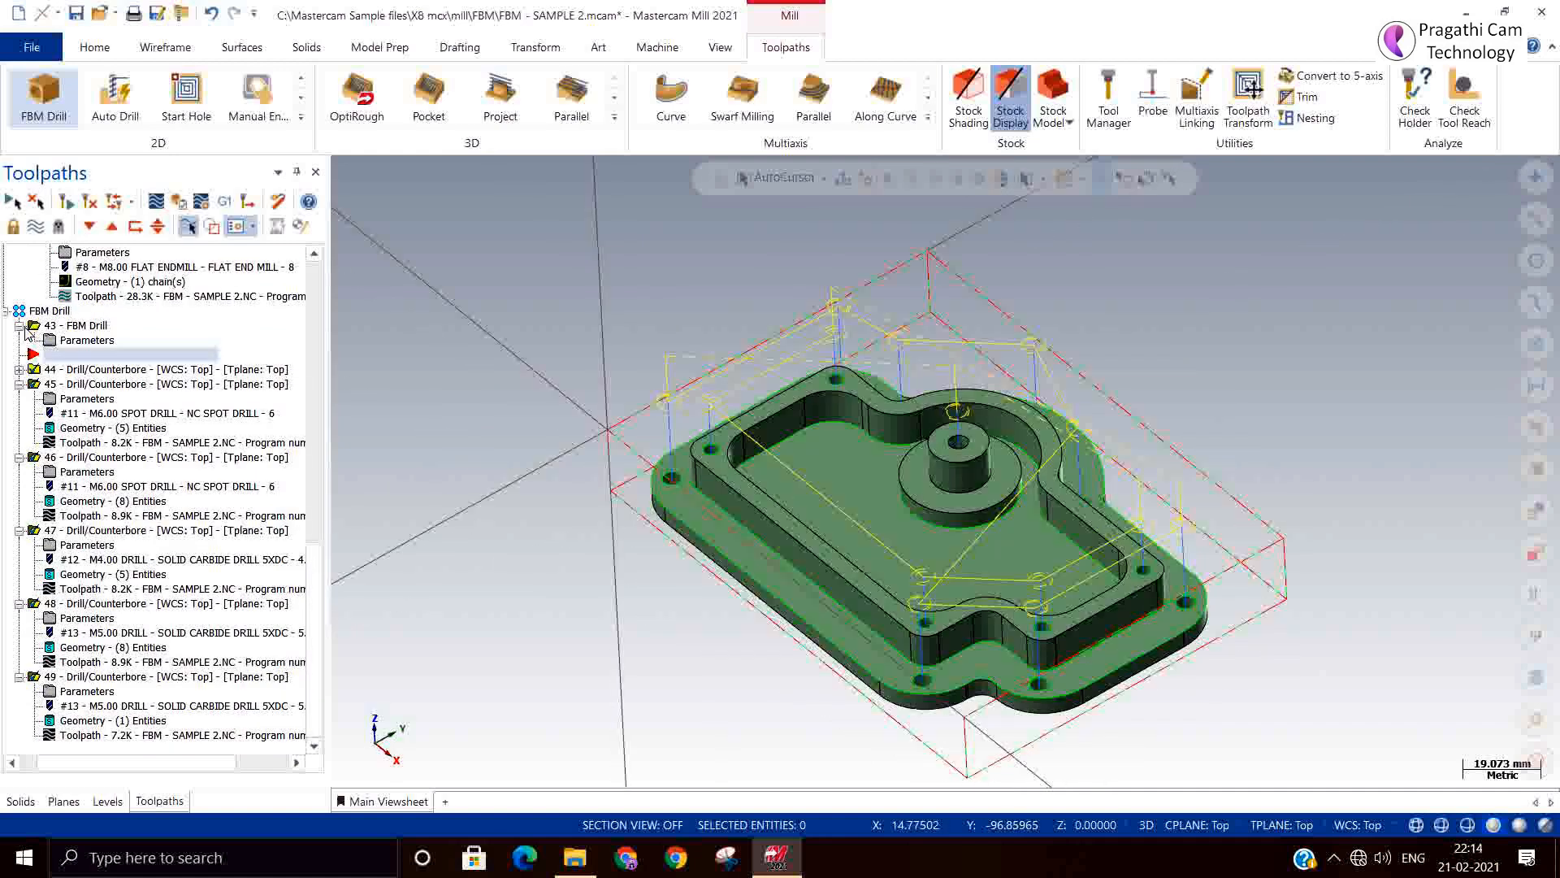
left_click(18, 384)
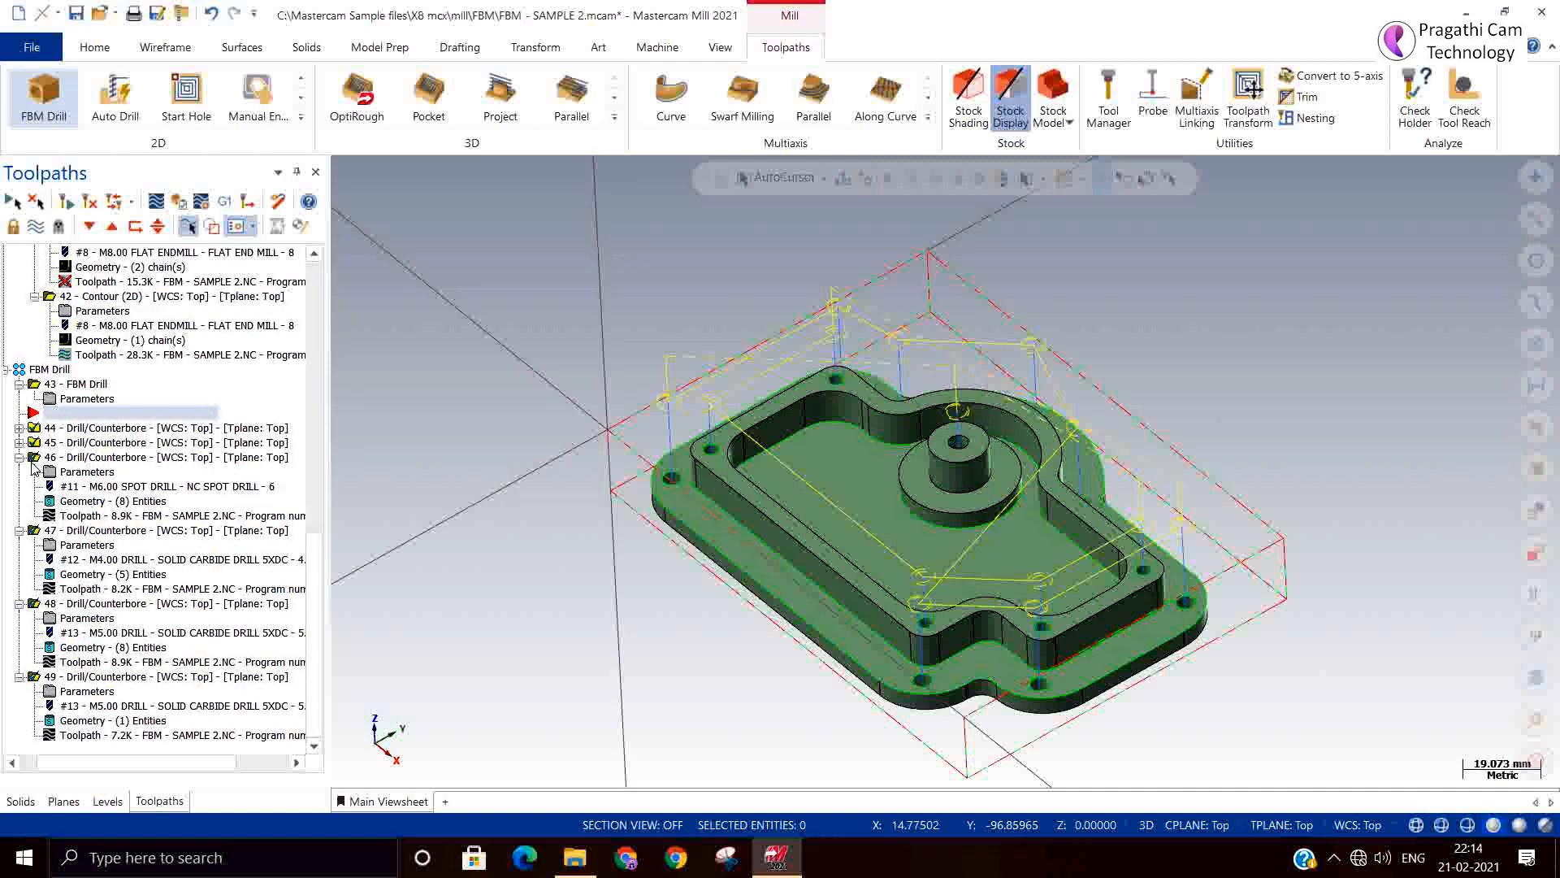
left_click(21, 457)
left_click(20, 532)
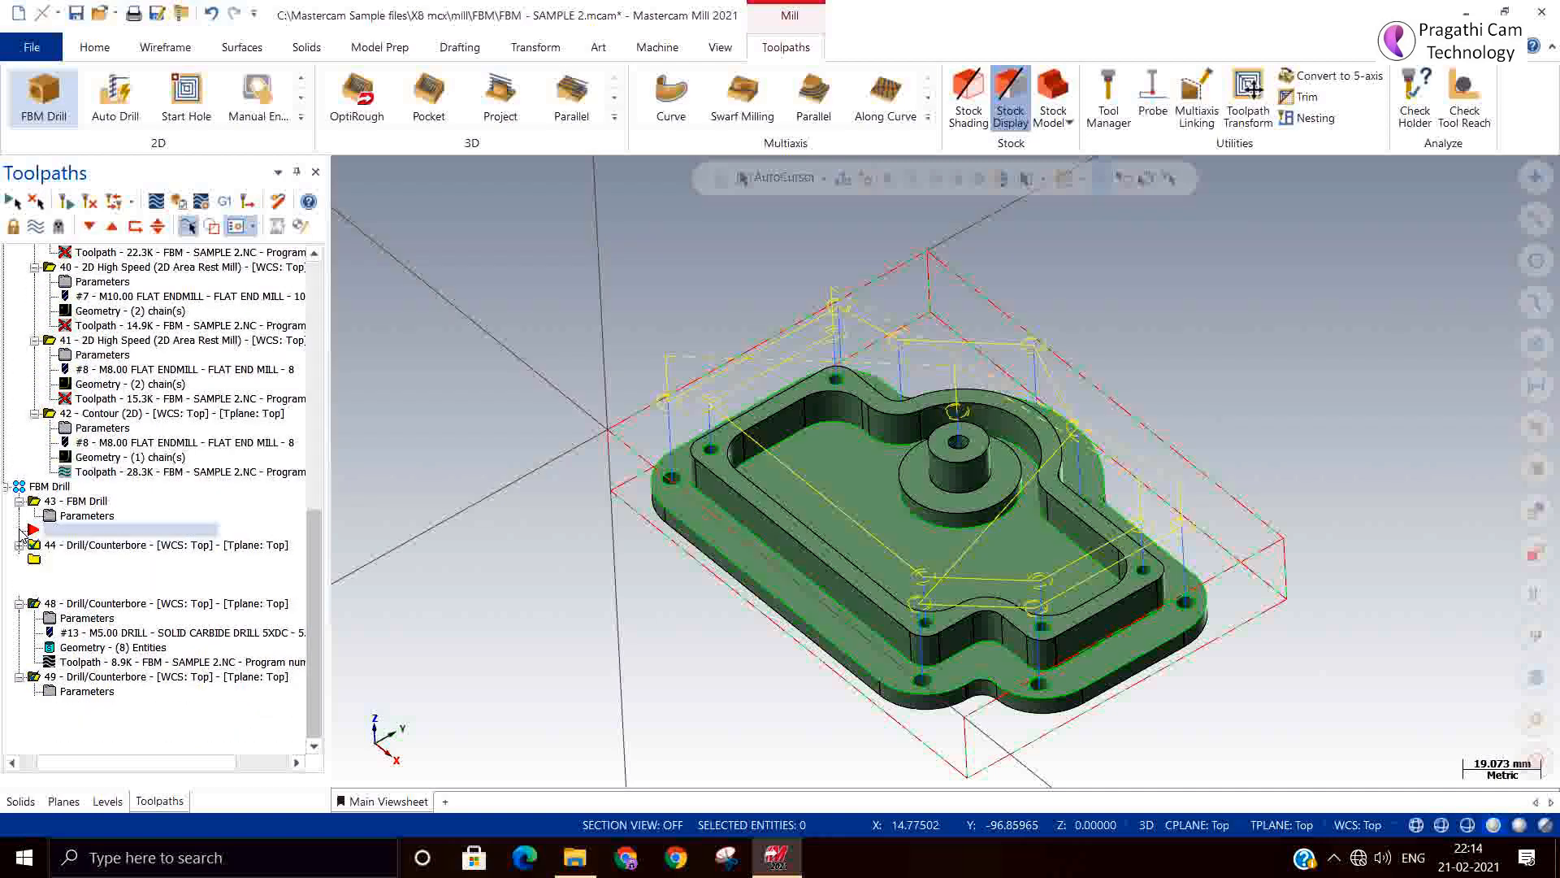
left_click(19, 604)
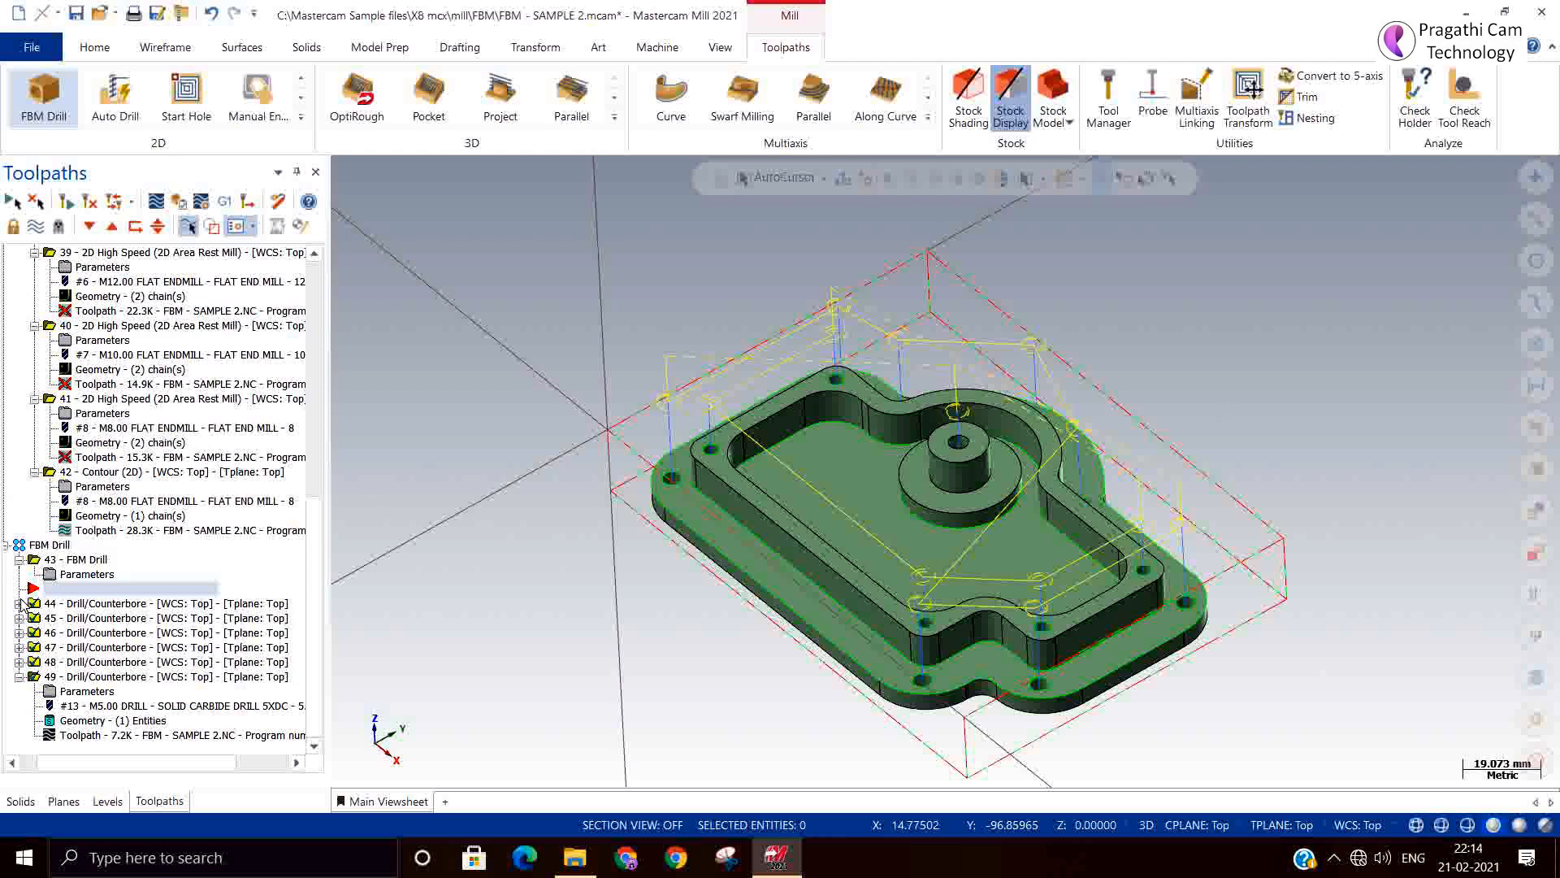
left_click(19, 677)
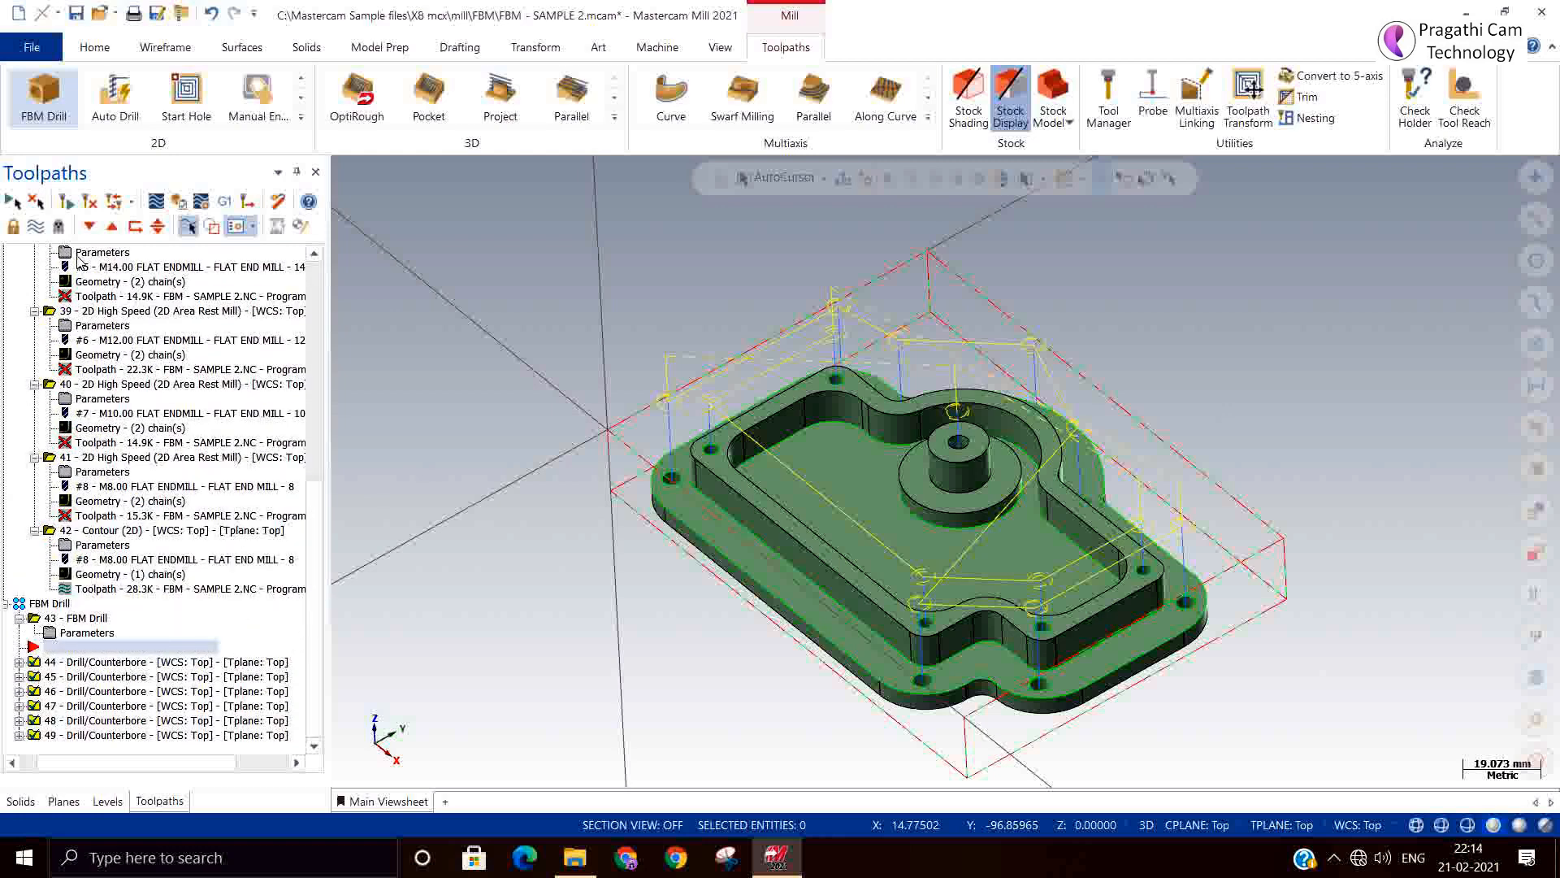
Regenerate the selected and the dirty operations, and collapse operations 36 to 42 and the Outside Profile-Top group in the toolpath tree.
left_click(65, 201)
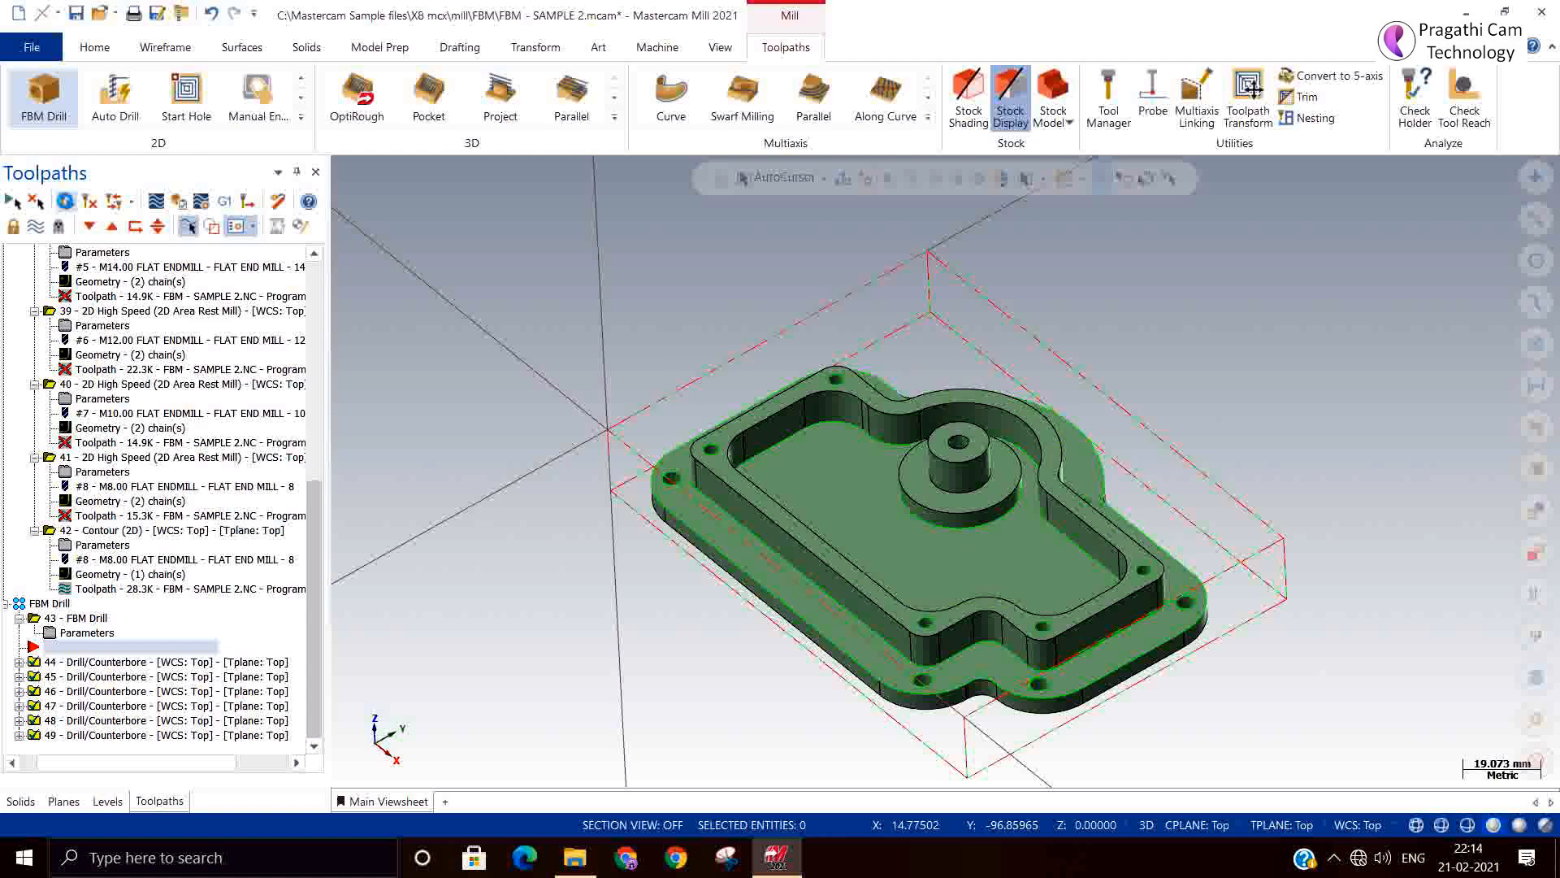
left_click(90, 200)
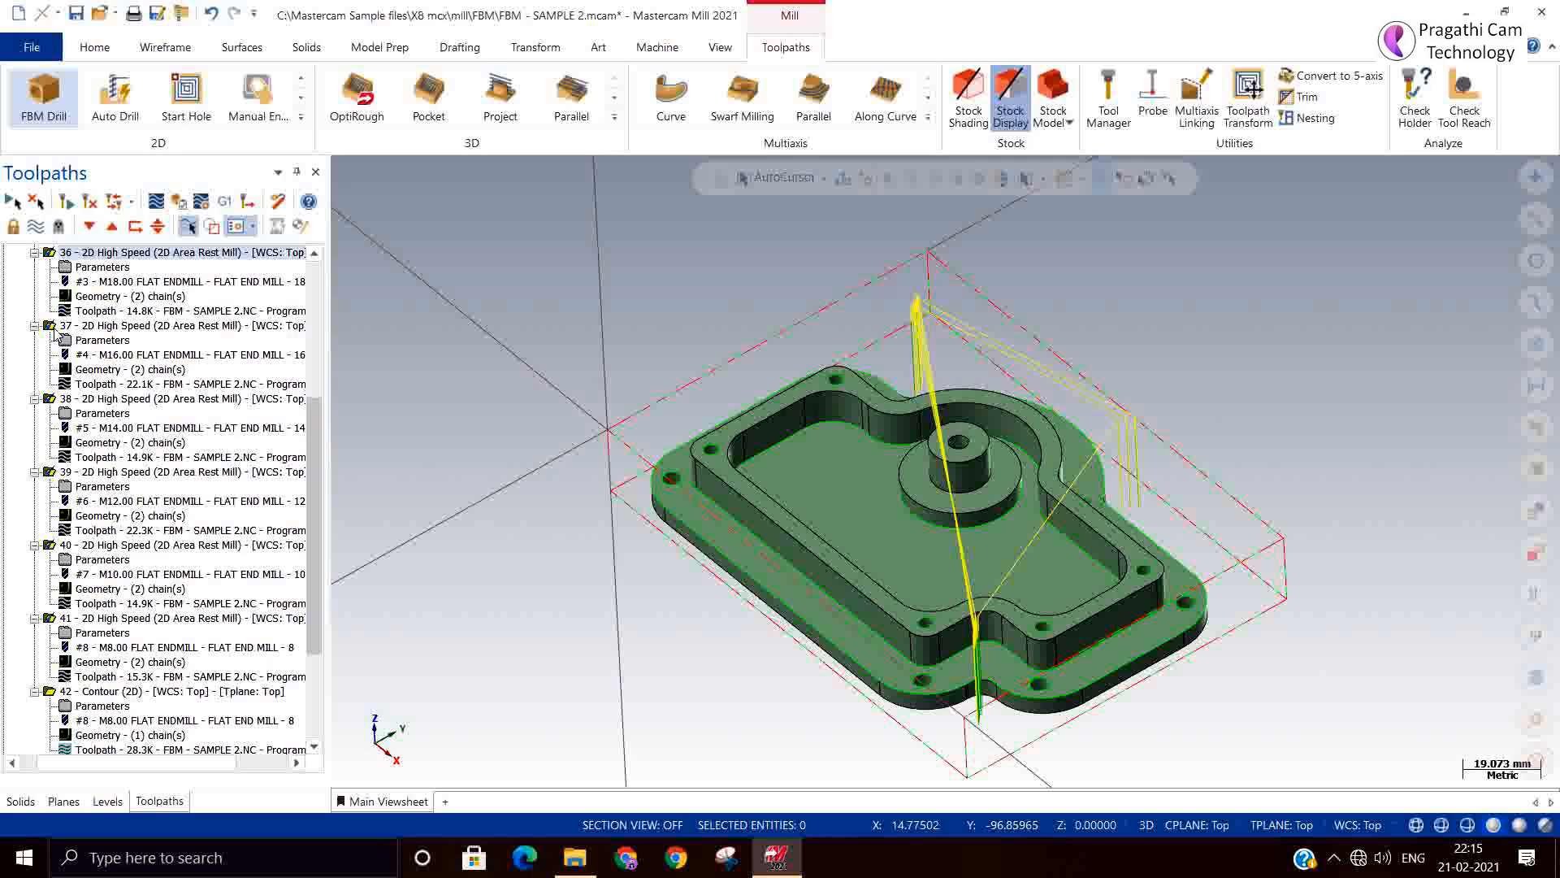
left_click(34, 253)
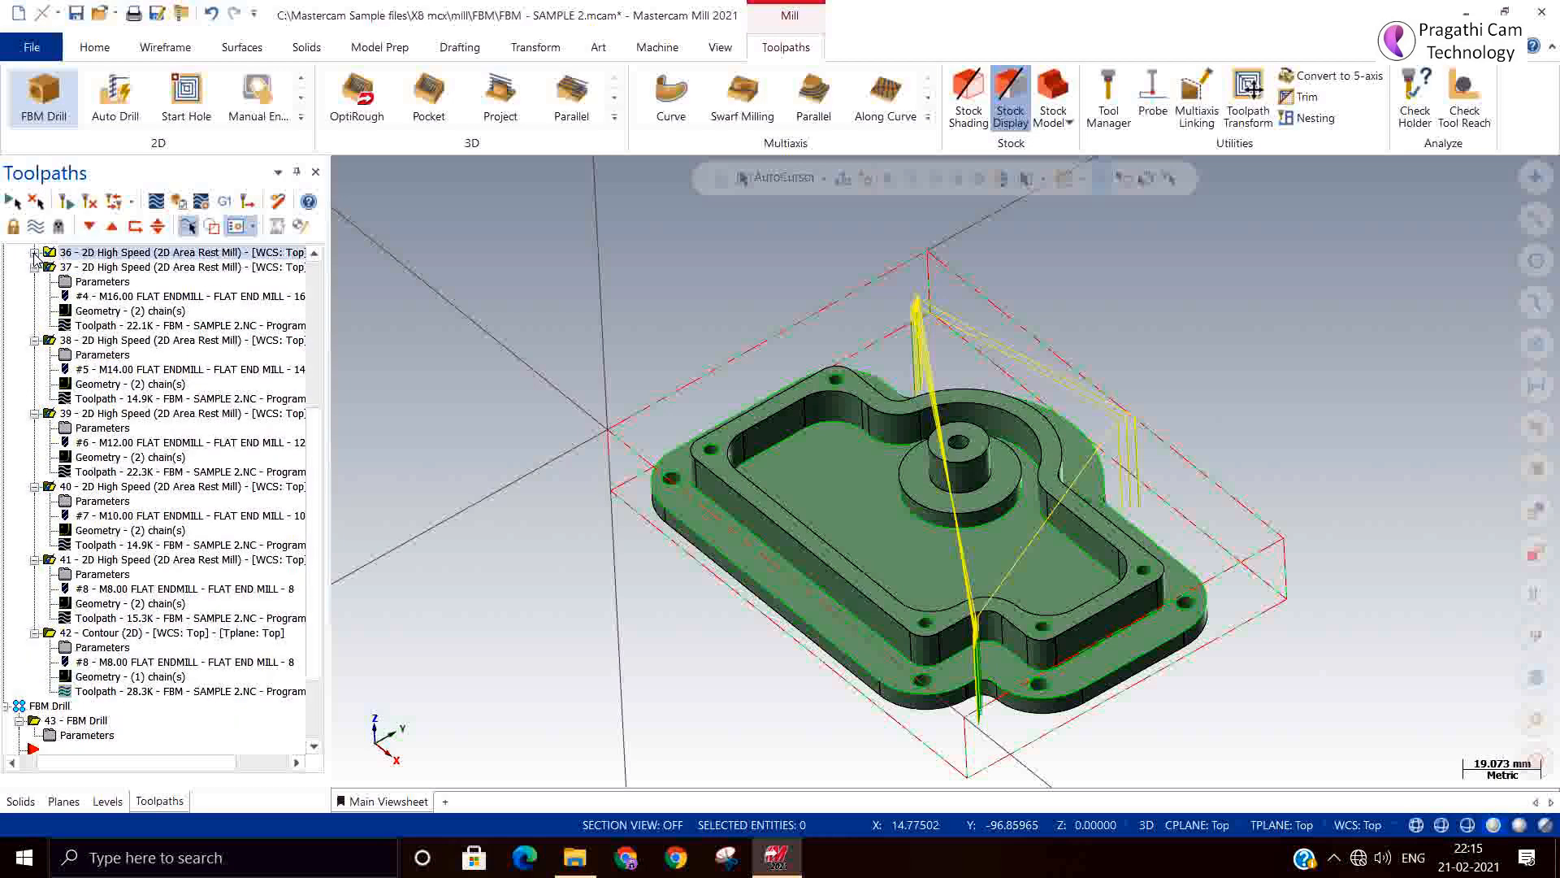
left_click(34, 268)
left_click(35, 296)
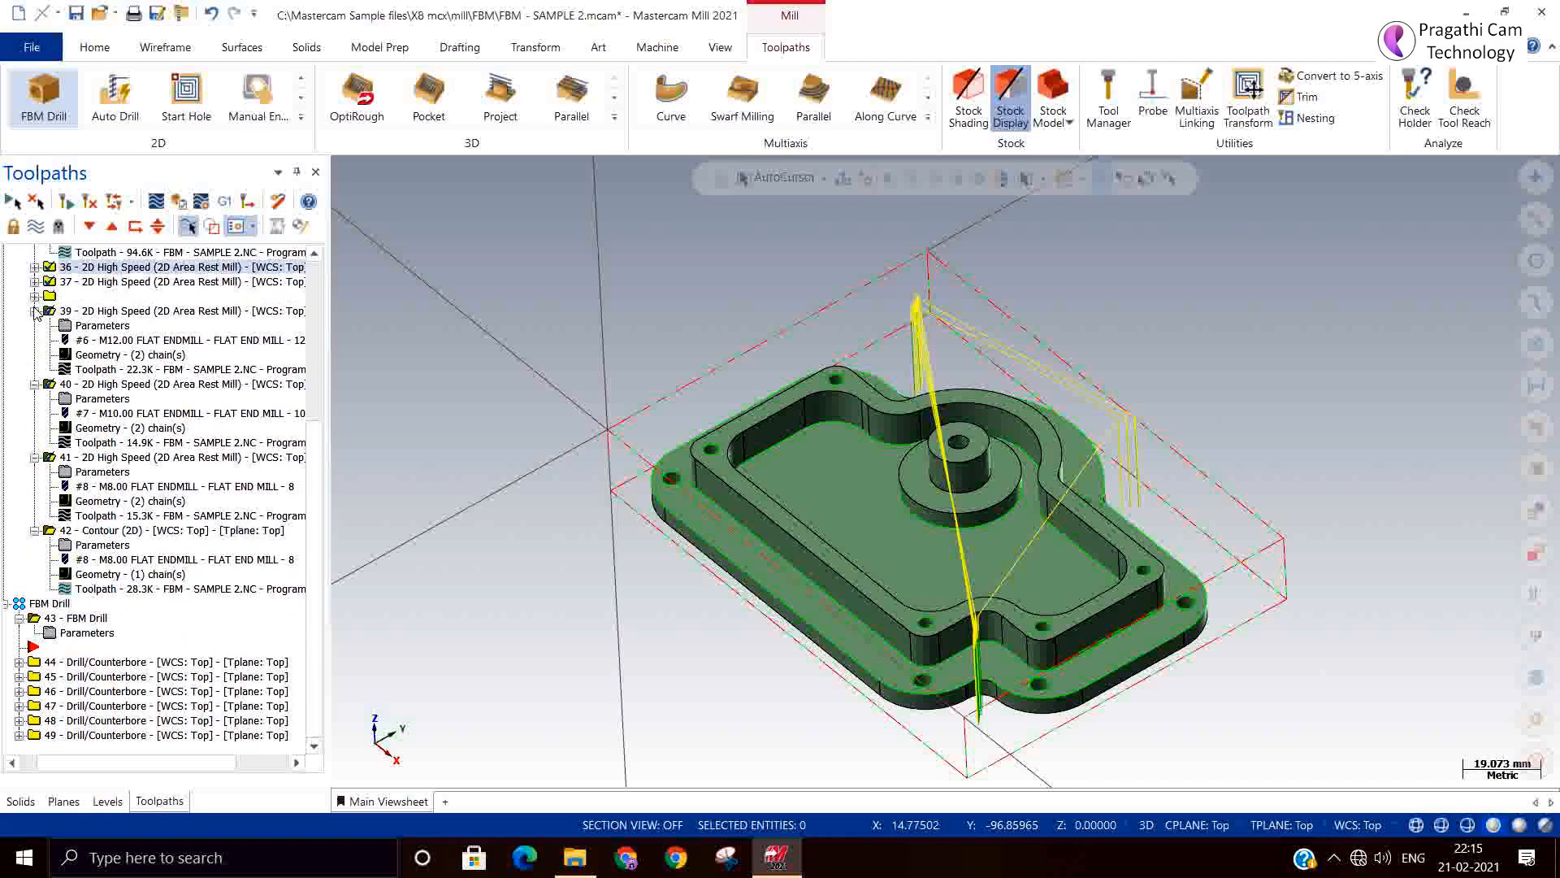
left_click(35, 313)
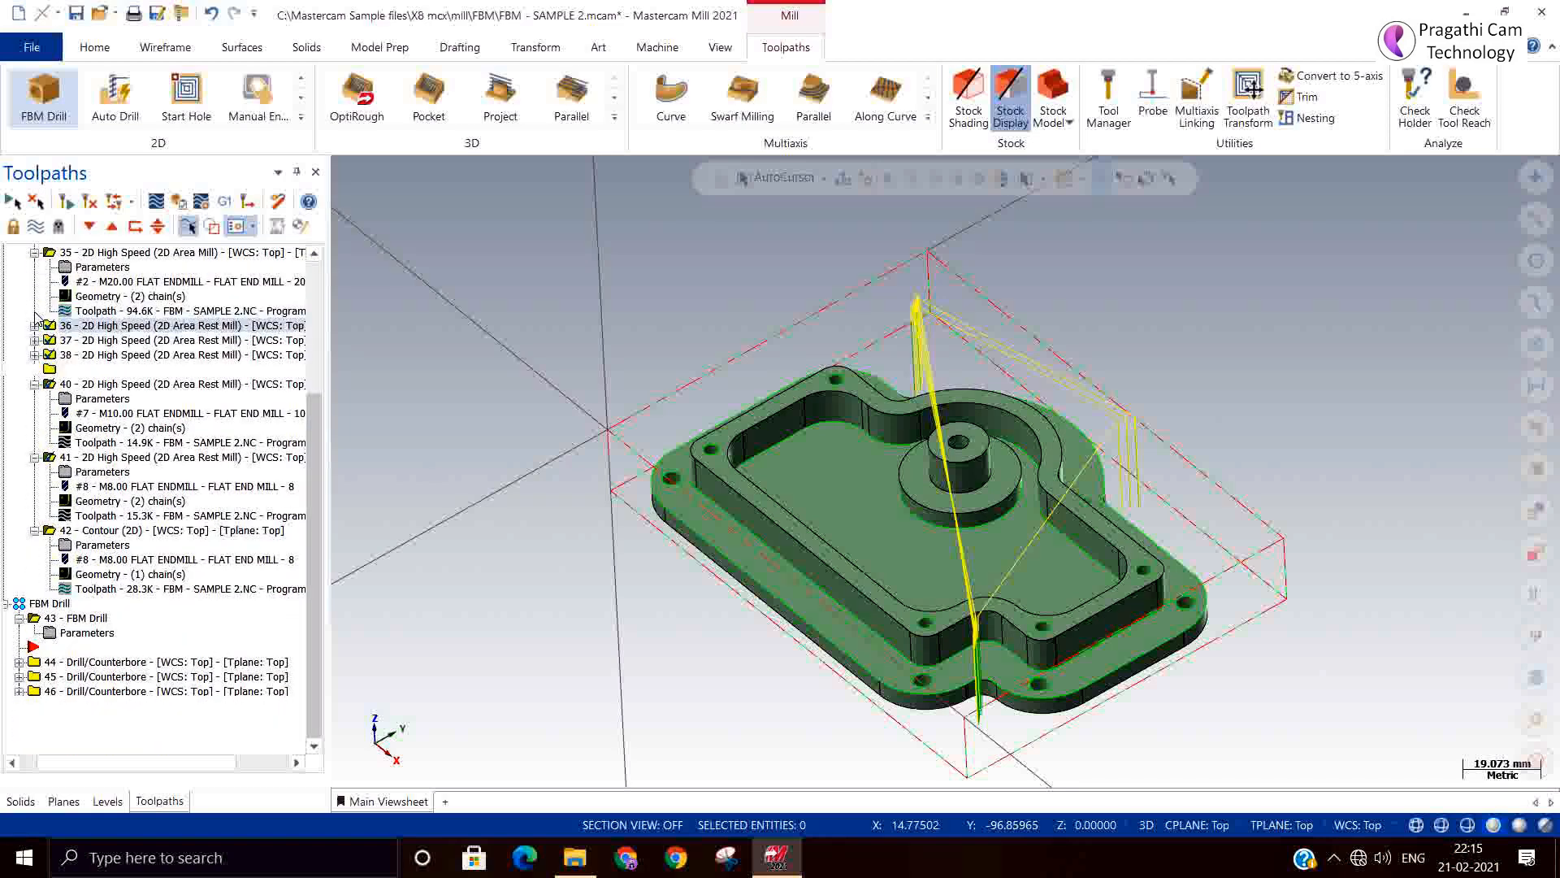
left_click(34, 384)
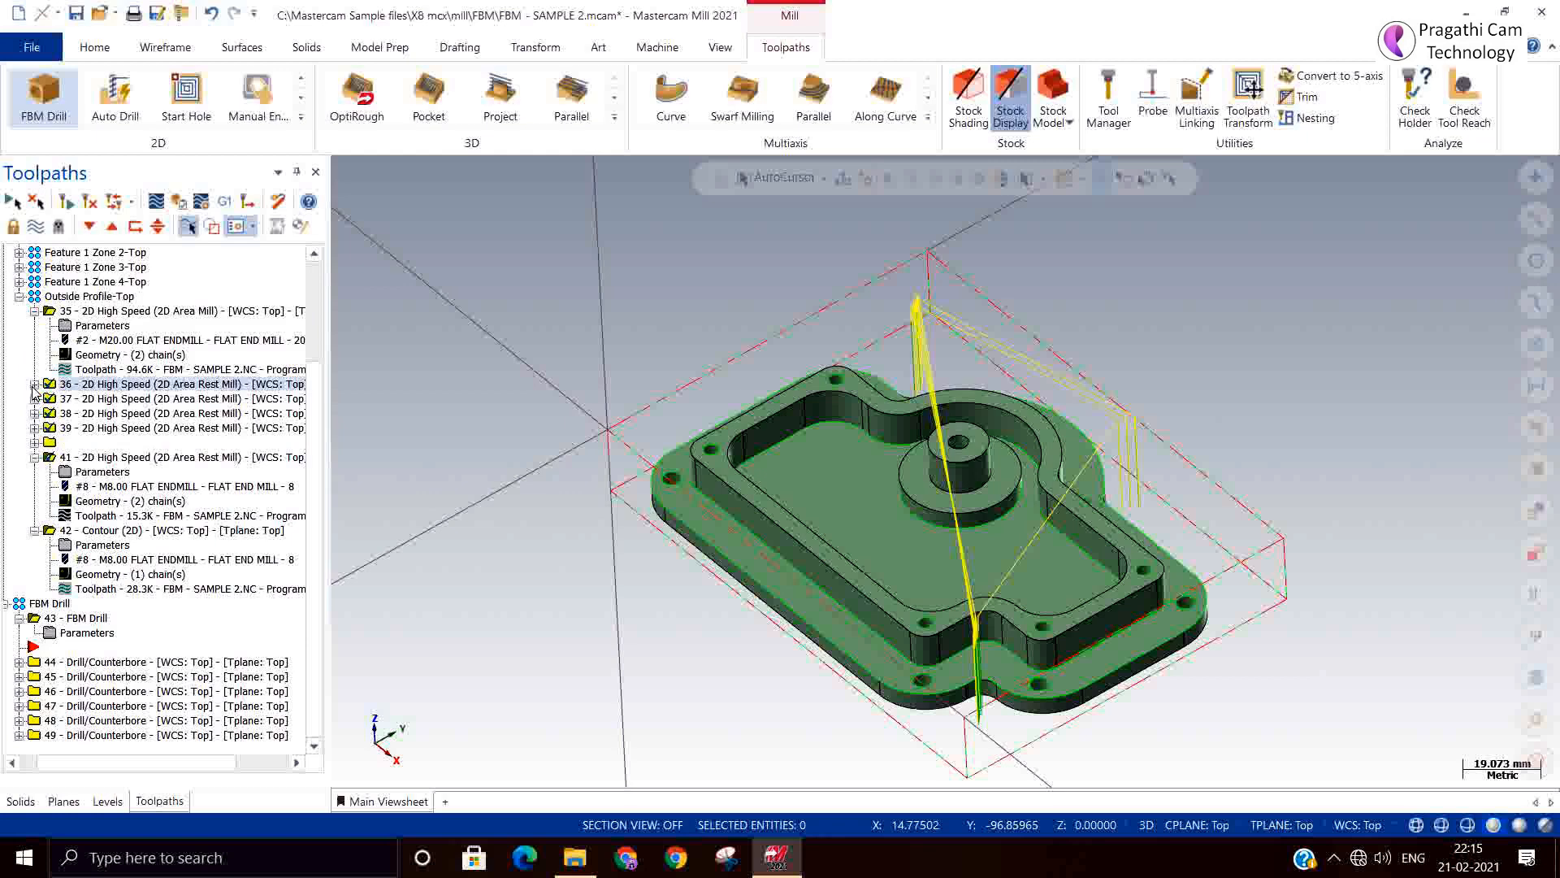
left_click(34, 458)
left_click(34, 530)
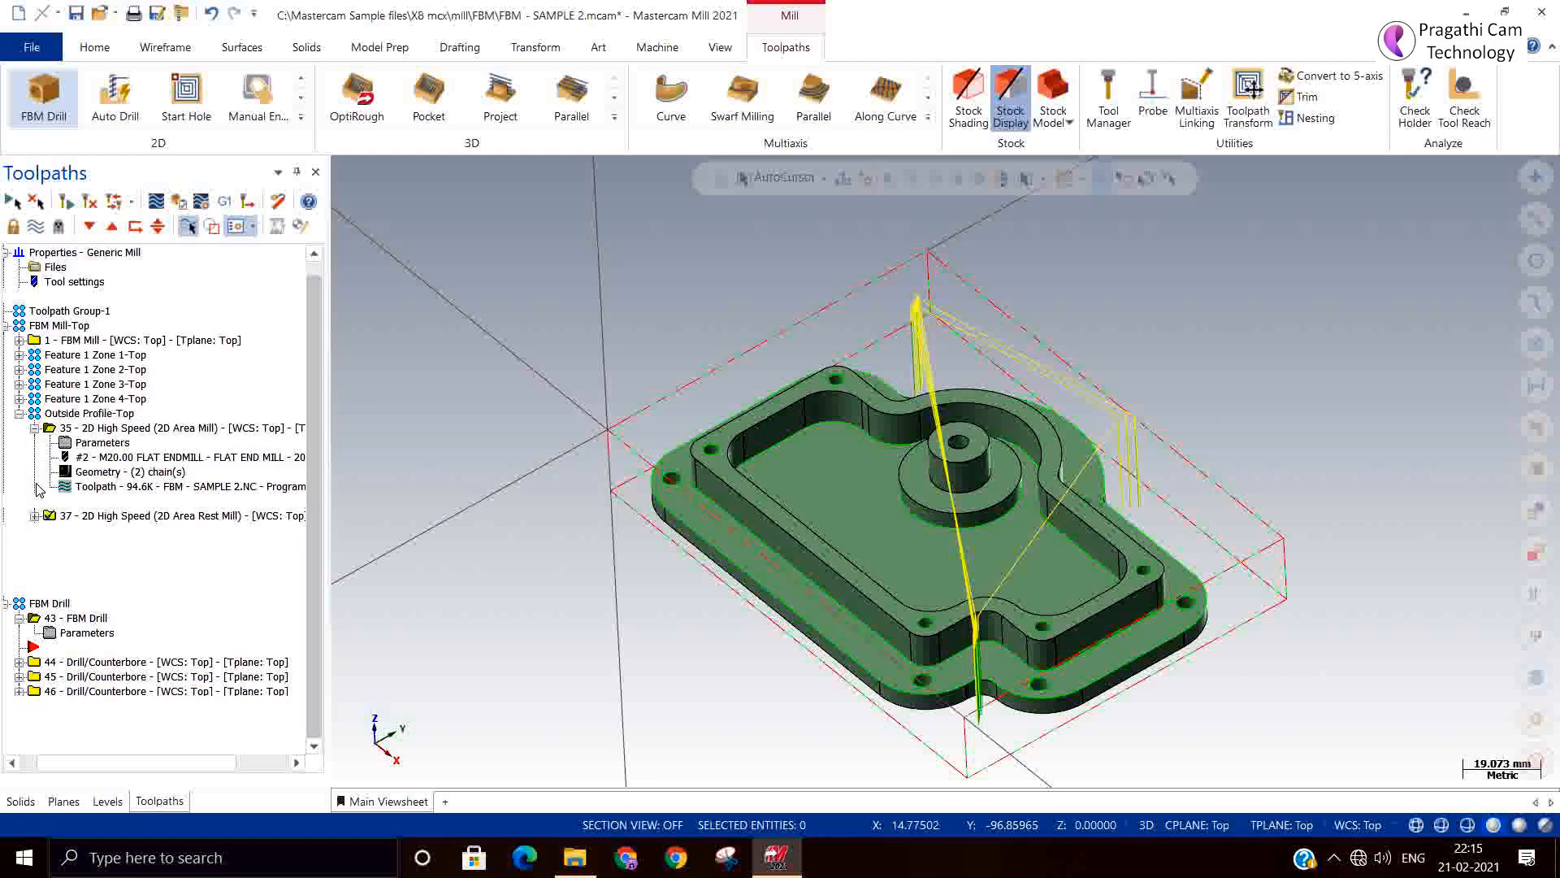
left_click(19, 414)
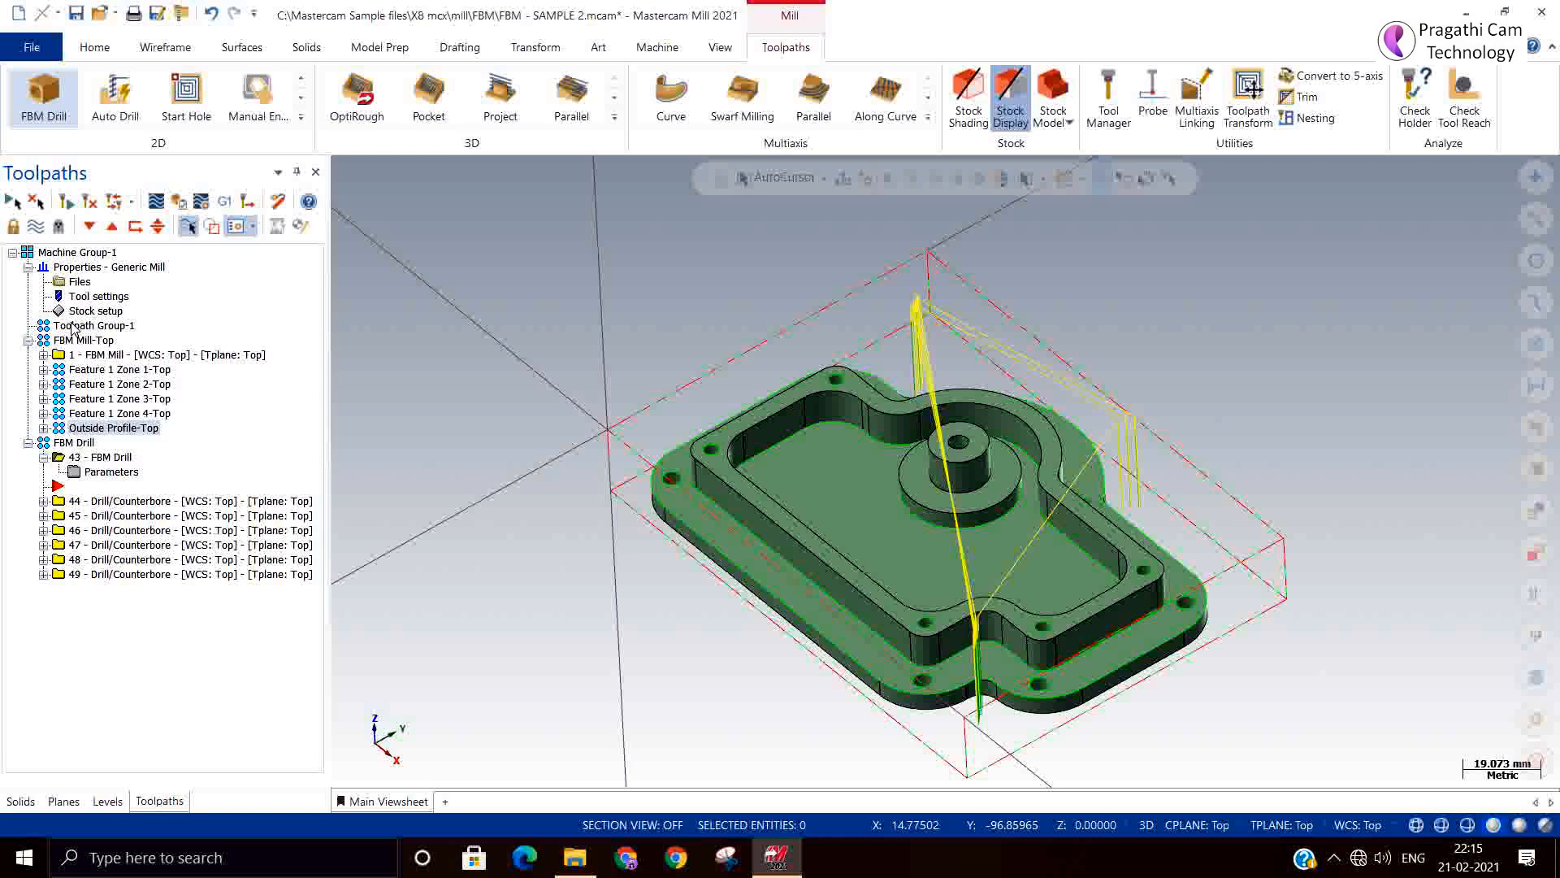
Backplot all operations of the FBM Drill group, and close the backplot.
left_click(76, 443)
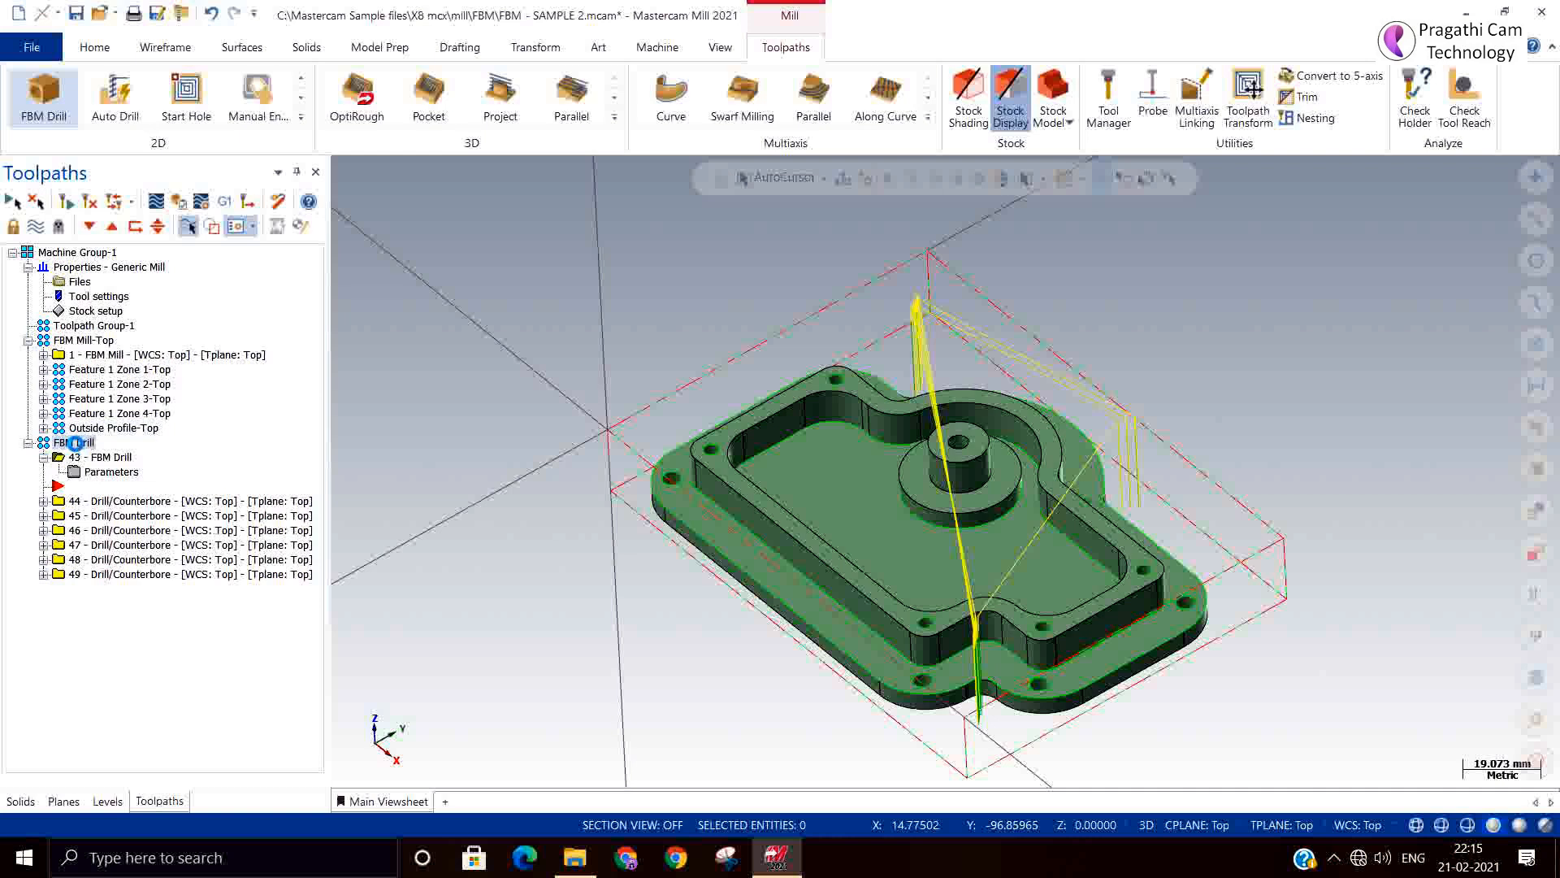
left_click(156, 202)
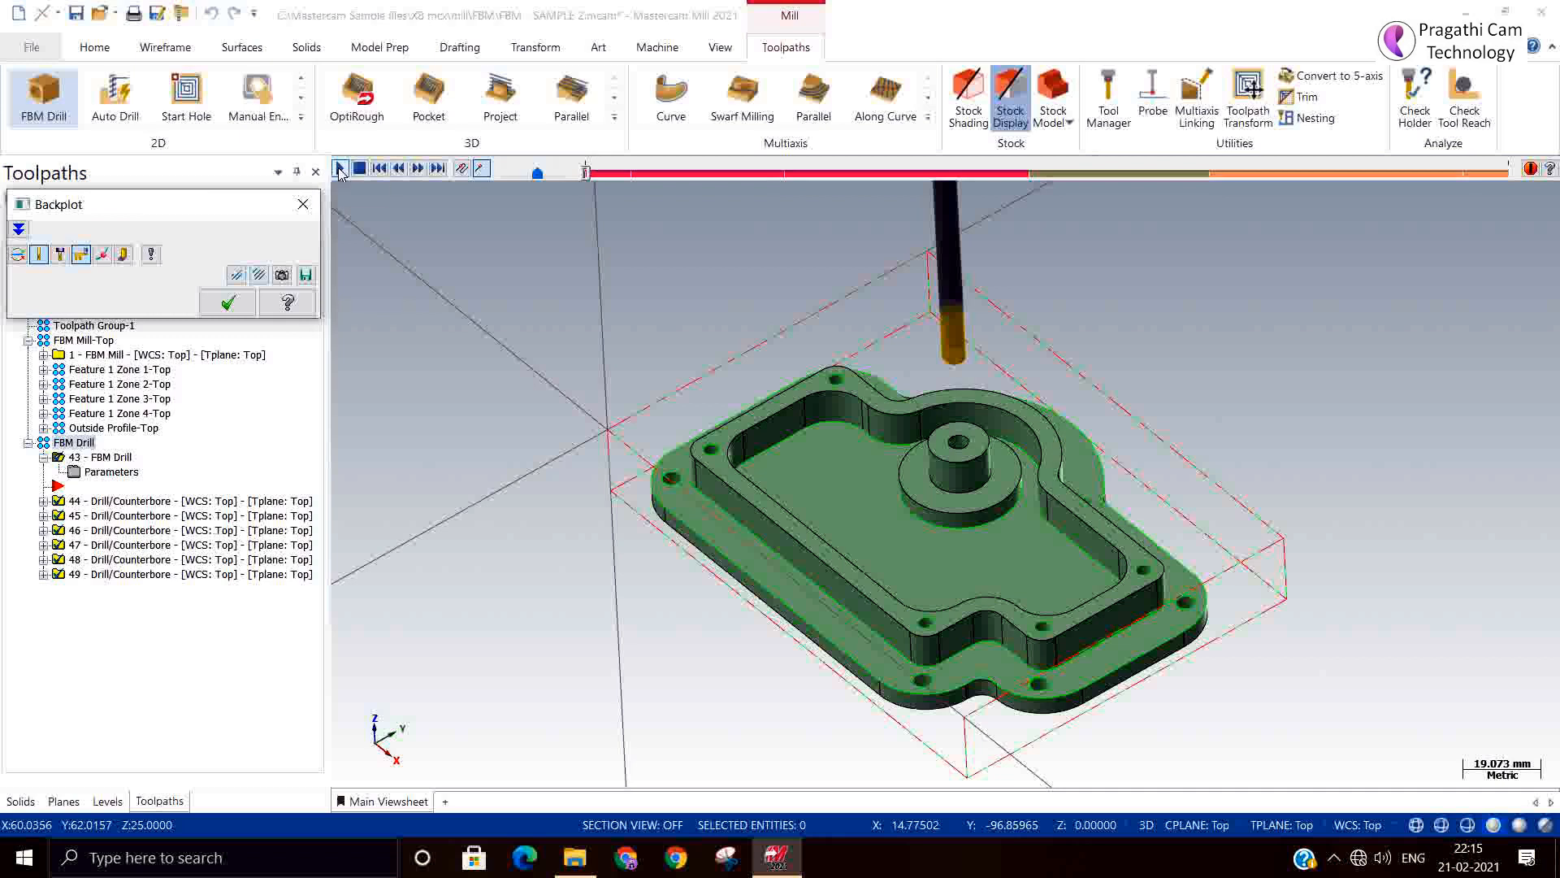
left_click(339, 169)
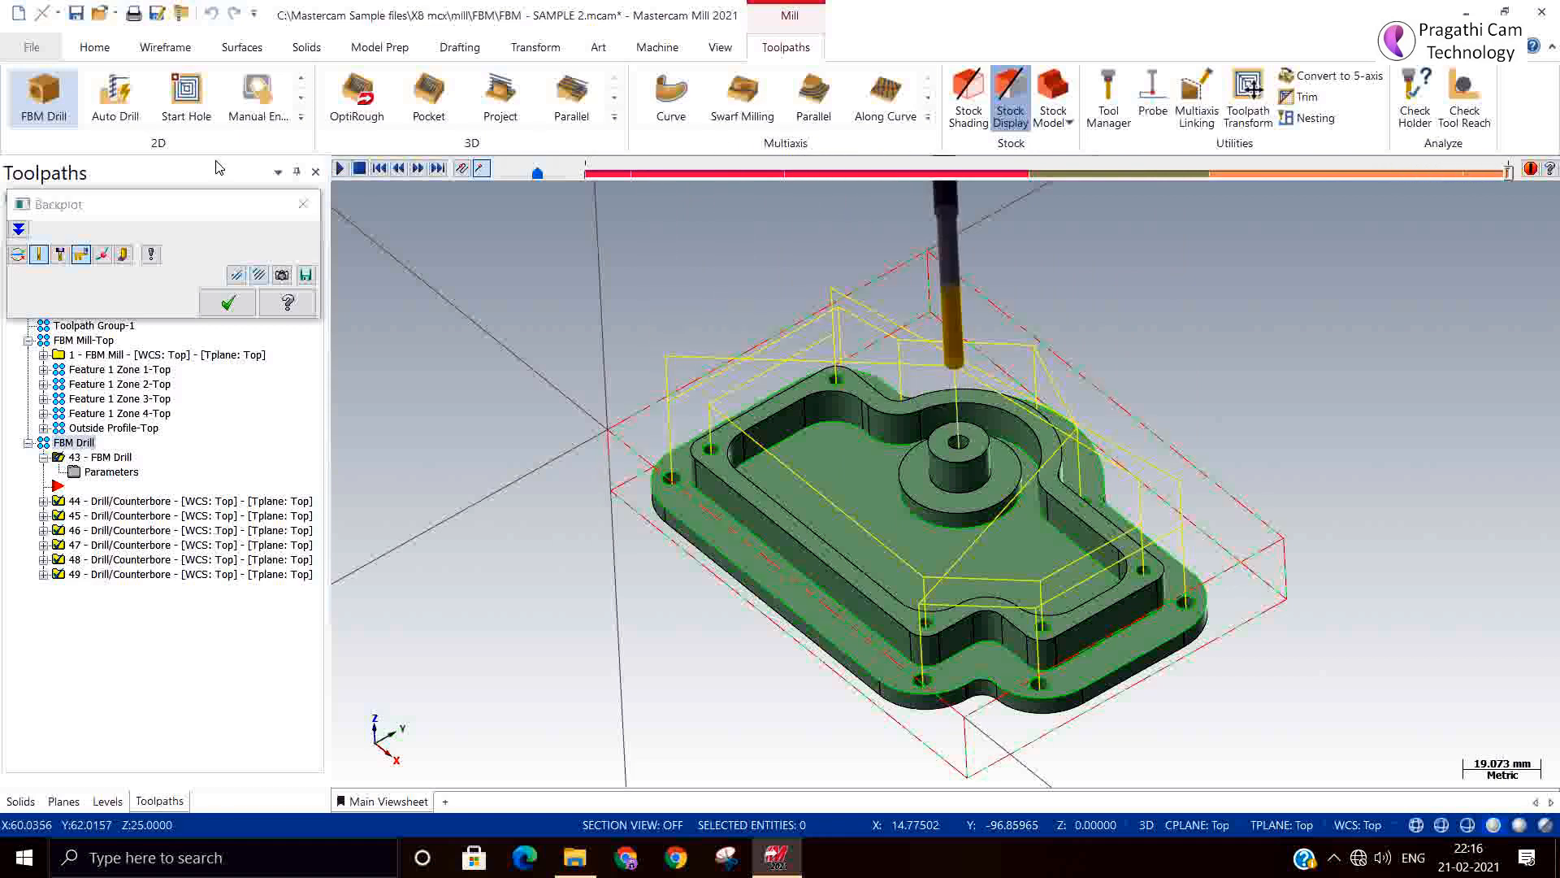
left_click(218, 296)
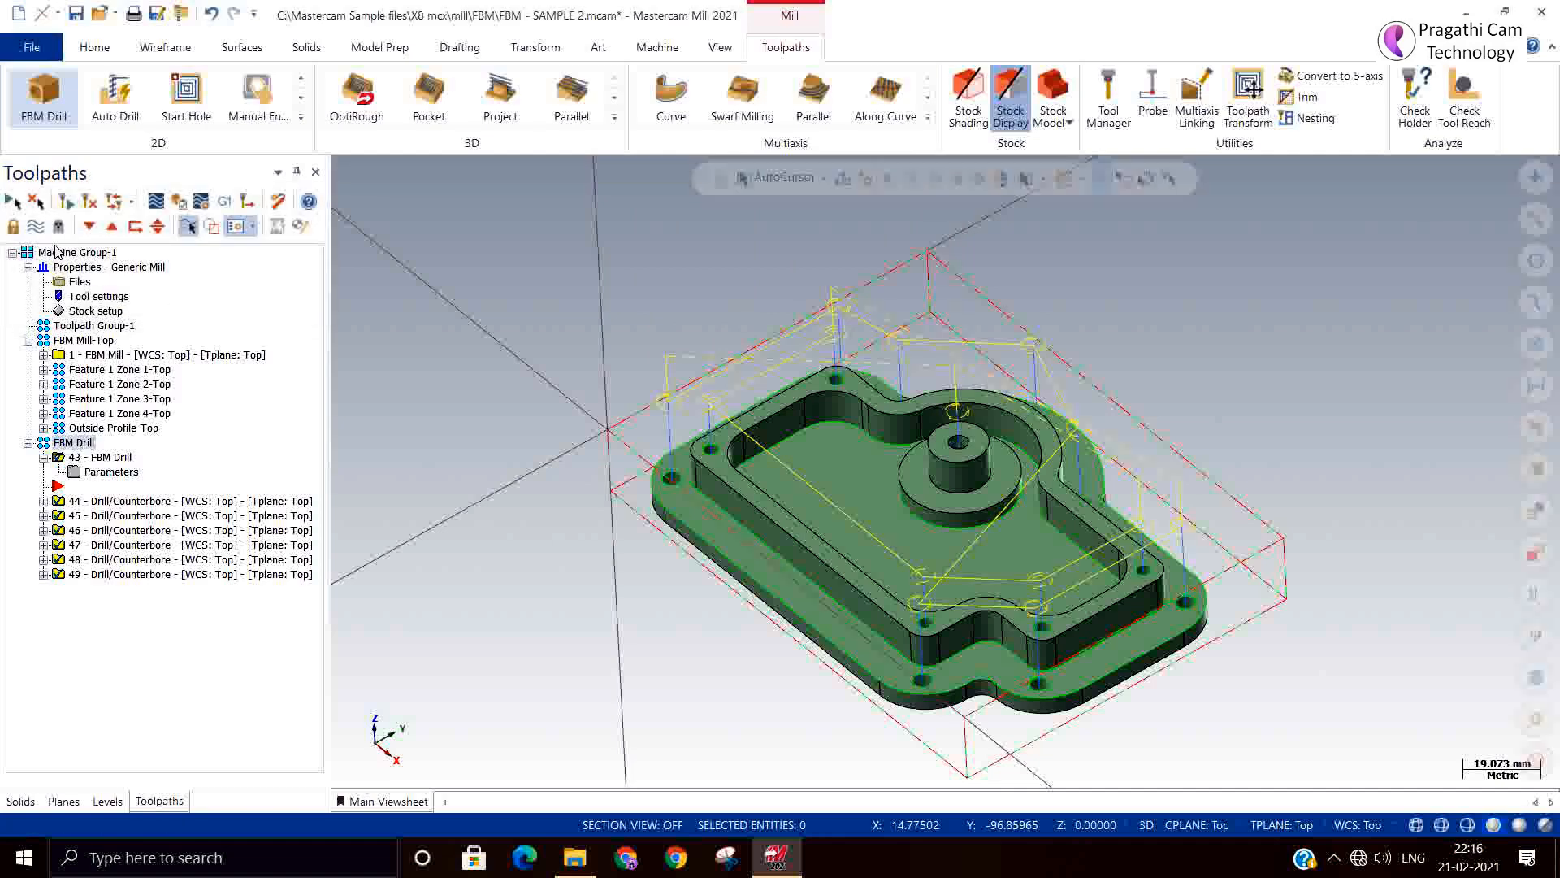
Verify the FBM Mill-Top and FBM Drill groups together in the simulator.
left_click(82, 340)
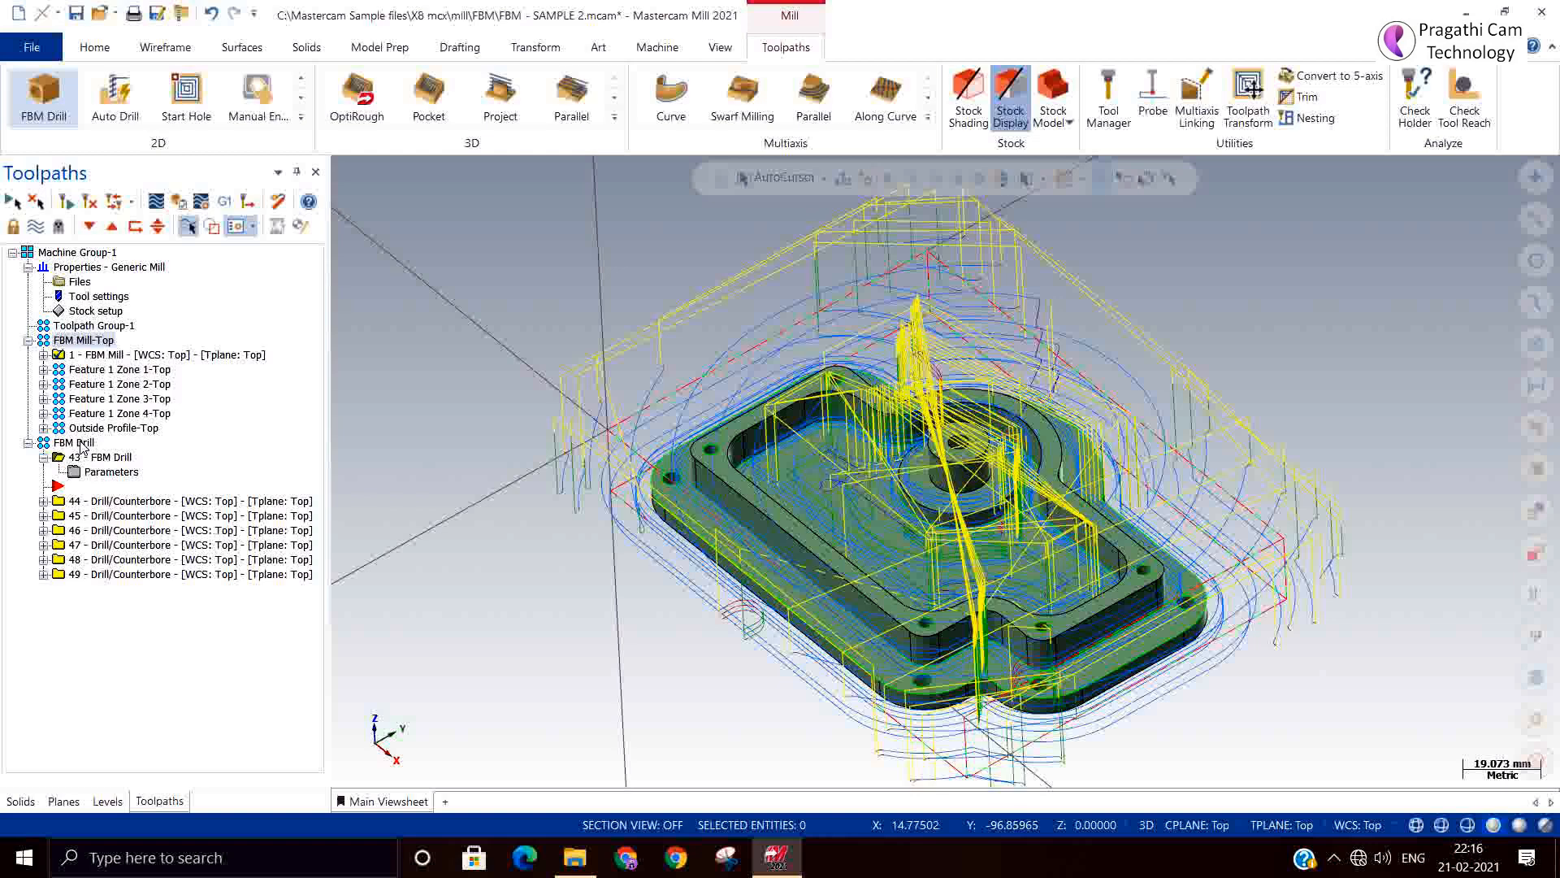
left_click(81, 443, "ctrl")
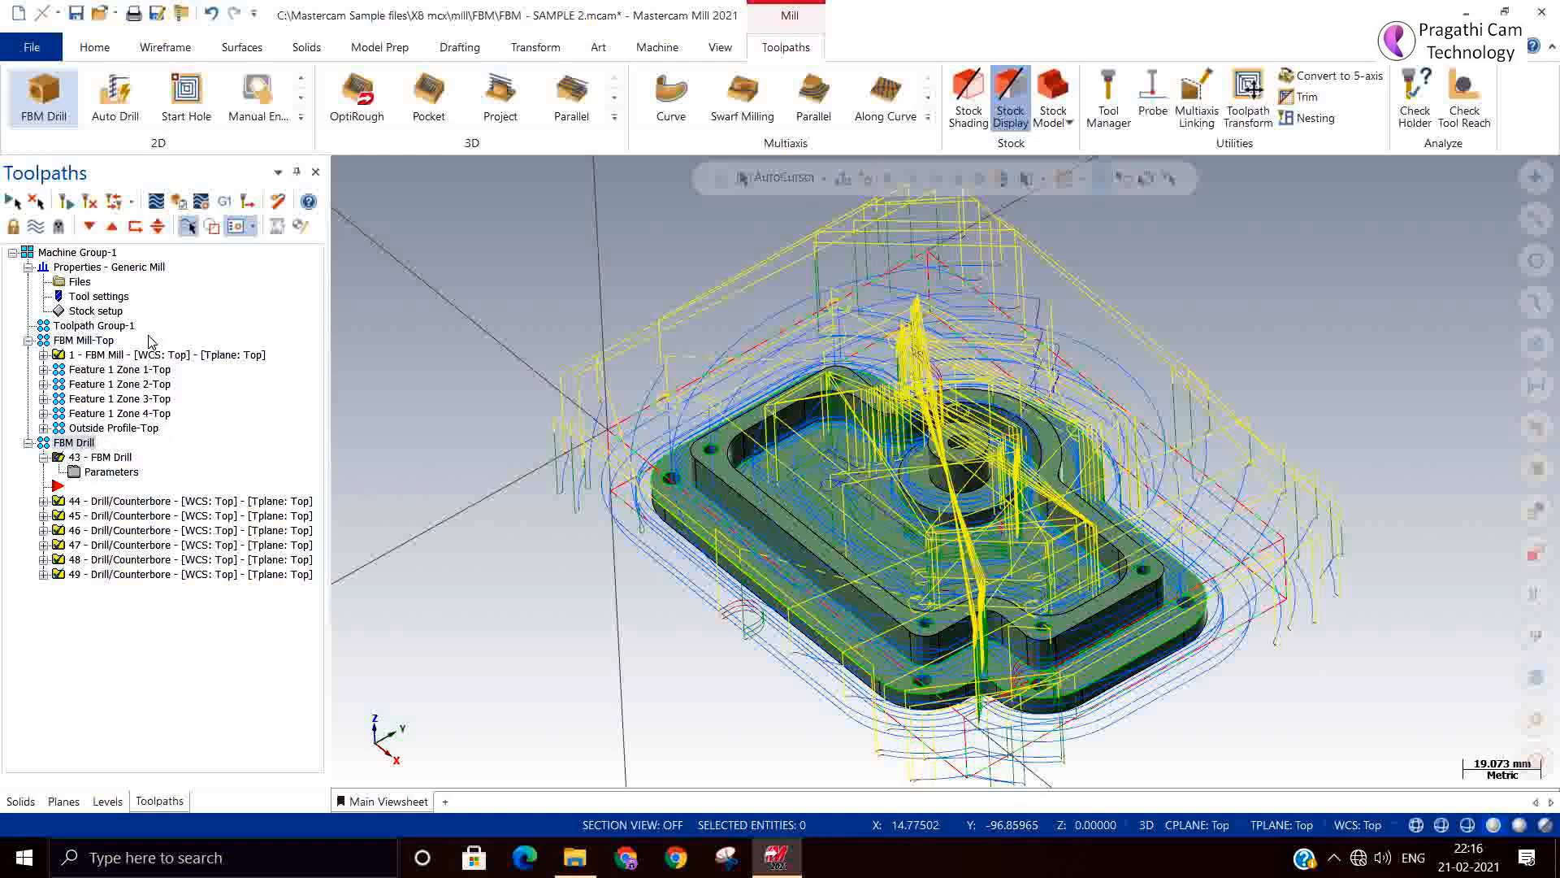
left_click(179, 203)
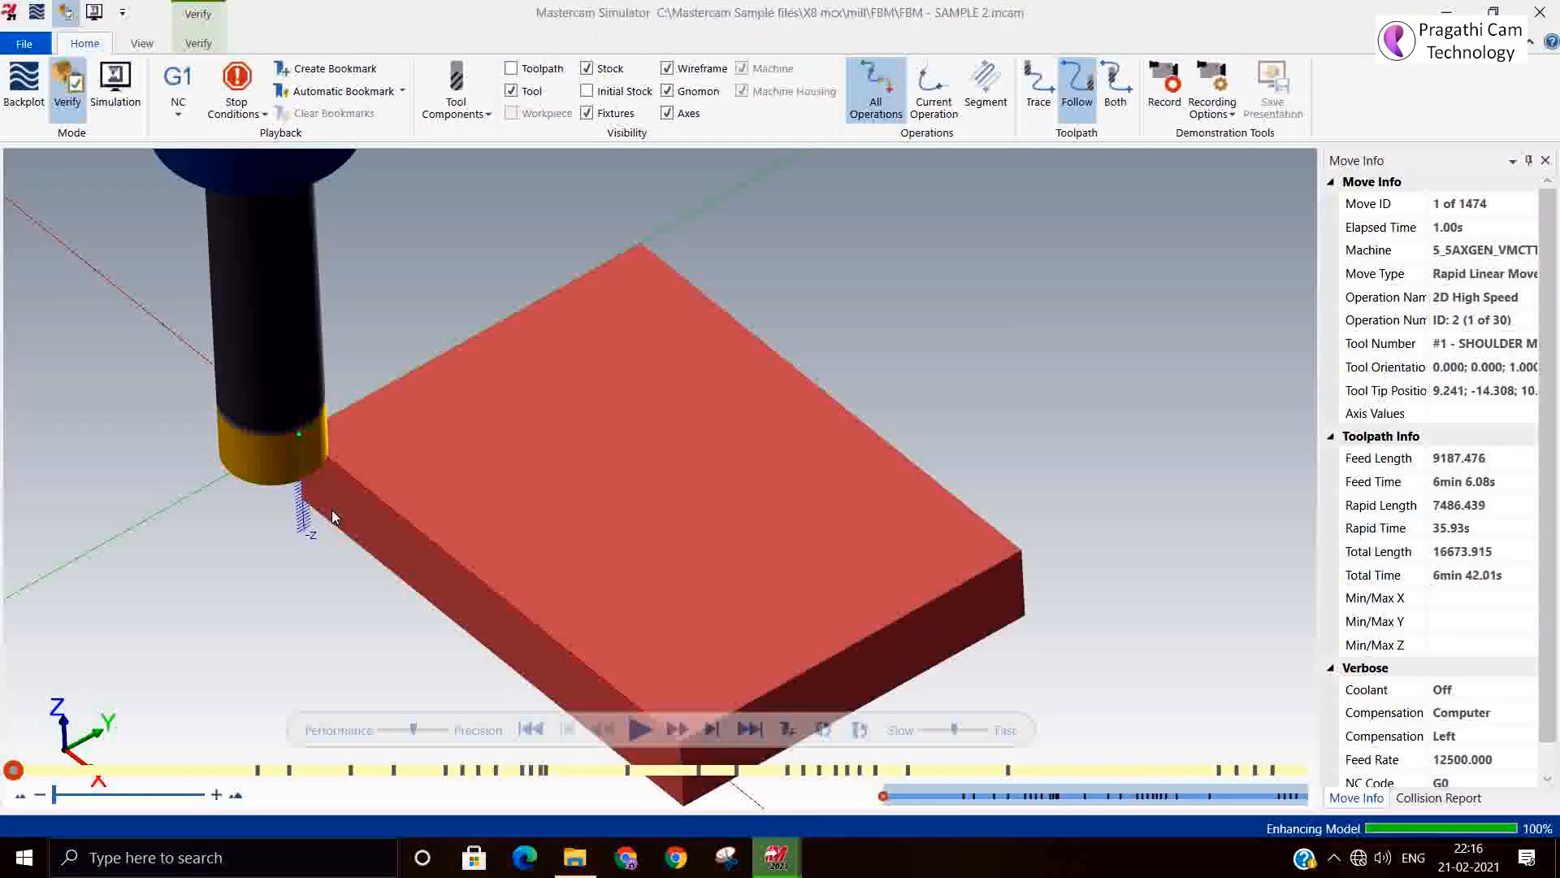
left_click(634, 730)
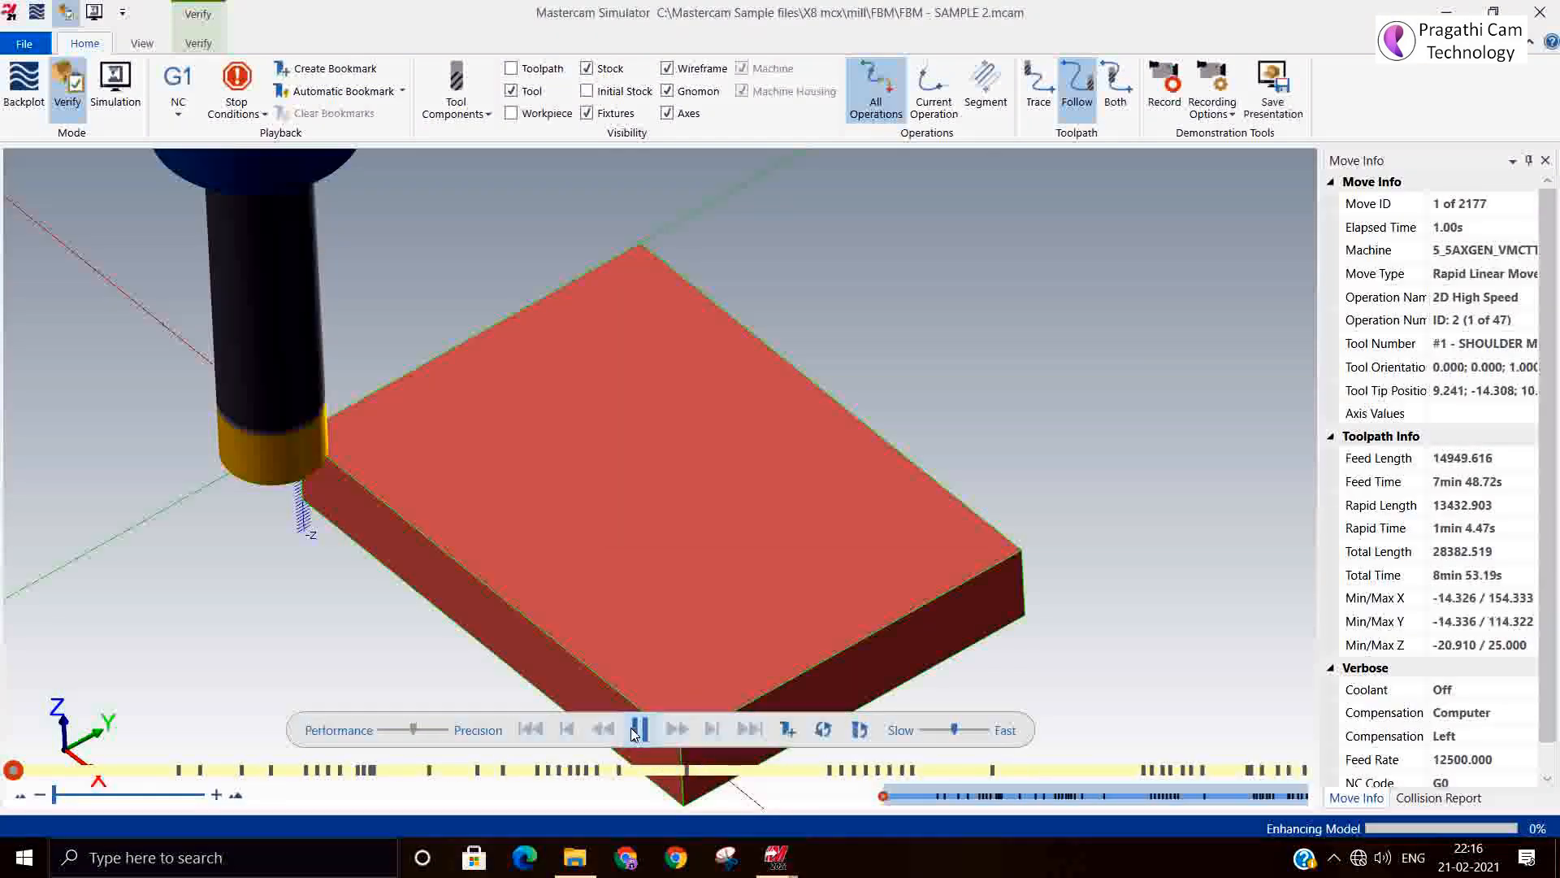